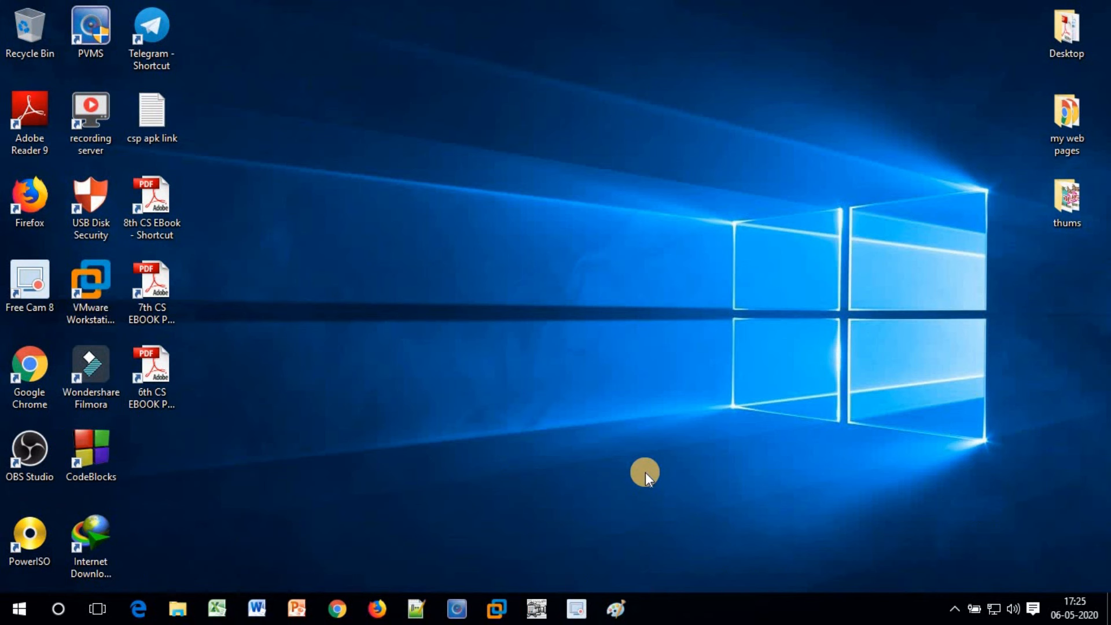
Launch Microsoft Word by running WINWORD from the Windows Run dialog
key("super+r")
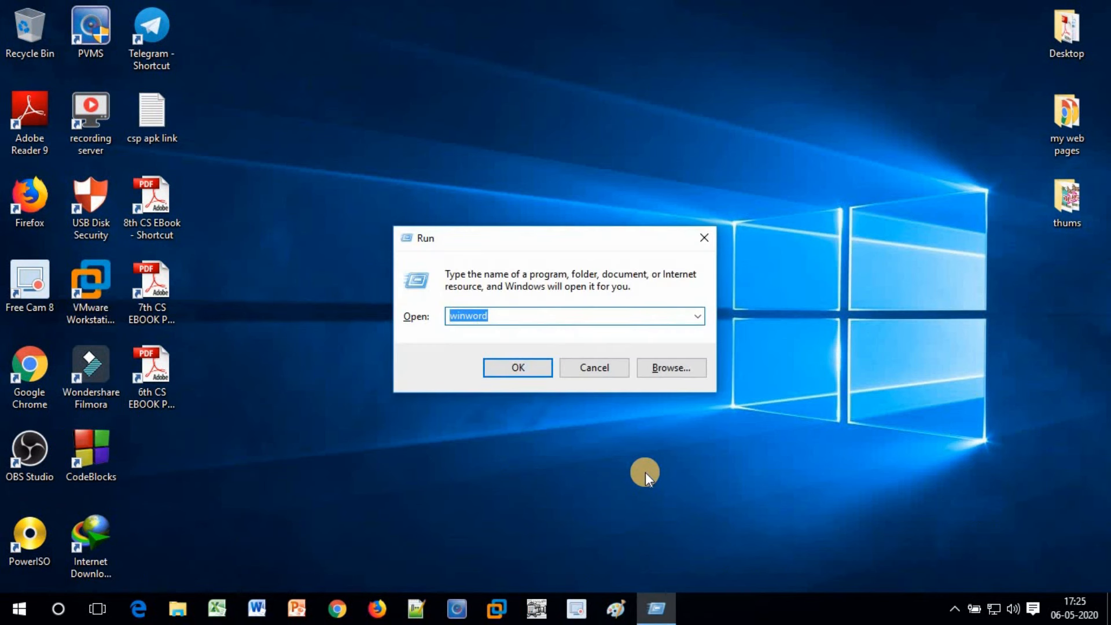
key("BackSpace")
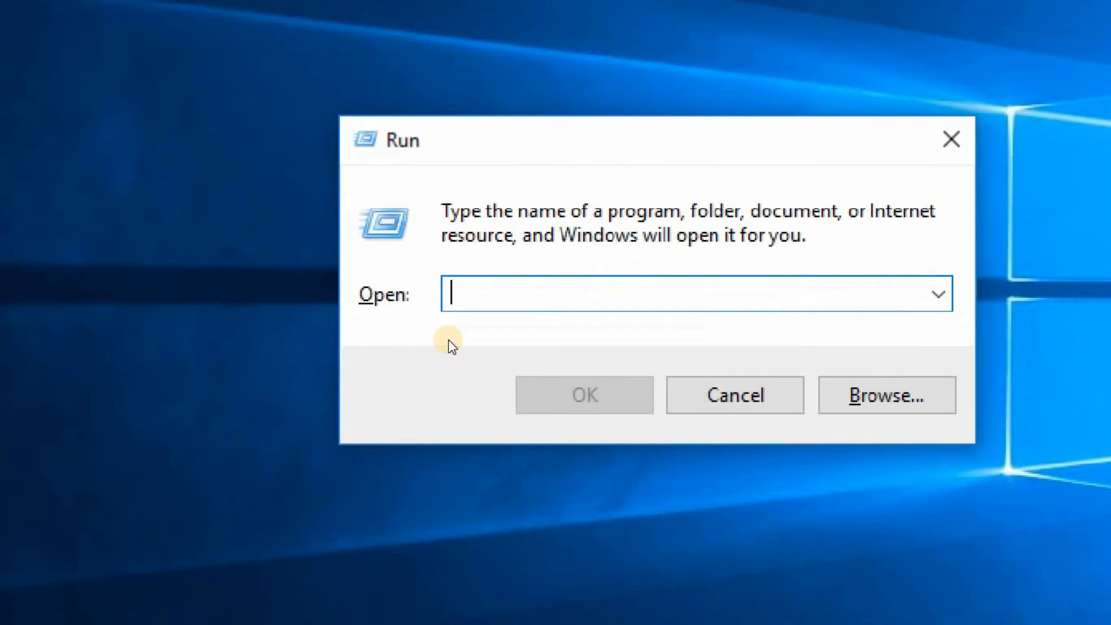
type("W")
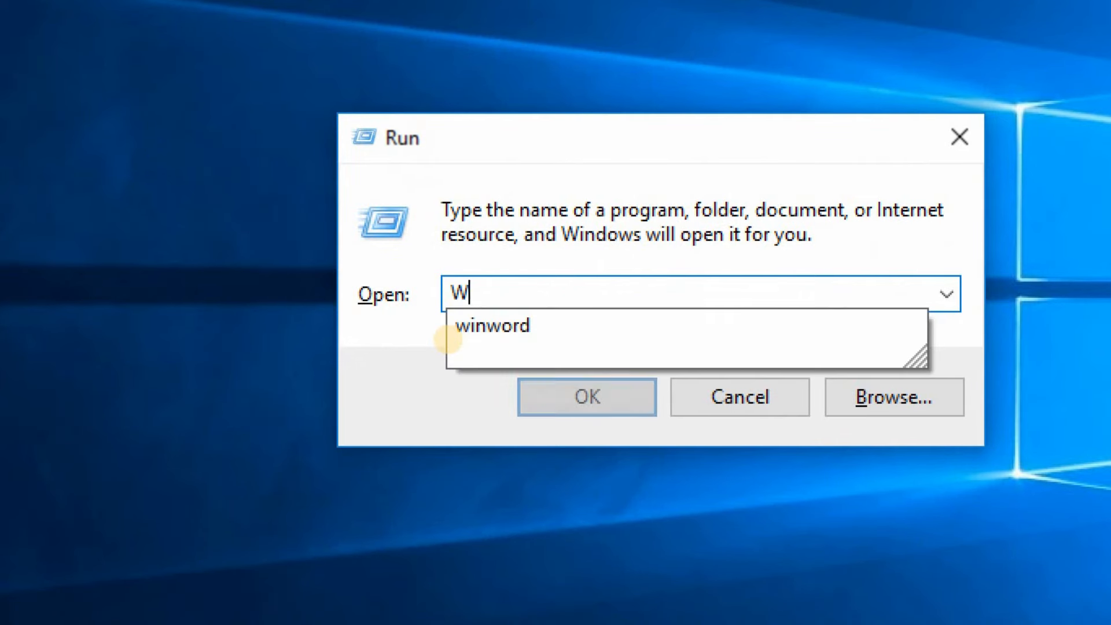
type("INWORD")
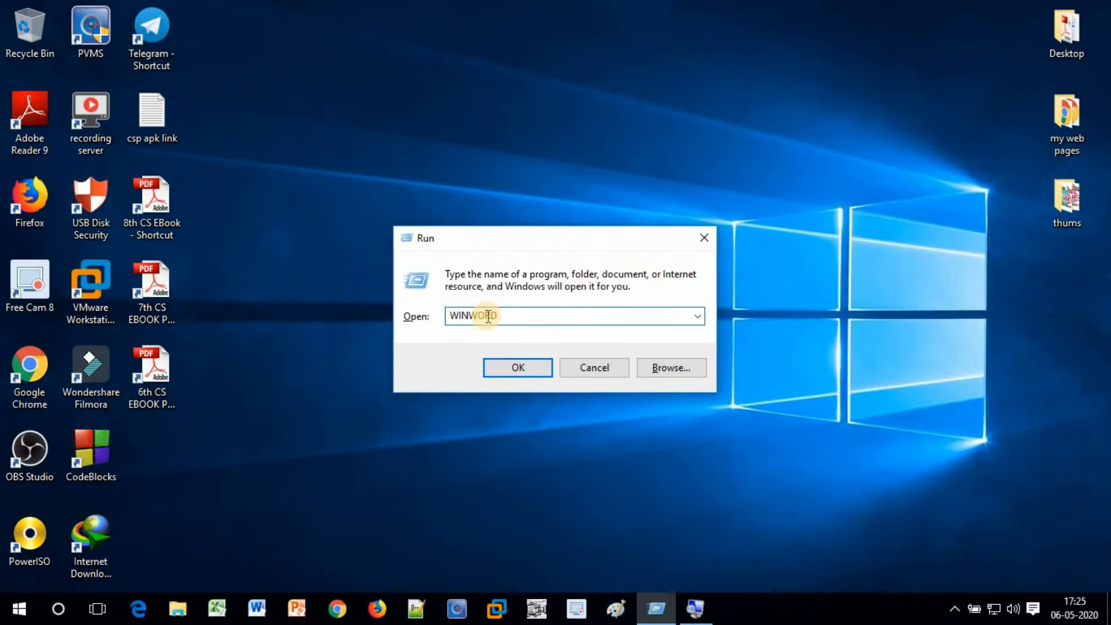
left_click(517, 371)
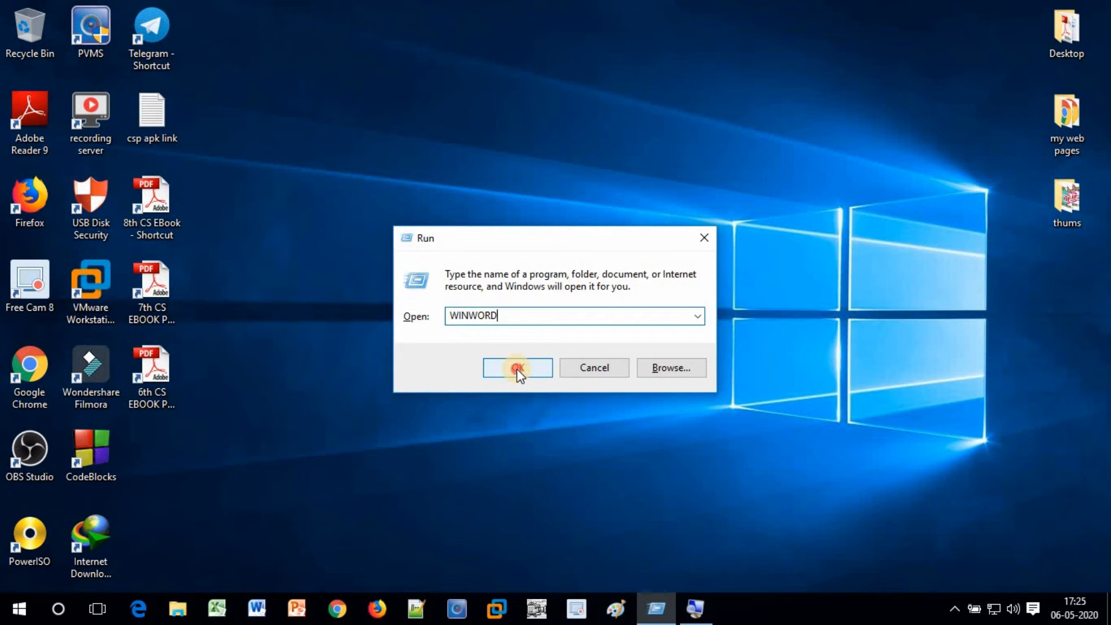
left_click(517, 369)
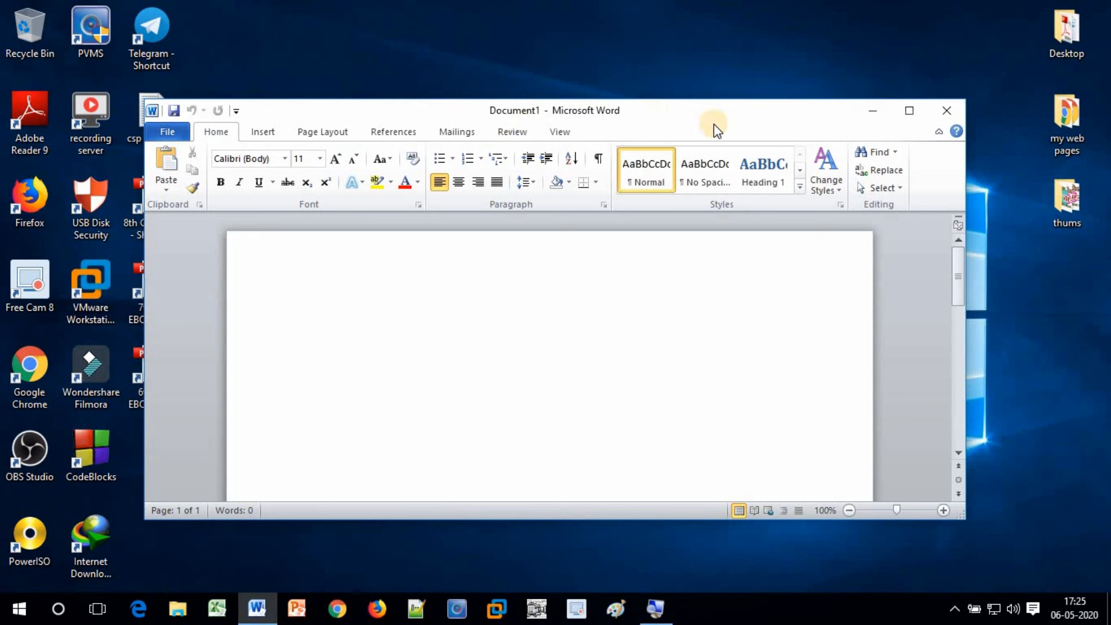
Maximize the Word window and bring up the Insert tab's Table dropdown
left_click(910, 111)
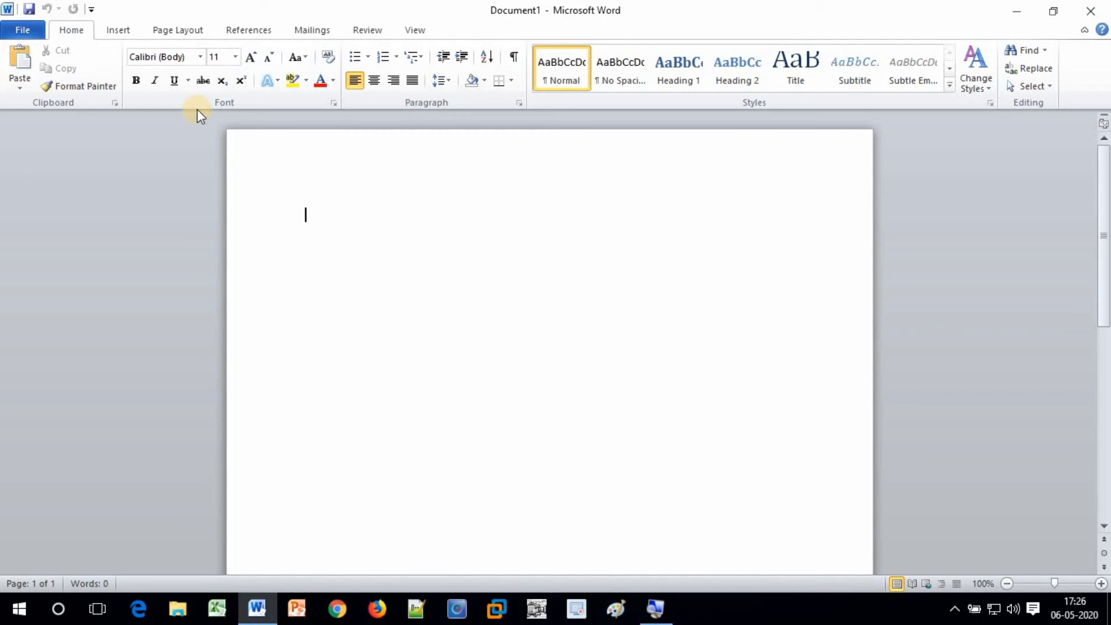
left_click(116, 33)
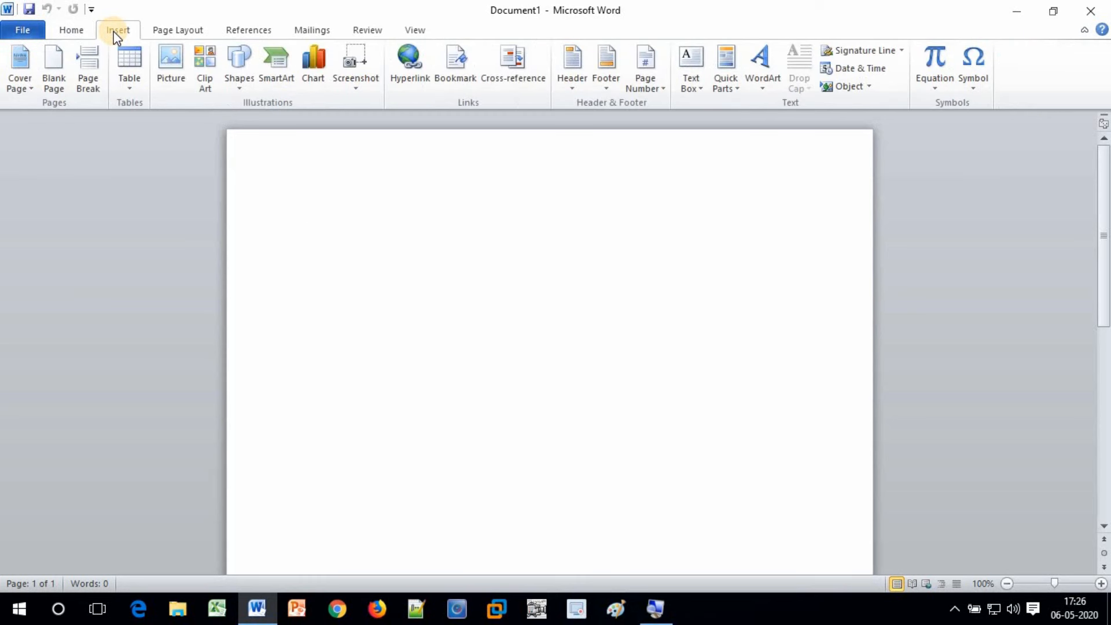
left_click(130, 89)
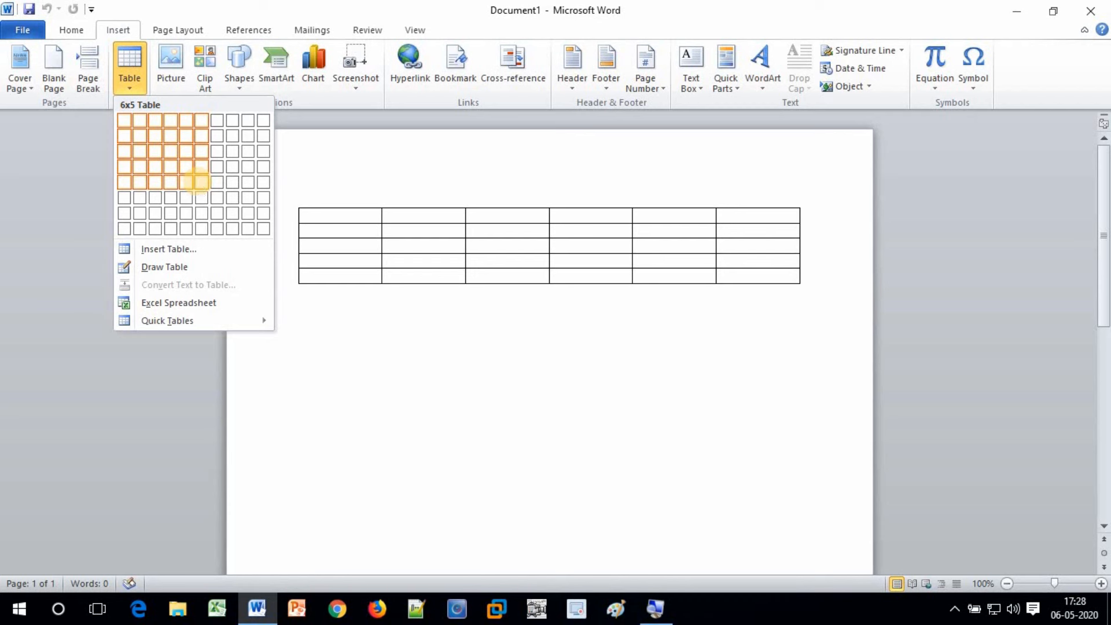
Insert a 3-column, 5-row table and add two blank lines beneath it
left_click(156, 182)
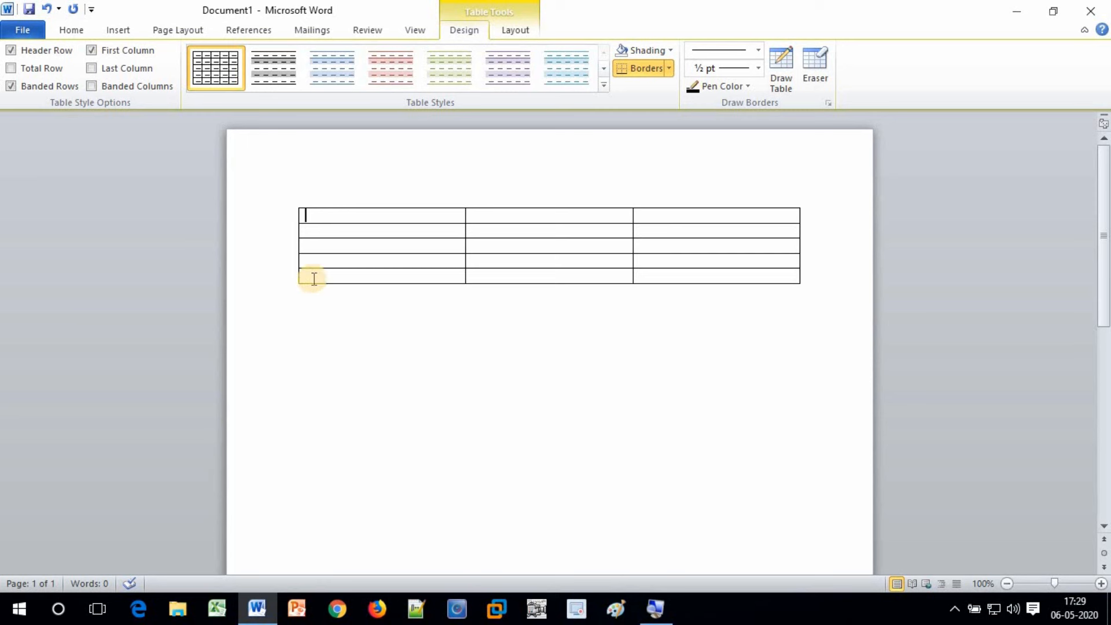
left_click(301, 331)
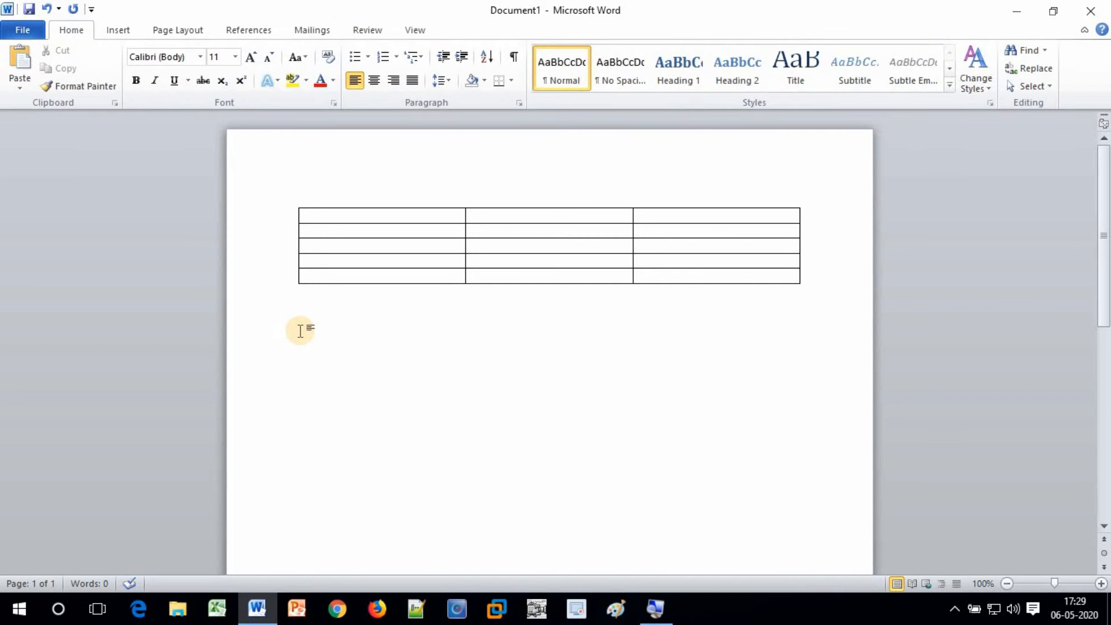
key("Return")
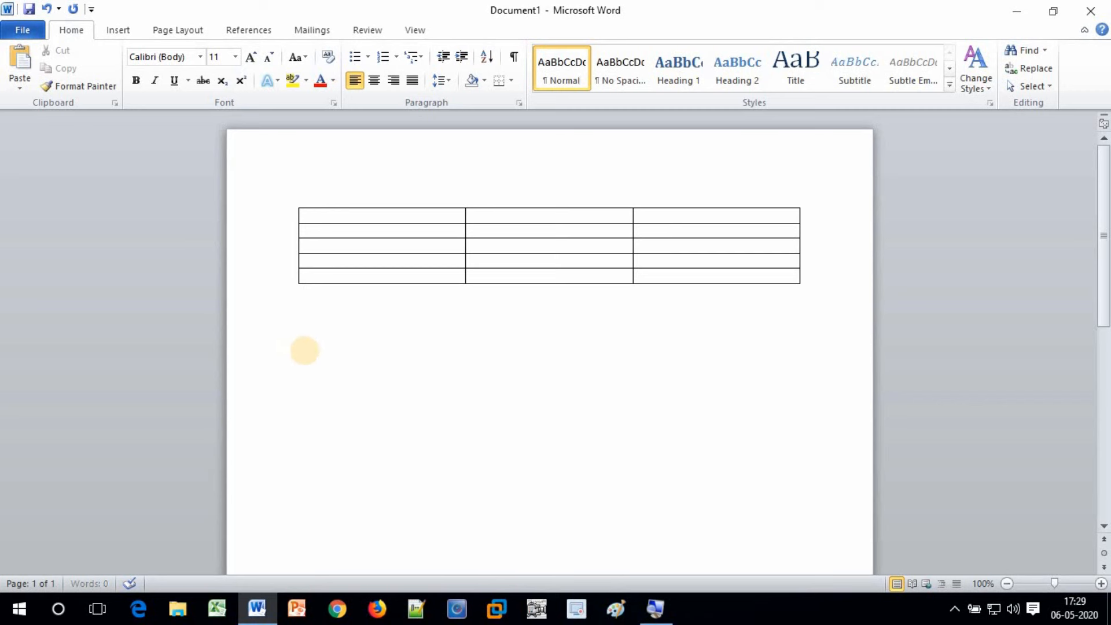
key("Return")
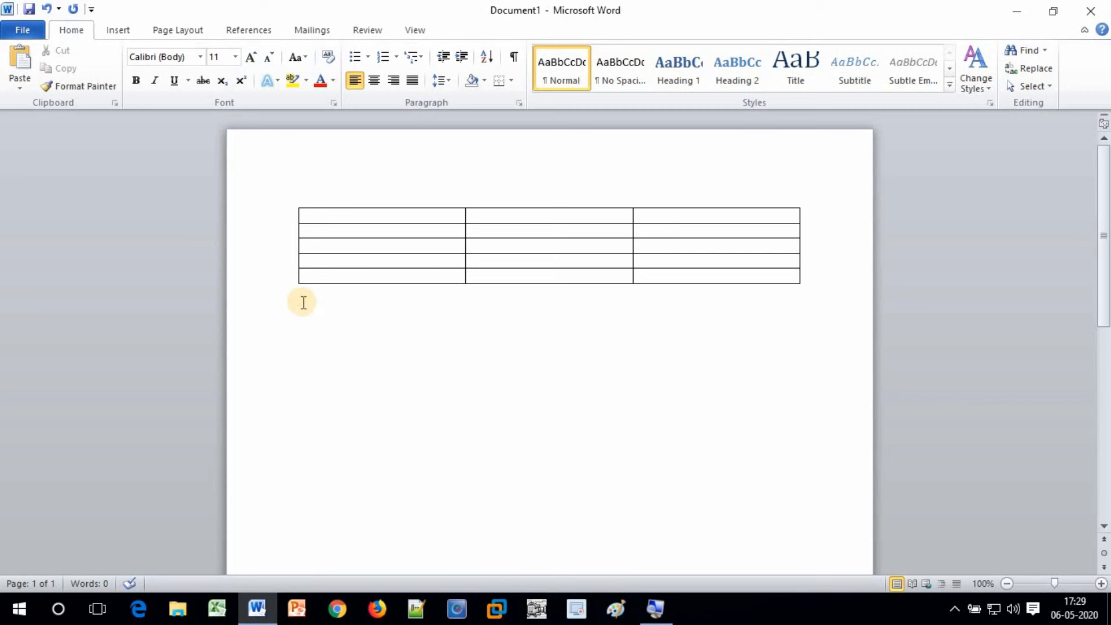
left_click(123, 25)
Create a second table via Insert Table with 3 columns and 5 rows
left_click(134, 90)
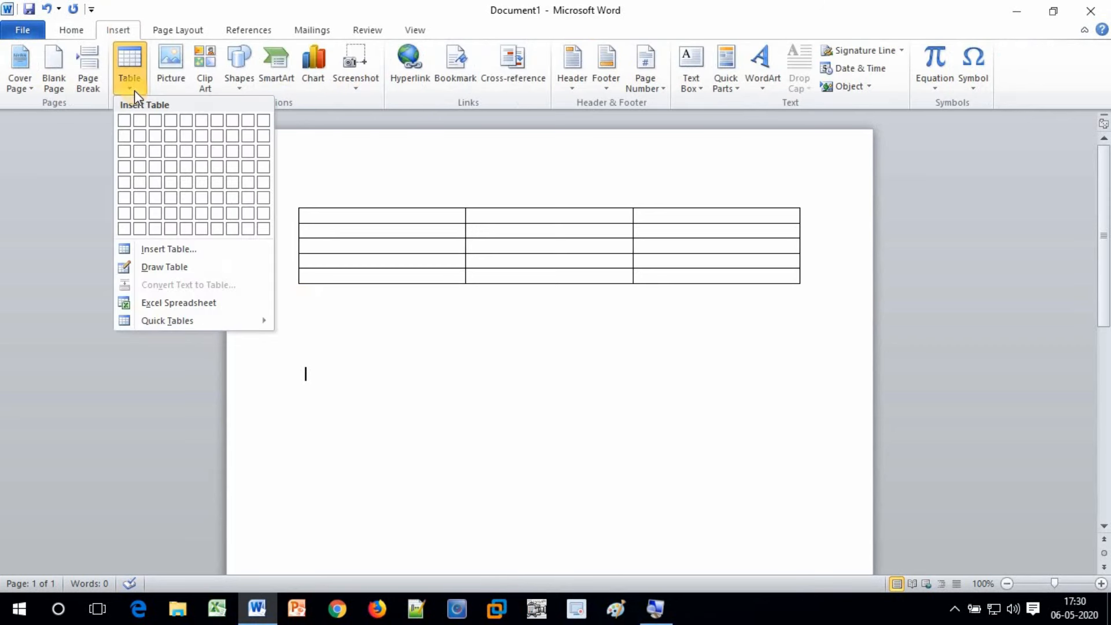
left_click(170, 251)
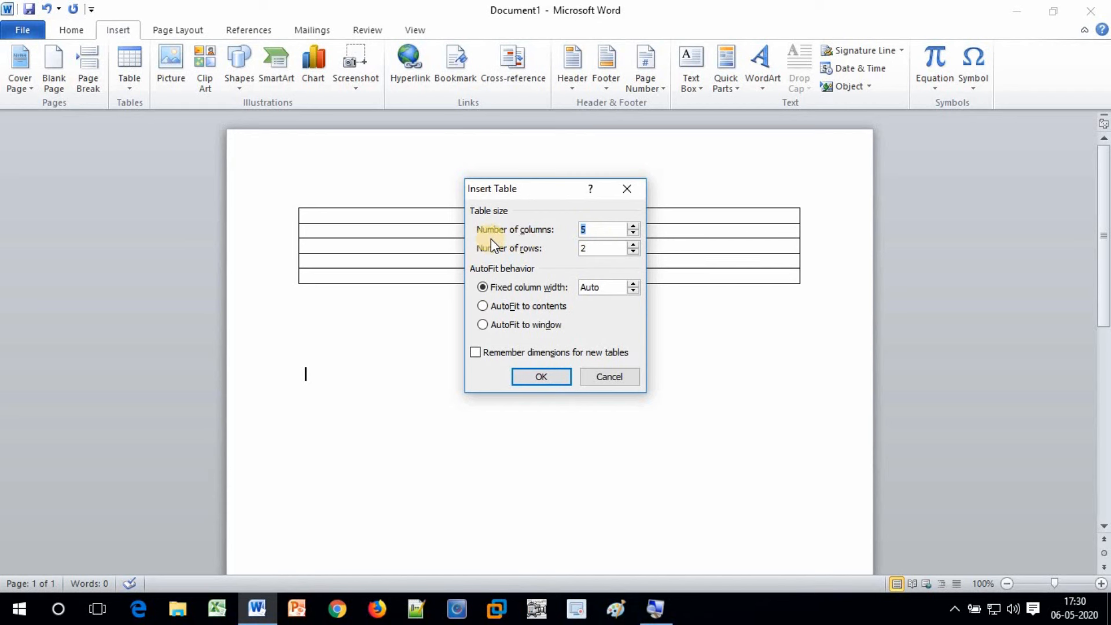
left_click(596, 234)
left_click_drag(598, 230, 564, 230)
type("3")
double_click(586, 250)
type("5")
left_click(534, 378)
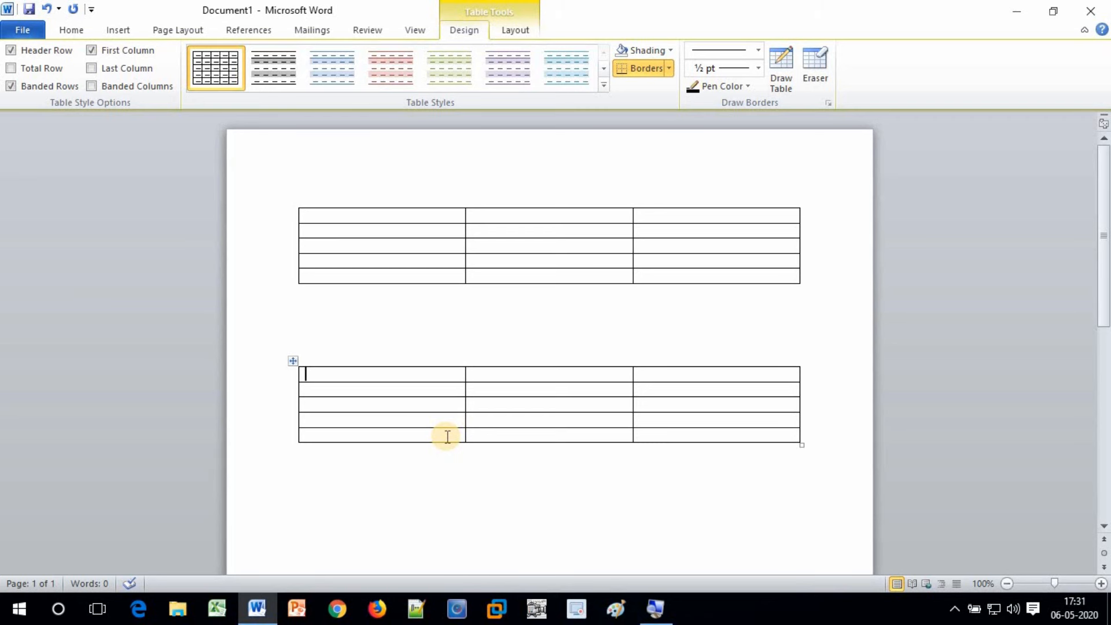
Add a blank line below the second table and return to the Table menu
left_click(315, 498)
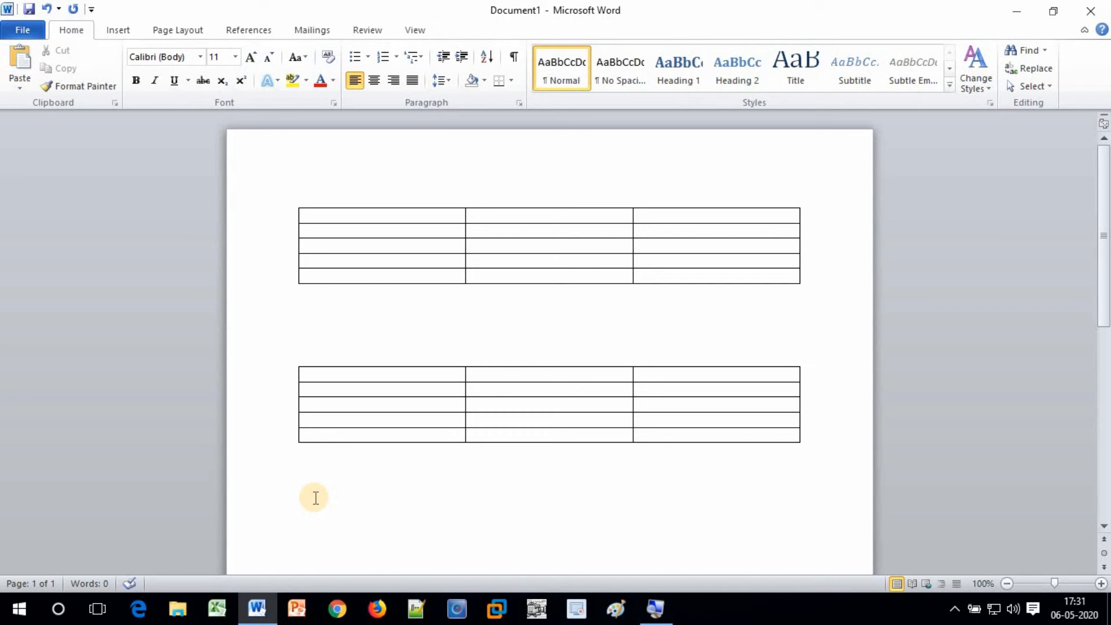
key("Return")
key("Return")
scroll(321, 495, "down", 3)
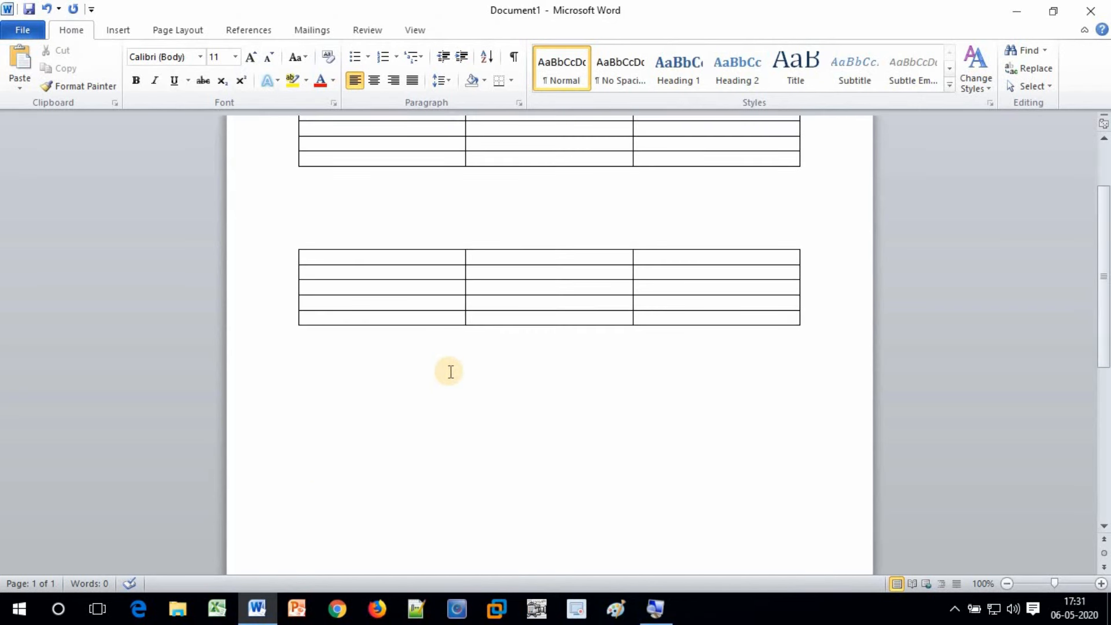
left_click(120, 30)
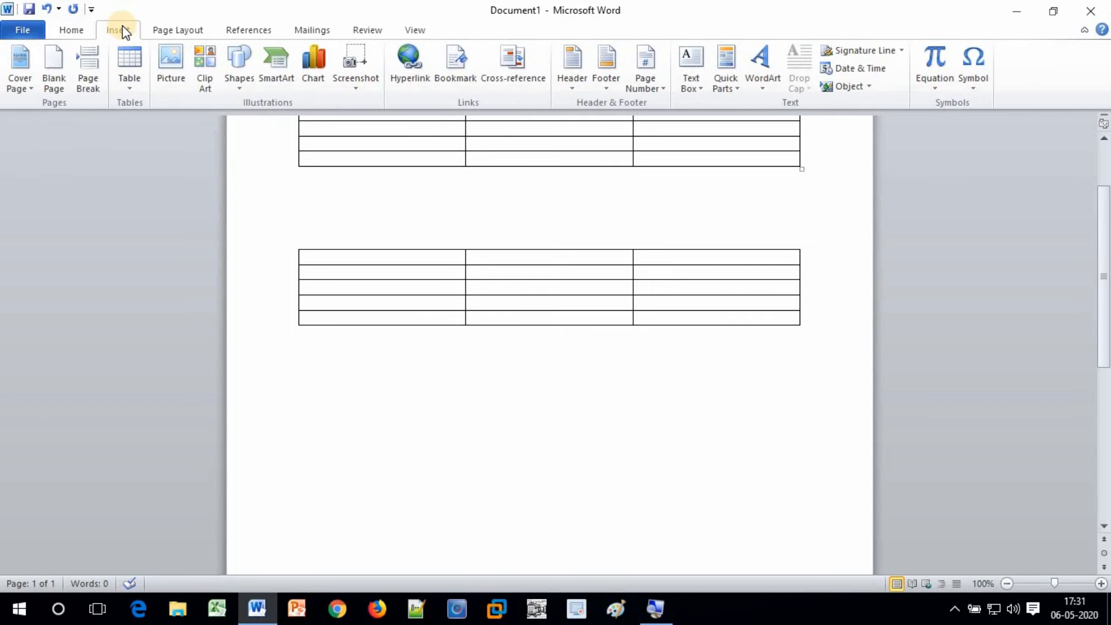
left_click(131, 88)
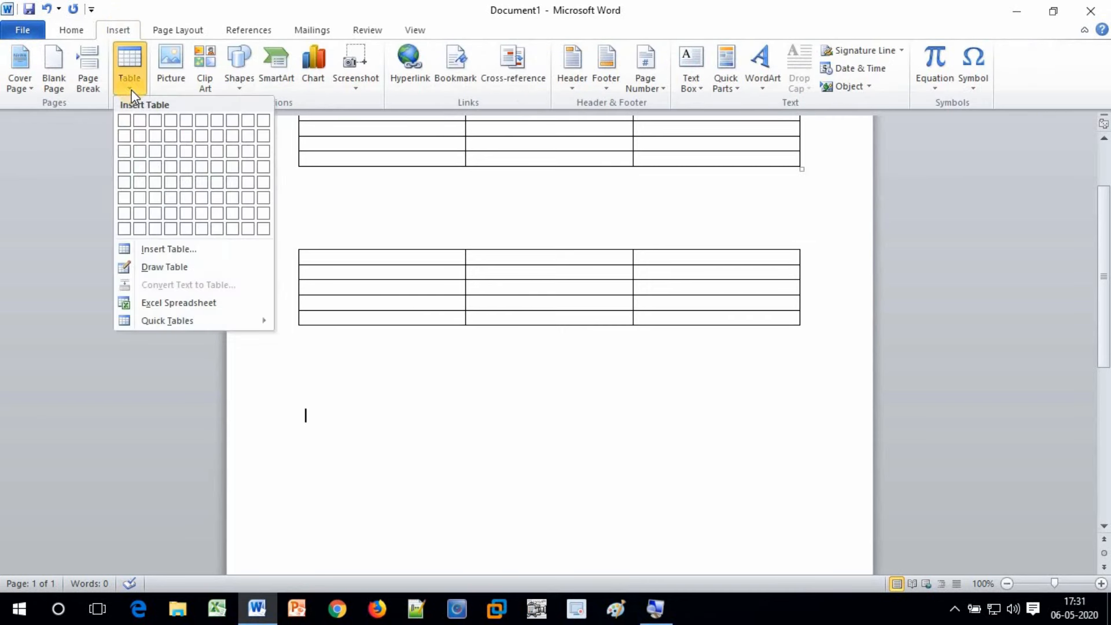
Draw a freehand table outline with Draw Table and split it into four rows
left_click(149, 266)
scroll(306, 412, "down", 3)
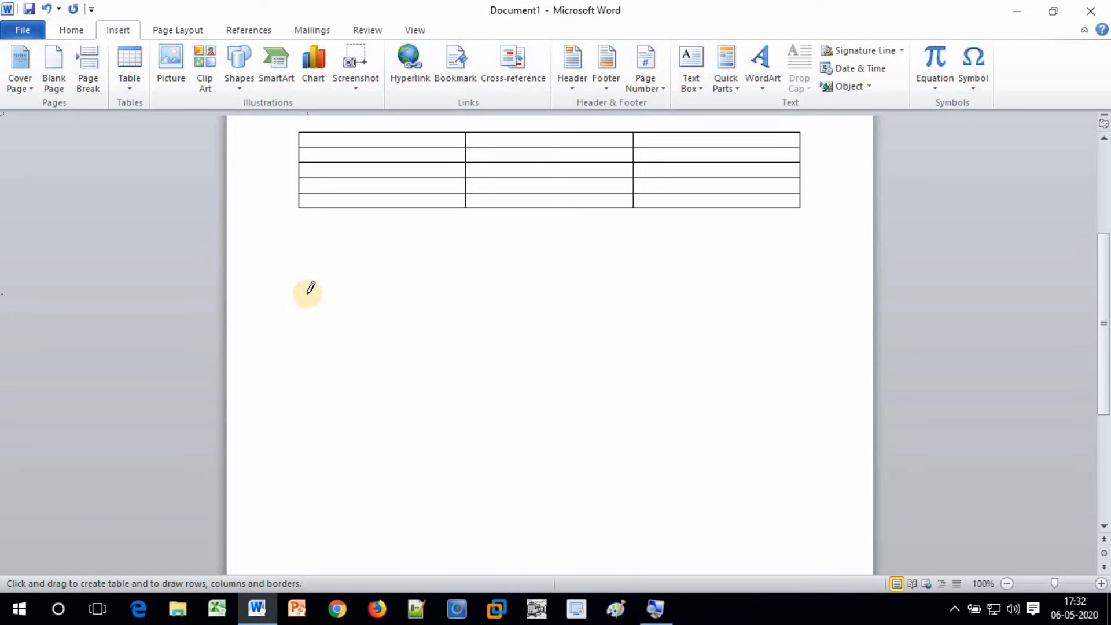
mouse_move(306, 294)
left_mouse_down()
mouse_move(367, 392)
mouse_move(592, 450)
mouse_move(764, 444)
mouse_move(801, 435)
mouse_move(798, 417)
left_mouse_up()
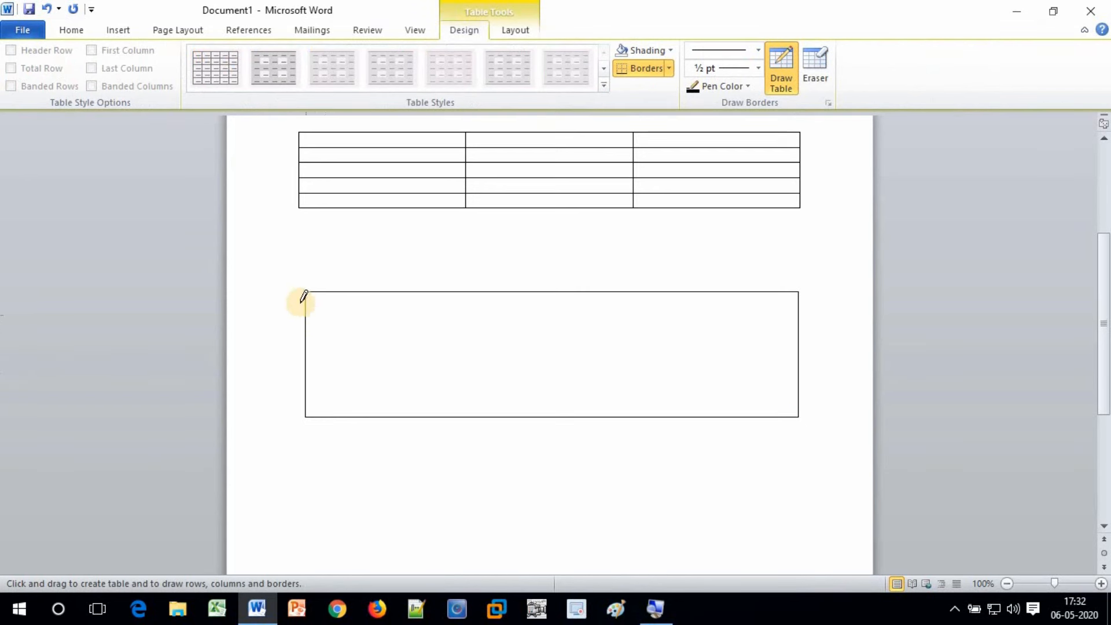
left_click_drag(307, 321, 571, 320)
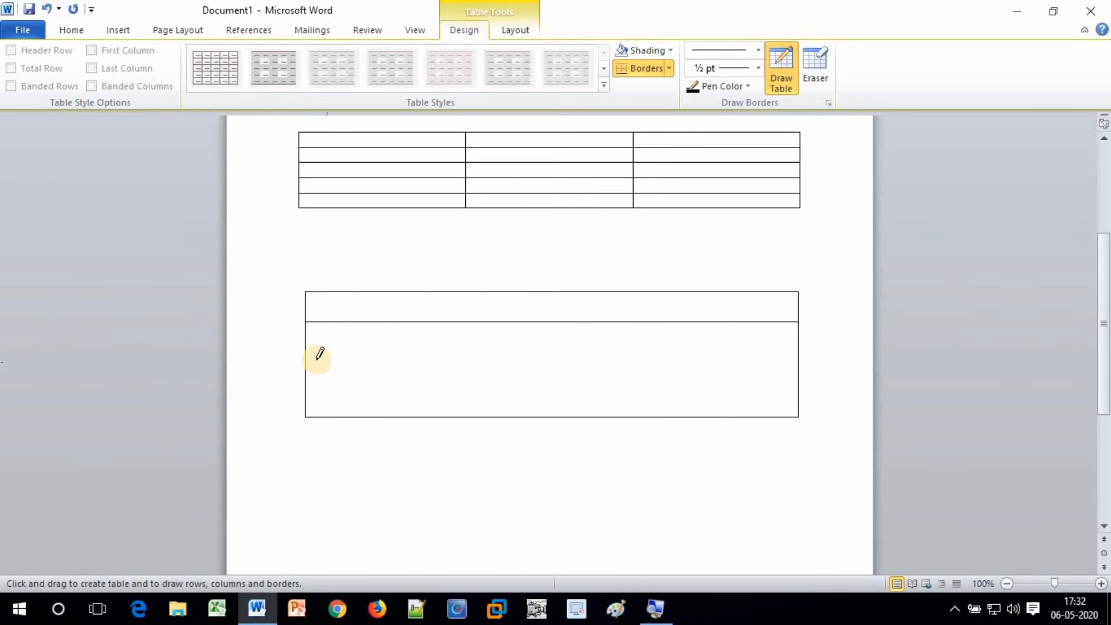
left_click_drag(309, 354, 637, 354)
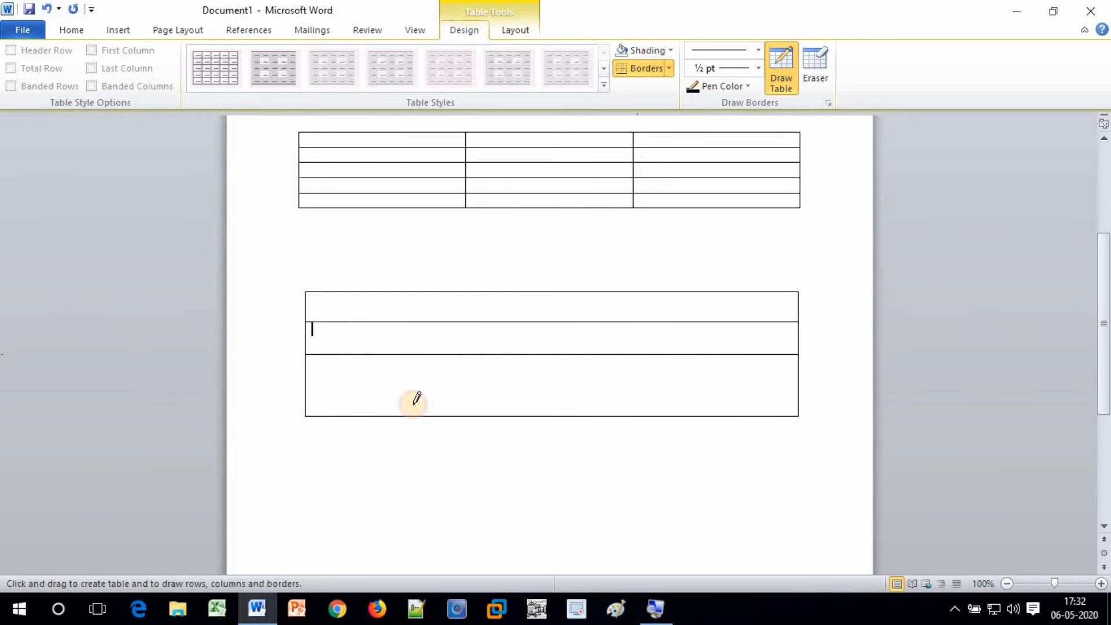
left_click_drag(312, 387, 653, 387)
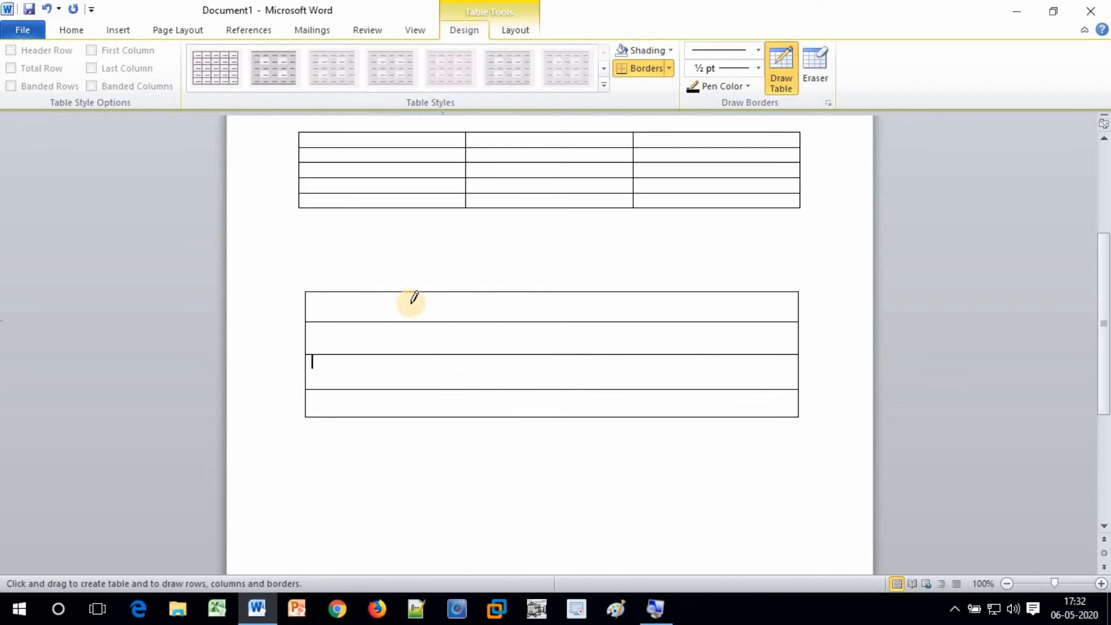
Add column dividers and extra borders splitting individual cells, then exit Draw Table
left_click_drag(404, 291, 405, 416)
left_click_drag(600, 293, 608, 407)
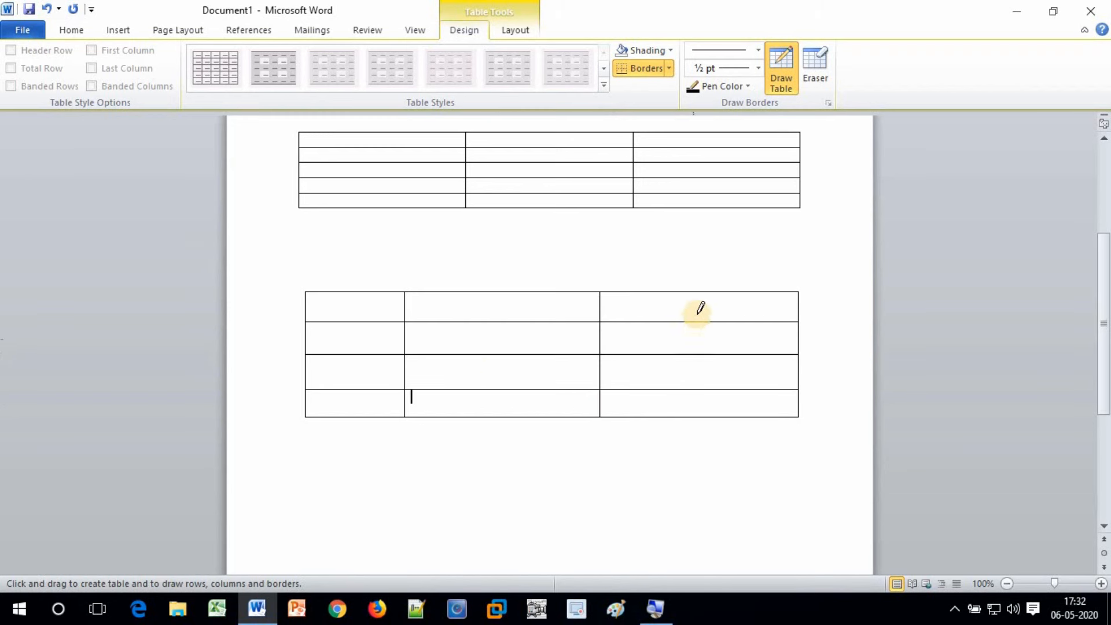
left_click_drag(697, 294, 696, 319)
left_click_drag(485, 322, 486, 355)
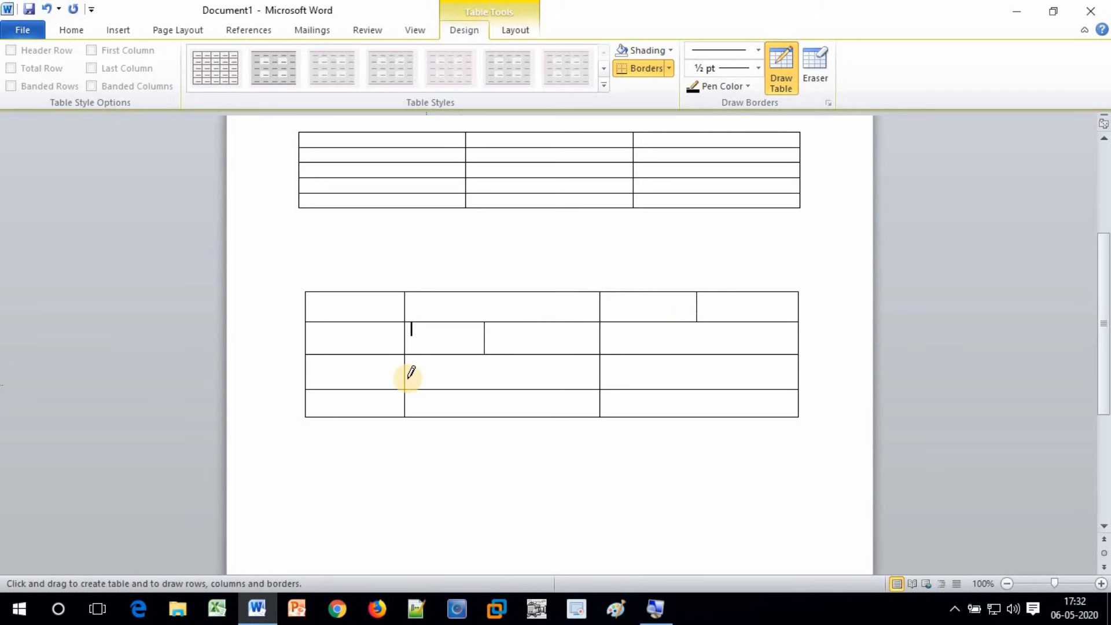
mouse_move(410, 374)
left_mouse_down()
mouse_move(582, 375)
mouse_move(533, 392)
mouse_move(533, 408)
left_mouse_up()
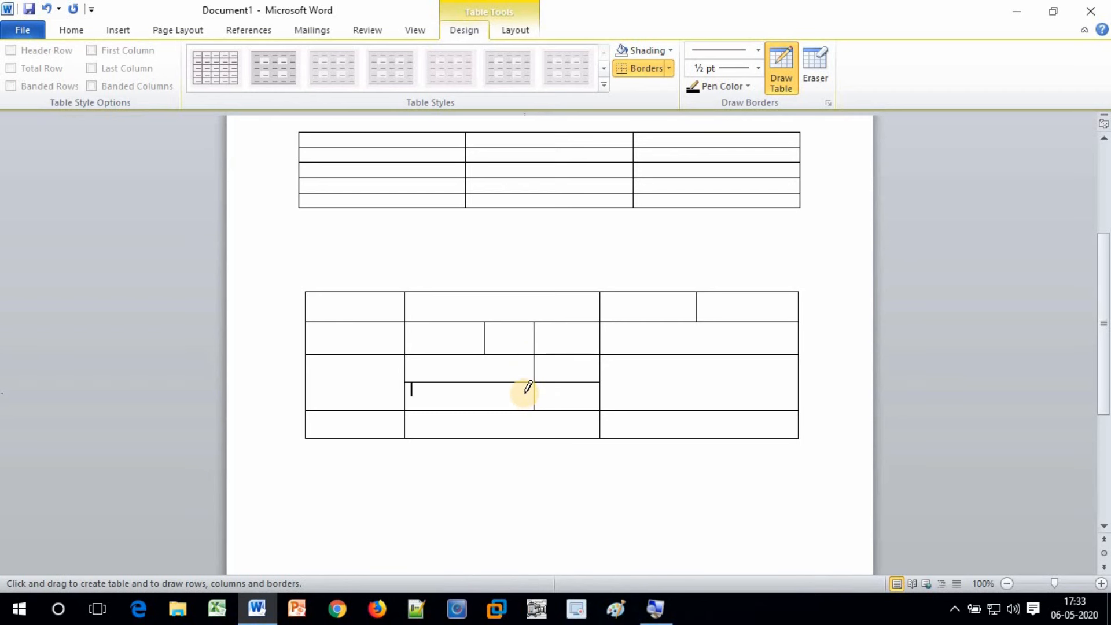
left_click_drag(696, 355, 698, 435)
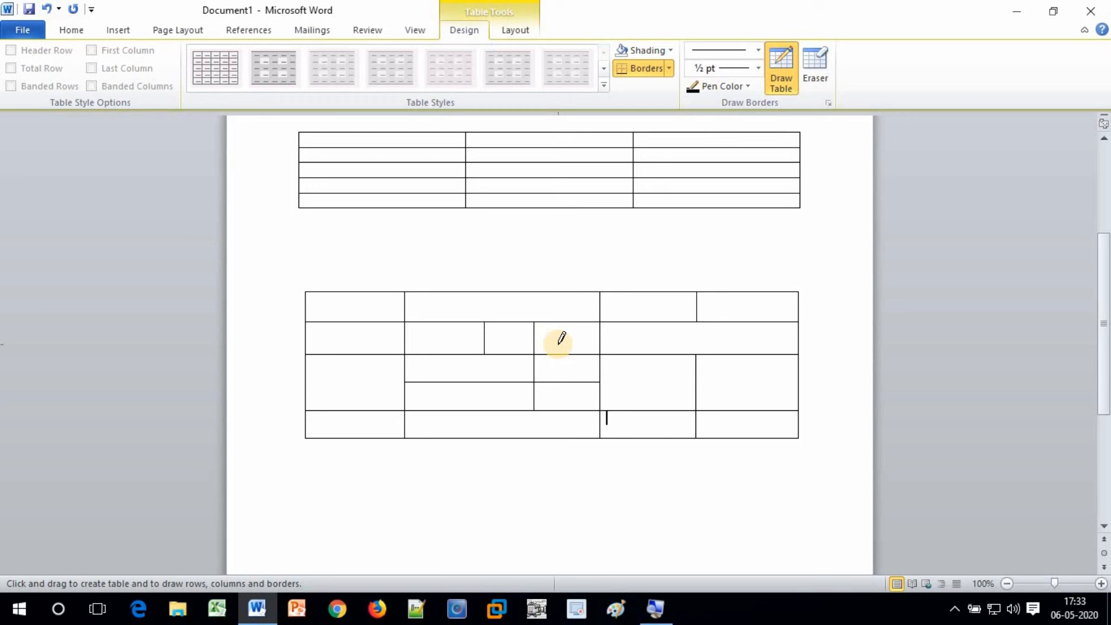
key("Escape")
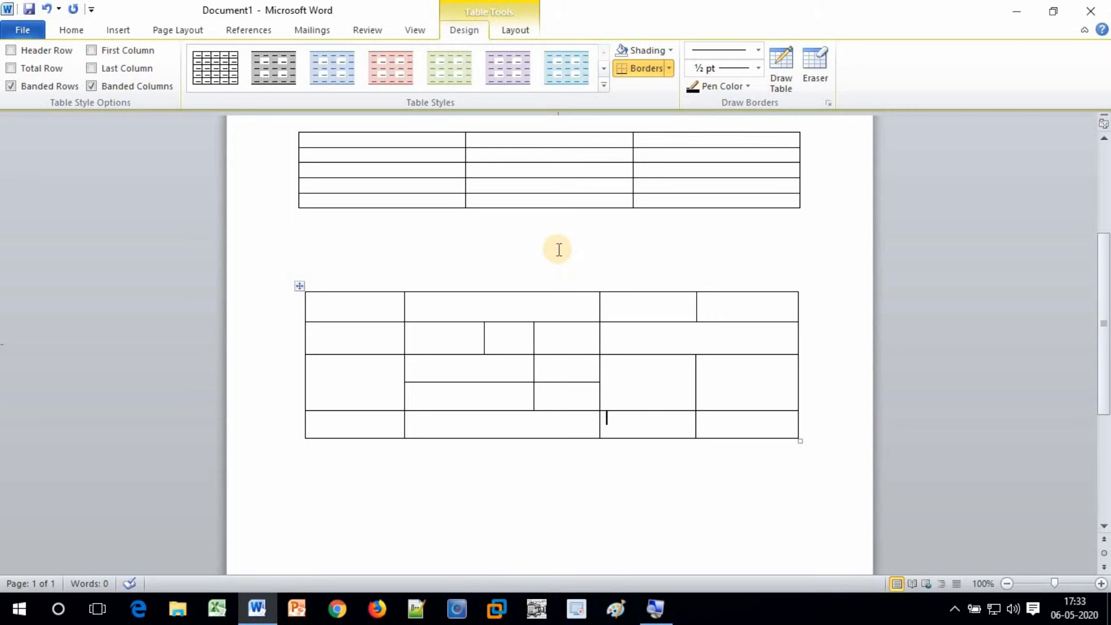
scroll(737, 297, "up", 5)
scroll(736, 297, "down", 2)
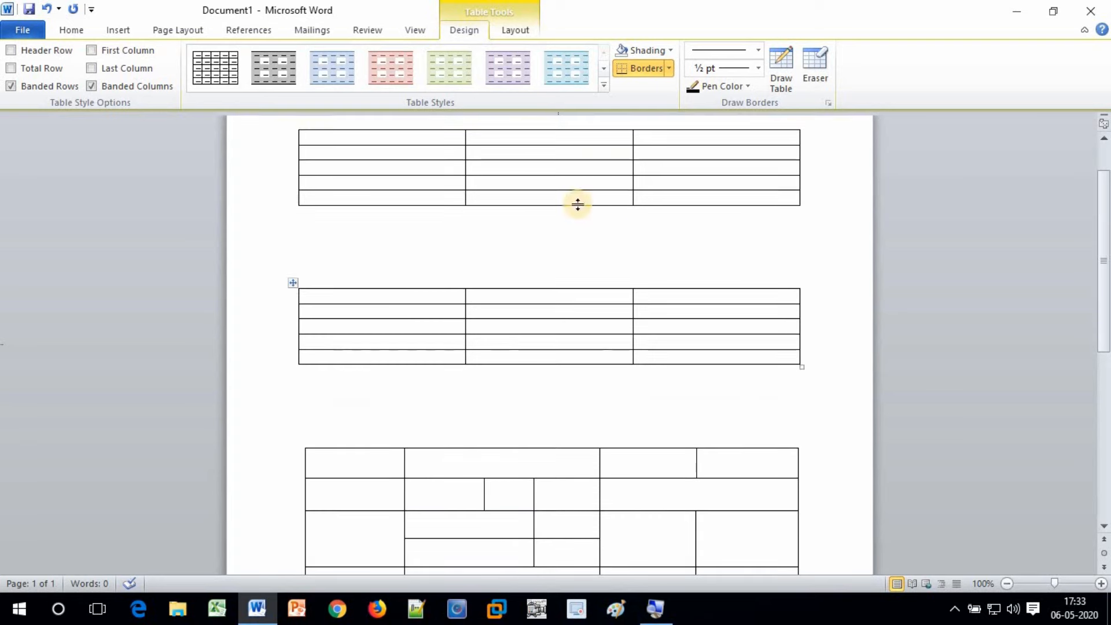
Place the insertion point on the empty line below the drawn table
scroll(552, 488, "down", 3)
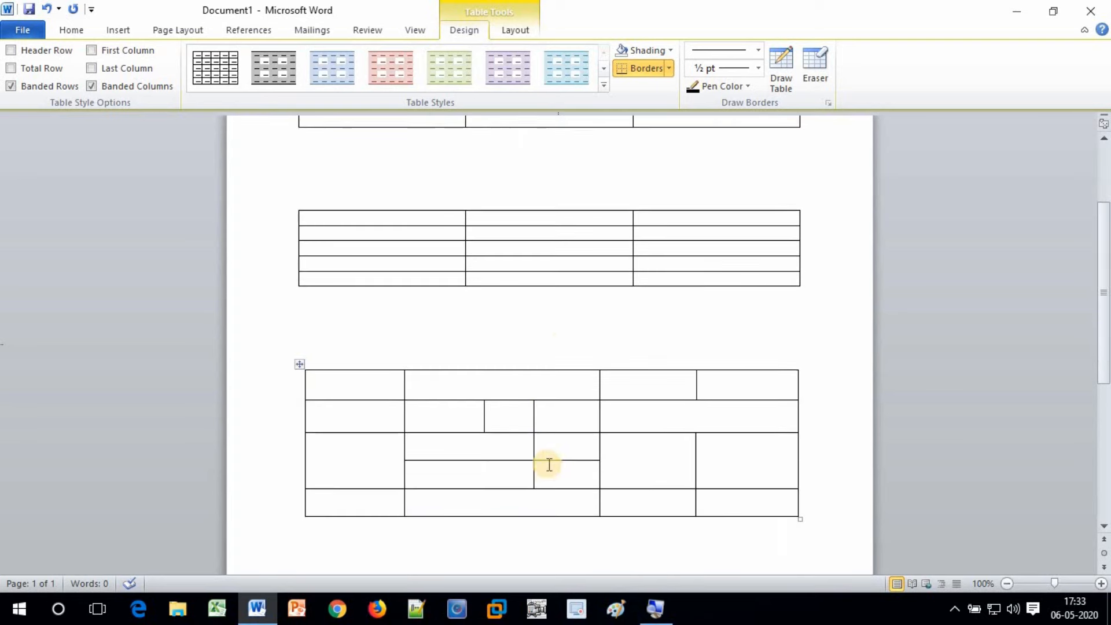
scroll(549, 336, "down", 5)
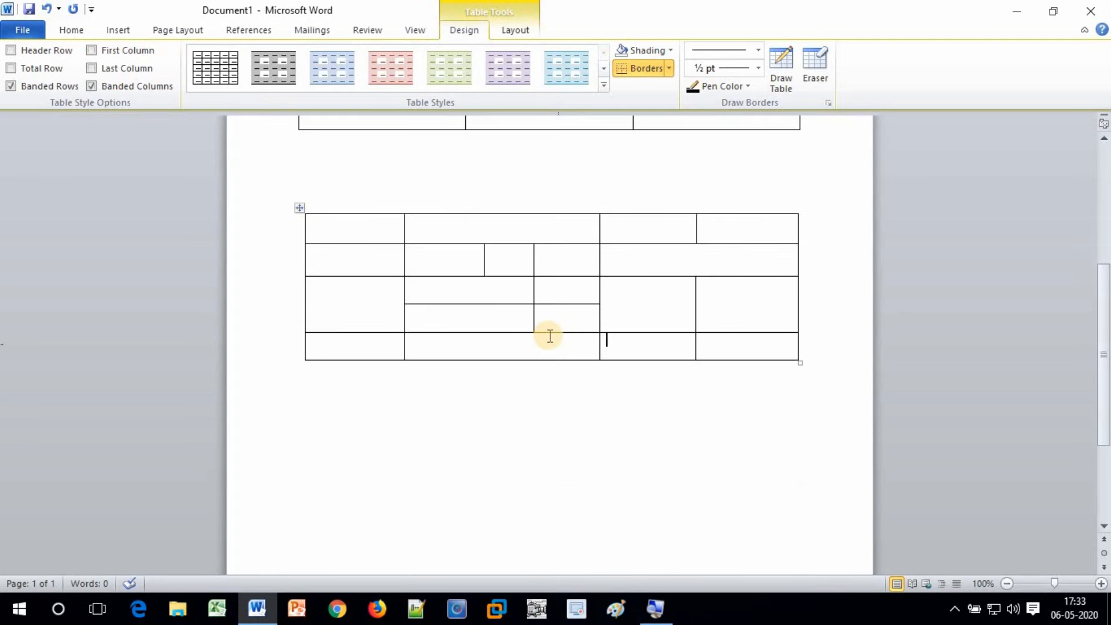
left_click(343, 317)
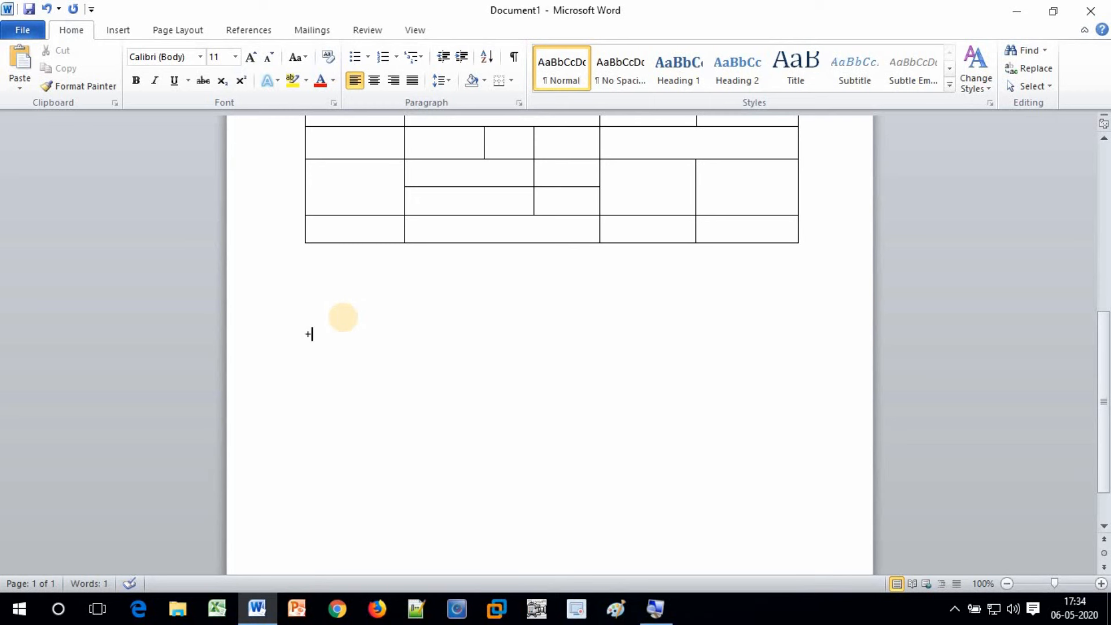
Type a +----+----+----+ dash pattern marking three column widths below the drawn table
type("--------------------------------------")
type("+---")
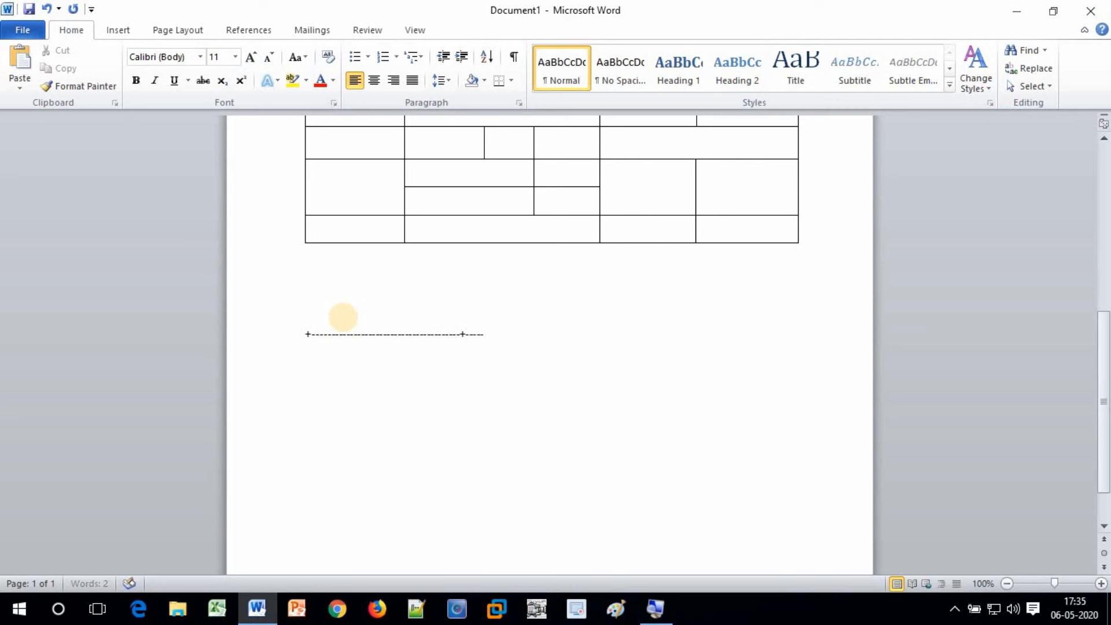
type("--------------------------------------+-------------------------------------------------------")
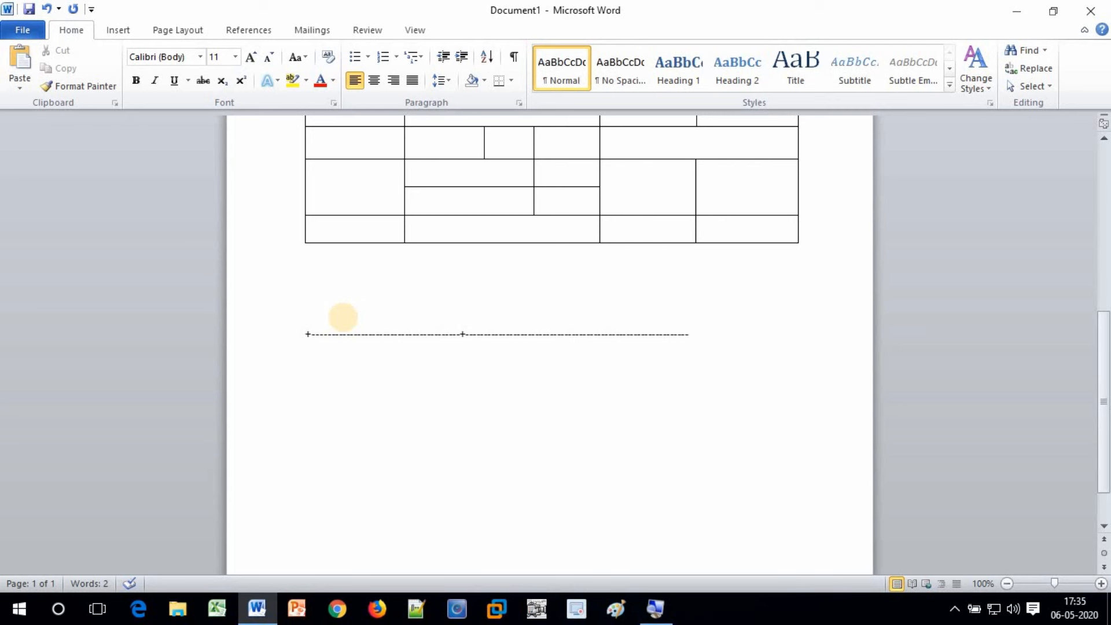
type("+------------------------------------------------")
type("+---------------------------+")
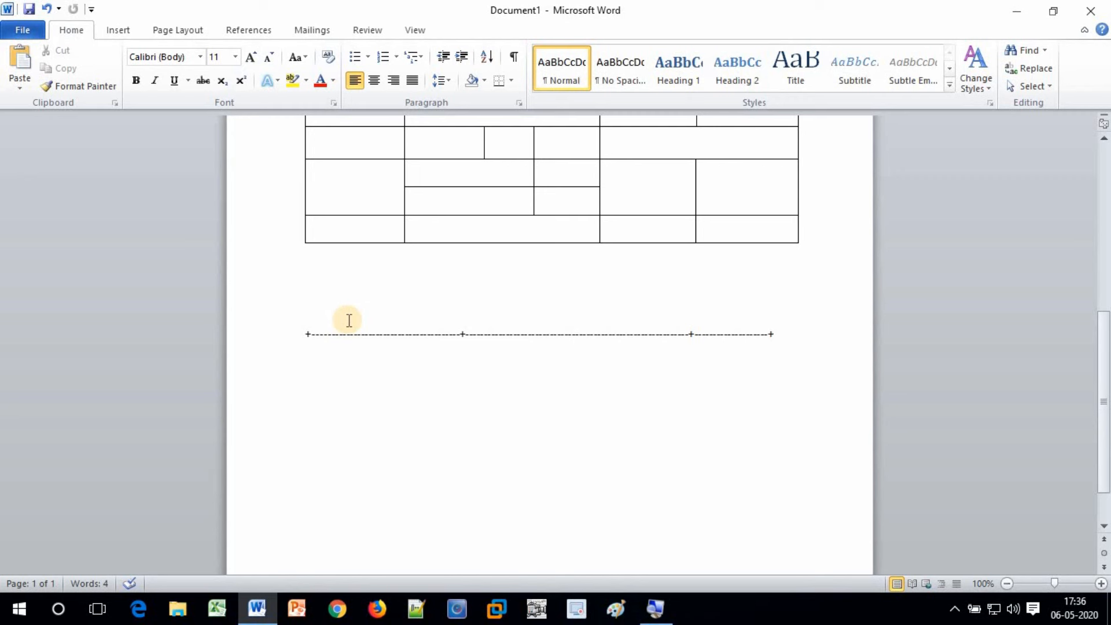
left_click_drag(303, 334, 461, 336)
left_click(465, 336)
left_click_drag(578, 335, 772, 333)
left_click(694, 337)
left_click(776, 335)
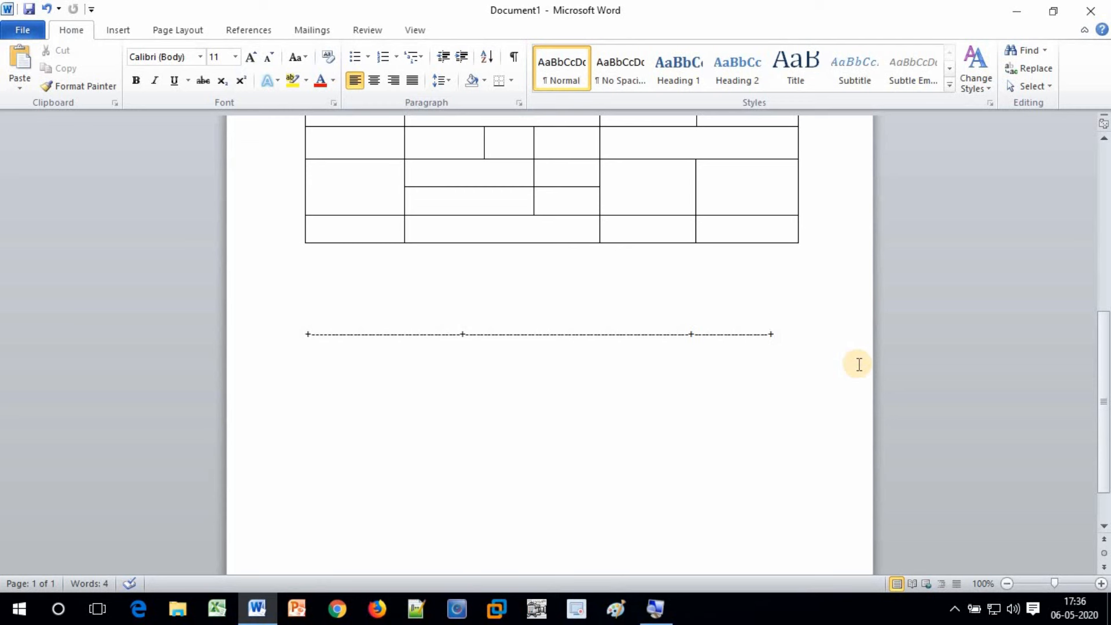
Auto-convert the plus-dash line into a three-column table and add rows until six
key("Return")
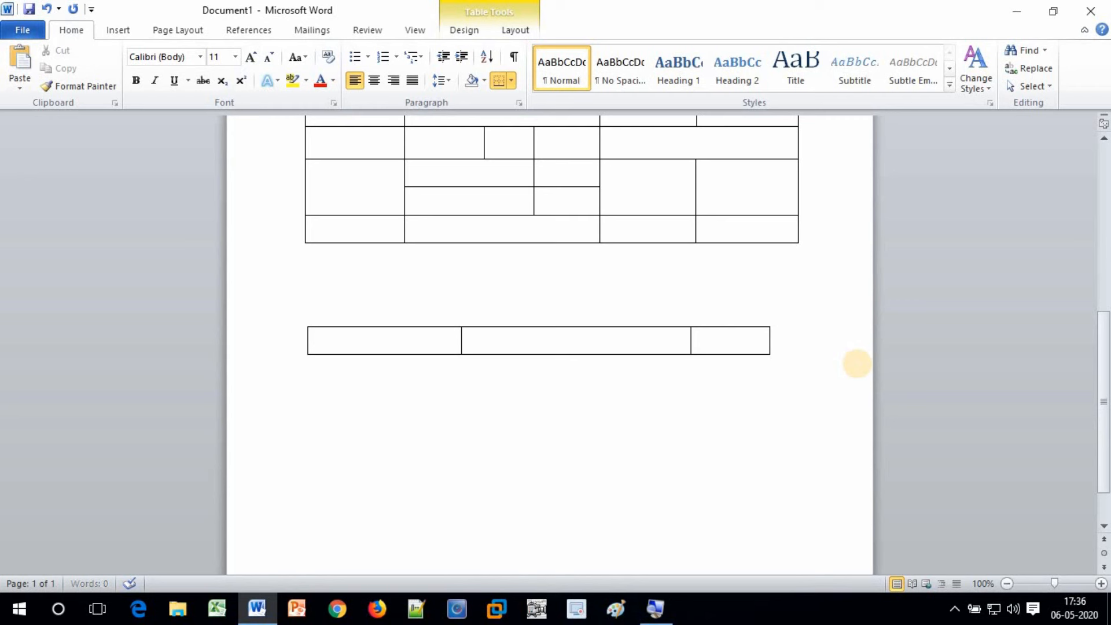
key("Tab")
key("Tab")
key("Tab")
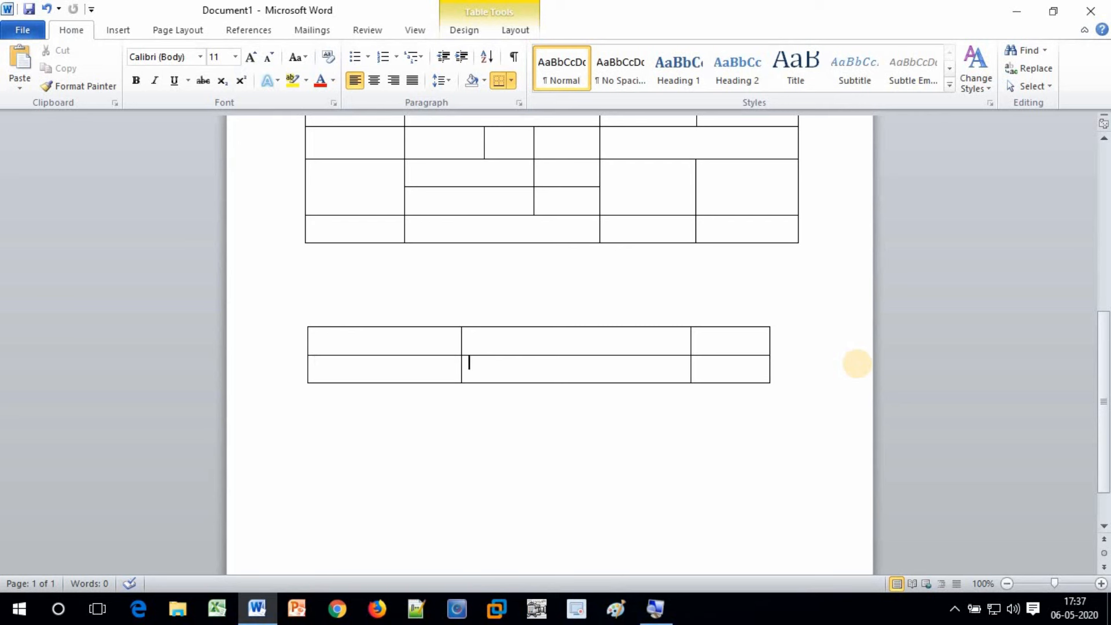
key("Tab")
key("Tab")
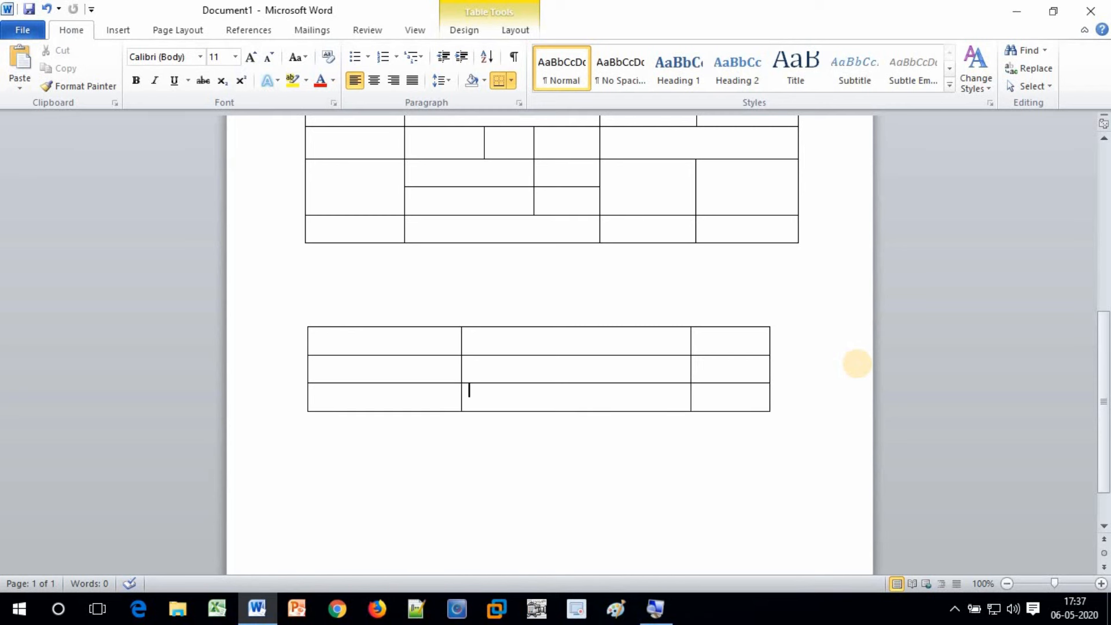
key("Tab")
key("Tab")
key("Tab")
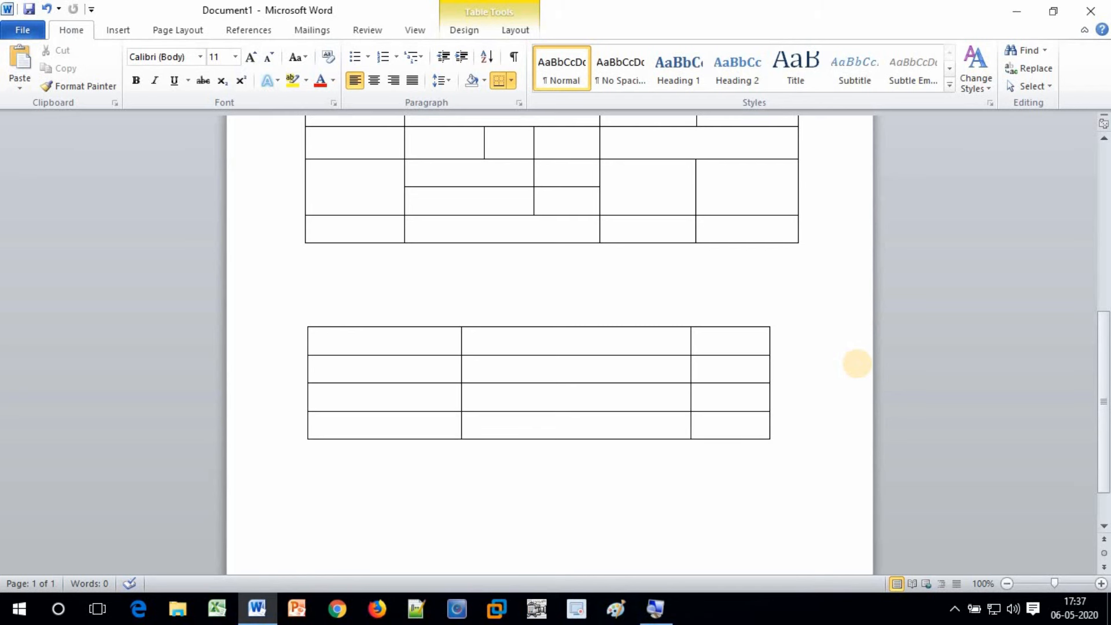
key("Tab")
key("Tab")
key("Tab")
key("Tab")
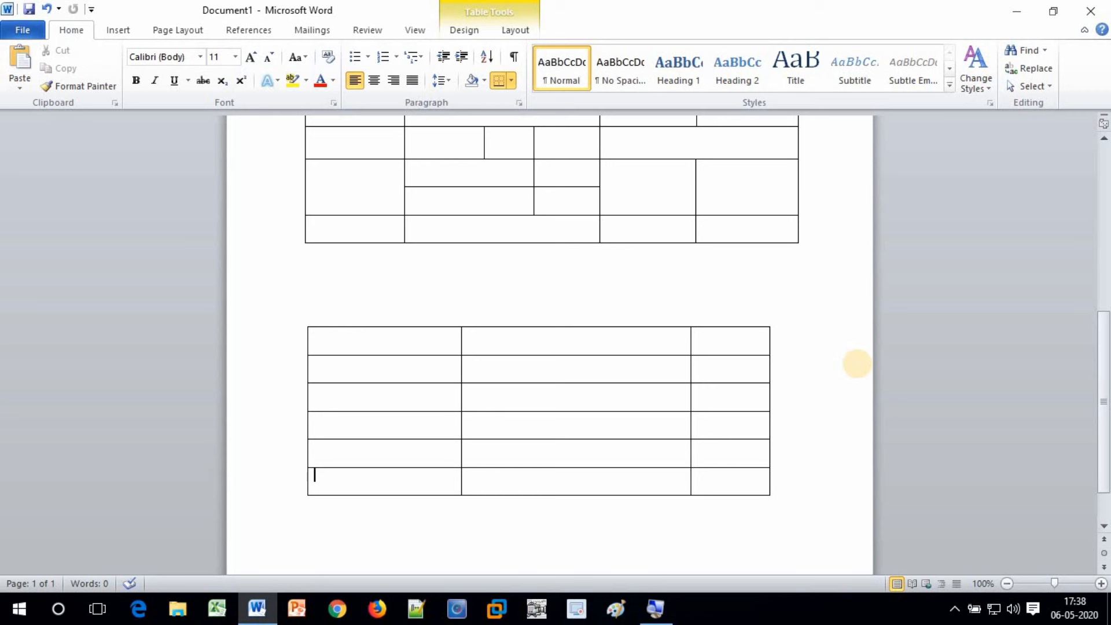
left_click(352, 341)
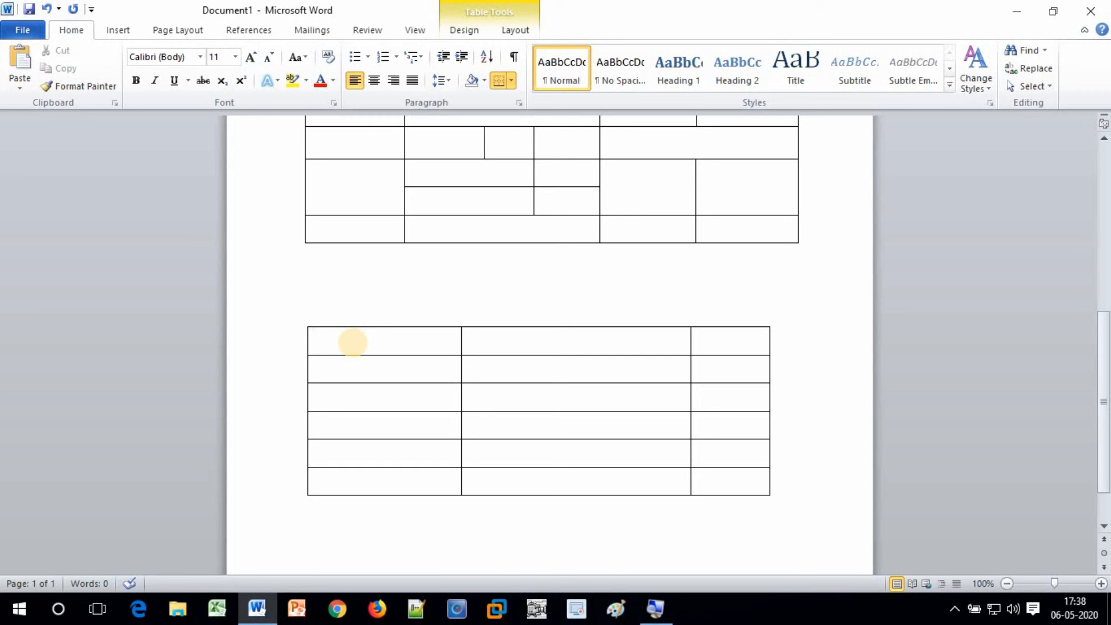
Enter the headings Roll No, Name of Student and Class in the first row
type("Roll No")
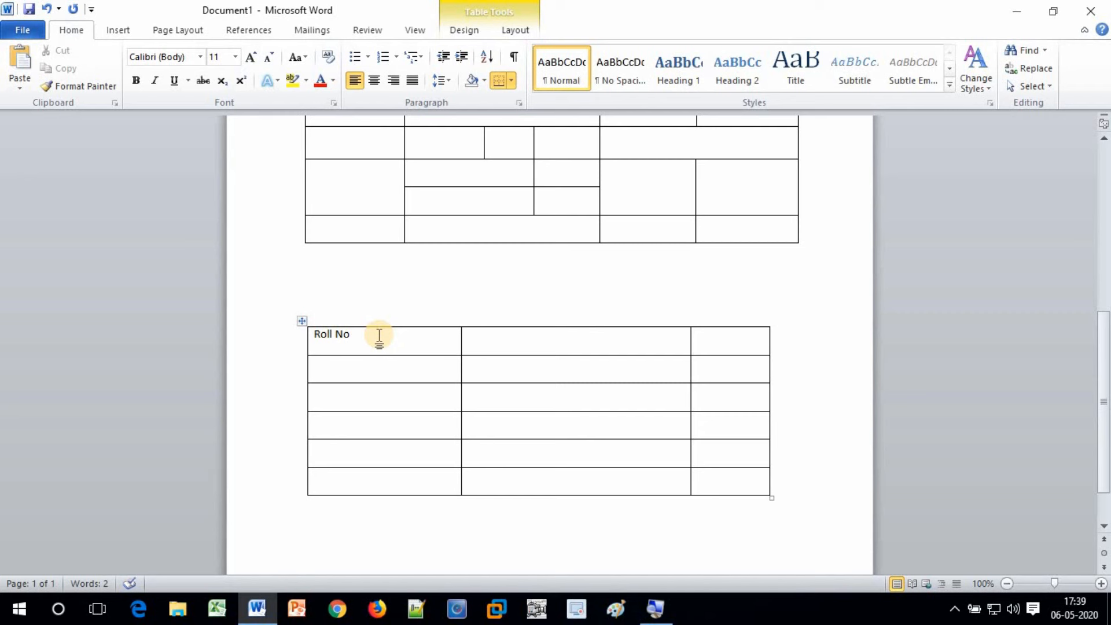
type("Name of")
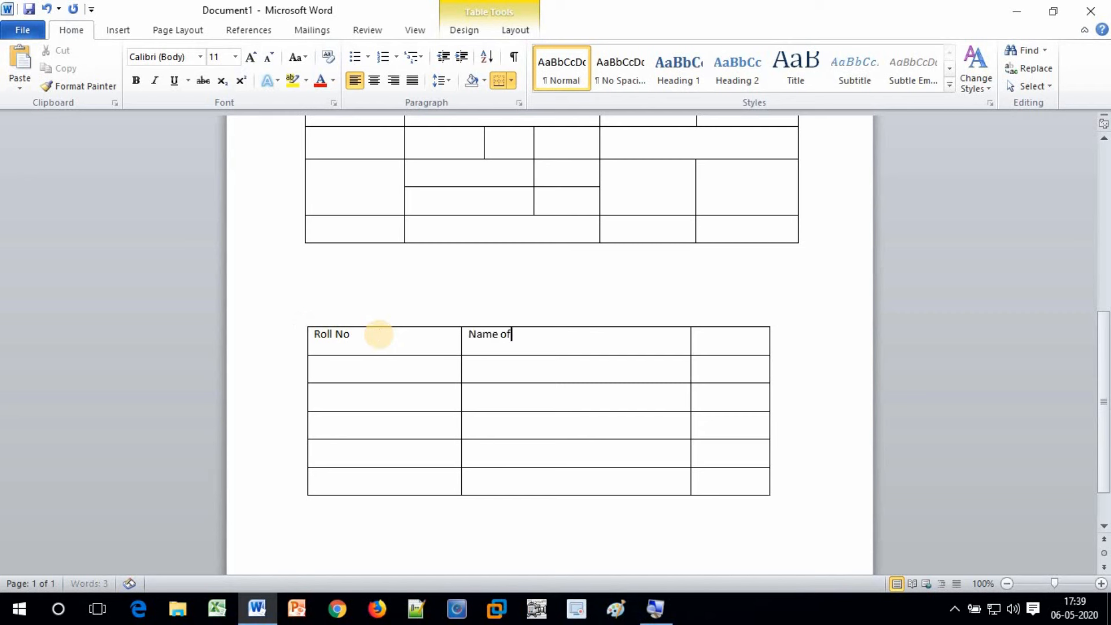
type(" Student")
key("Tab")
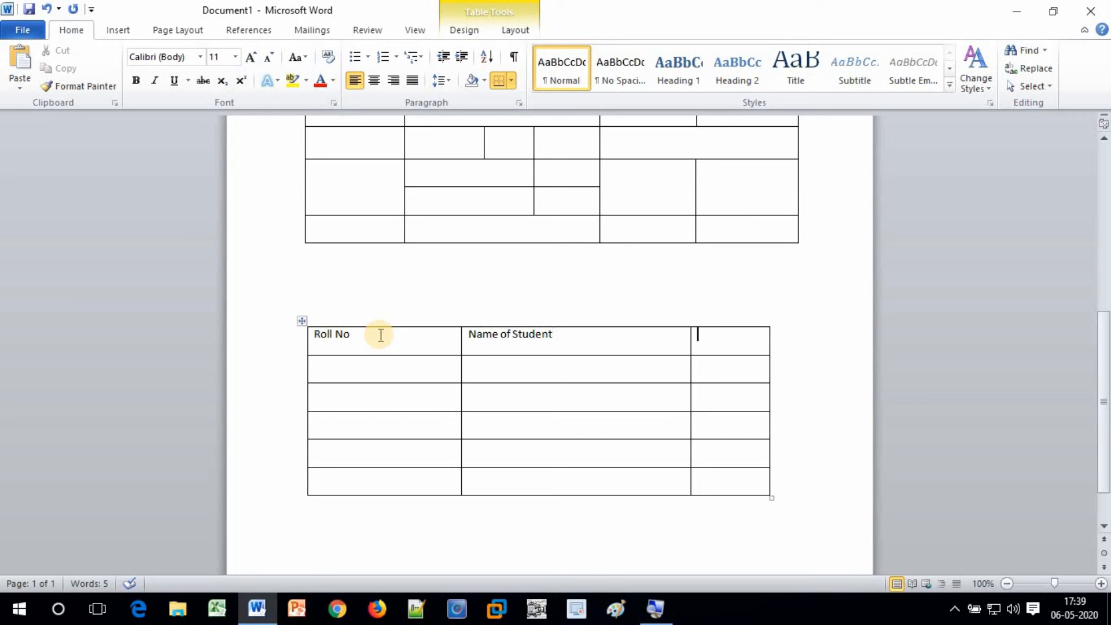
type("Class")
key("Tab")
Fill the next row with roll number 101, the student's name and class 8th
type("101")
key("Tab")
key("shift+Tab")
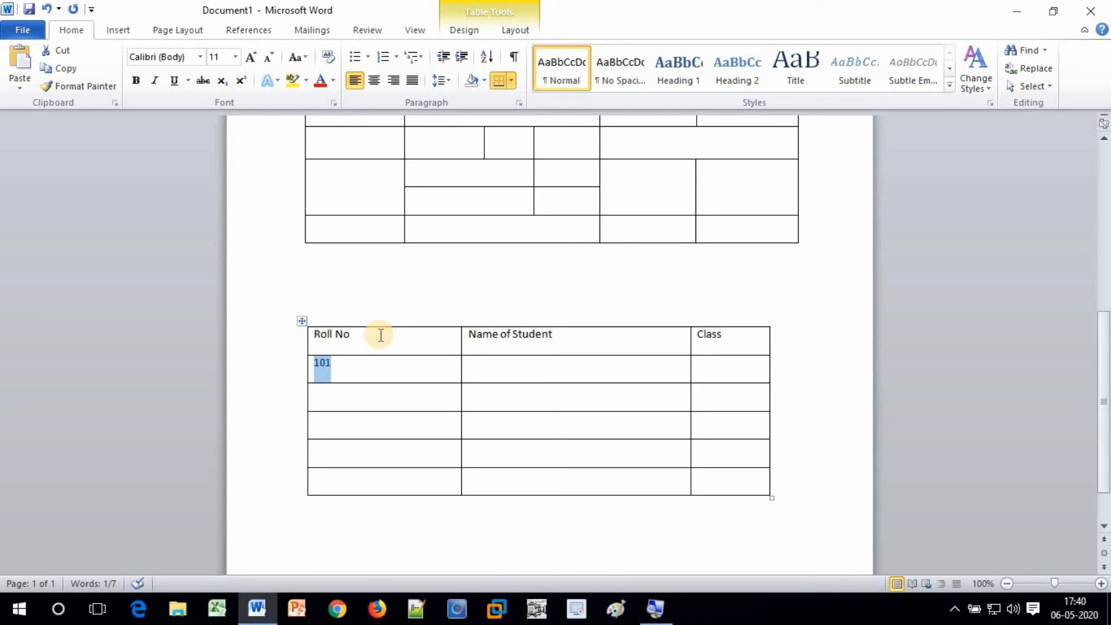
key("Tab")
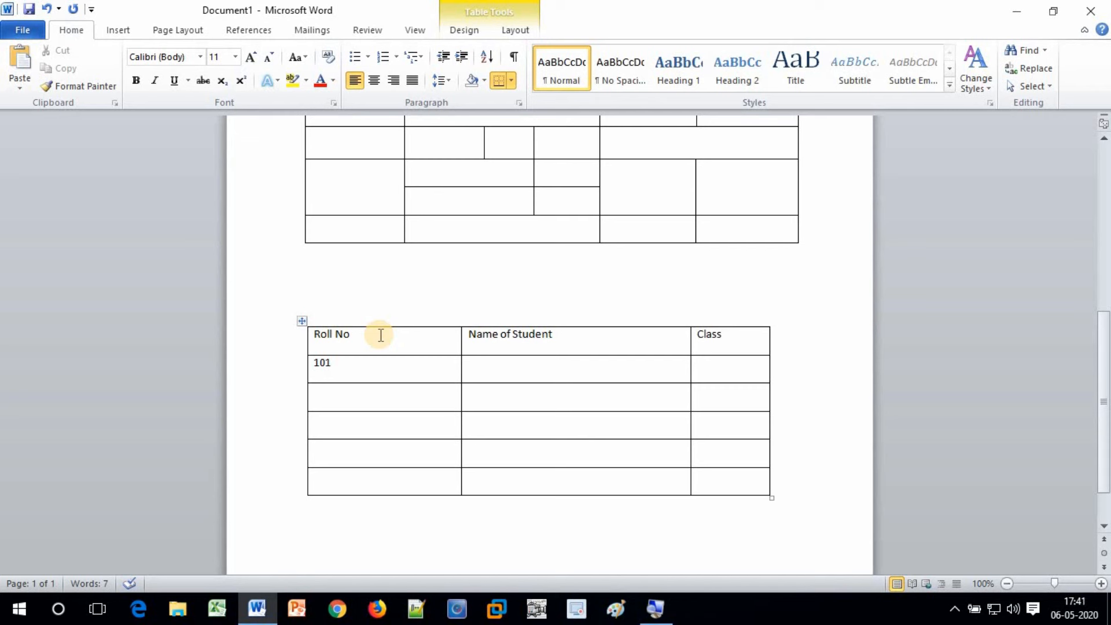
key("Tab")
type("8th")
key("Tab")
Fill the rows for roll numbers 102 to 105 with student names and class 8th
type("102")
key("Tab")
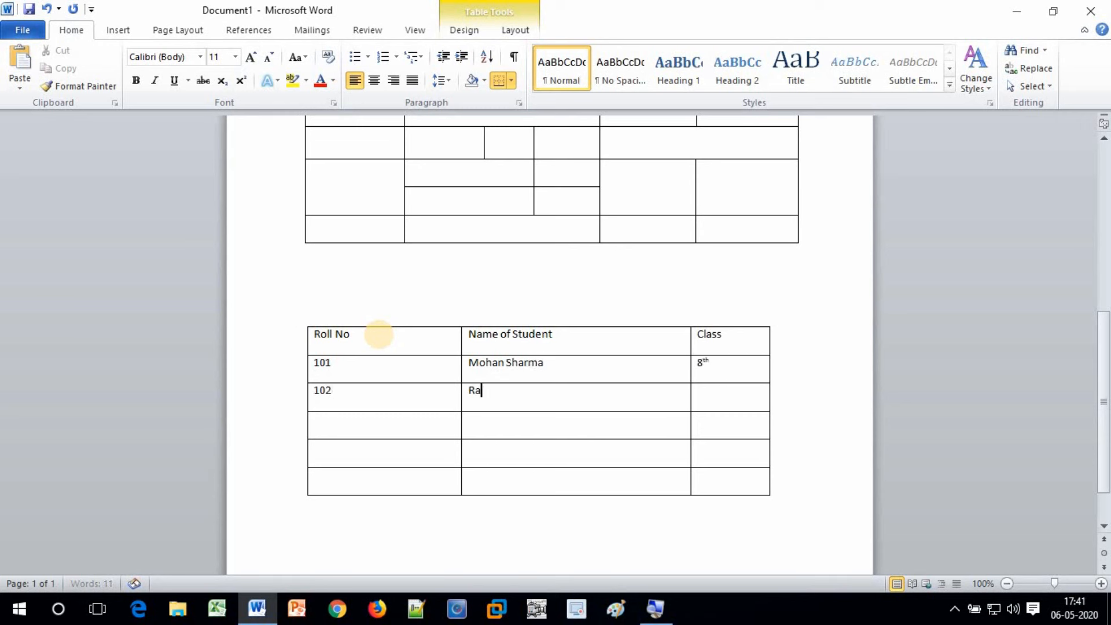
key("Tab")
type("8th")
key("Tab")
type("103")
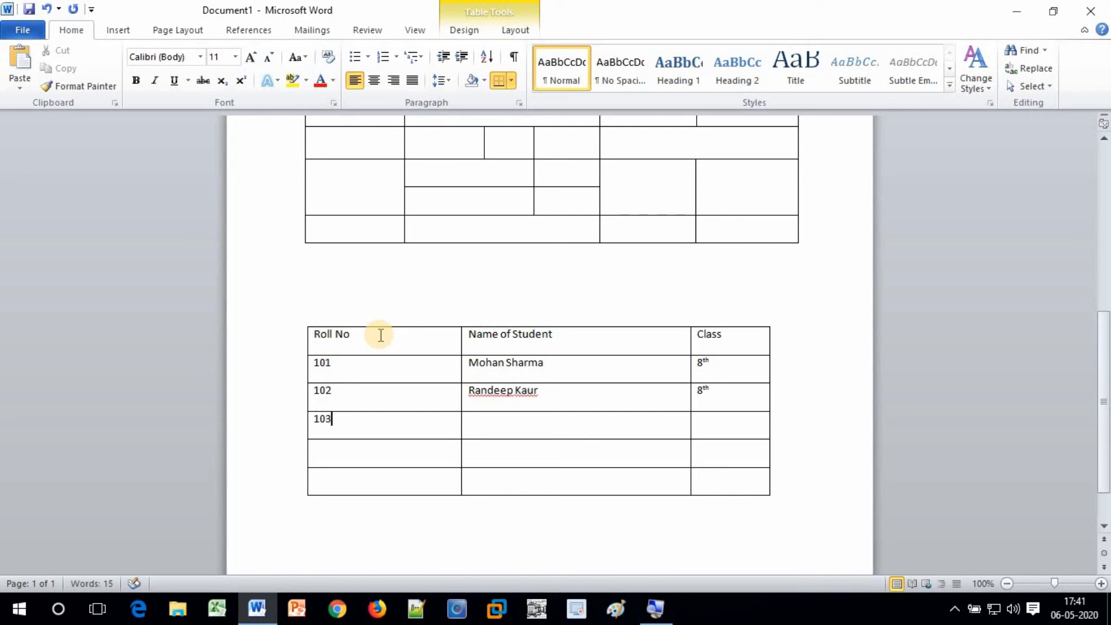
key("Tab")
key("Tab")
type("8th")
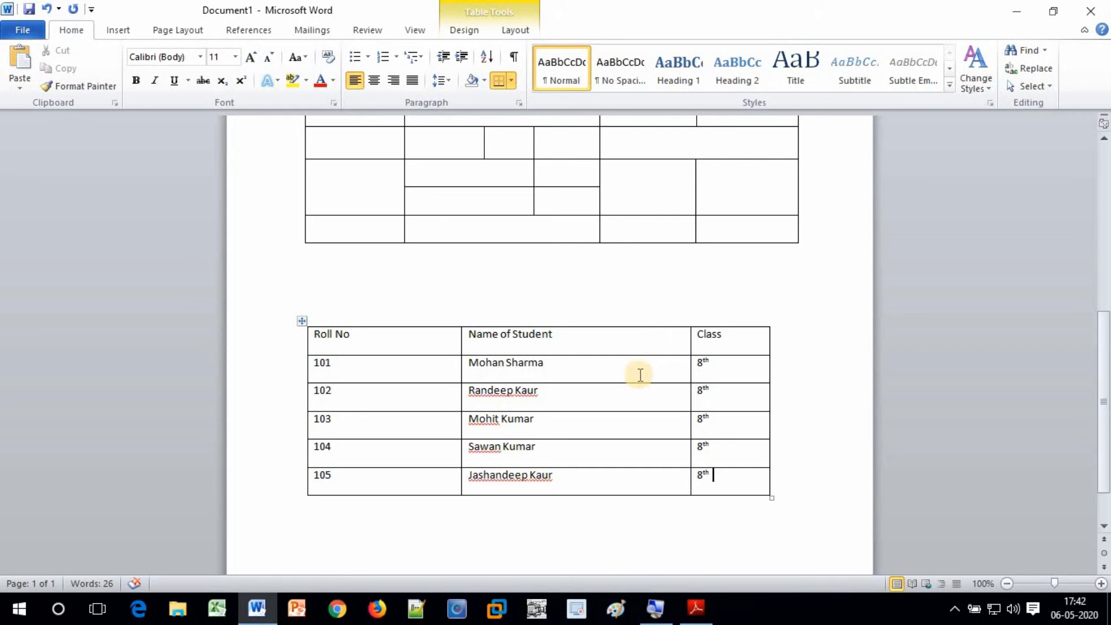
Replace the surname in roll number 102's name cell with the corrected surname
left_click(575, 391)
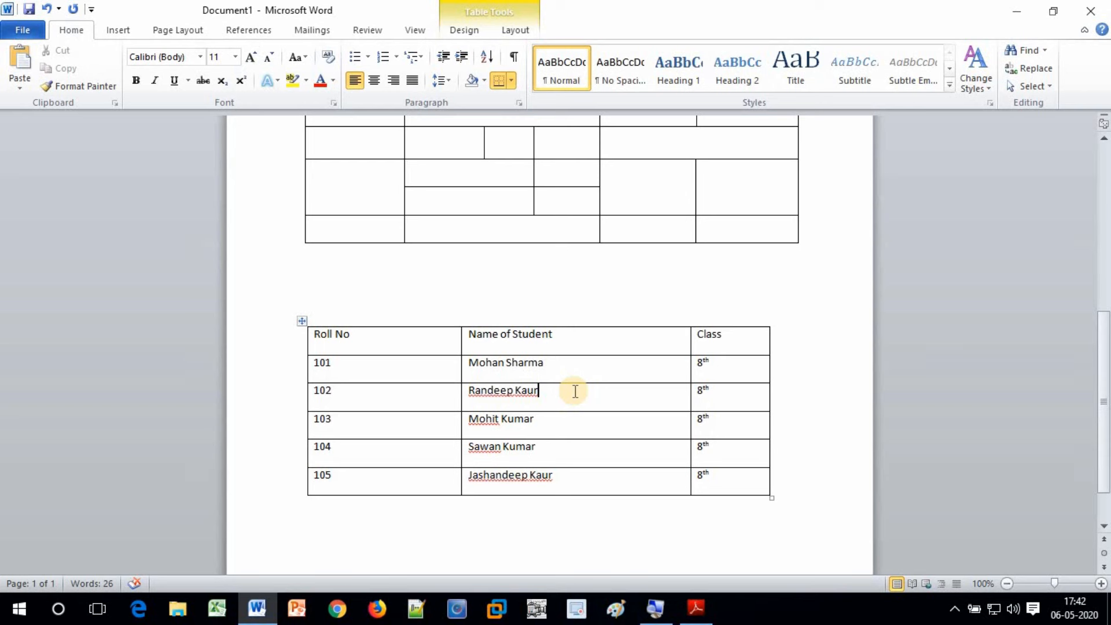
key("BackSpace")
key("BackSpace")
key("BackSpace")
key("BackSpace")
key("BackSpace")
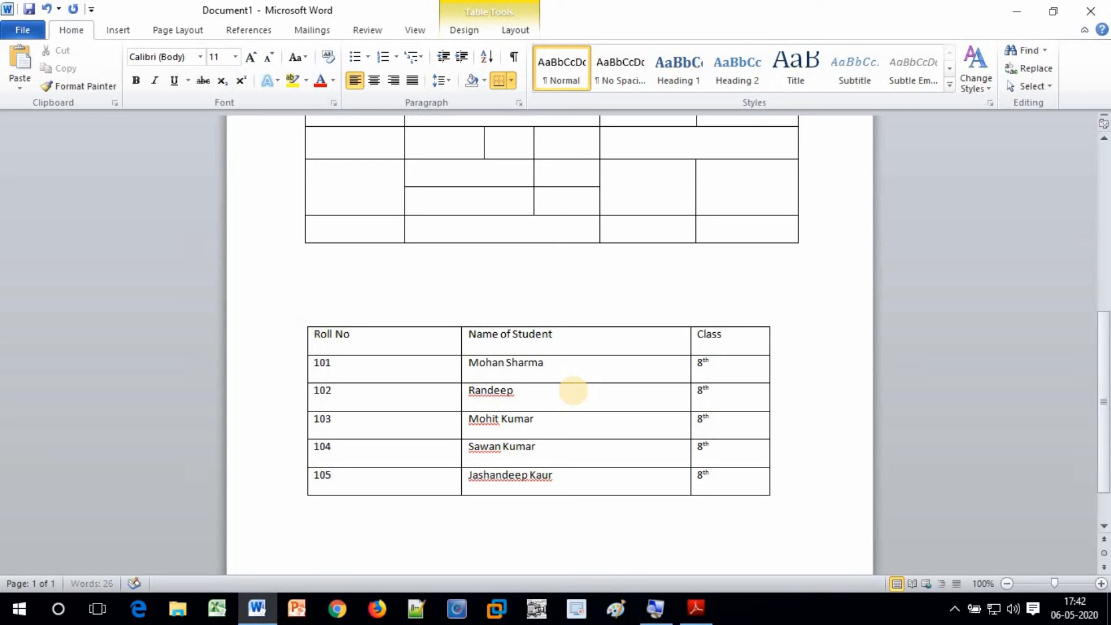
type("Singh")
left_click(565, 474)
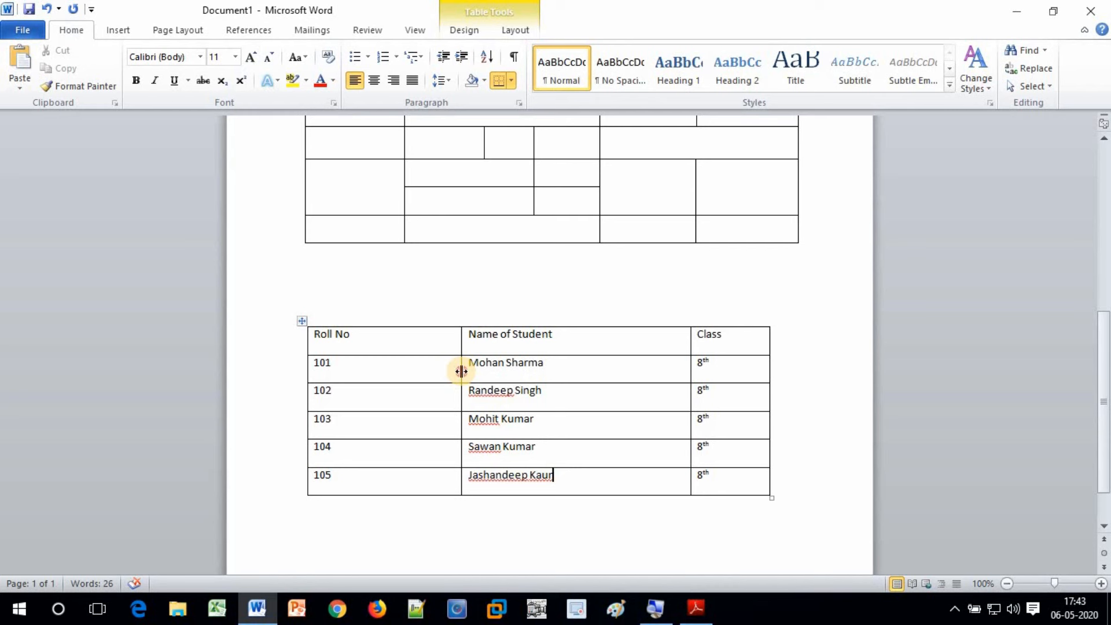
Narrow the Roll No and Name of Student columns, pull in the right edge, and heighten the header row
left_click_drag(461, 371, 373, 364)
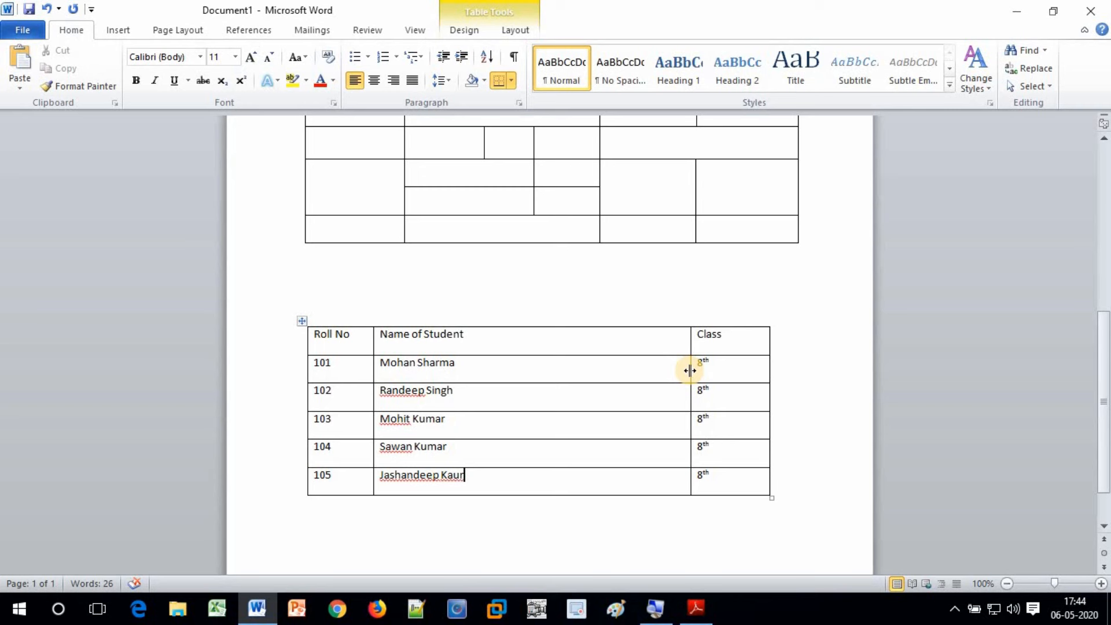
left_click_drag(690, 370, 532, 371)
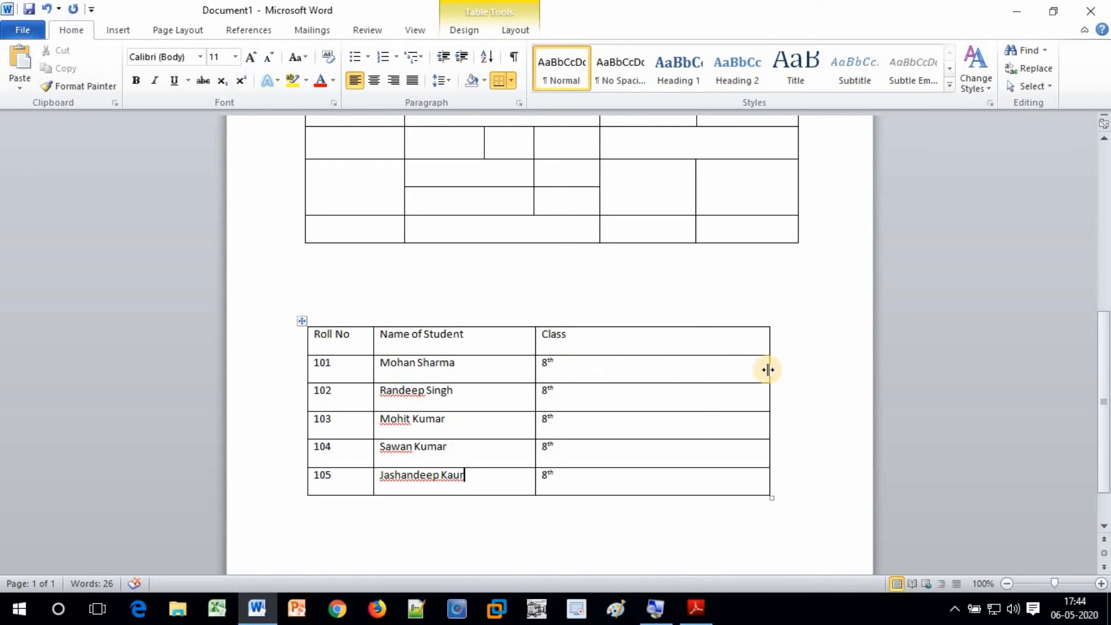
left_click_drag(767, 370, 615, 383)
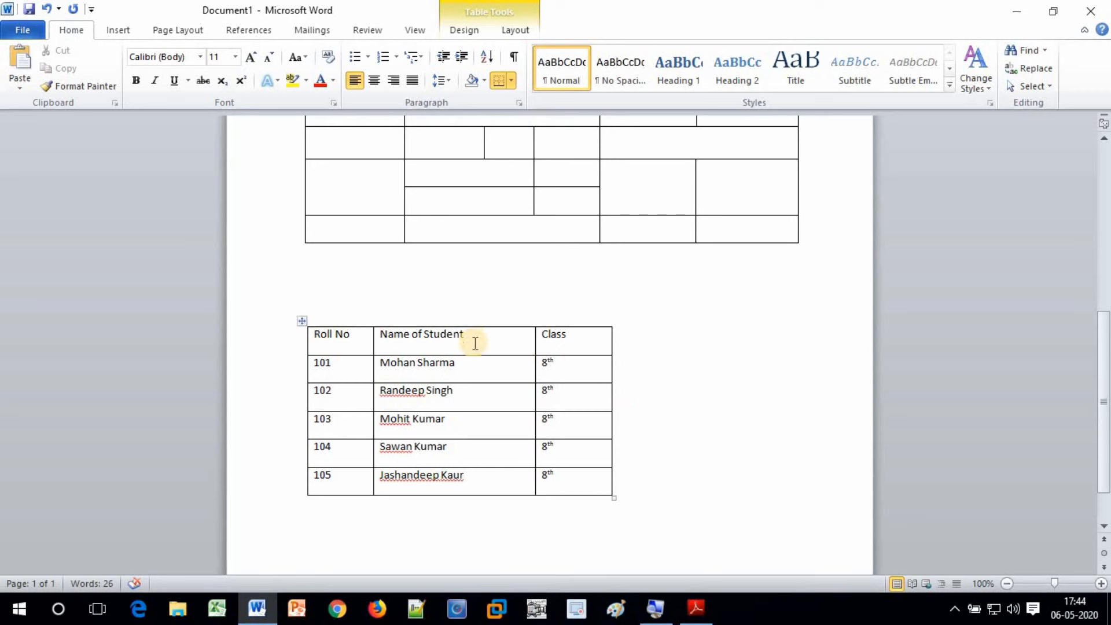
left_click_drag(477, 356, 484, 373)
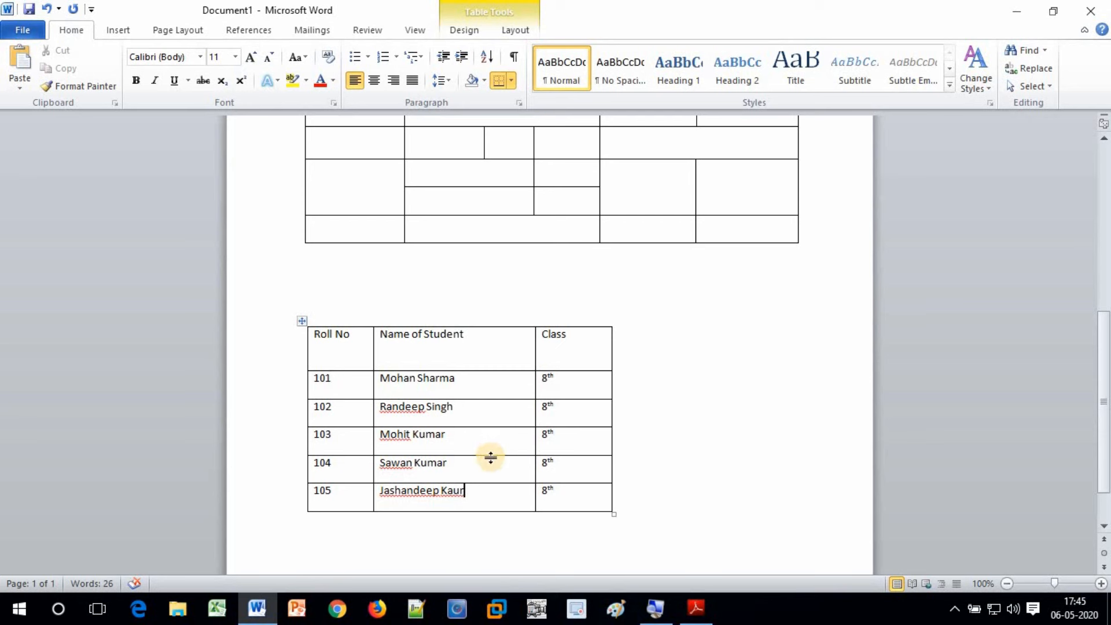
Shrink the header row back to the student rows' height, leaving the caret in the Class header cell
scroll(492, 457, "down", 3)
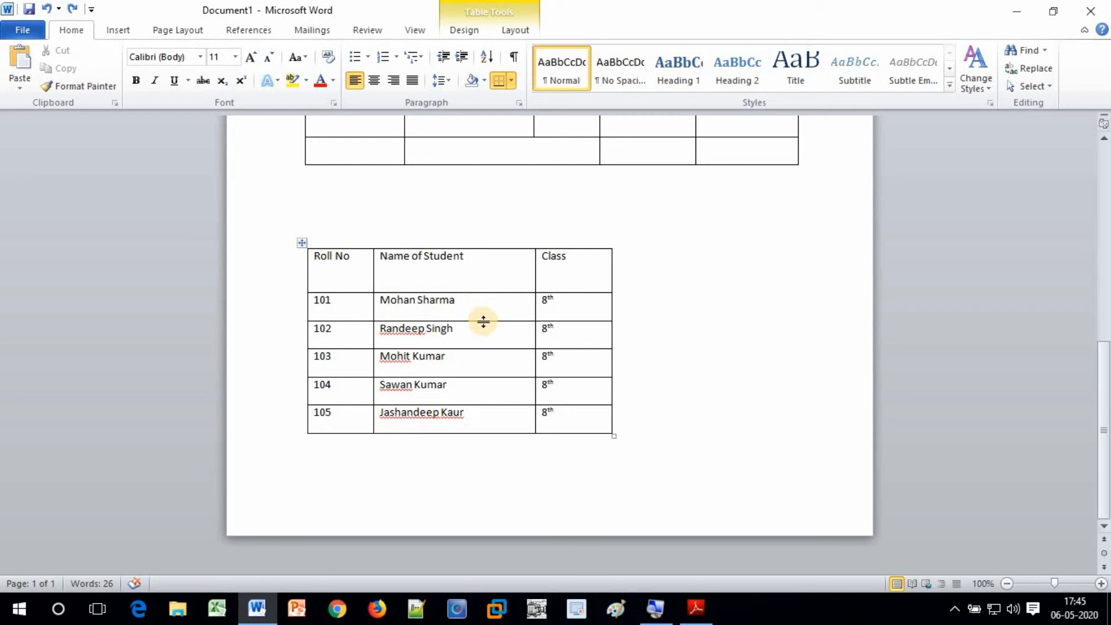
left_click_drag(484, 321, 484, 276)
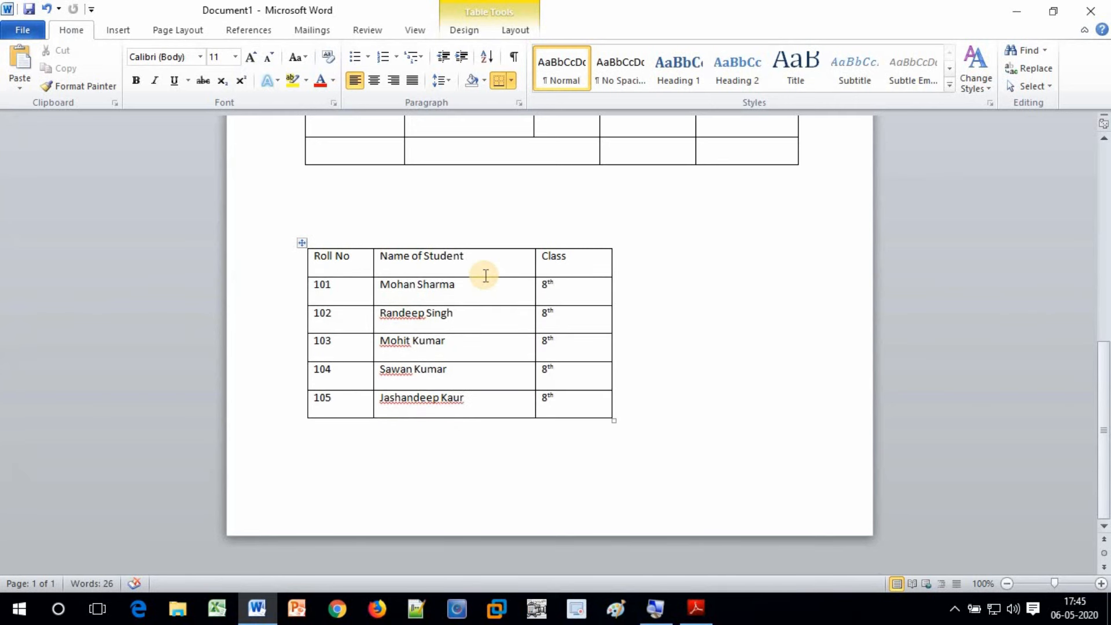
left_click(579, 266)
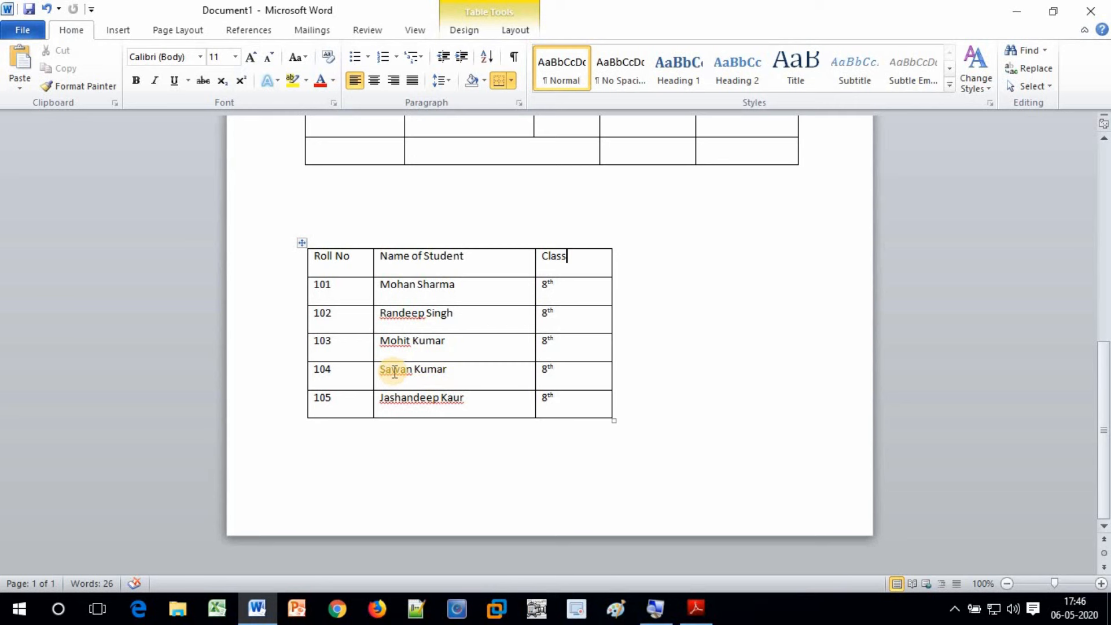
left_click(461, 33)
left_click(520, 33)
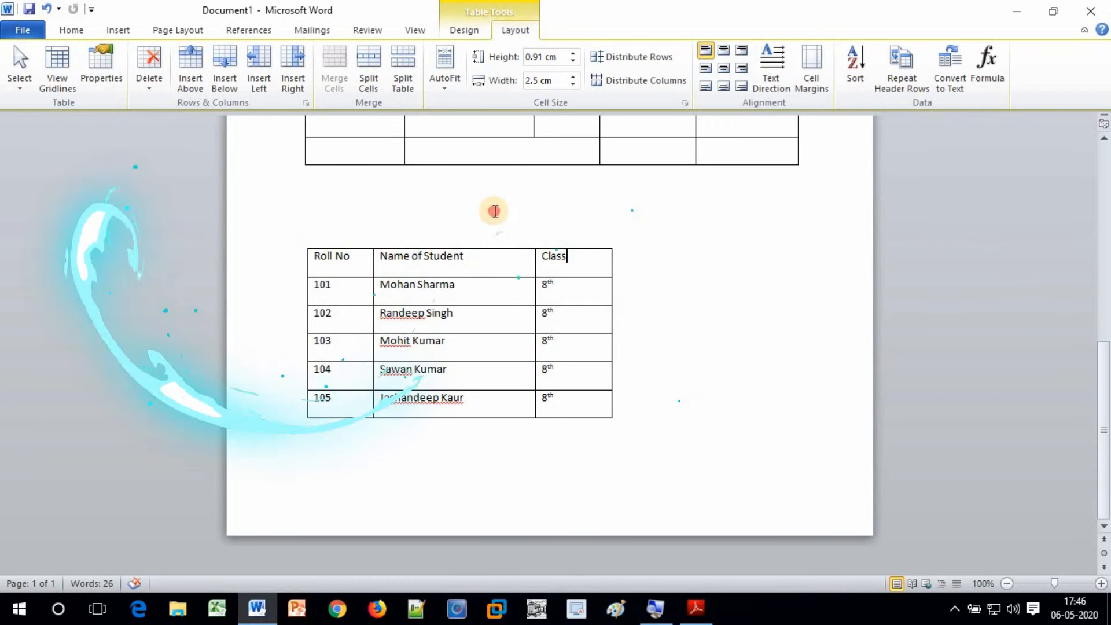
left_click(495, 211)
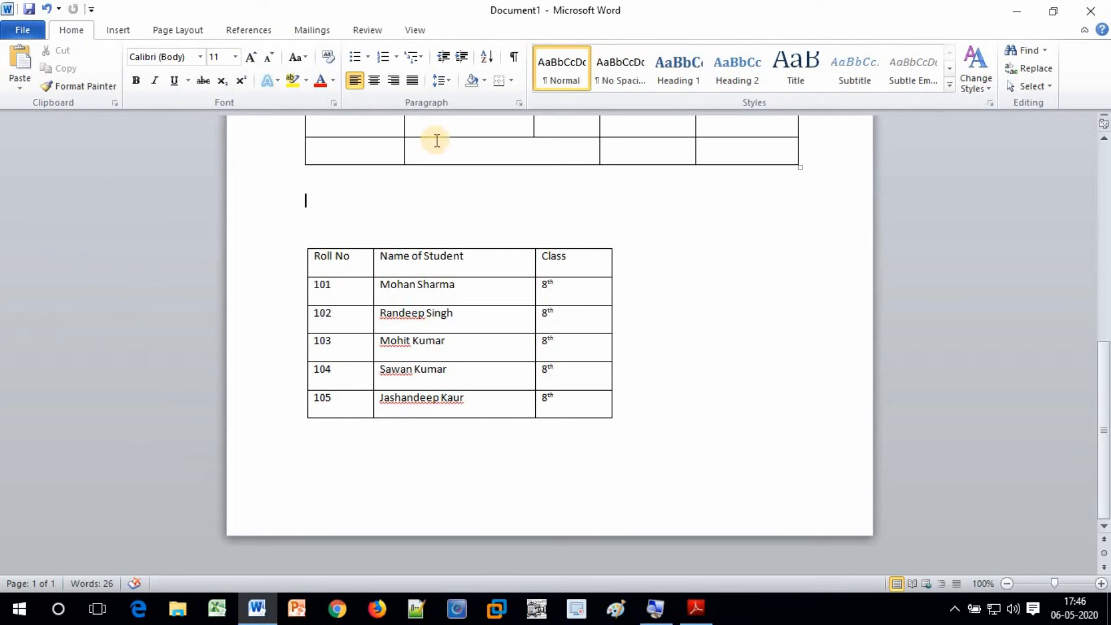
left_click(428, 291)
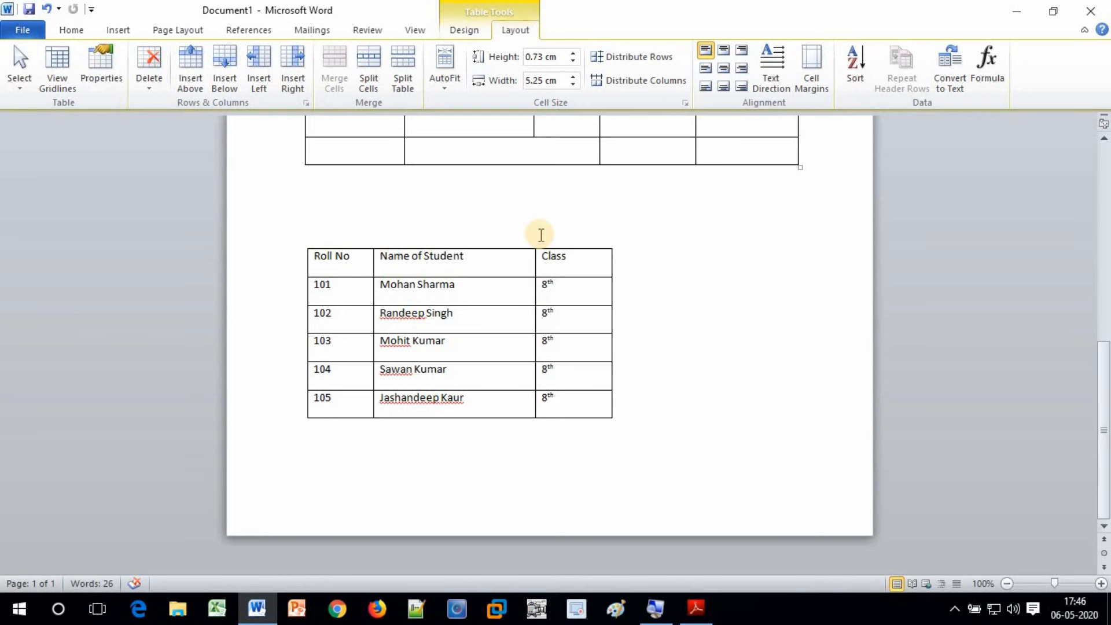
scroll(539, 234, "up", 5)
left_click(452, 217)
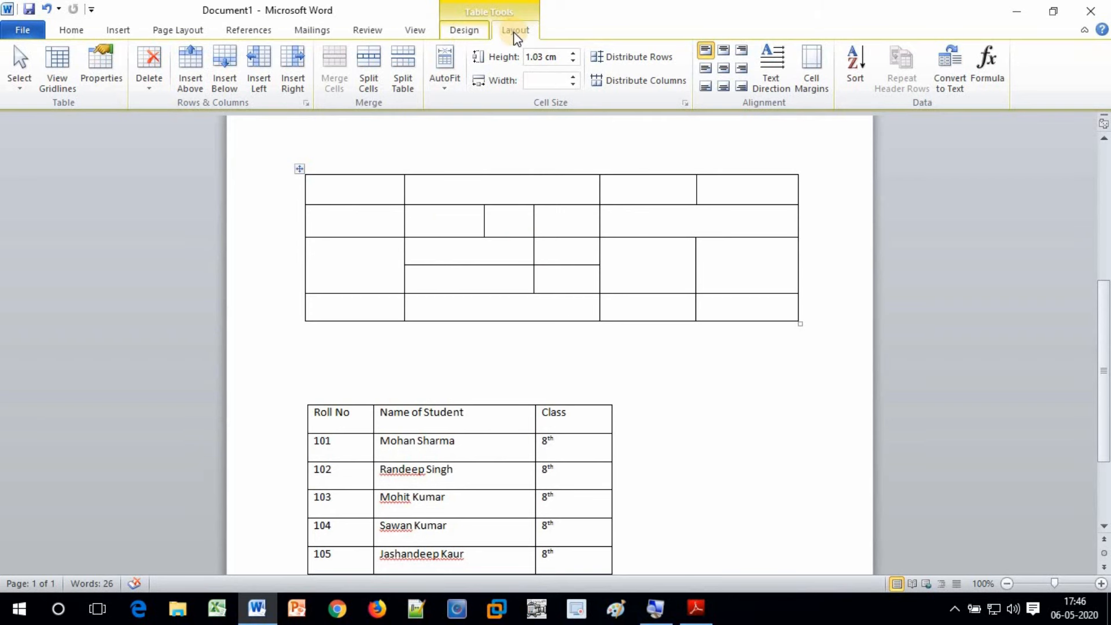
scroll(528, 293, "up", 3)
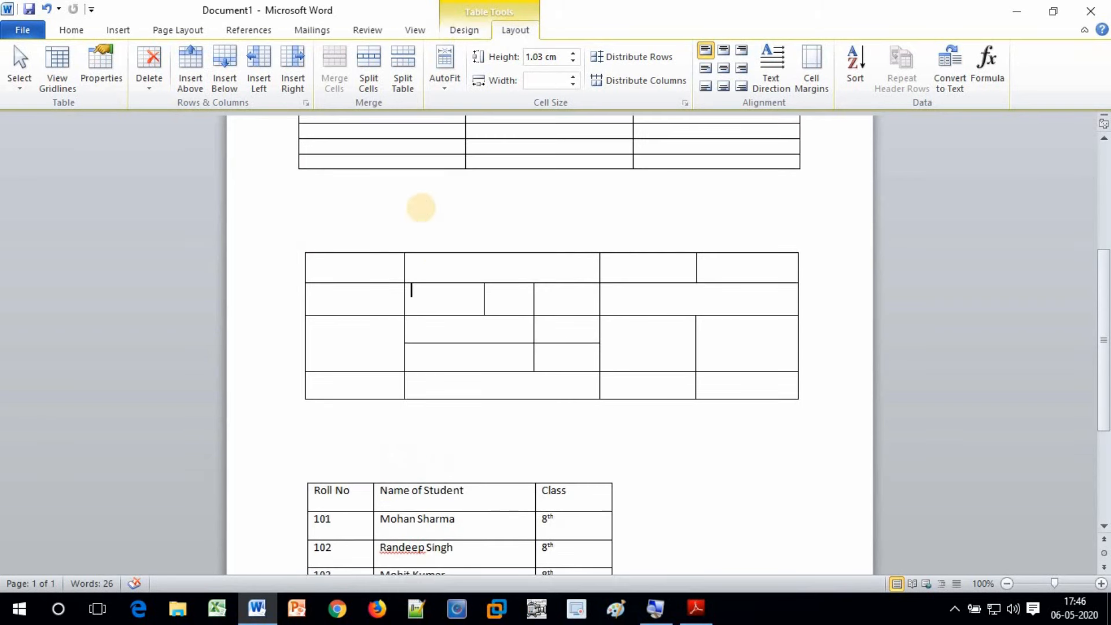
left_click(423, 217)
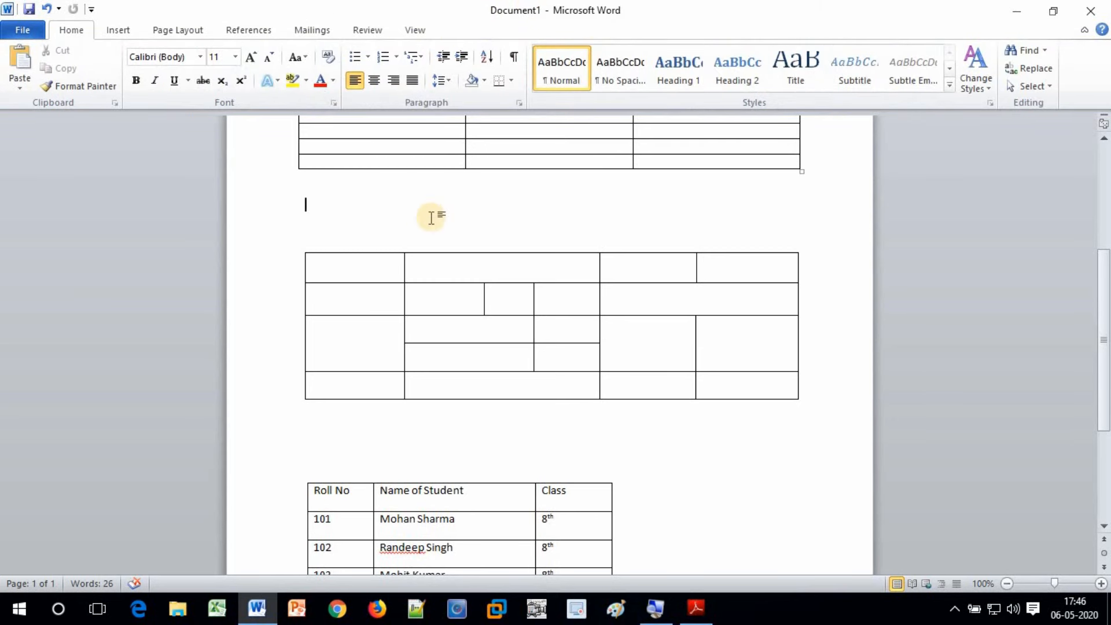
scroll(439, 244, "down", 6)
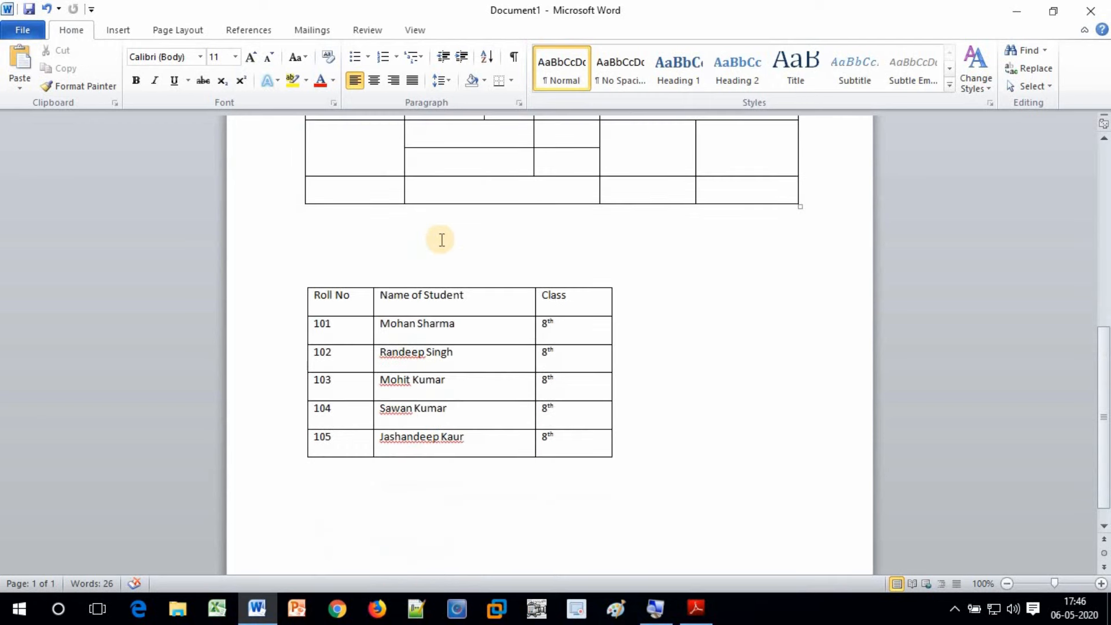
left_click(592, 334)
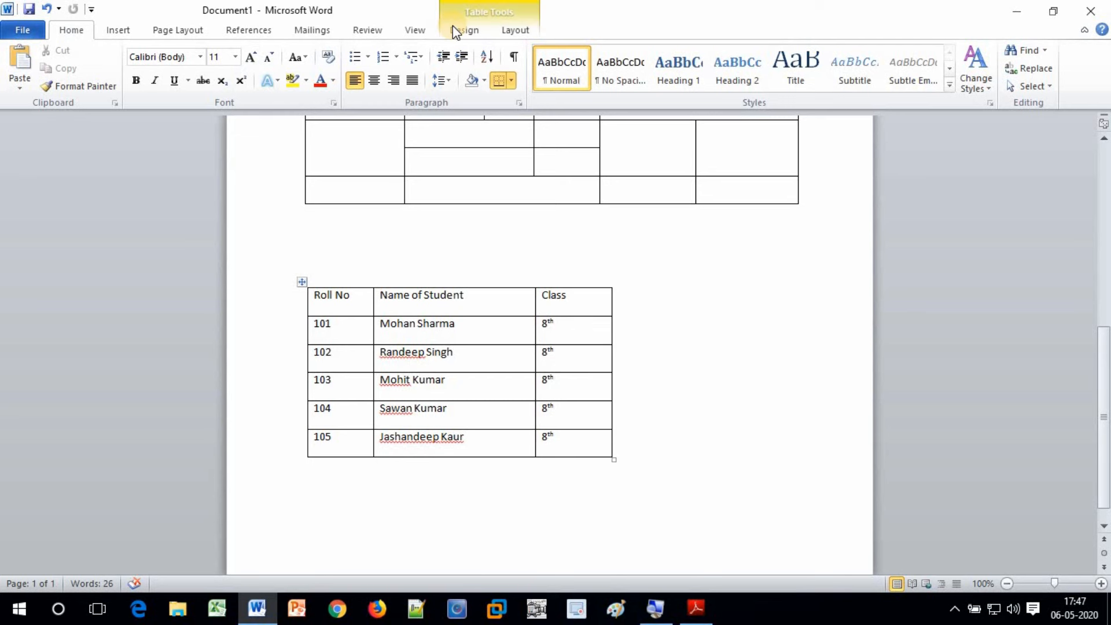
Show the Table Tools Design, then Layout, commands for the student table
left_click(481, 8)
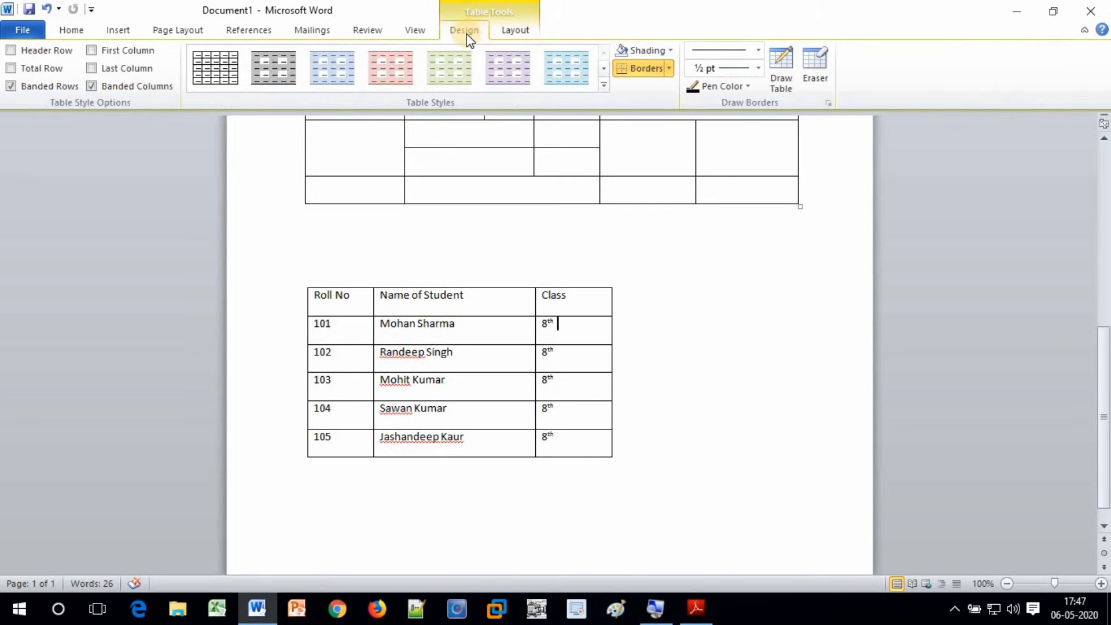
left_click(514, 32)
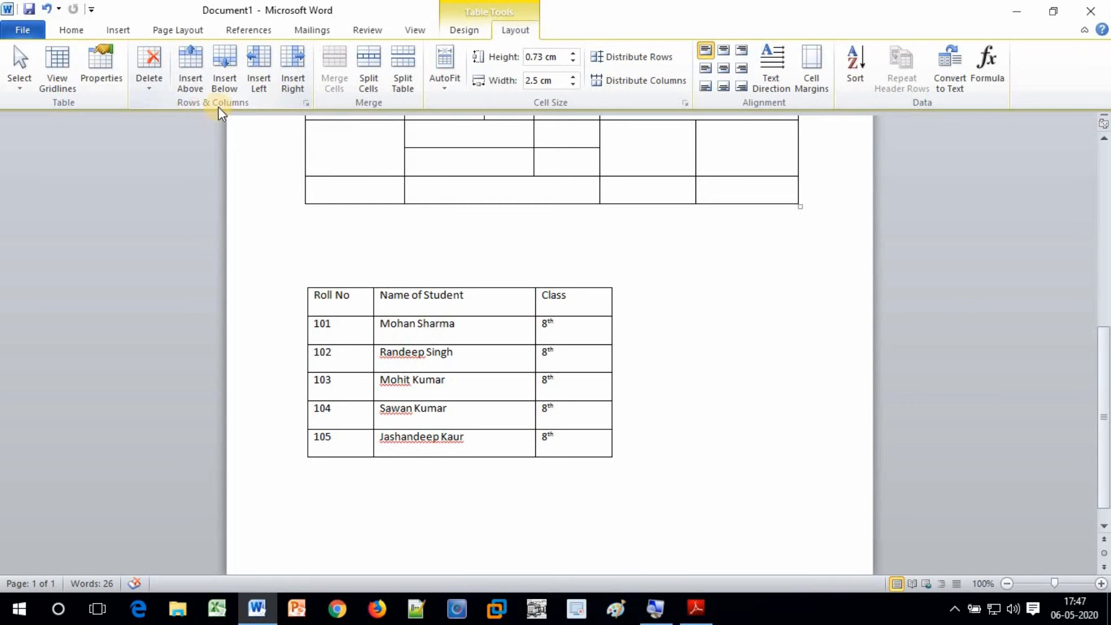
Insert one empty column left of the Class column and another to its right
left_click(260, 73)
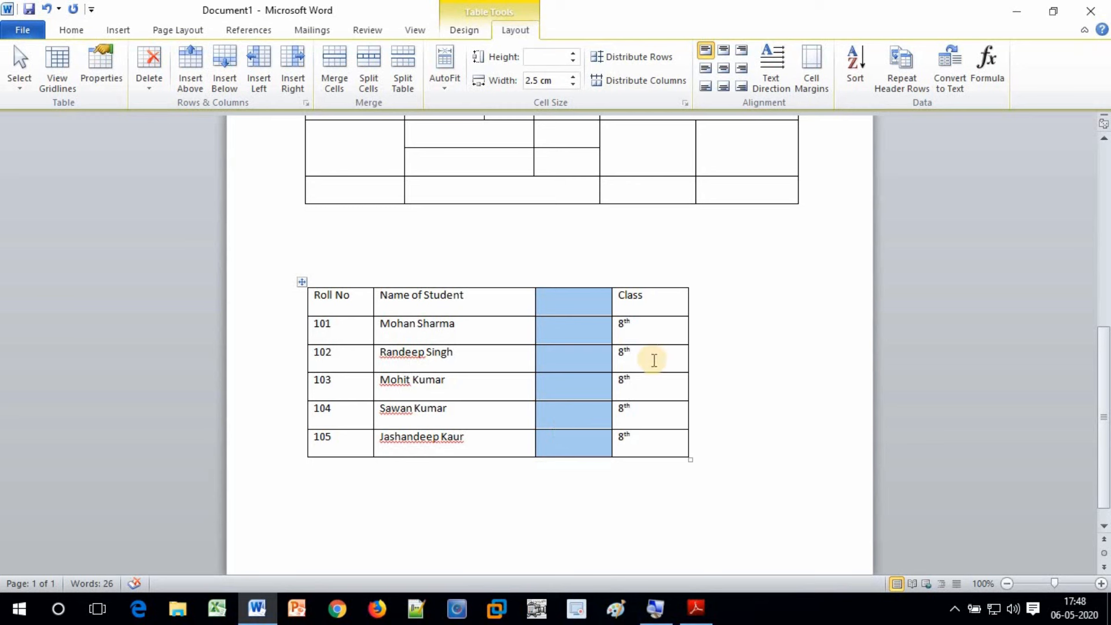
left_click(662, 304)
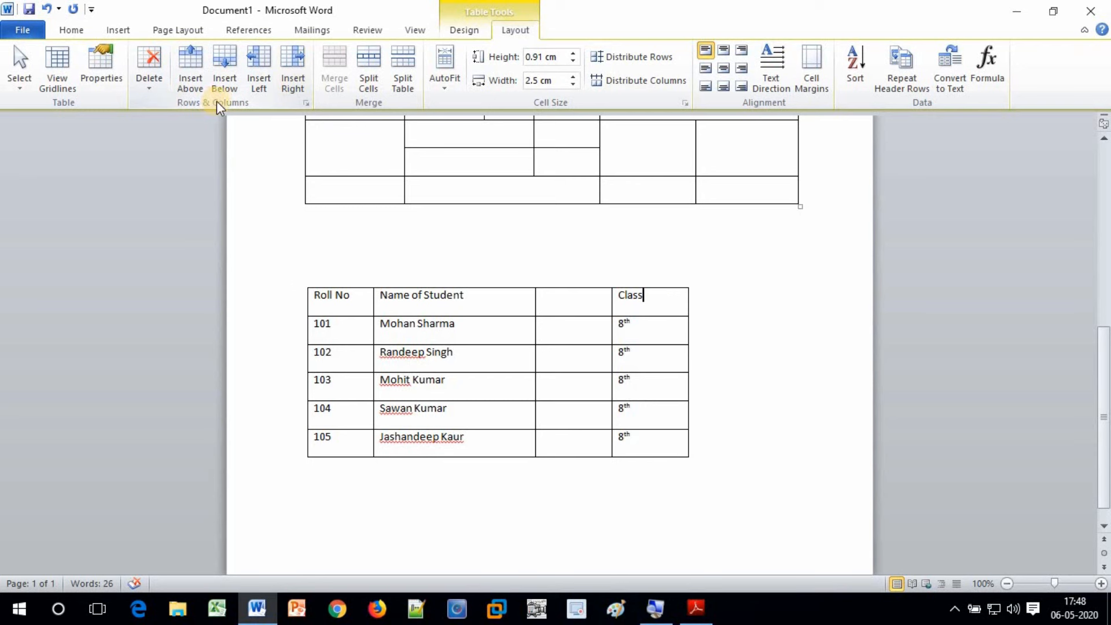
left_click(297, 64)
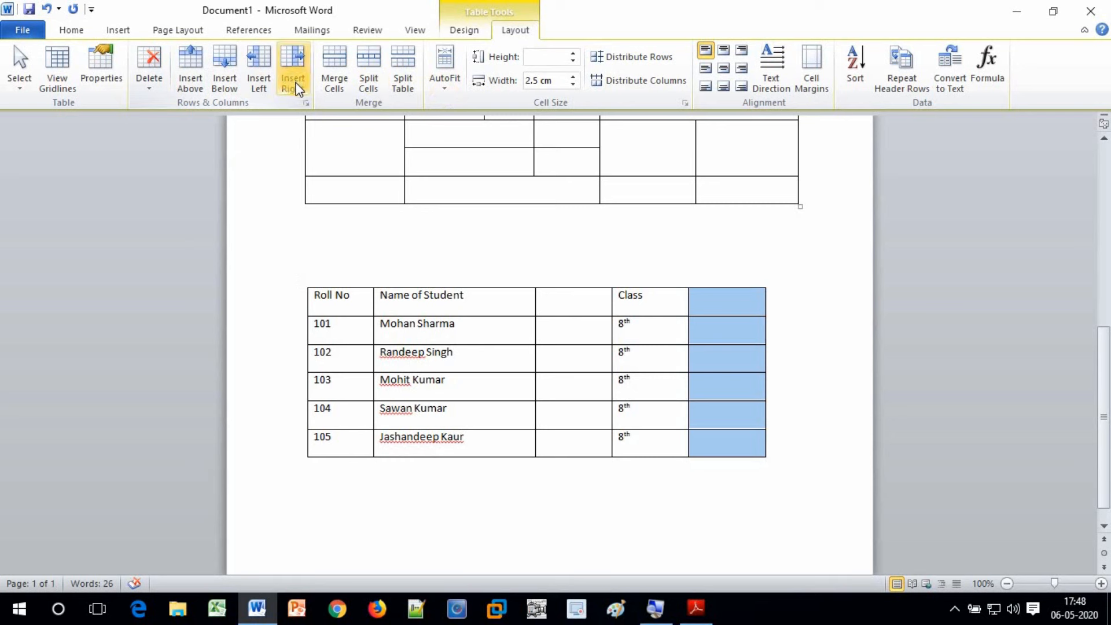
left_click(351, 324)
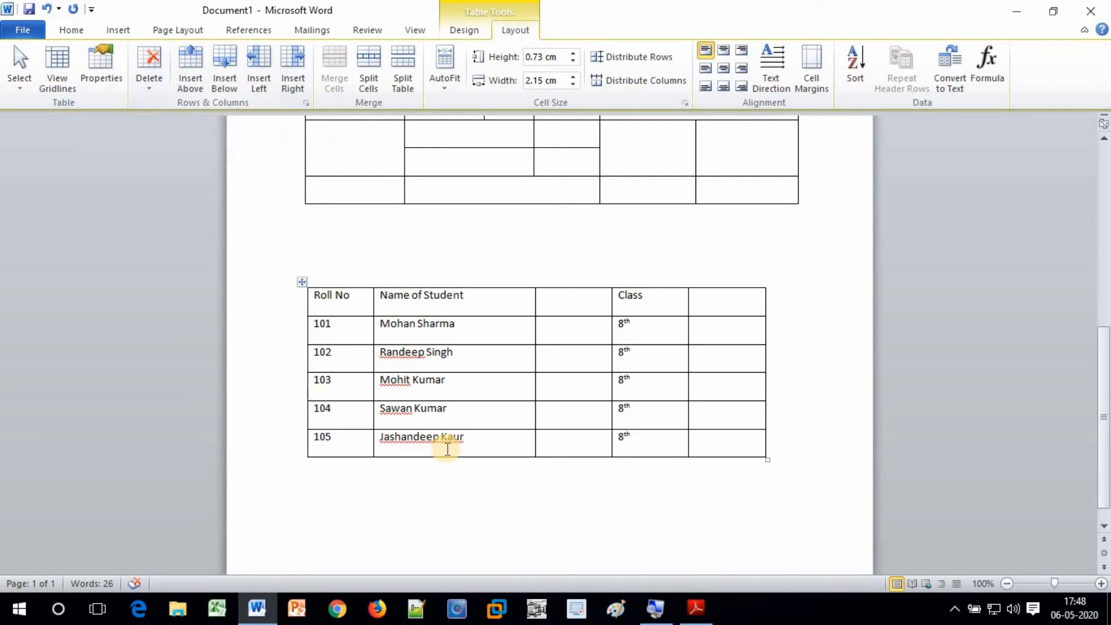
left_click(190, 81)
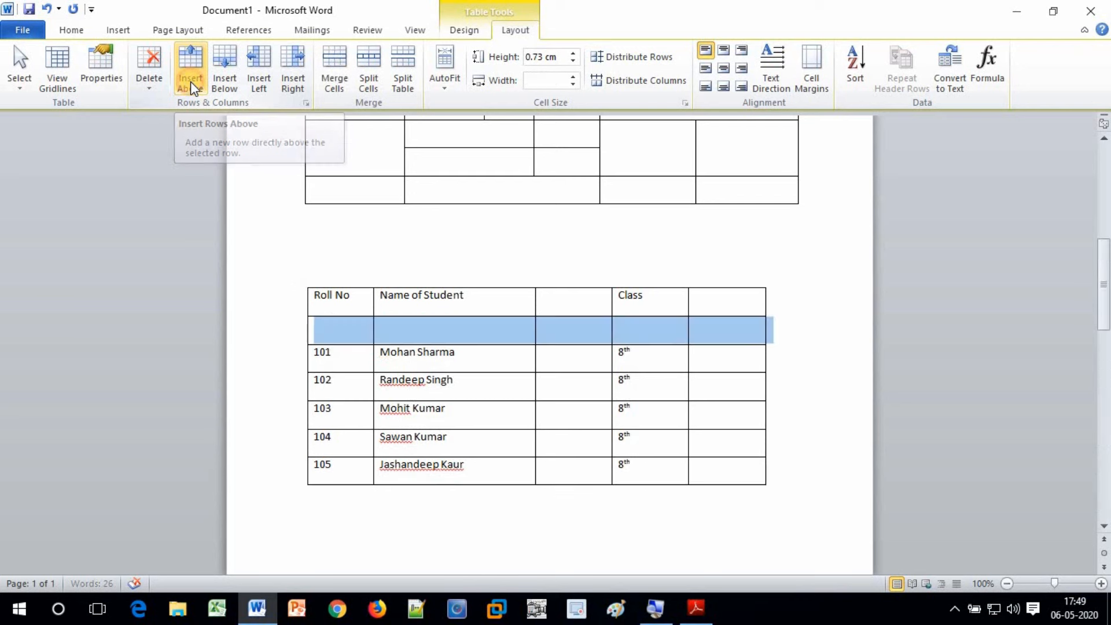
left_click(344, 362)
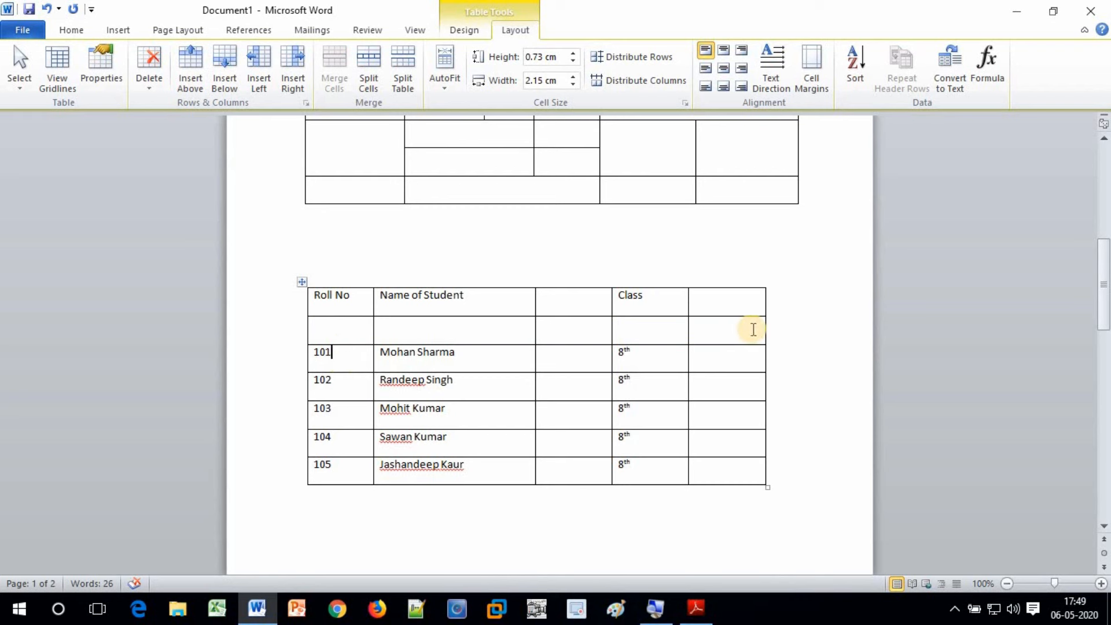
left_click(345, 416)
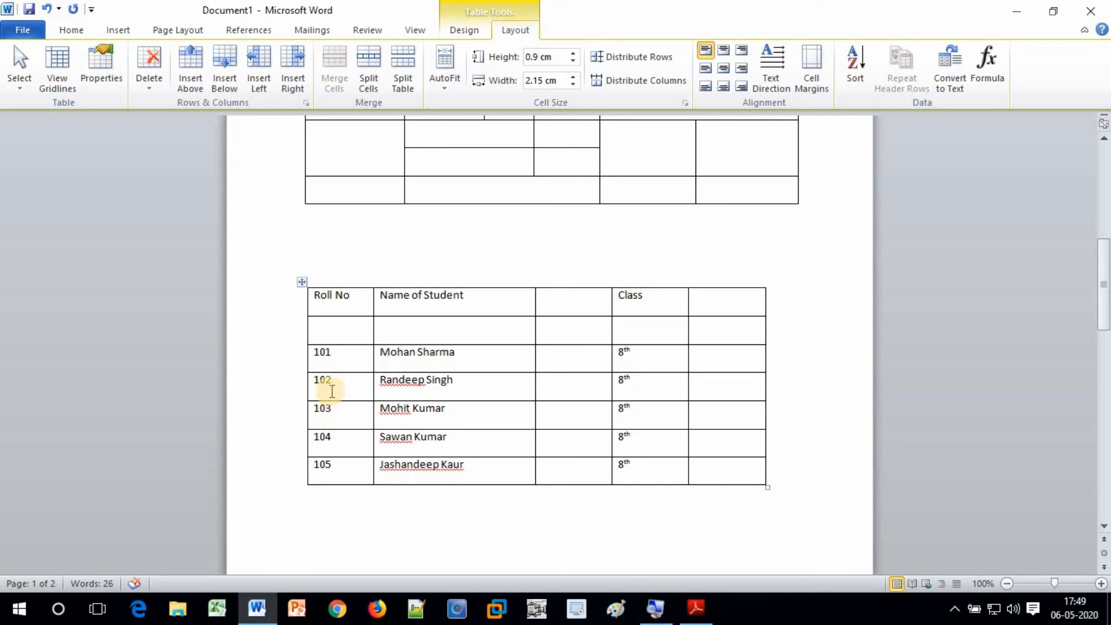
left_click(226, 71)
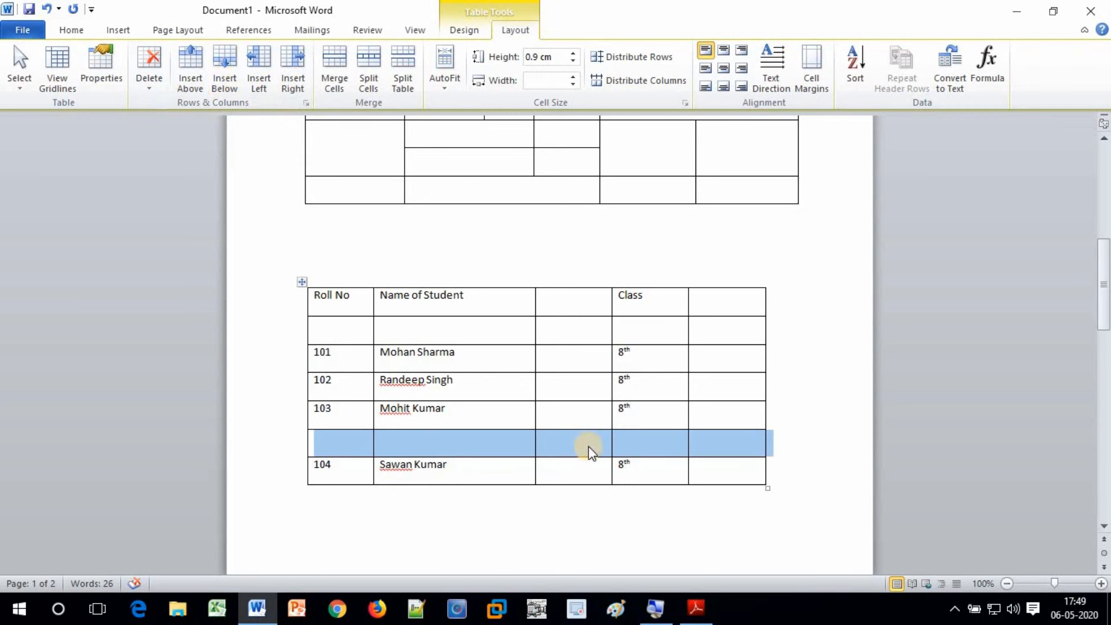
left_click(669, 446)
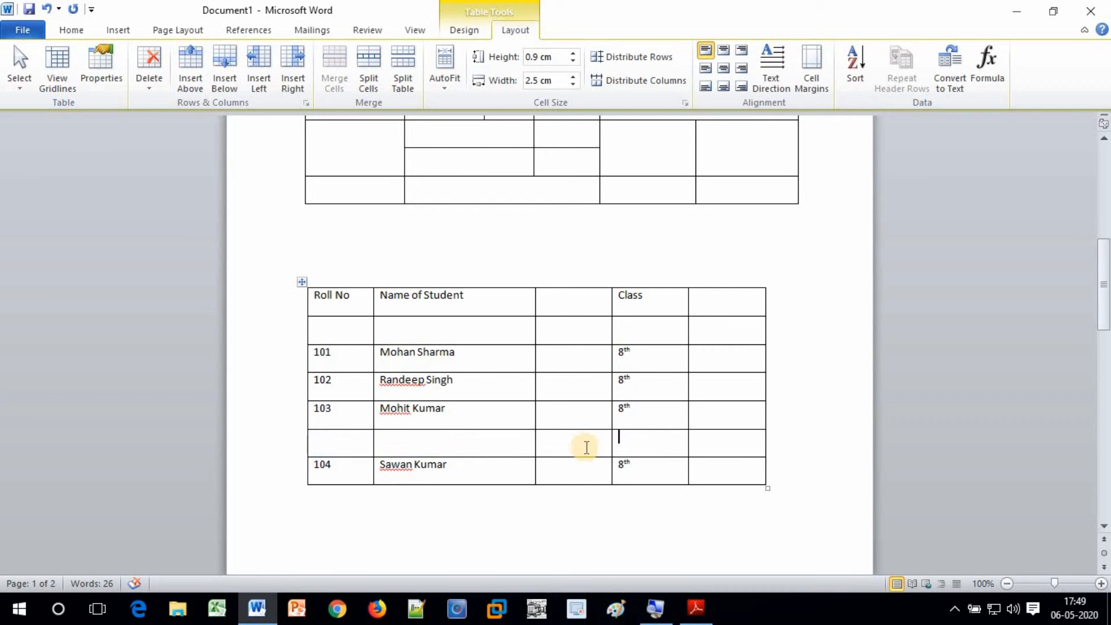
scroll(573, 449, "up", 4)
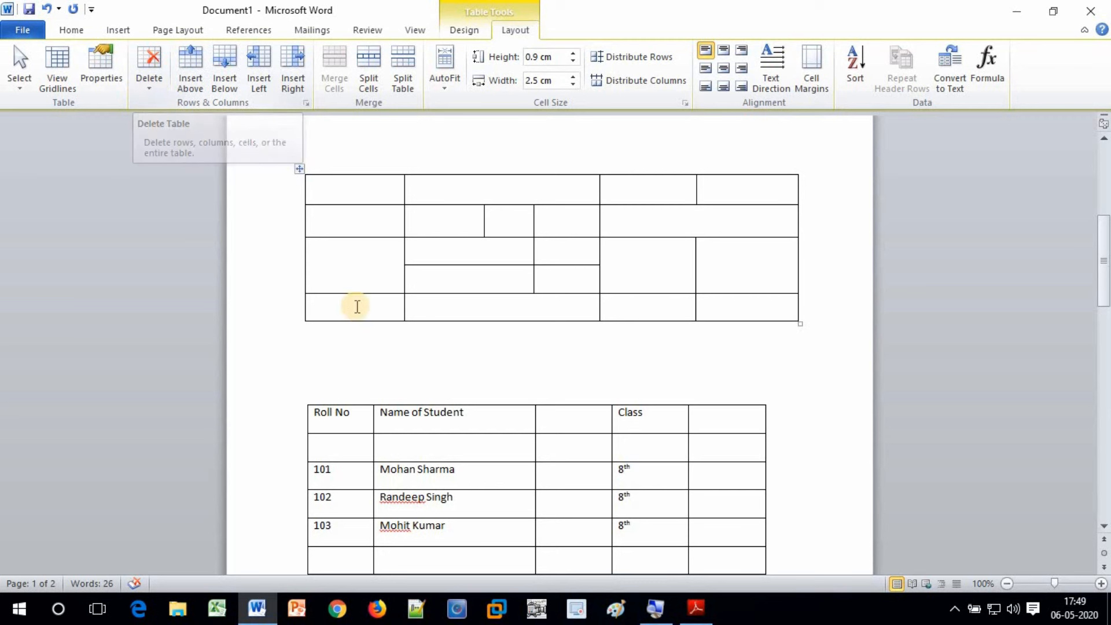
Delete the upper merged-cell table with Delete Table, then undo the deletion
left_click(365, 193)
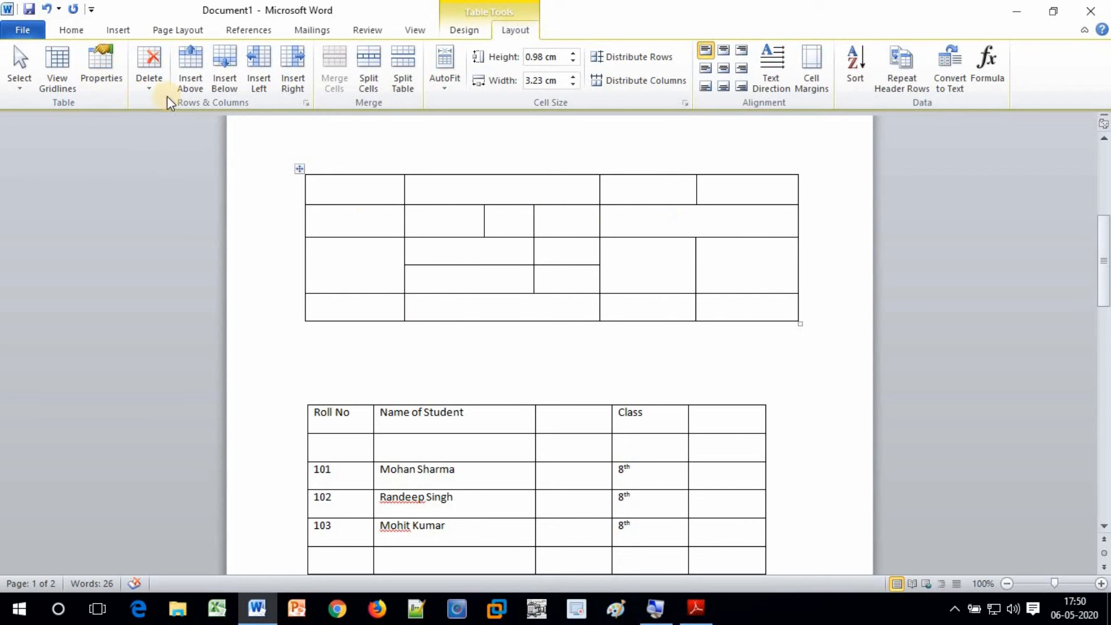
left_click(155, 67)
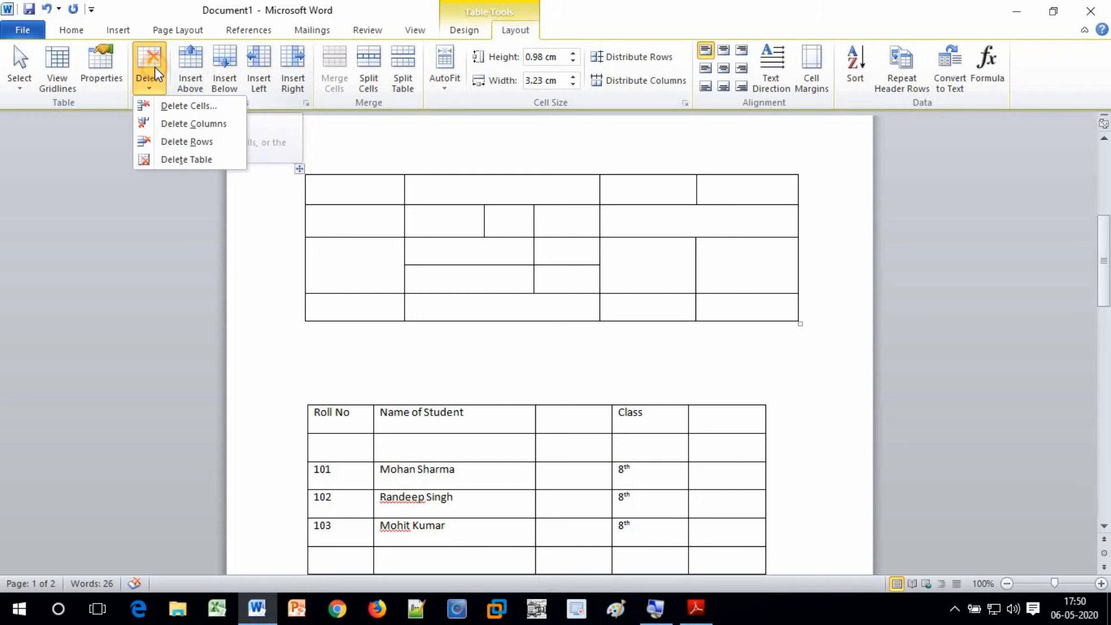
left_click(166, 159)
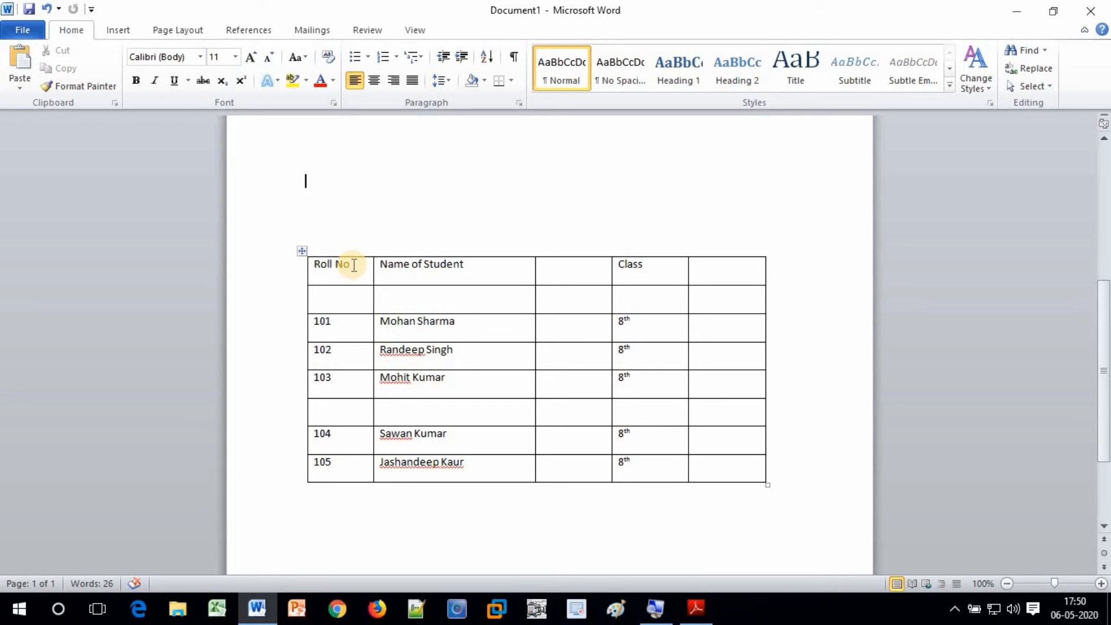
key("ctrl+z")
Paste another empty three-column table, then delete the topmost empty table
scroll(354, 265, "up", 2)
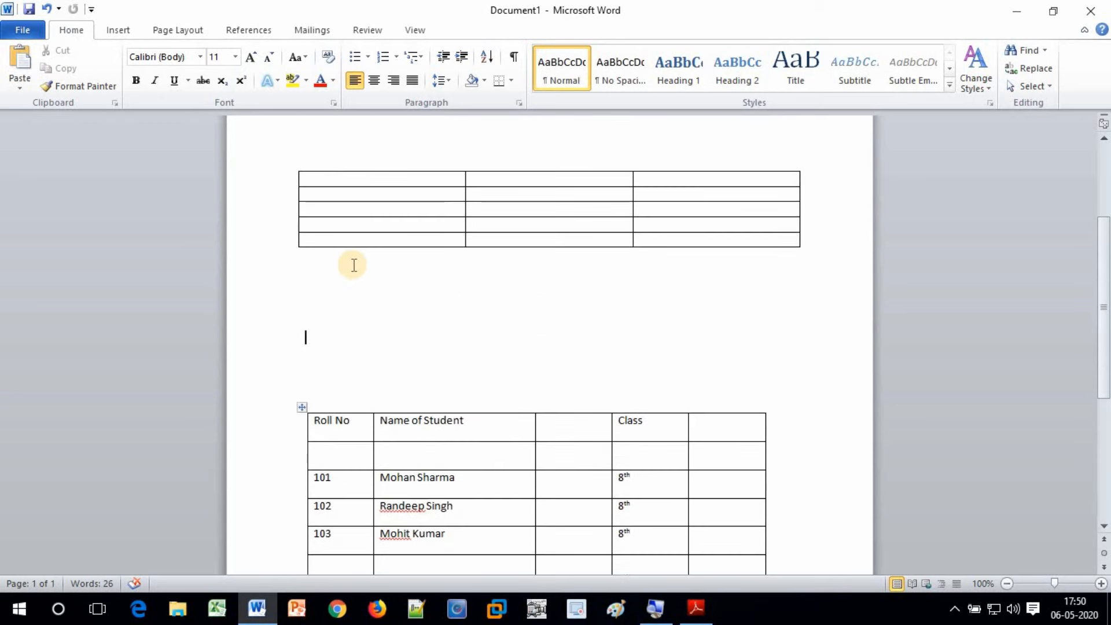
key("ctrl+v")
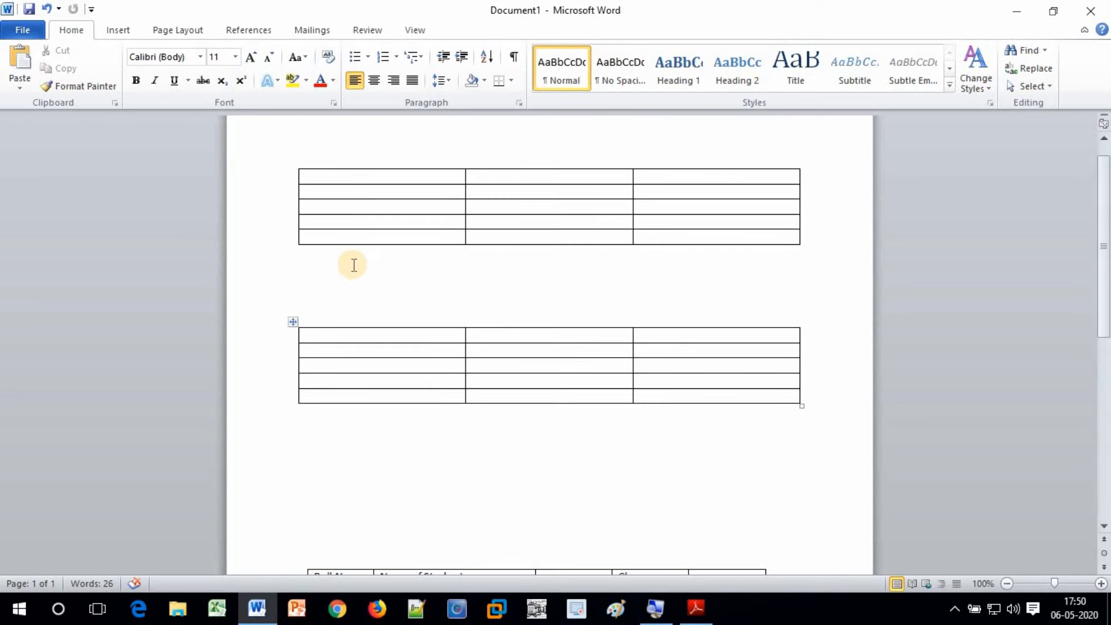
left_click(349, 177)
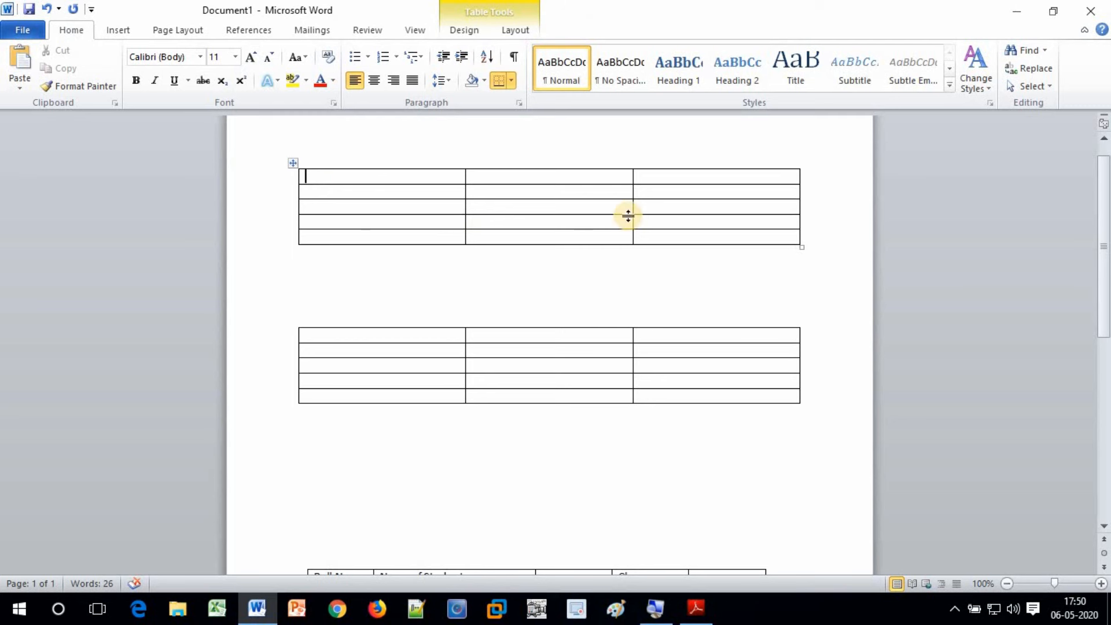
left_click(543, 205)
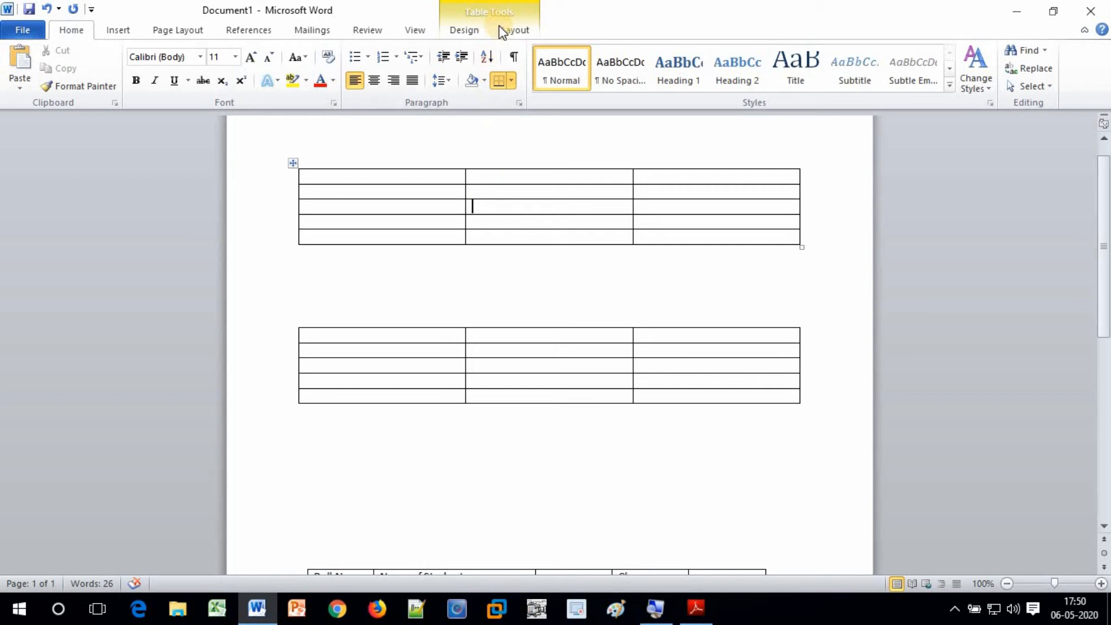
left_click(516, 35)
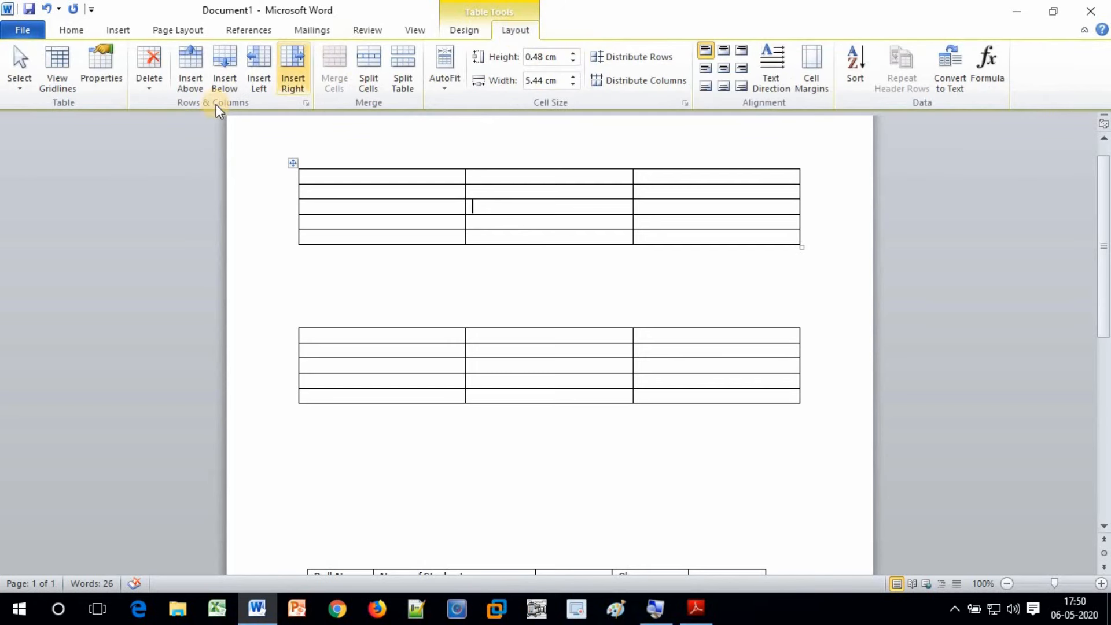
left_click(148, 92)
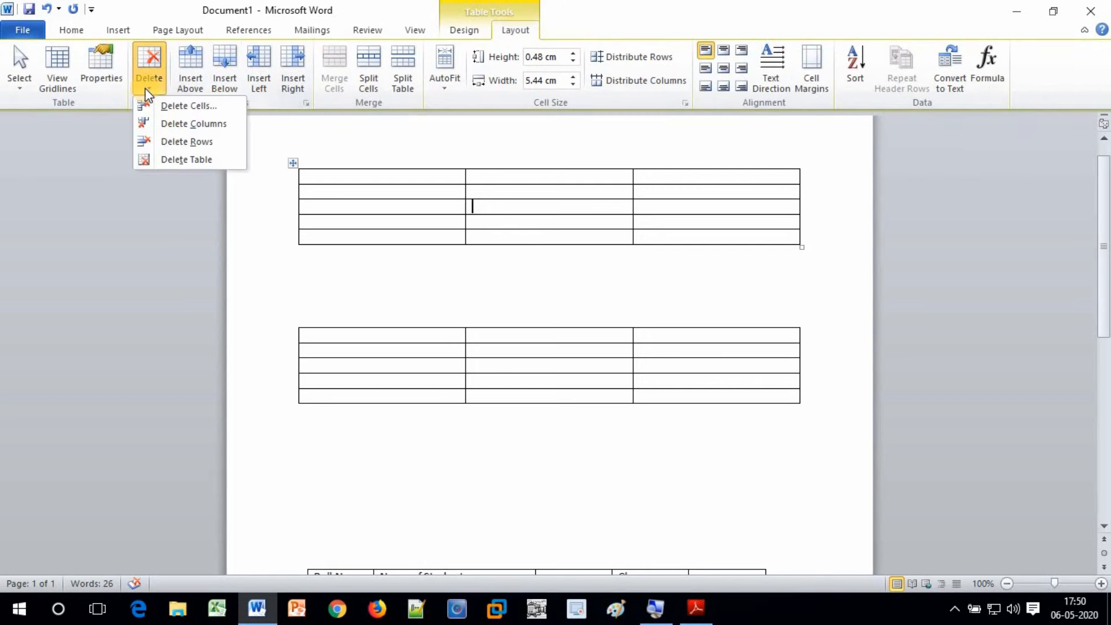
left_click(162, 160)
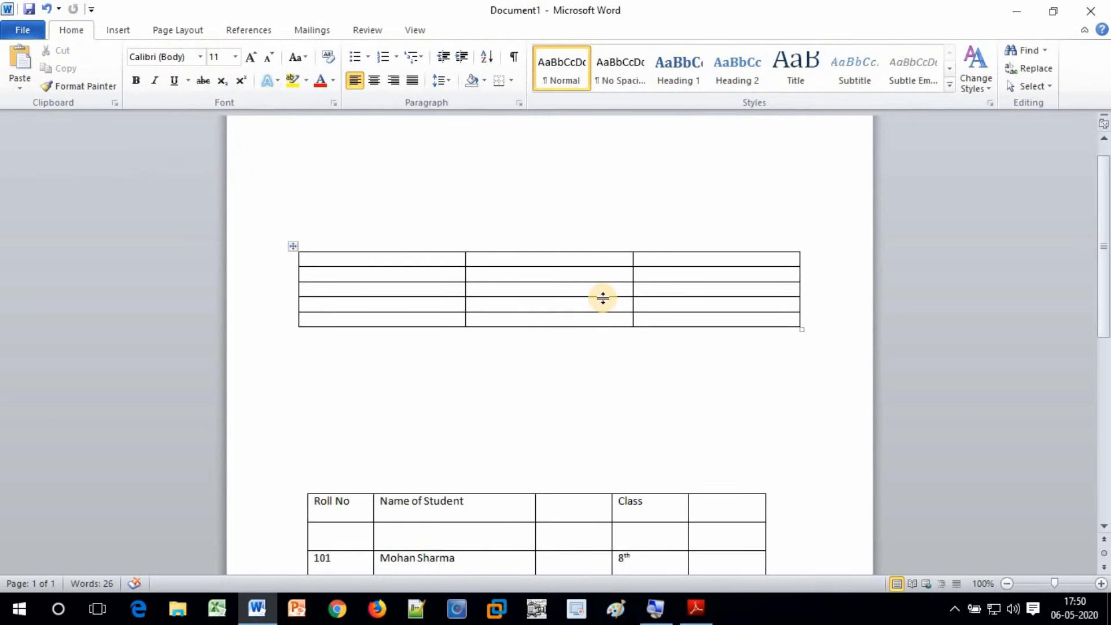
Delete the blank row under the header with Delete Rows
scroll(603, 298, "down", 8)
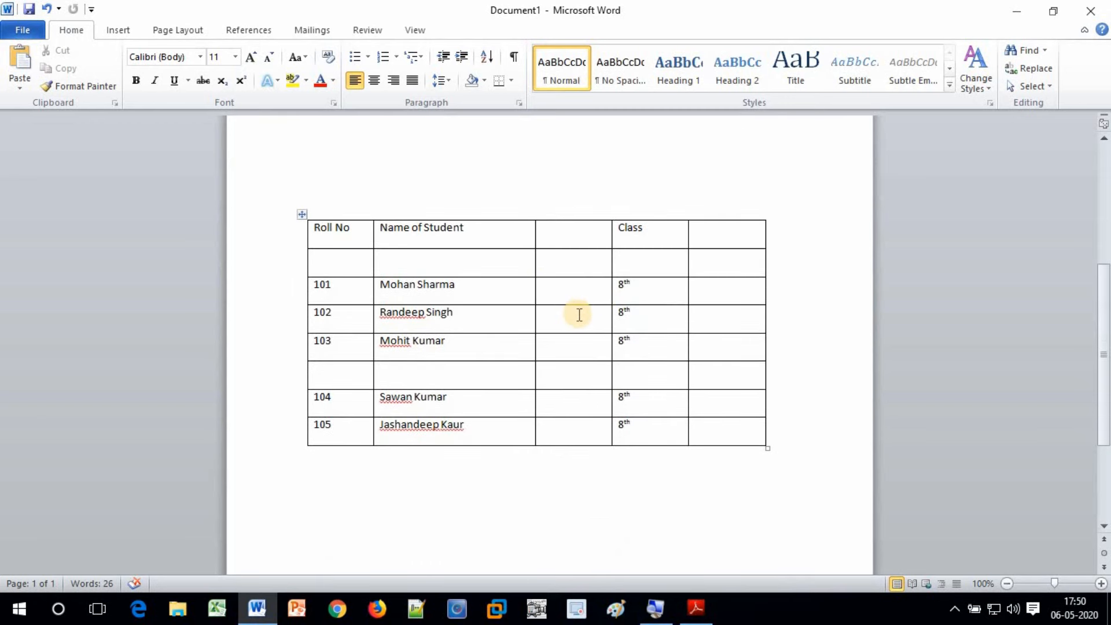
left_click(486, 255)
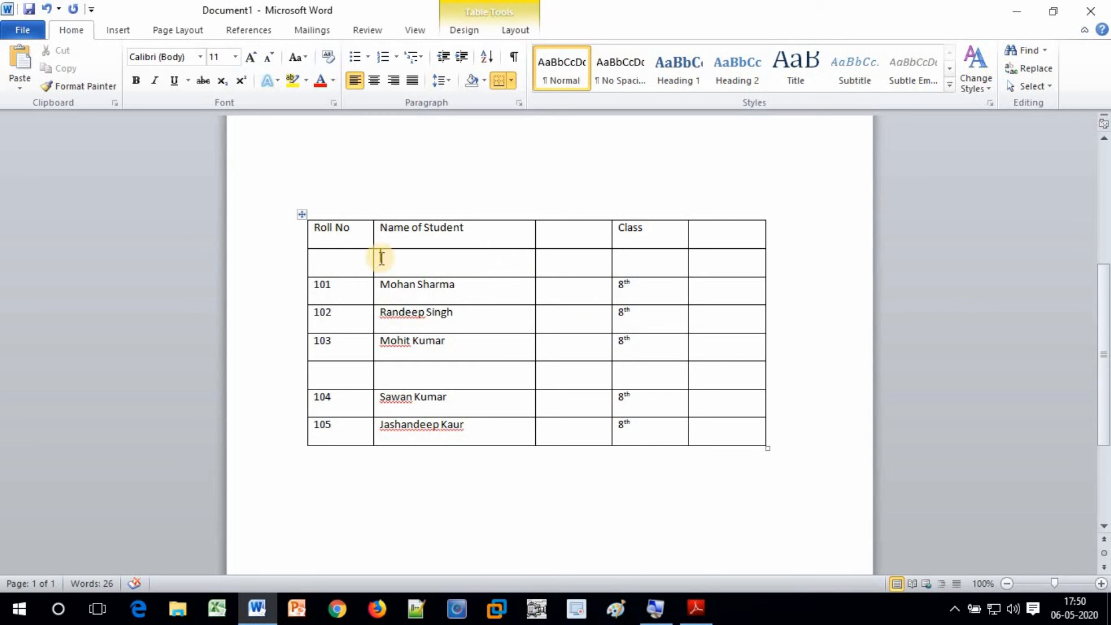
left_click_drag(327, 266, 703, 258)
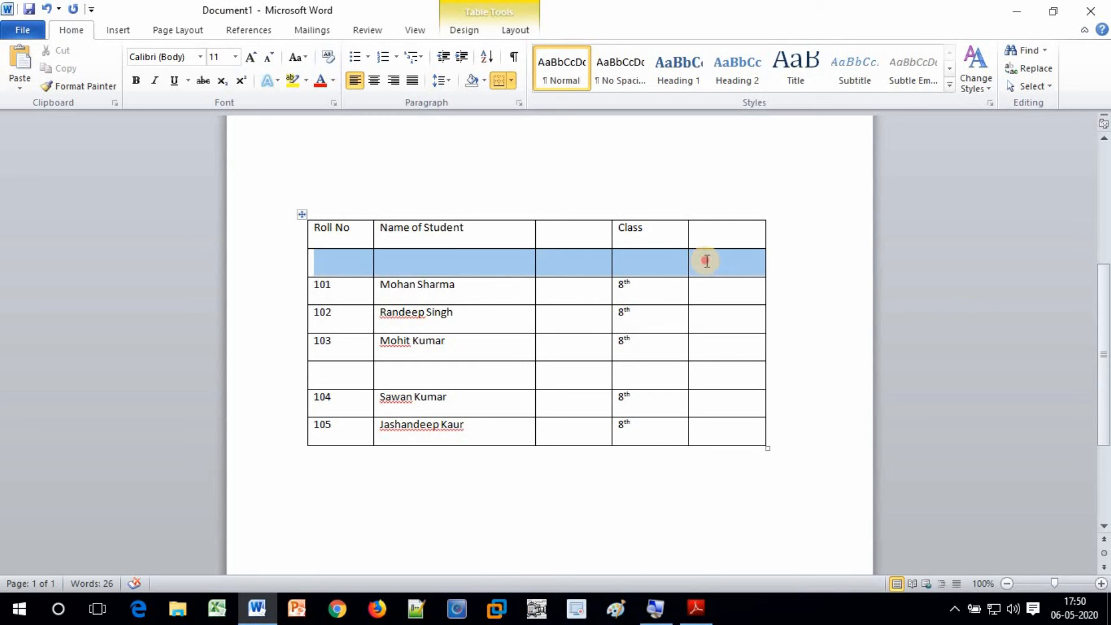
left_click(577, 265)
key("Left")
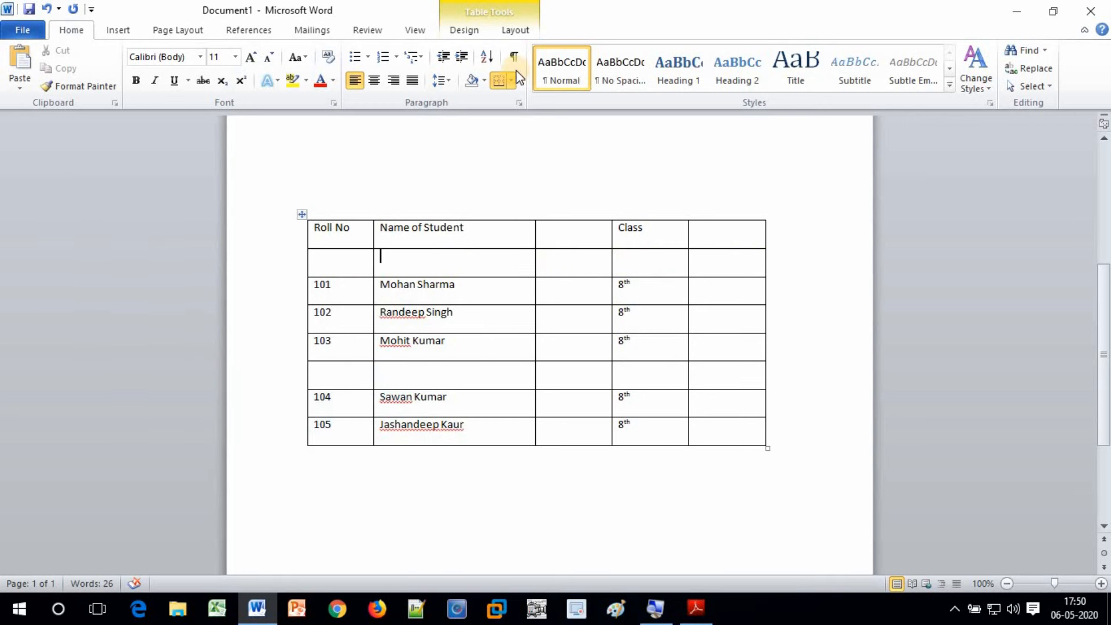
left_click(516, 31)
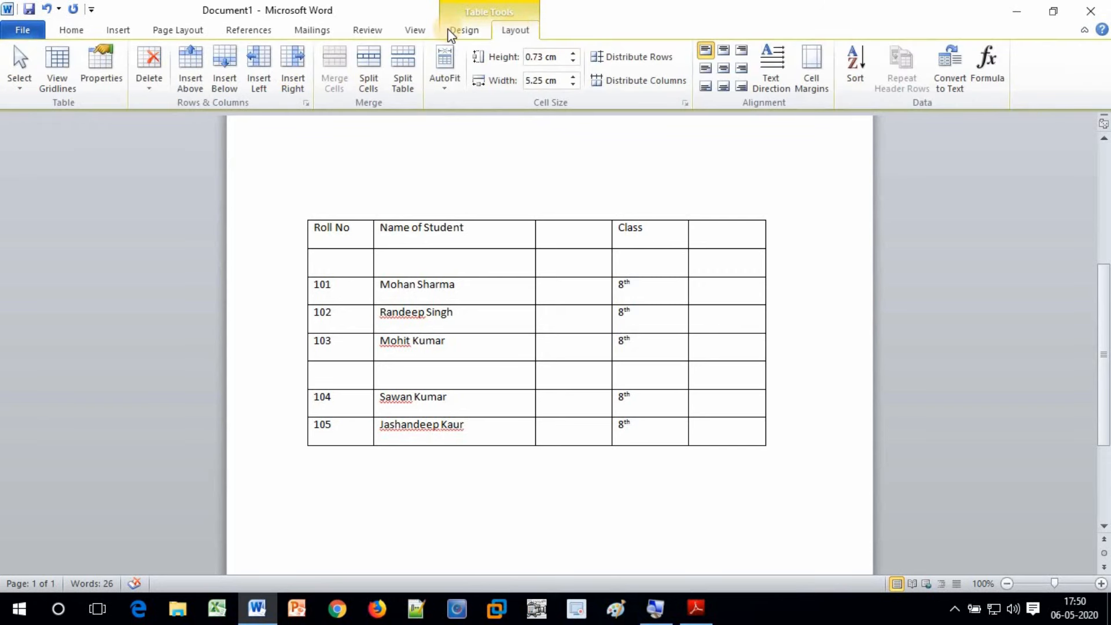
left_click(149, 92)
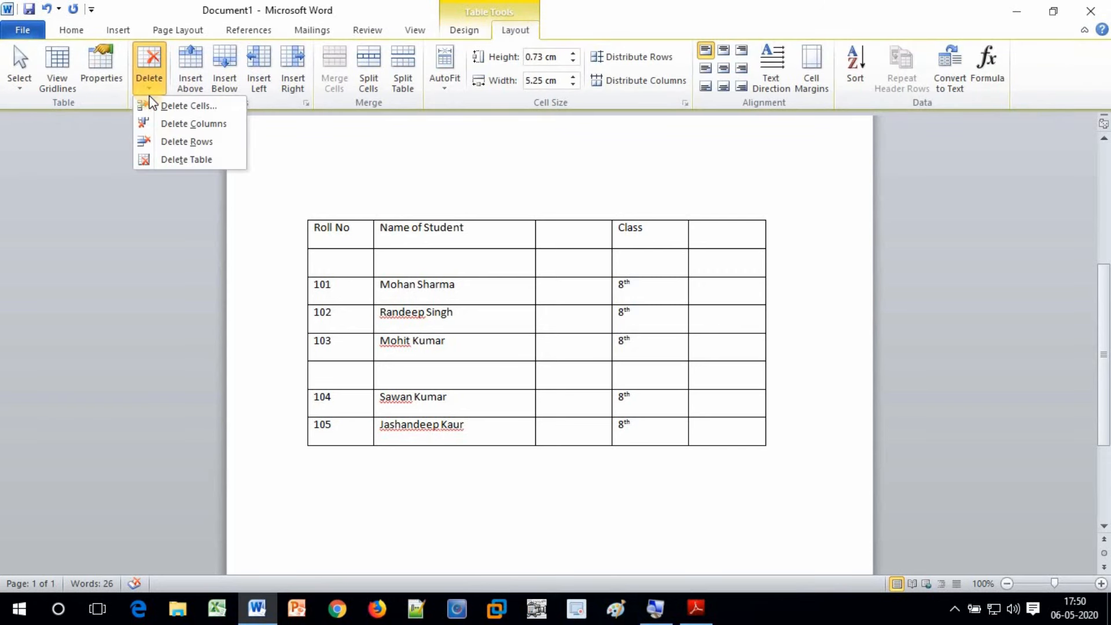
left_click(210, 145)
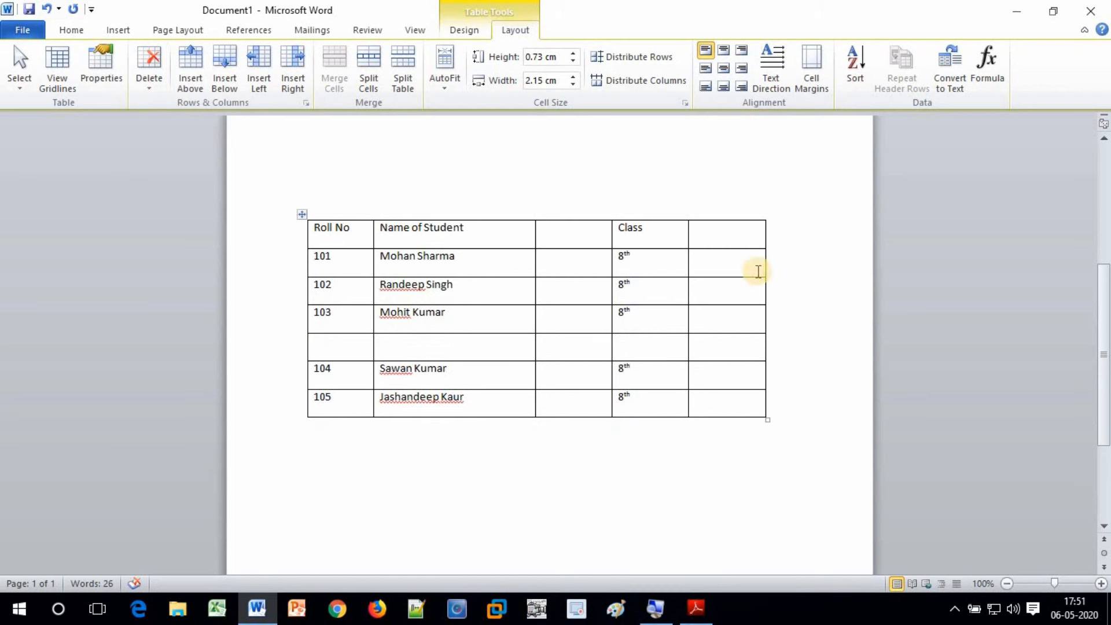
Delete the empty third column with Delete Columns
left_click(567, 237)
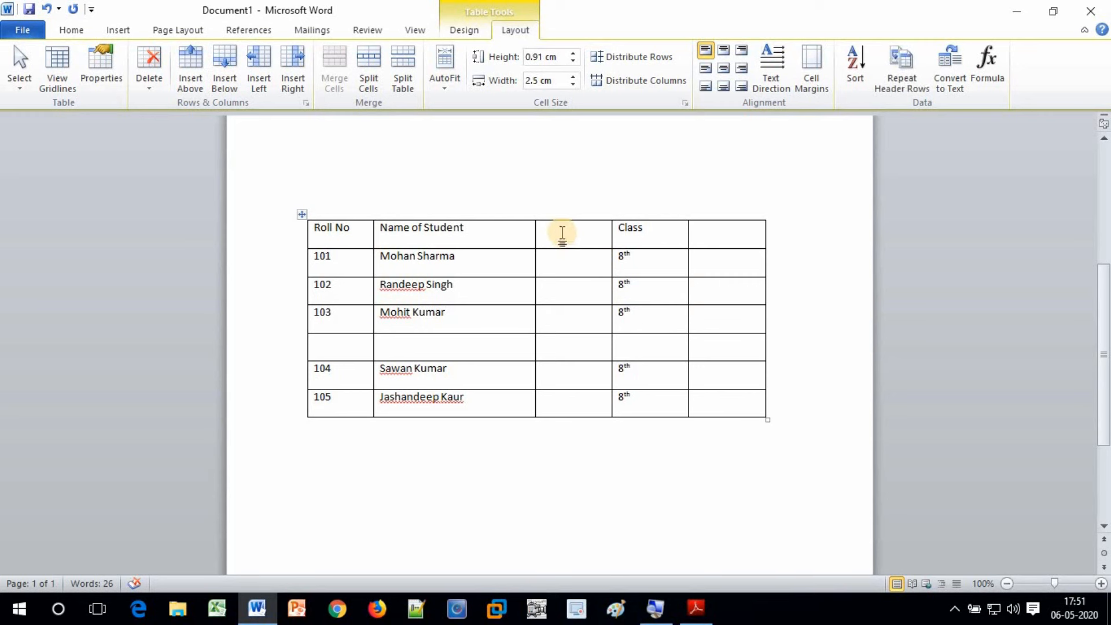
left_click(151, 92)
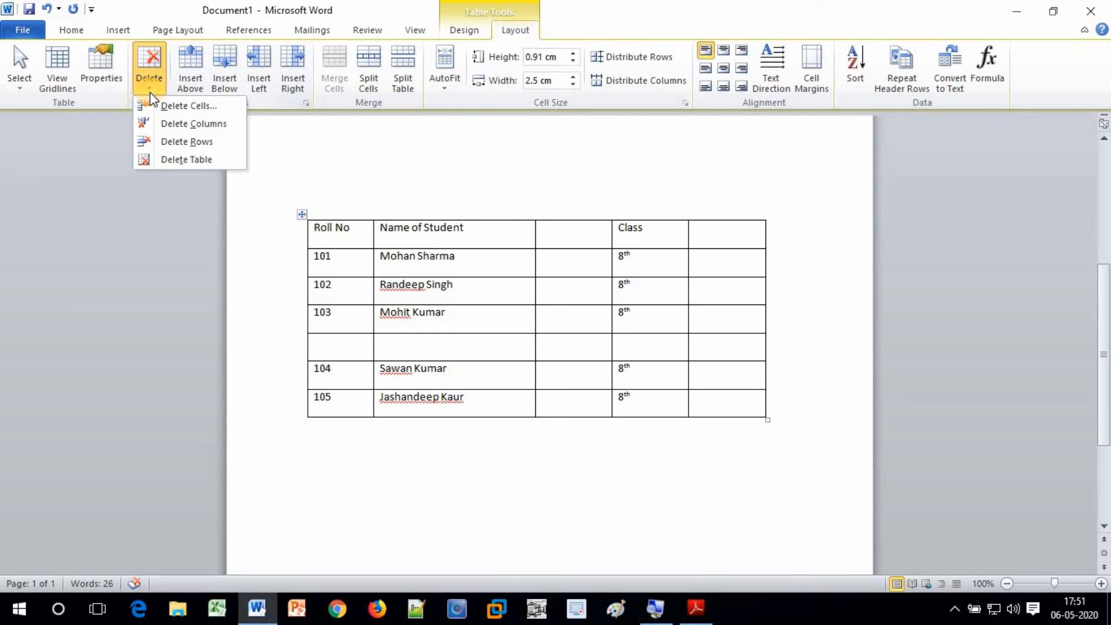
left_click(164, 123)
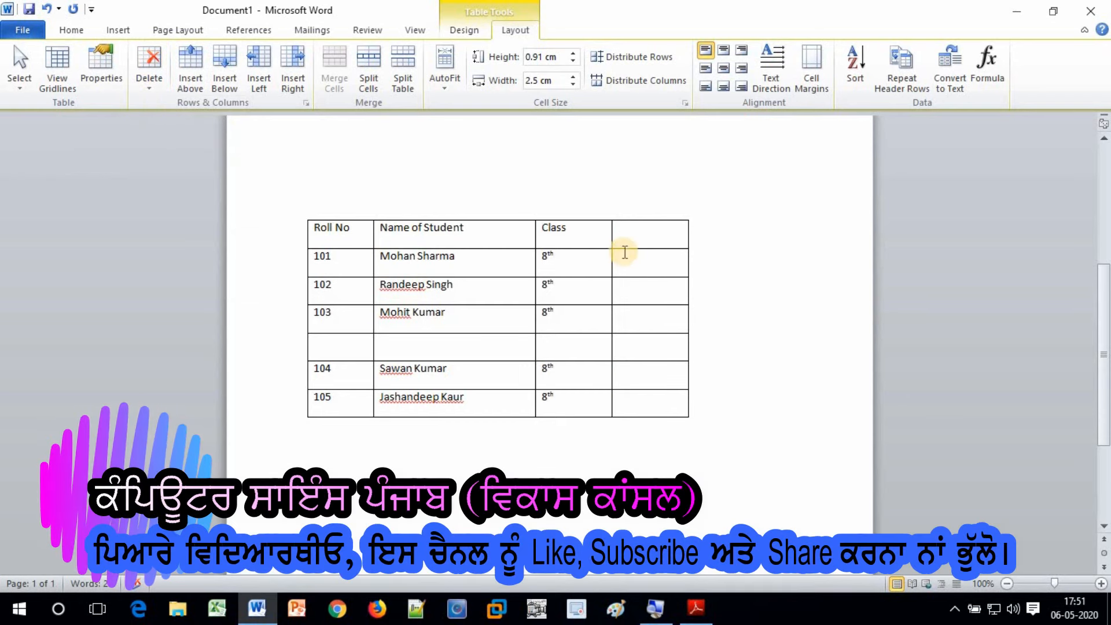
left_click(630, 234)
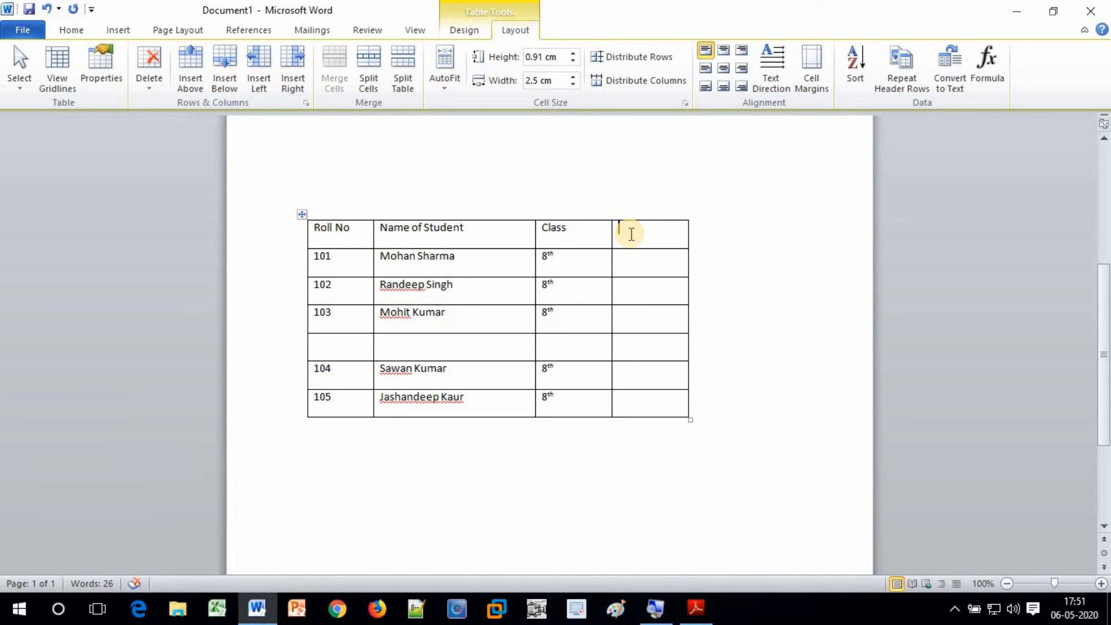
type("Result")
key("Down")
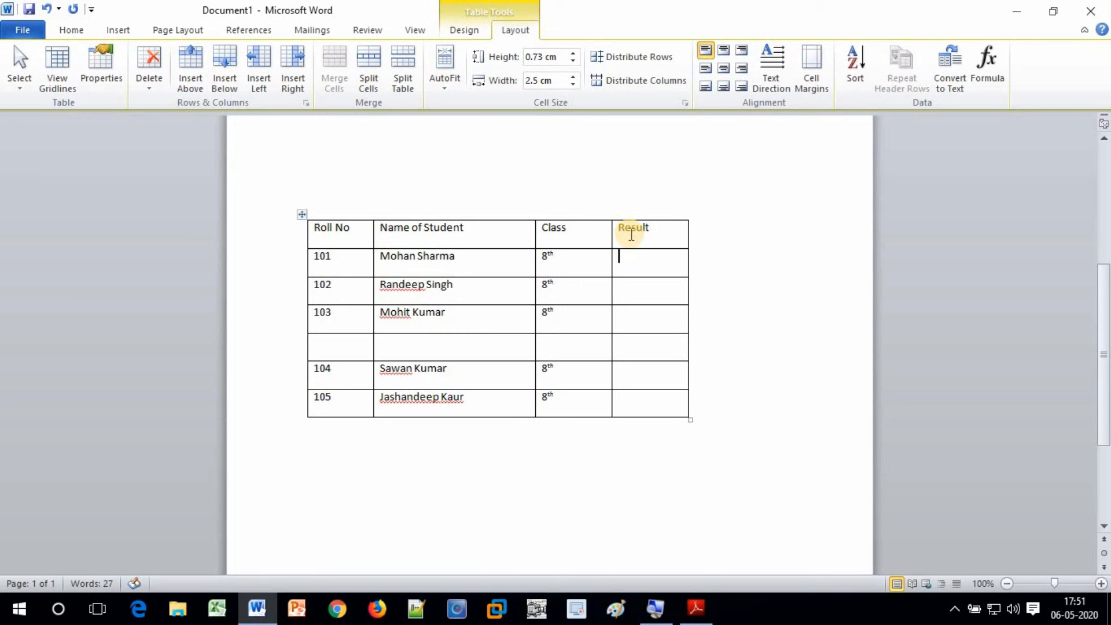
type("Pass")
key("Down")
type("Pass")
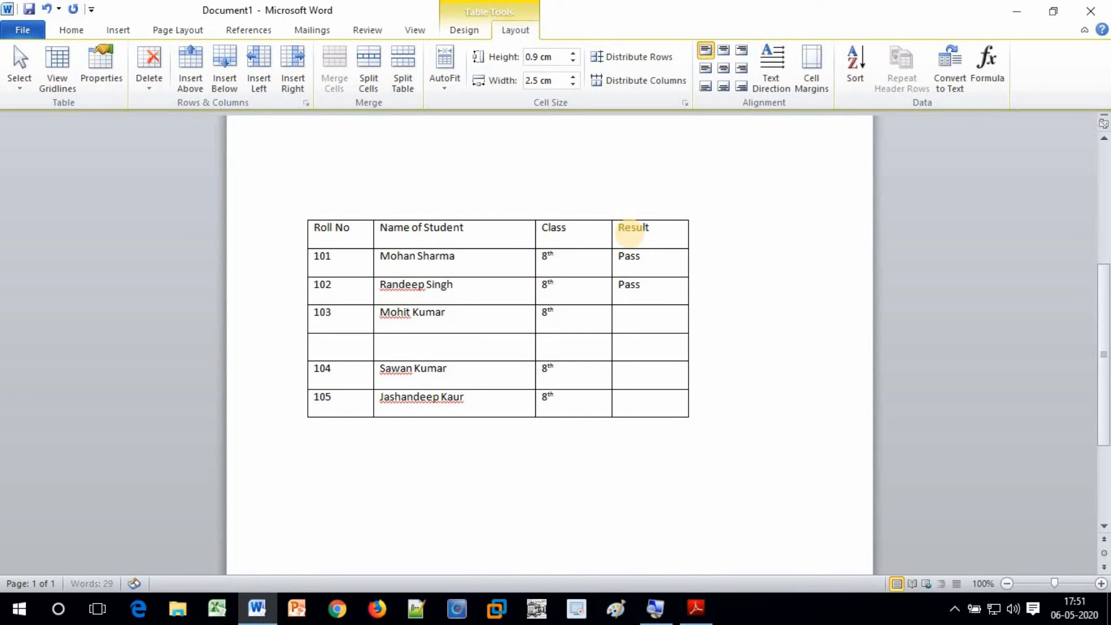
key("Down")
type("Fail")
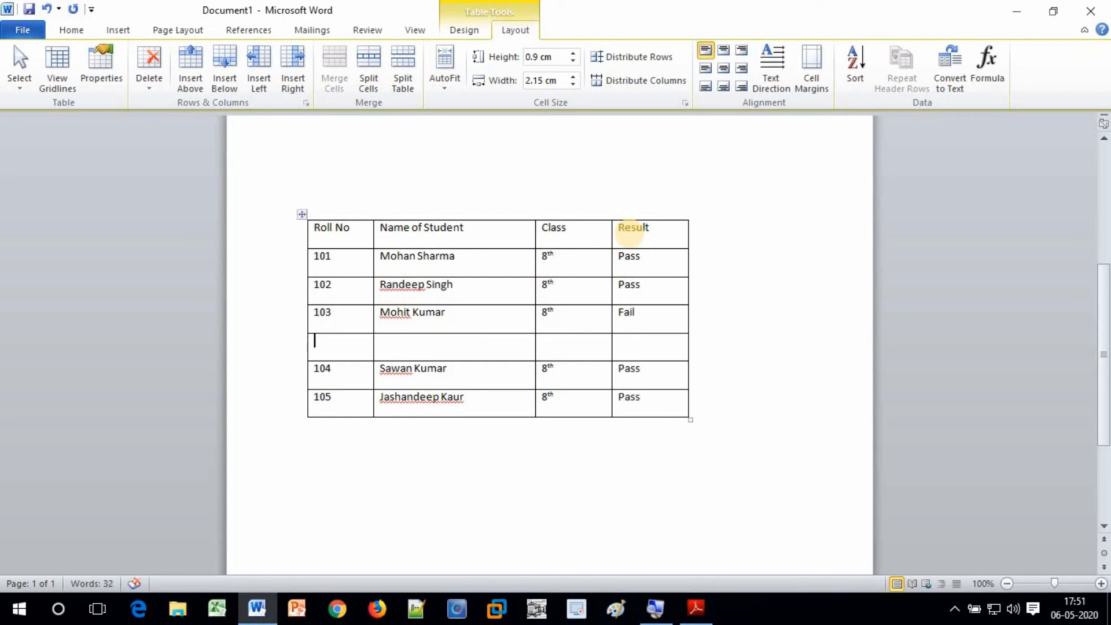
type("106")
key("Tab")
key("Tab")
type("8th")
key("Tab")
type("Pass")
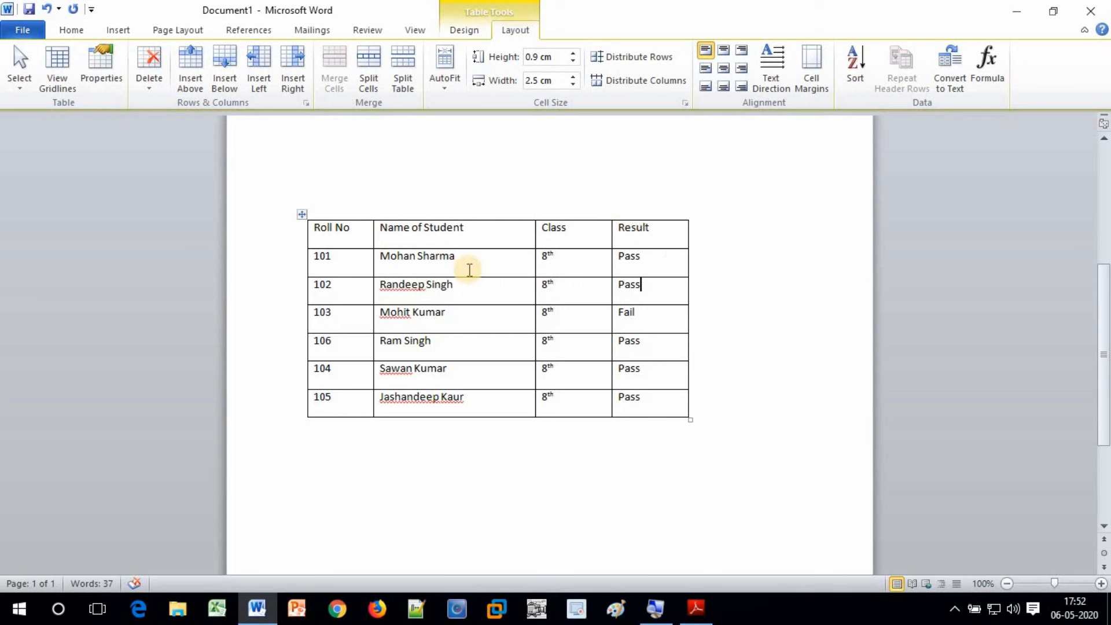
Delete the row 101 name cell using Delete Cells with Shift cells up
left_click(491, 268)
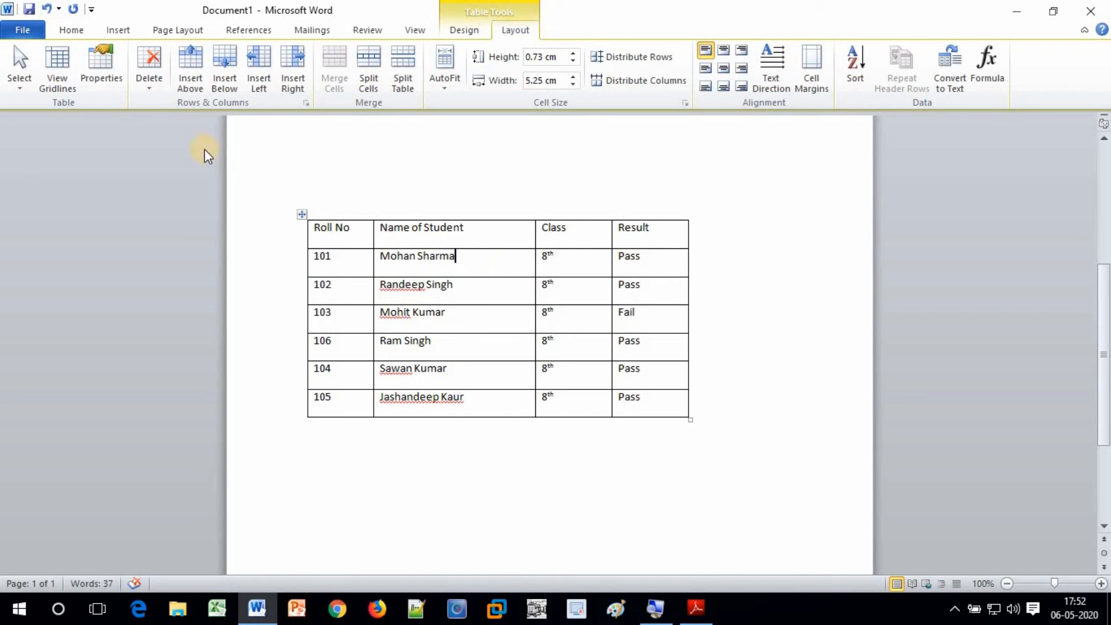
left_click(154, 91)
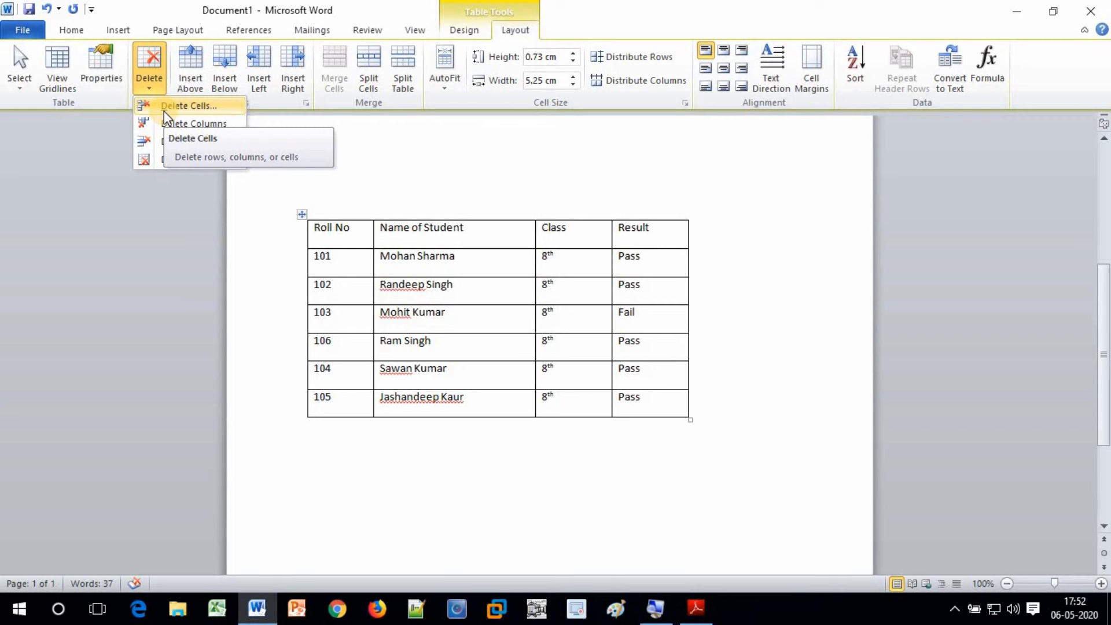
left_click(165, 110)
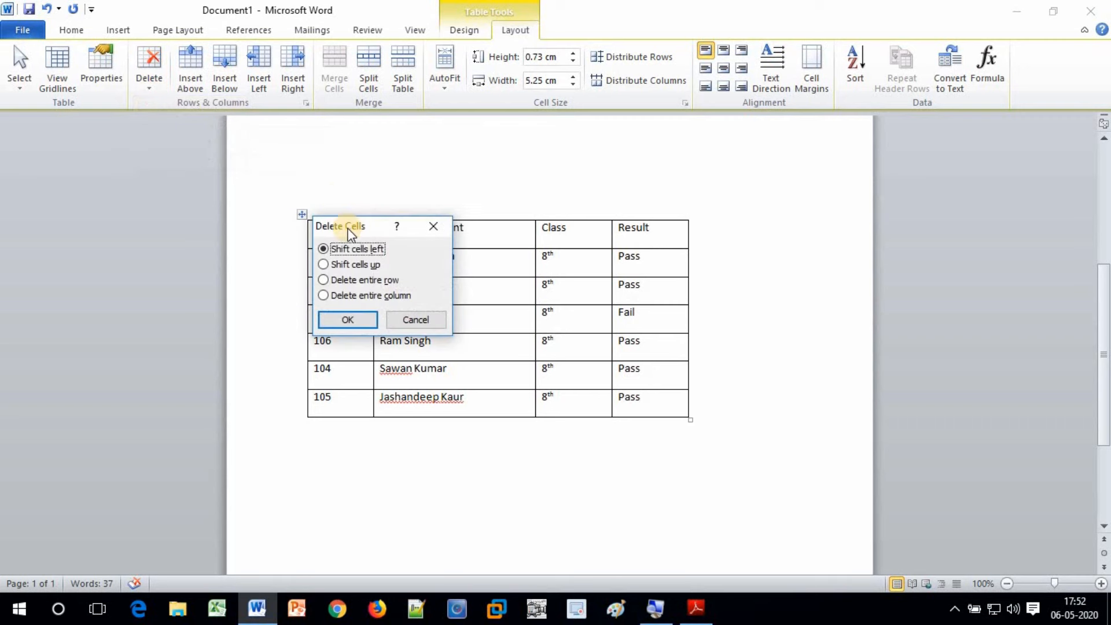
left_click_drag(349, 228, 740, 176)
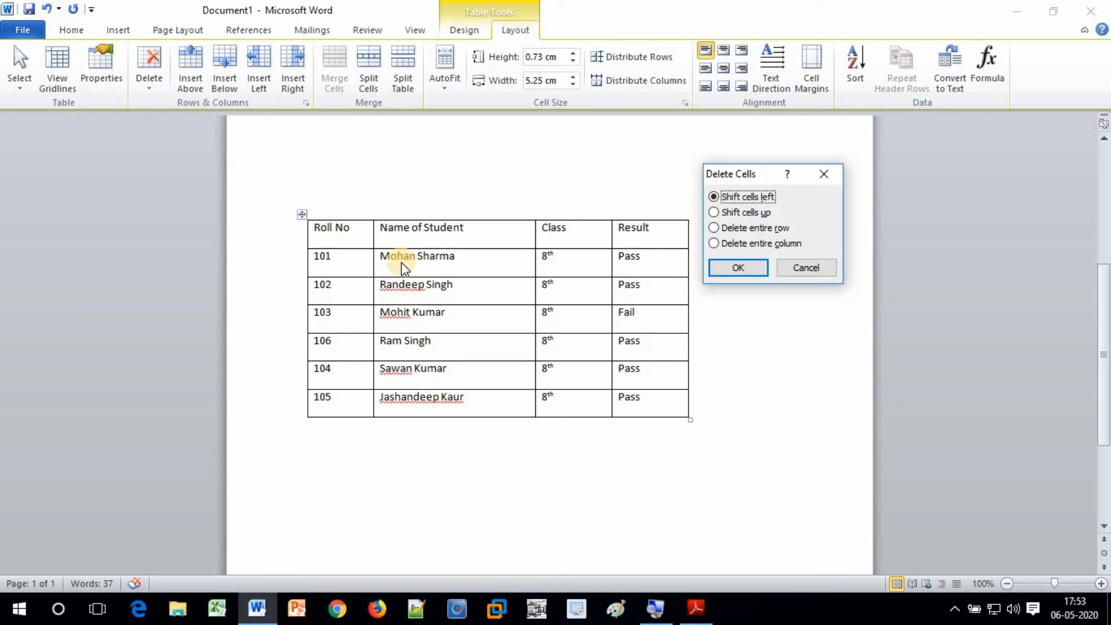
left_click(735, 213)
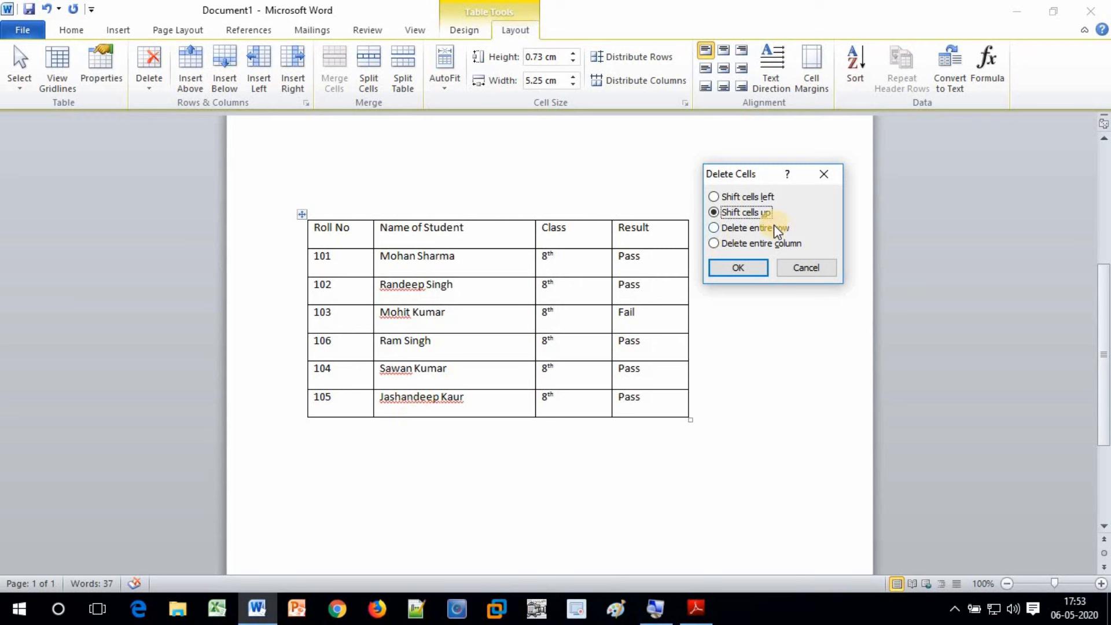
left_click(752, 226)
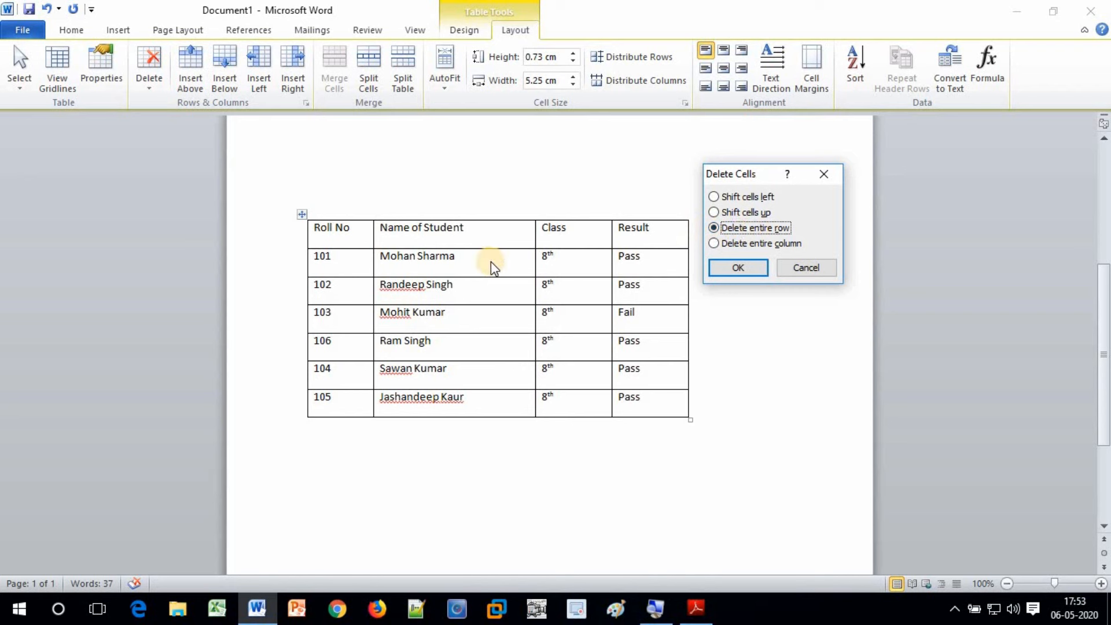
left_click(732, 245)
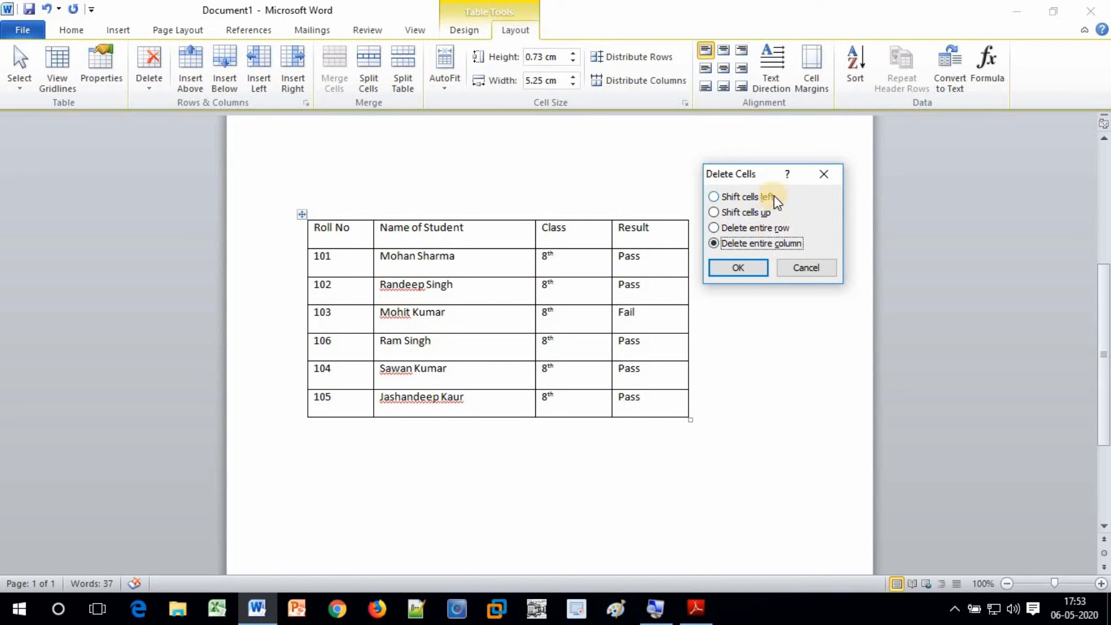
left_click(736, 214)
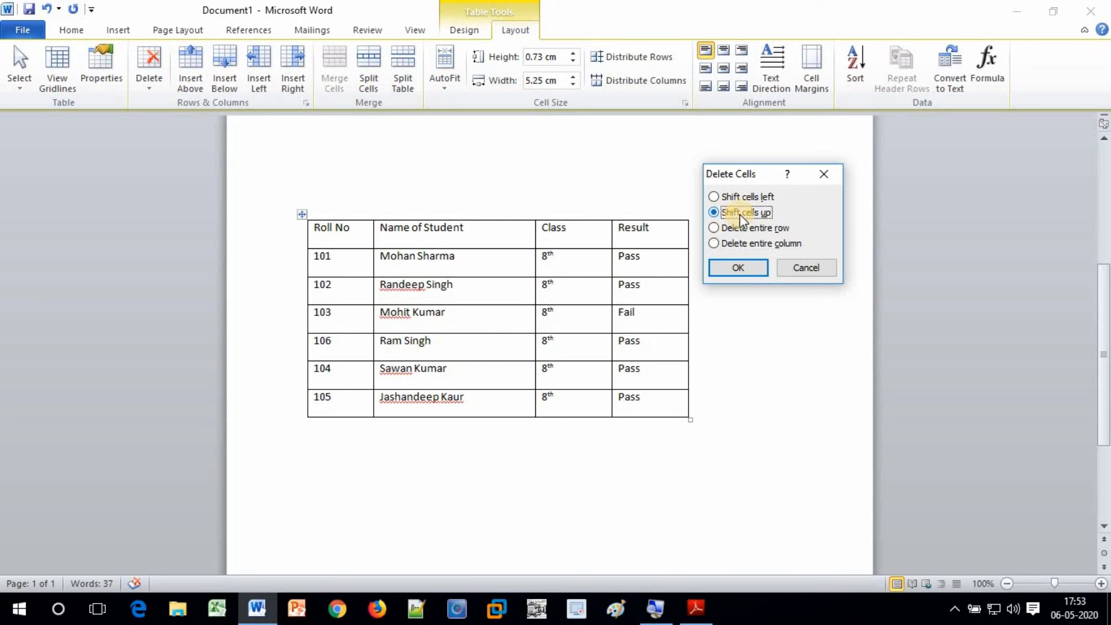
left_click(738, 267)
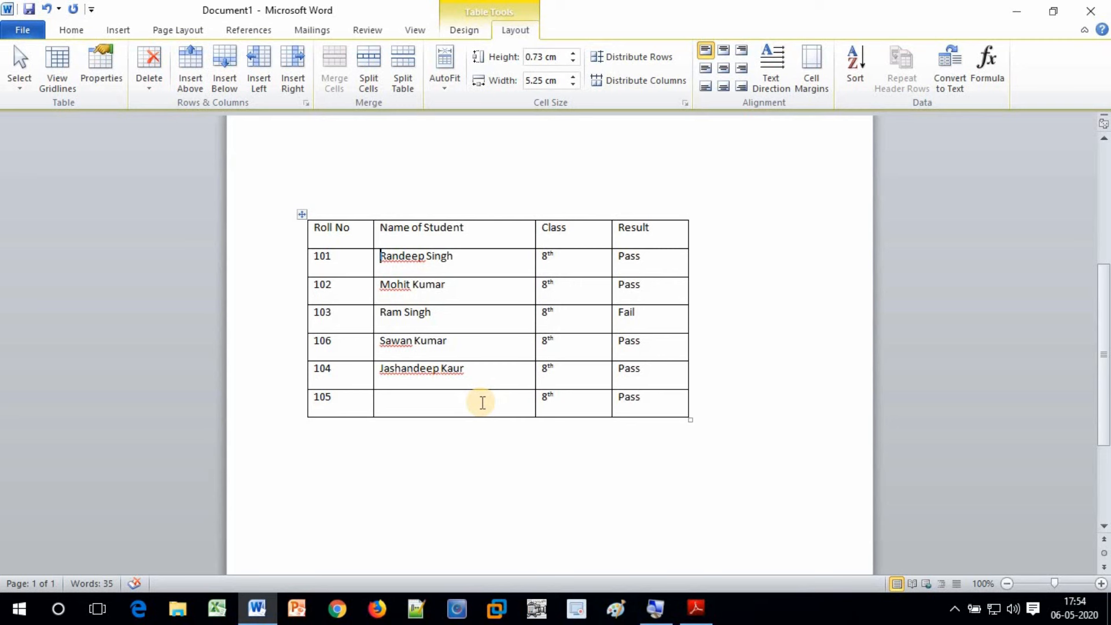
Clear the existing student name from the row 101 name cell
left_click(141, 85)
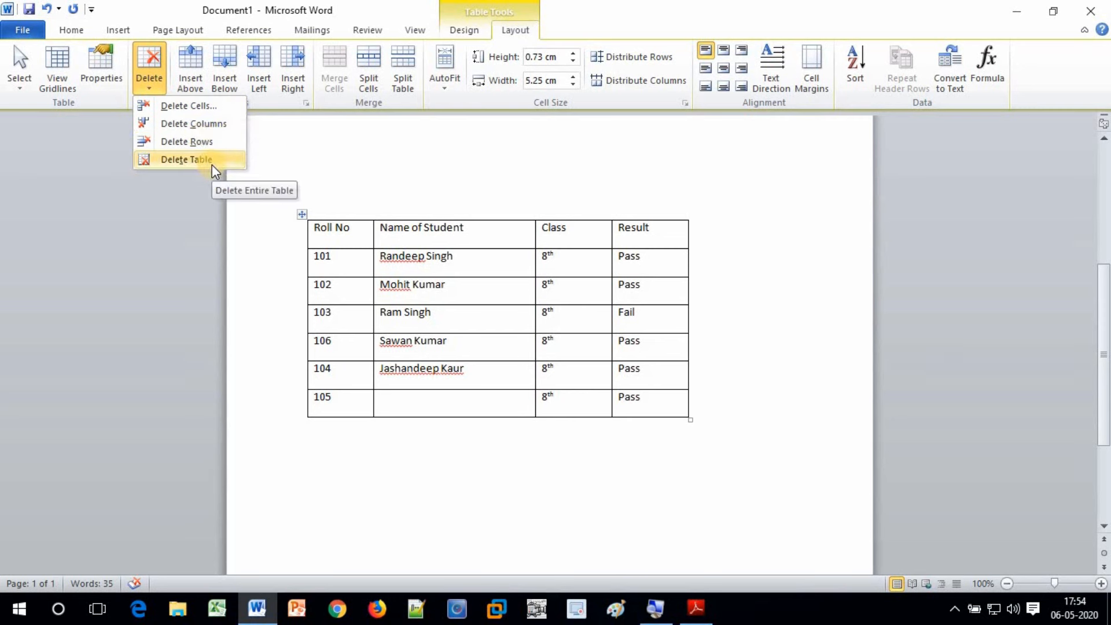
left_click(401, 269)
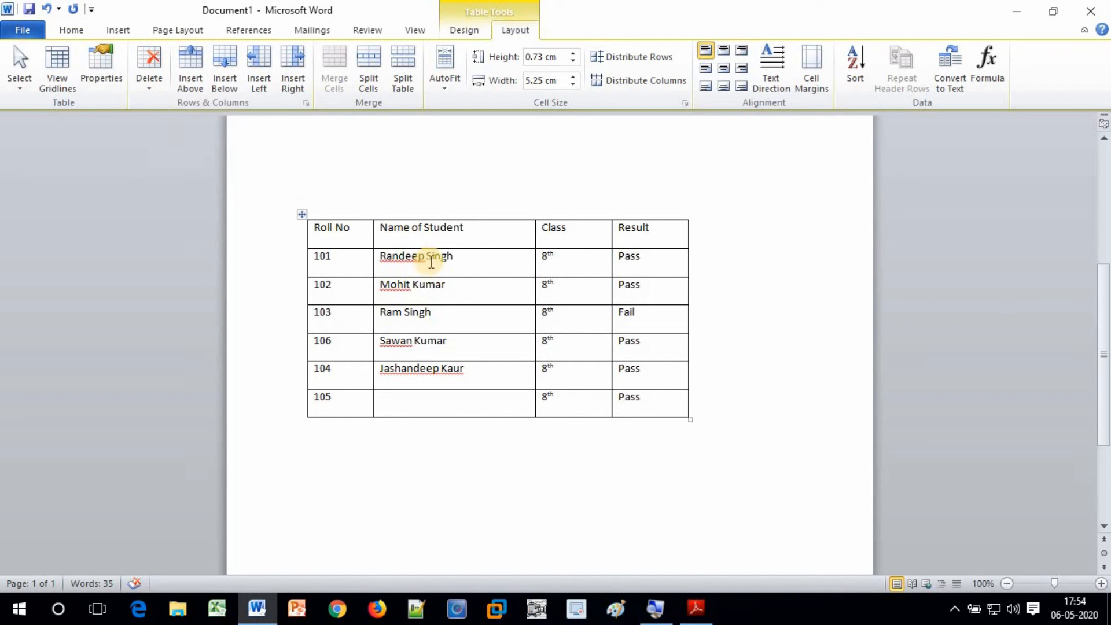
left_click(463, 257)
triple_click(405, 256)
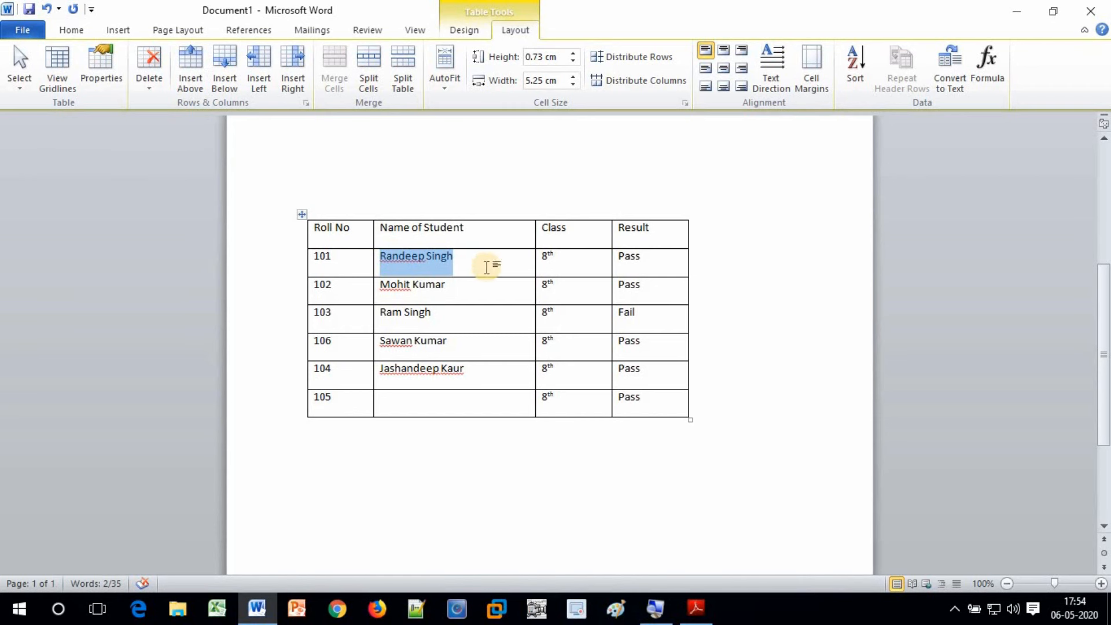
key("Delete")
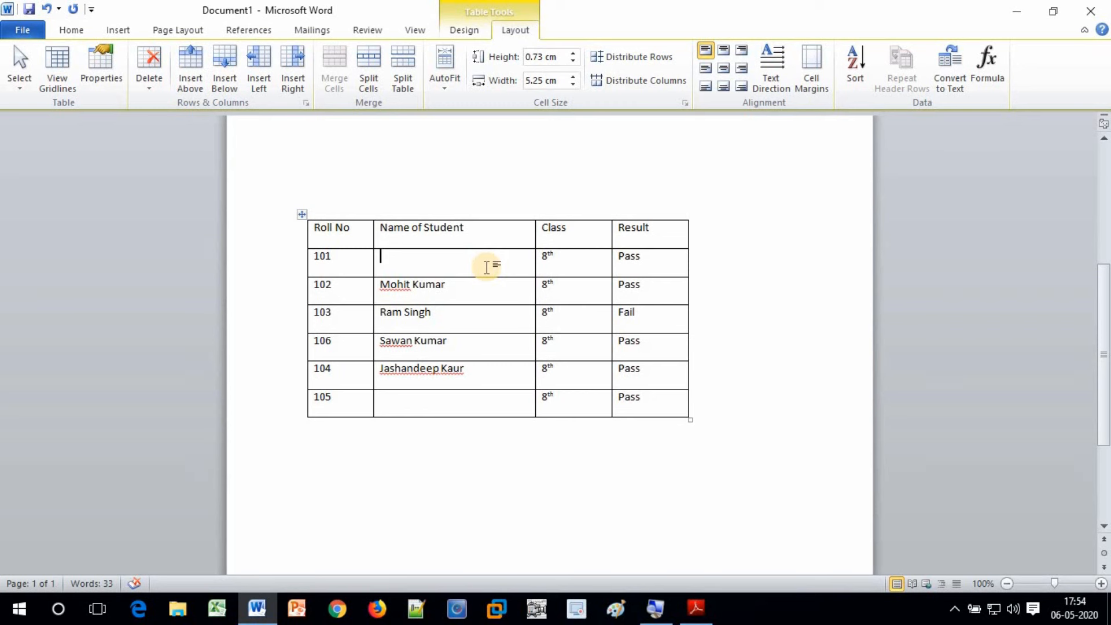
Type a student's full name into row 101 and another student's name into row 105
left_click(390, 266)
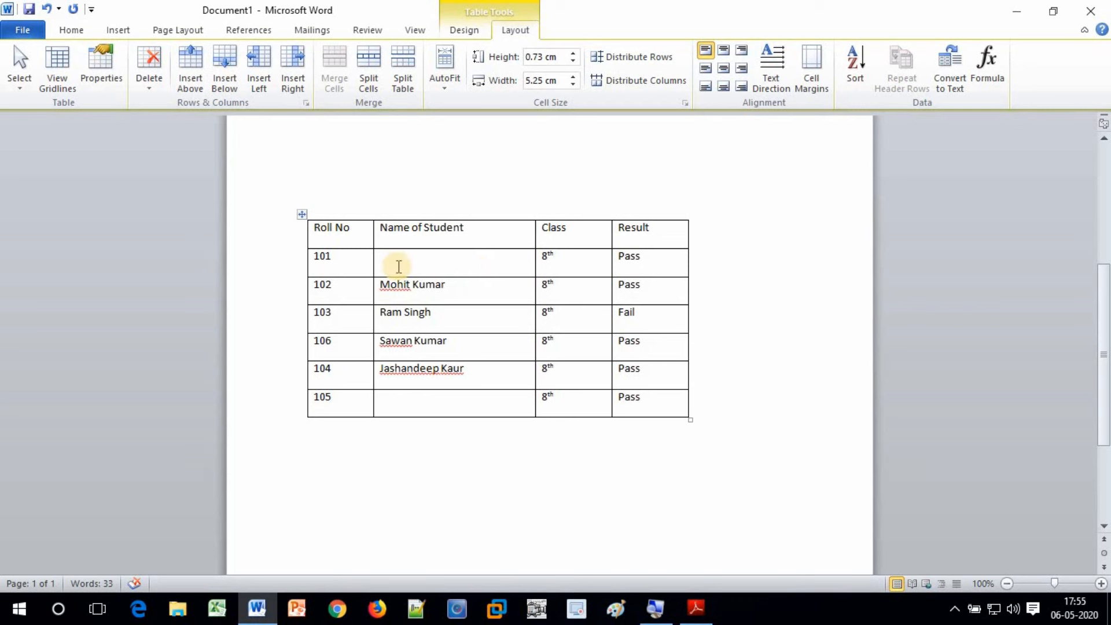
key("Down")
key("Down")
key("Down")
key("Down")
key("Down")
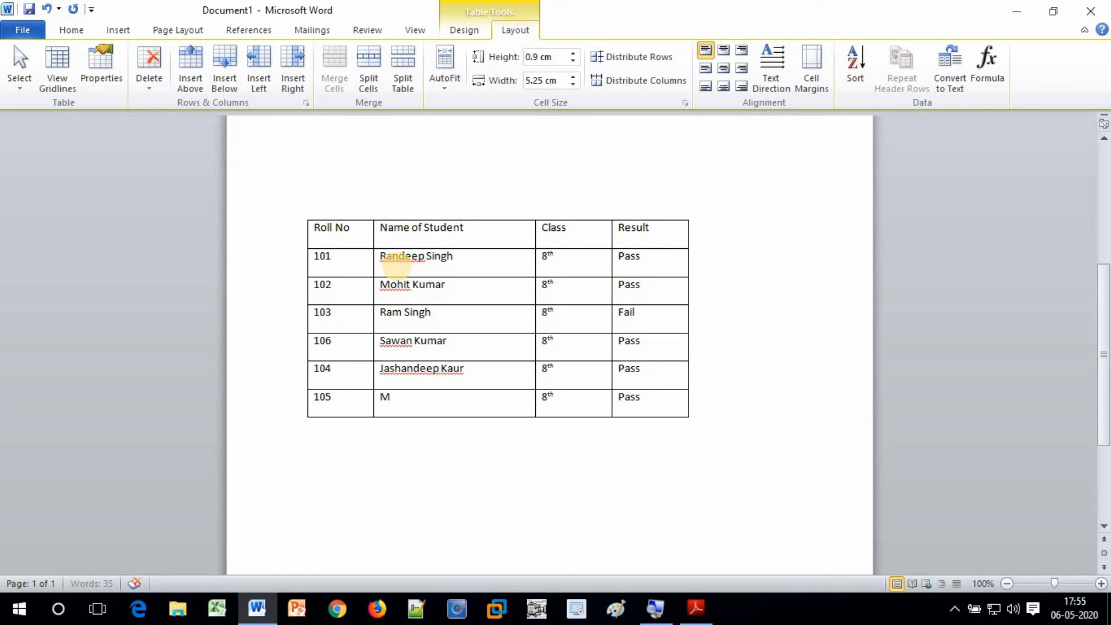
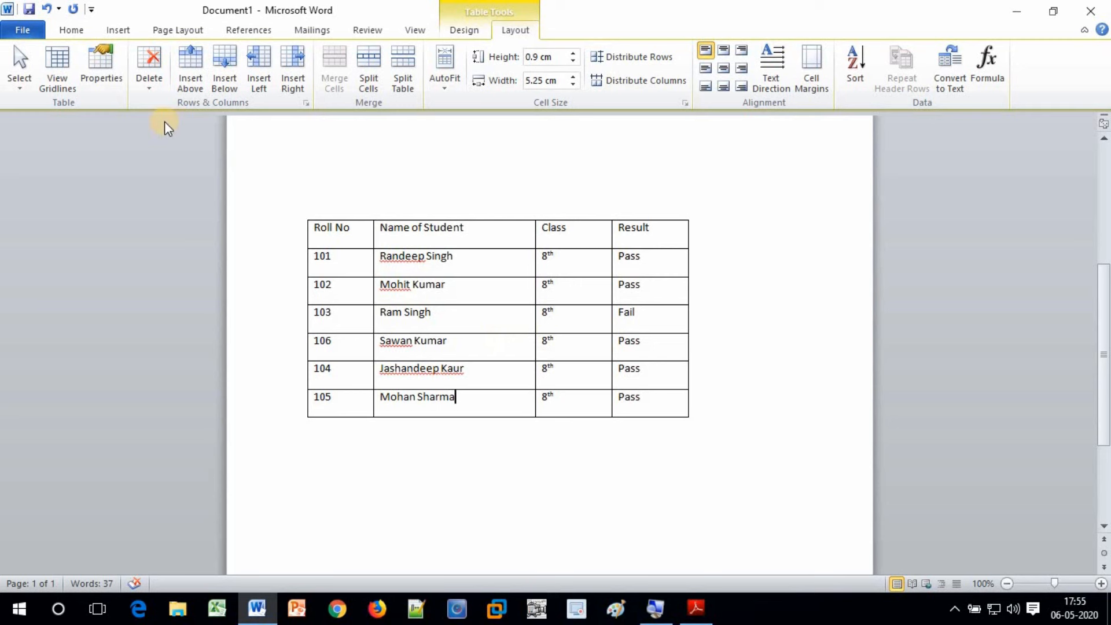
Center the student table on the page via Table Properties
left_click(106, 63)
left_click_drag(527, 119, 846, 168)
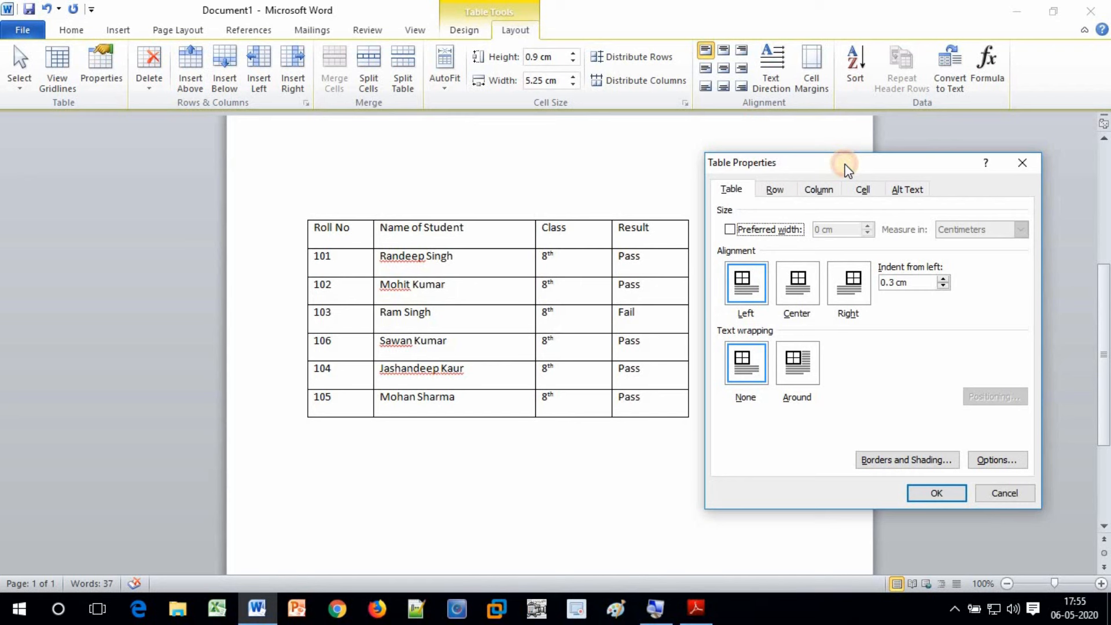
left_click(729, 194)
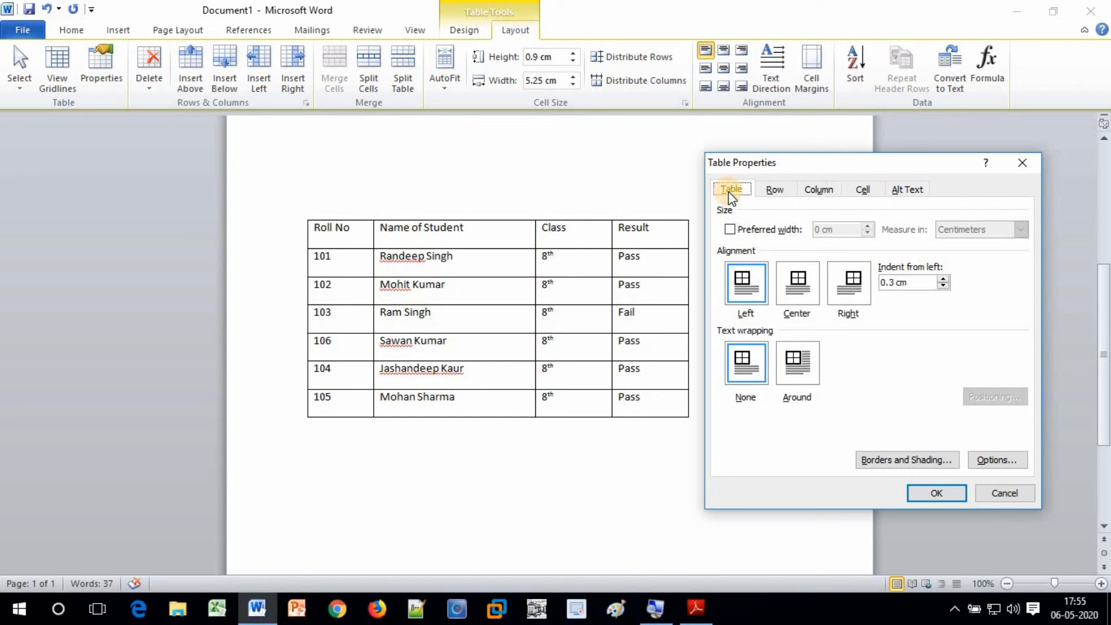
left_click(746, 289)
left_click(796, 291)
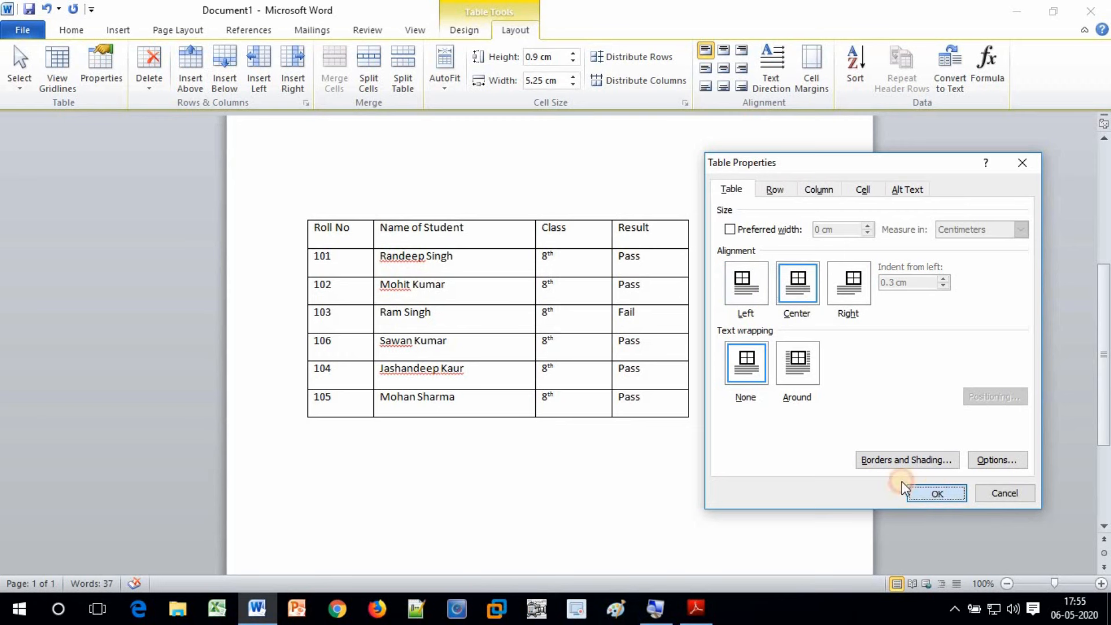
left_click(934, 490)
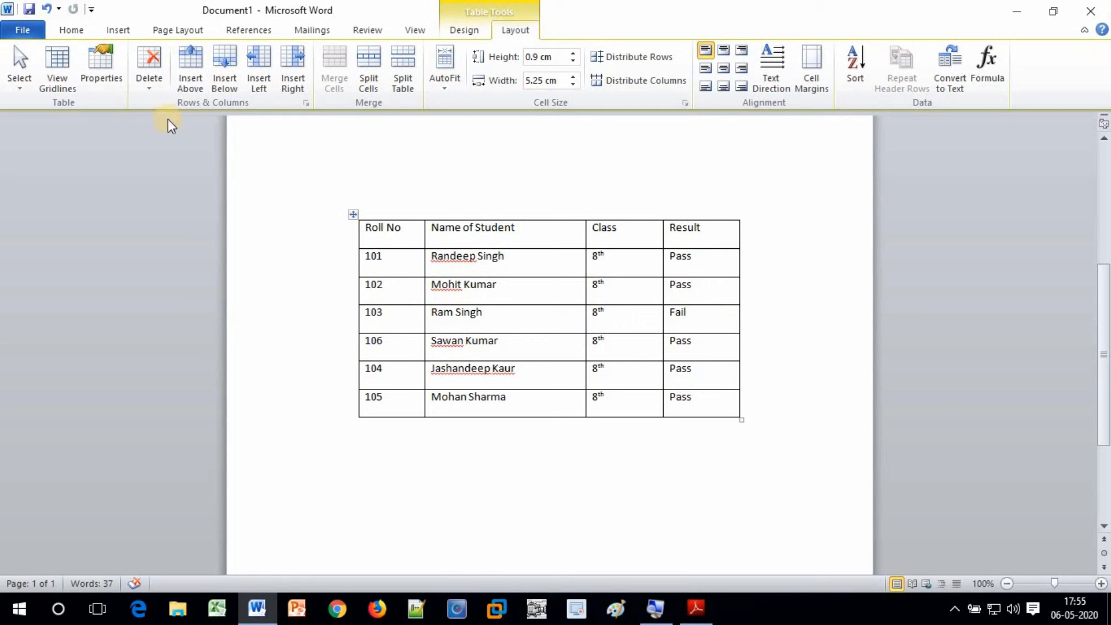
Change the table alignment to Right, then reopen Table Properties and choose Around text wrapping
left_click(100, 72)
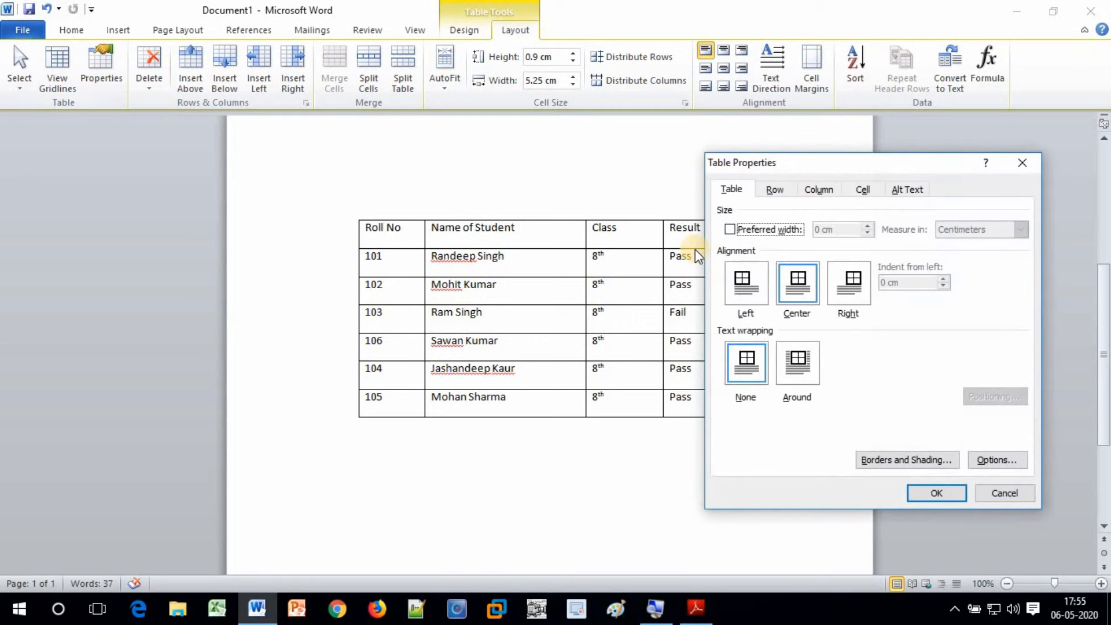
left_click(860, 286)
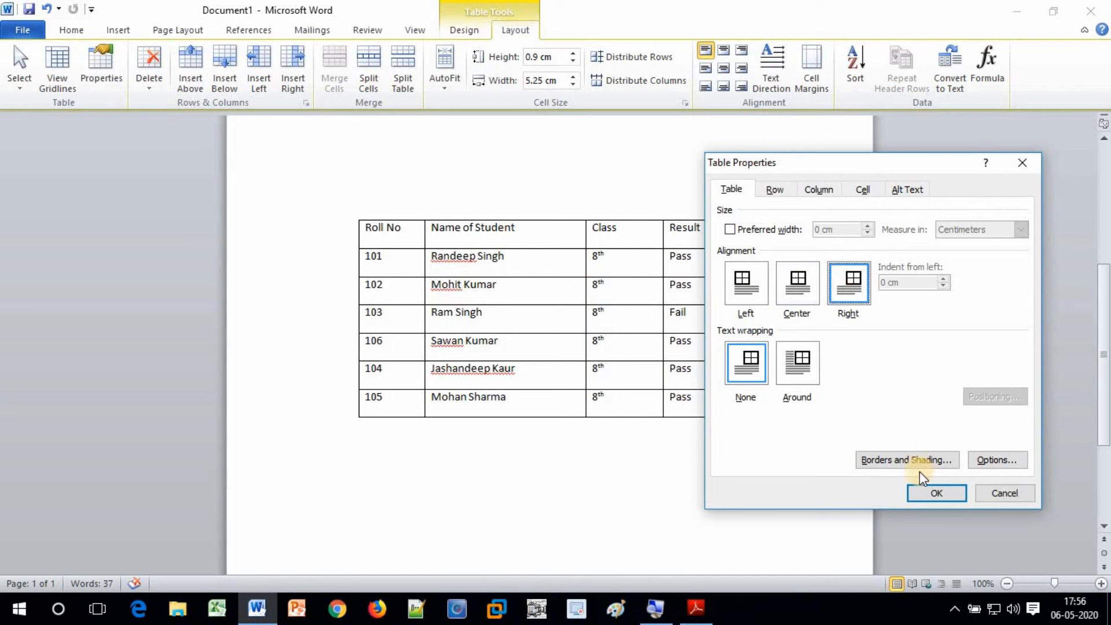
left_click(936, 494)
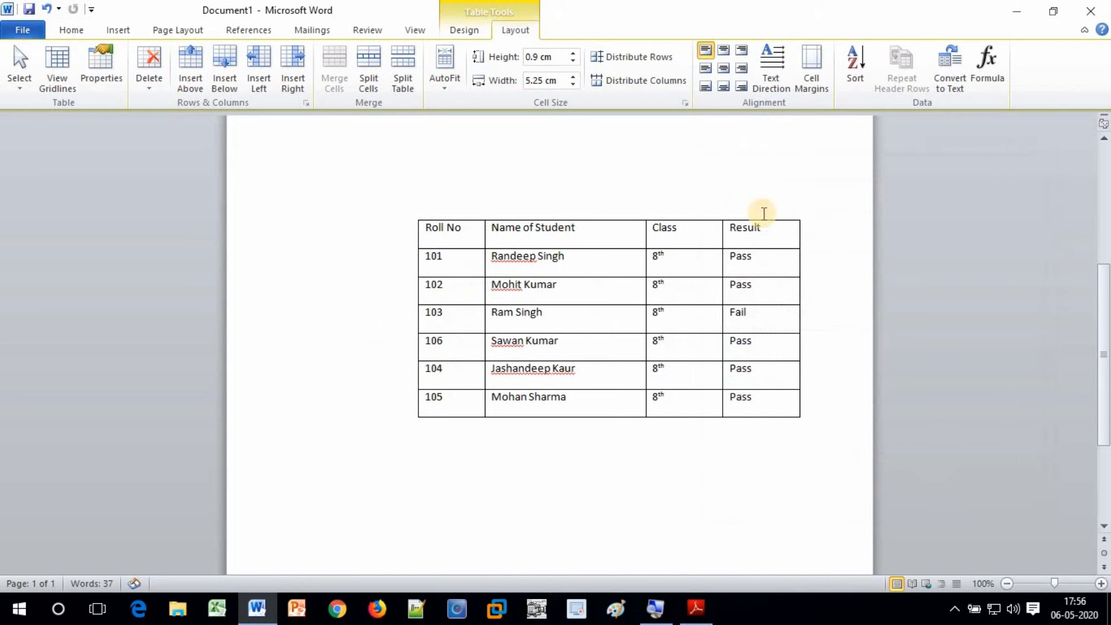
left_click(98, 60)
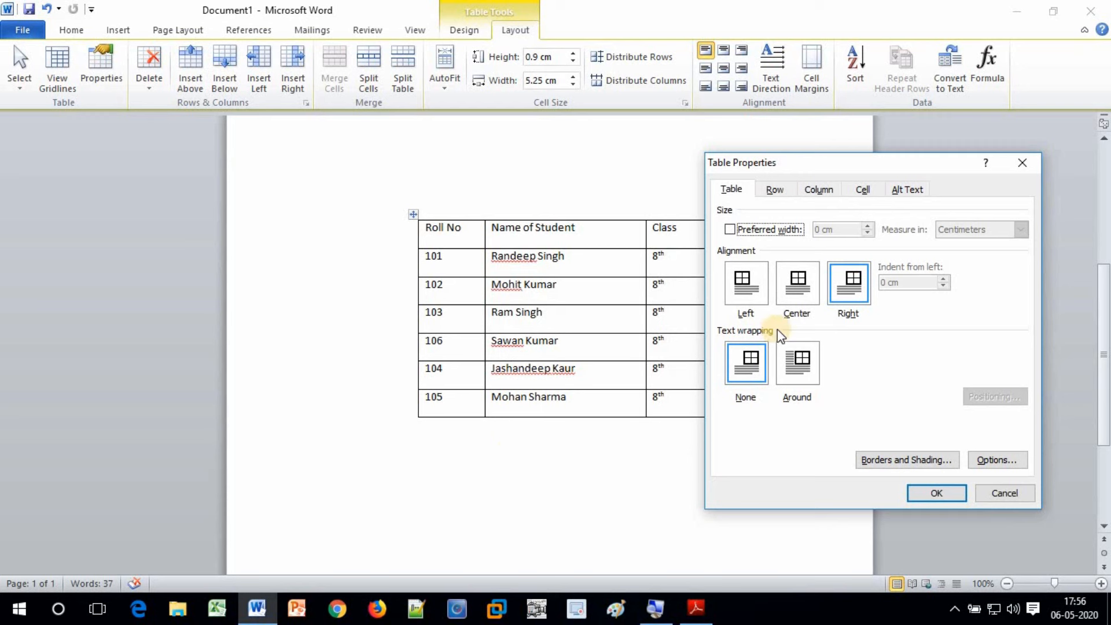
left_click(803, 367)
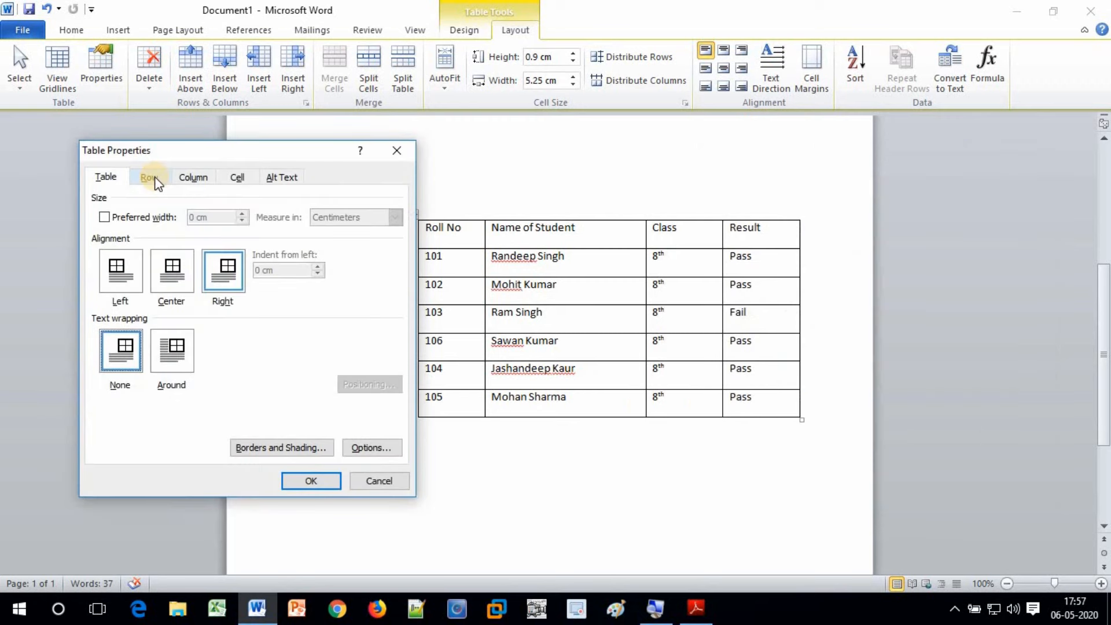
On the Row tab of Table Properties, tick Specify height for the last row
left_click(152, 178)
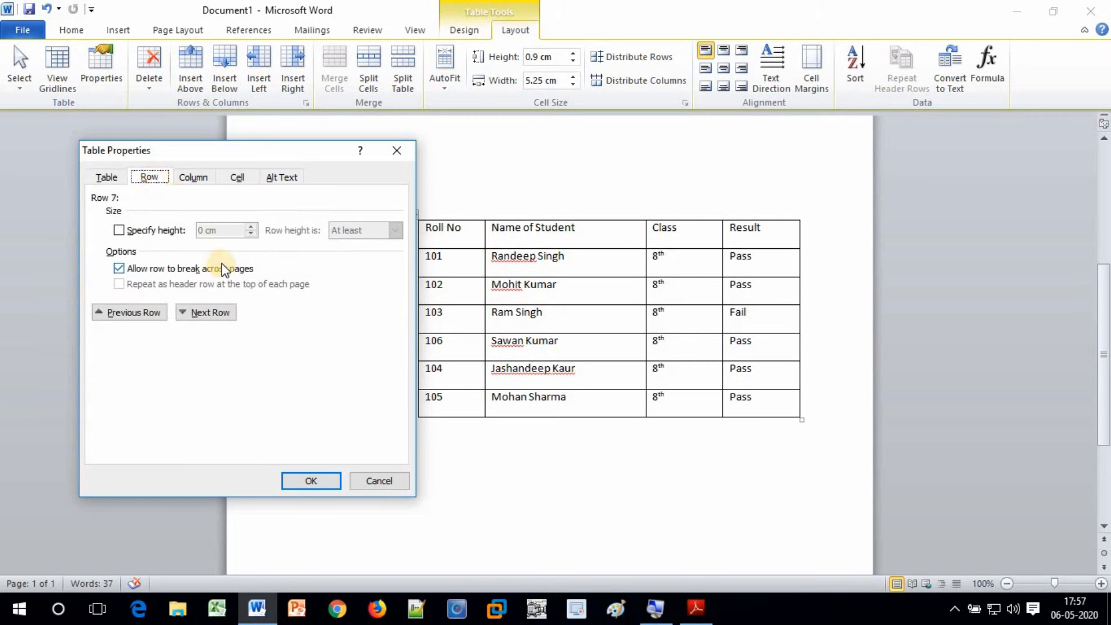
left_click(120, 231)
left_click(193, 177)
left_click(152, 176)
left_click(197, 179)
left_click(152, 177)
left_click(196, 178)
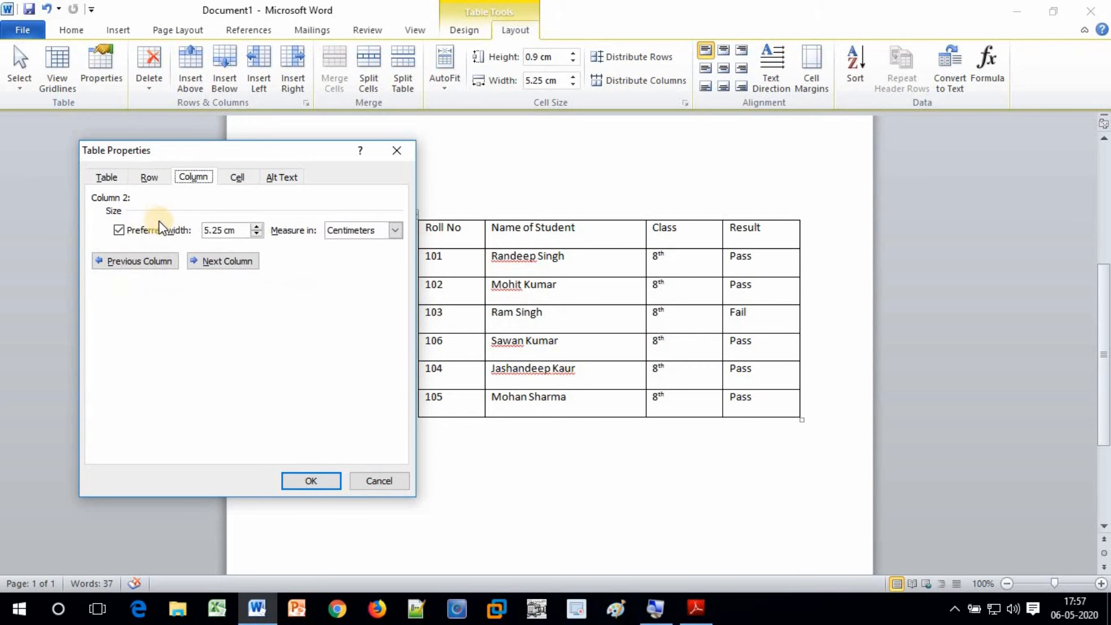
left_click(150, 177)
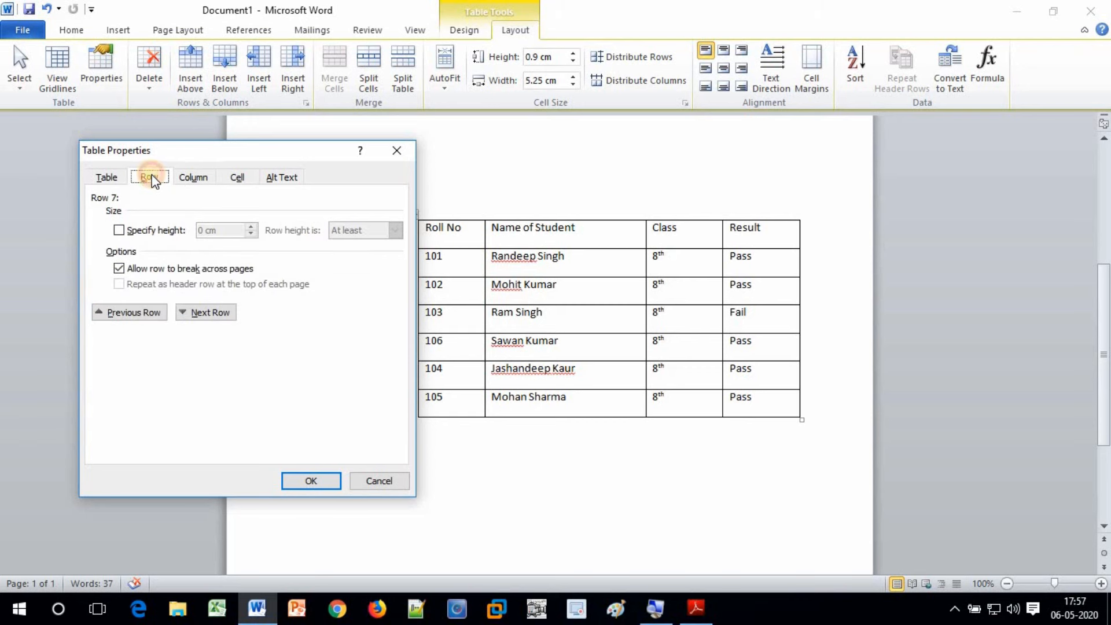
left_click(144, 230)
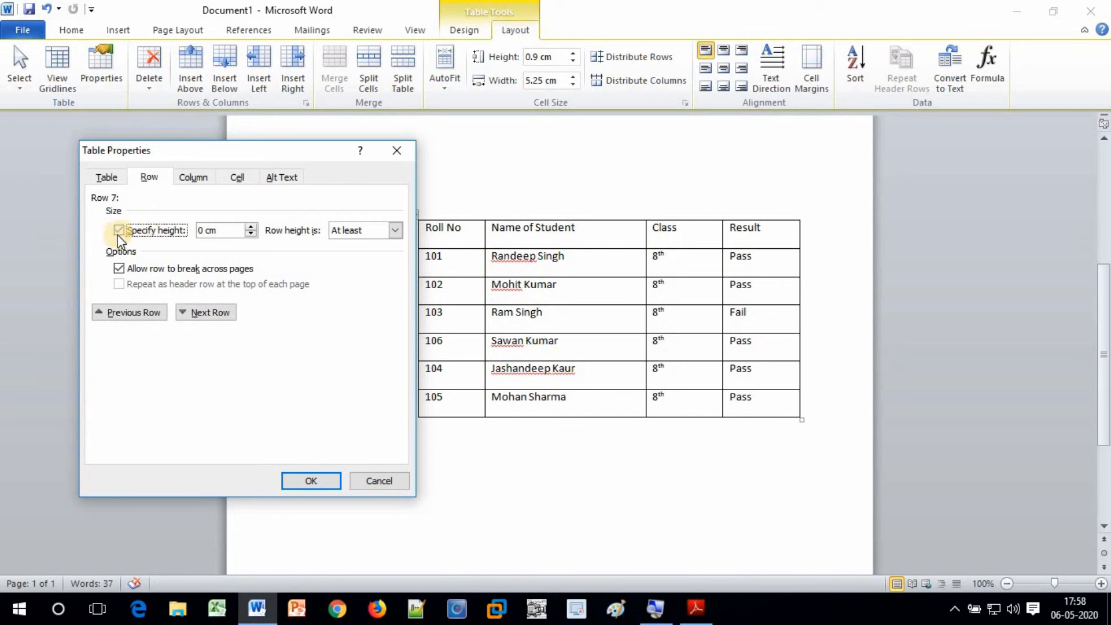
Raise the last row's height to 1.5 cm and apply it
left_click(251, 226)
left_click(251, 226)
left_click(250, 226)
left_click(251, 227)
left_click(251, 226)
left_click(251, 226)
left_click(250, 226)
left_click(251, 226)
left_click(250, 226)
left_click(251, 227)
left_click(251, 227)
left_click(310, 481)
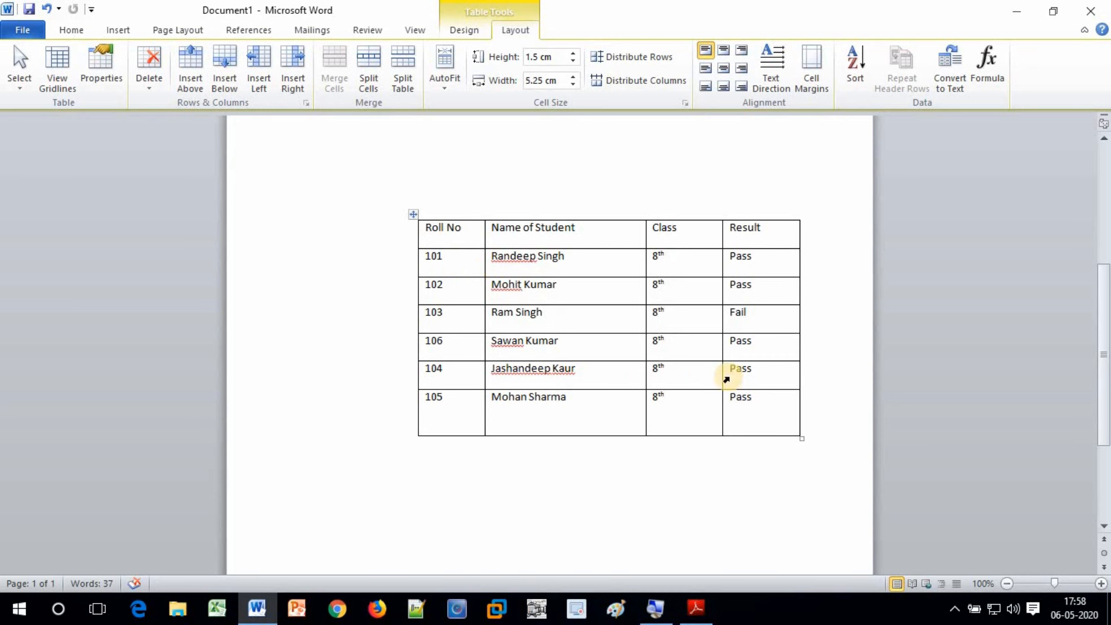
Set a specified height of 1.5 cm for every table row, heading row included, in Table Properties
left_click_drag(428, 234, 756, 407)
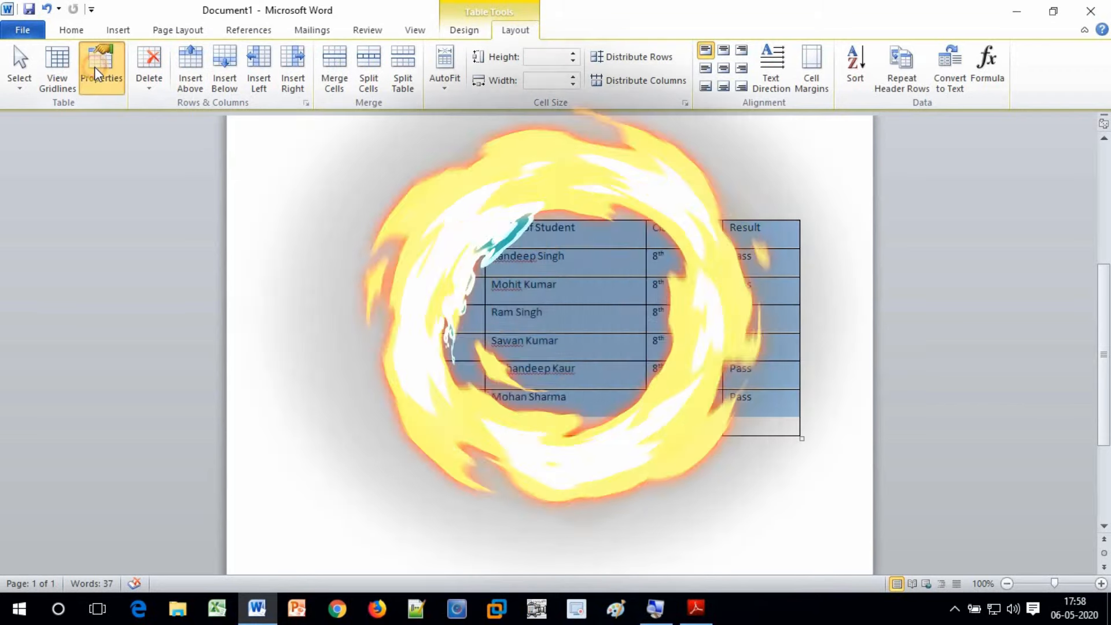
left_click(95, 67)
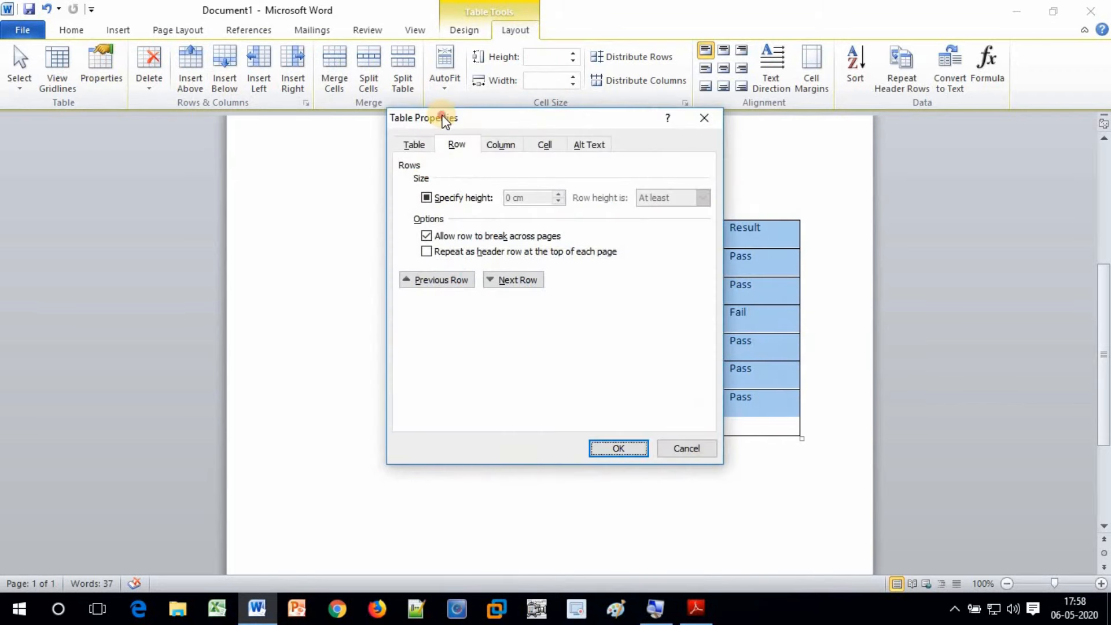
left_click_drag(152, 130, 151, 130)
left_click(125, 217)
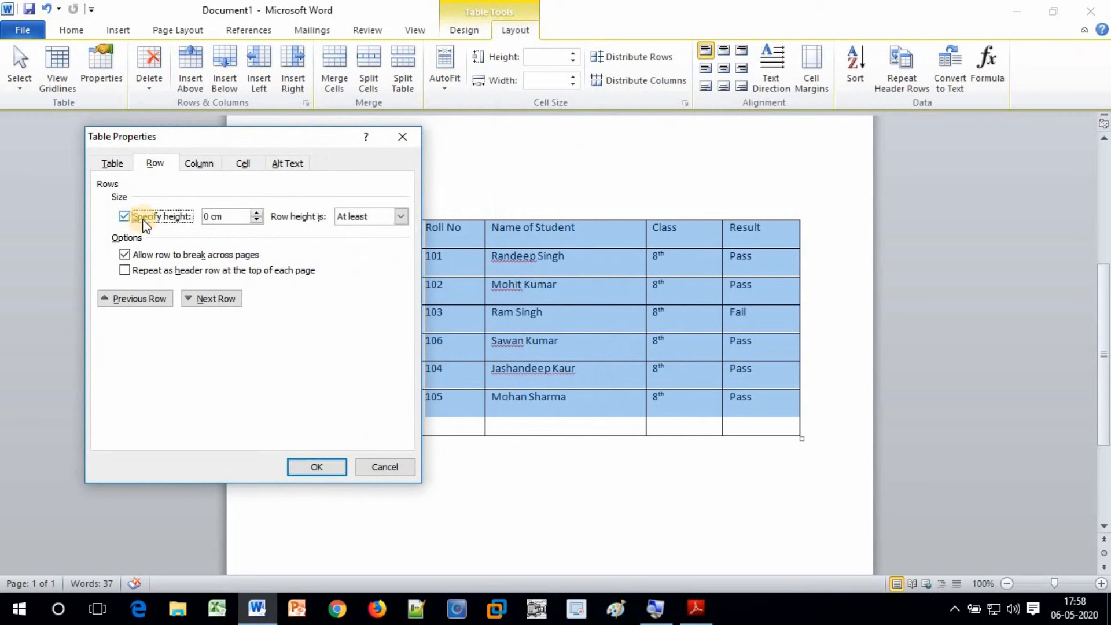
left_click(256, 213)
left_click(256, 213)
left_click_drag(255, 210, 254, 210)
left_click(255, 211)
left_click(255, 211)
left_click(208, 216)
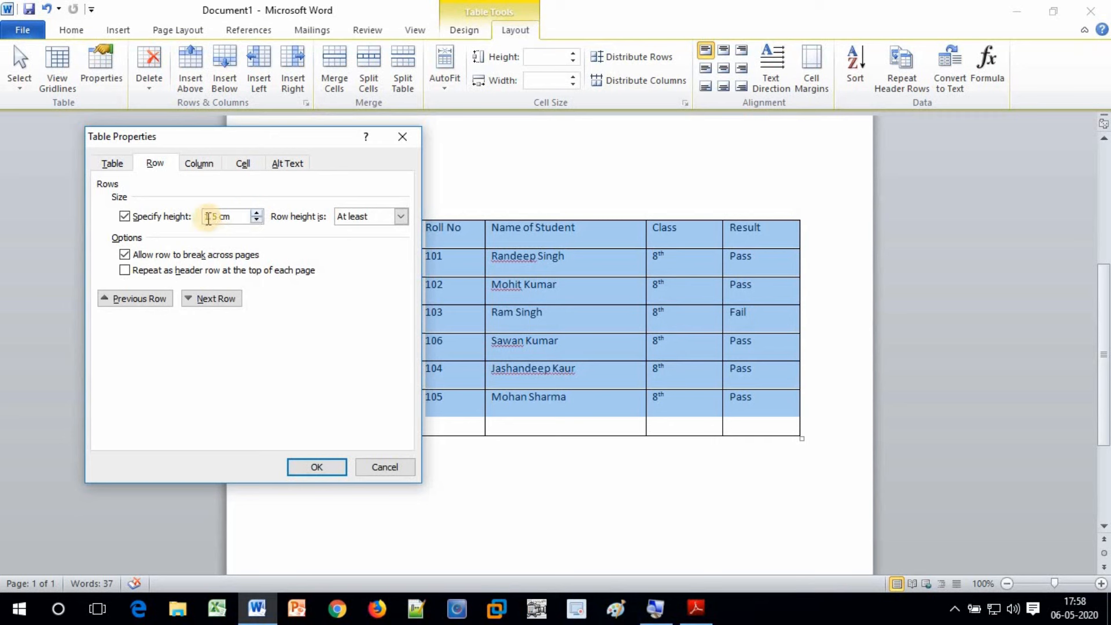
left_click(312, 467)
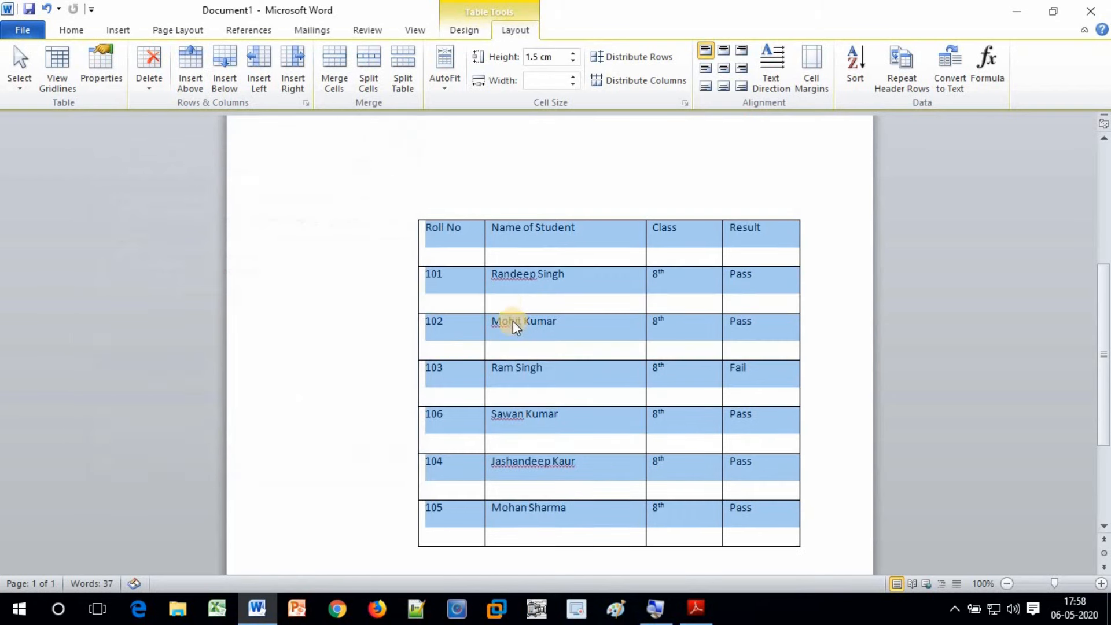
left_click(546, 382)
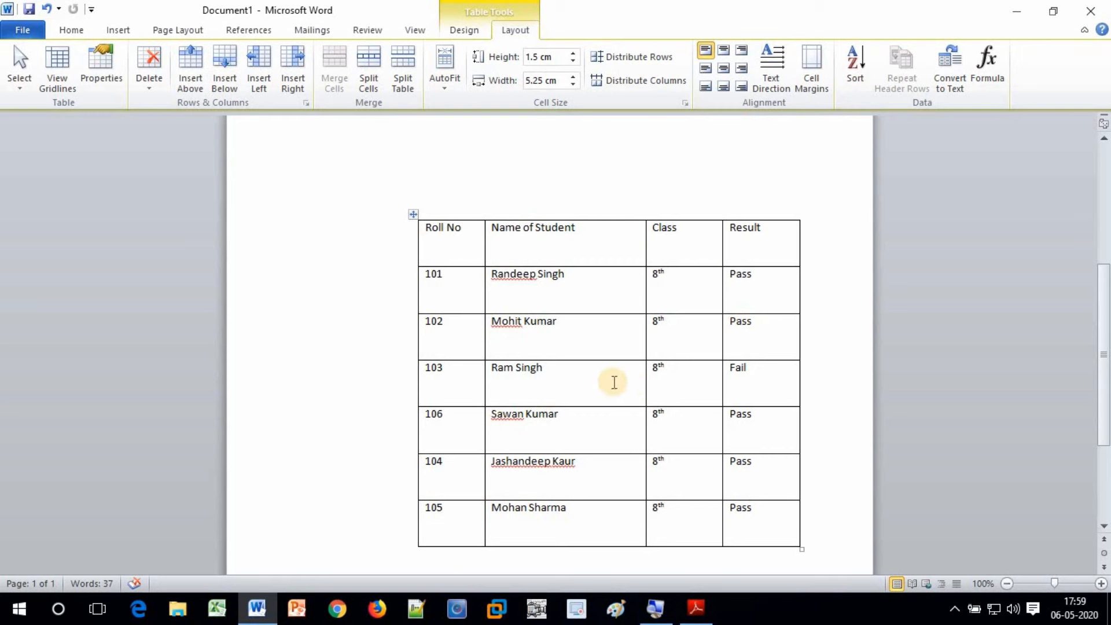
scroll(609, 380, "down", 1)
Select the whole table and bring up the Column settings in Table Properties
key("ctrl+a")
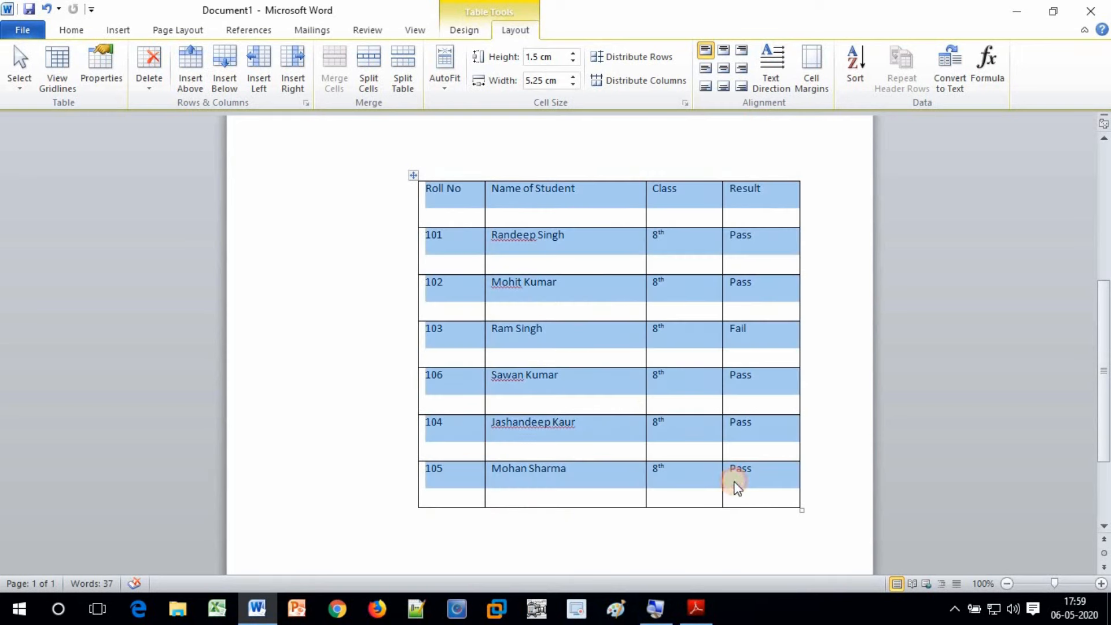
left_click(102, 67)
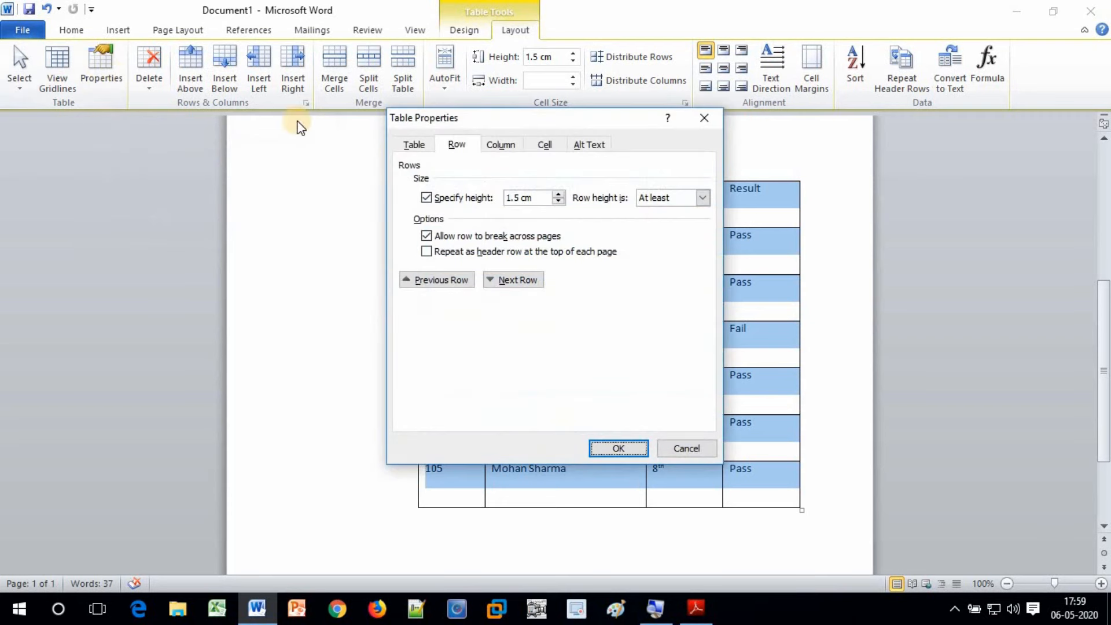
left_click(499, 146)
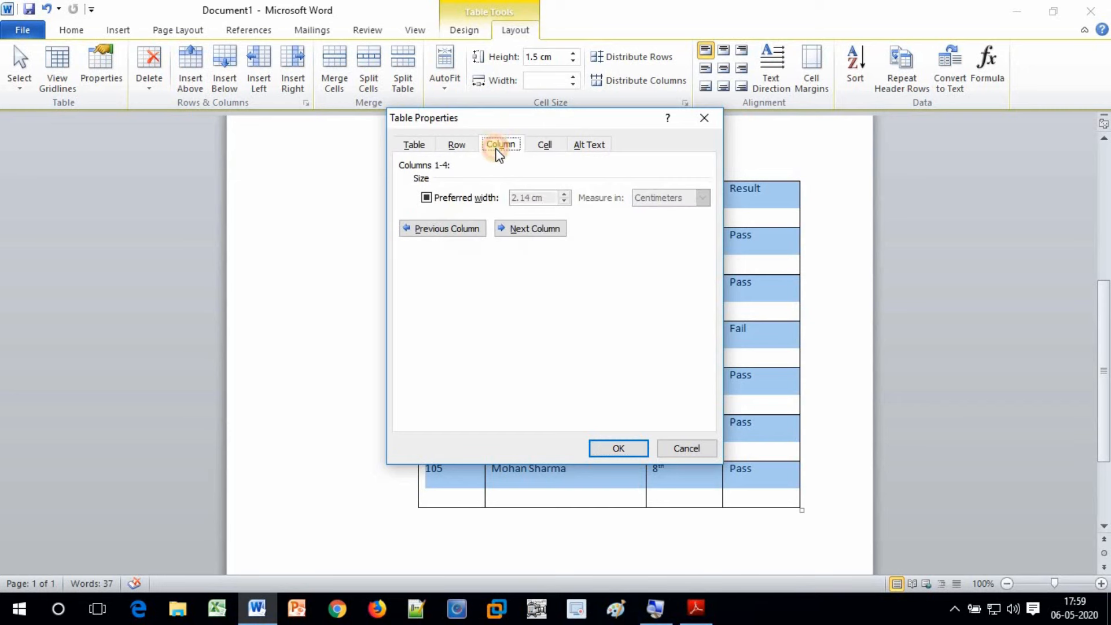
left_click_drag(498, 123, 224, 118)
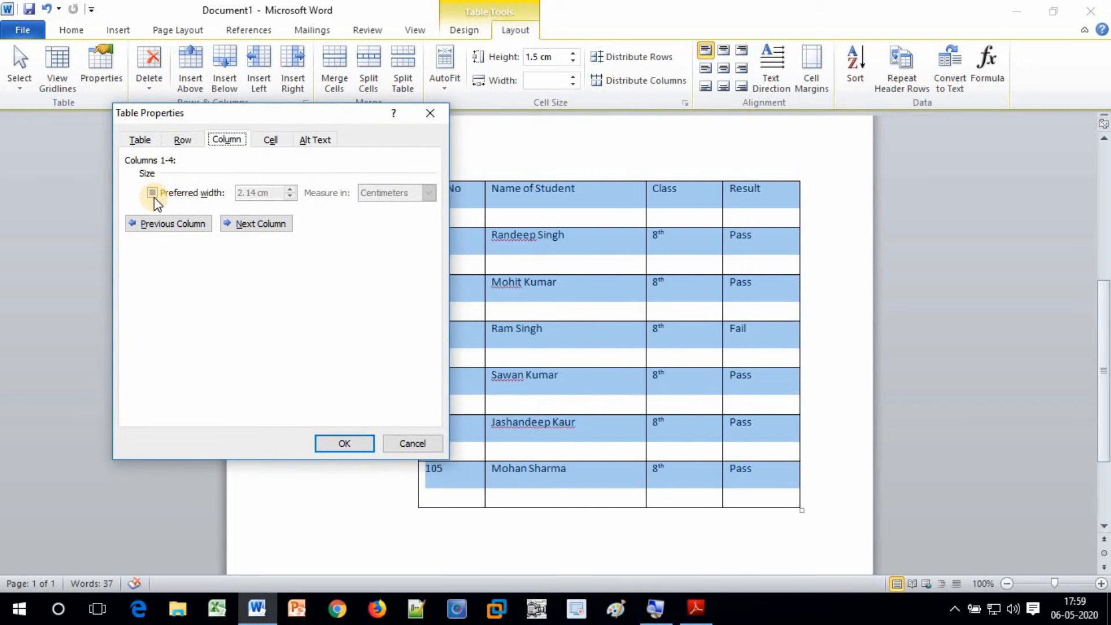
Give all four columns a preferred width of 3 cm and apply it
left_click(153, 193)
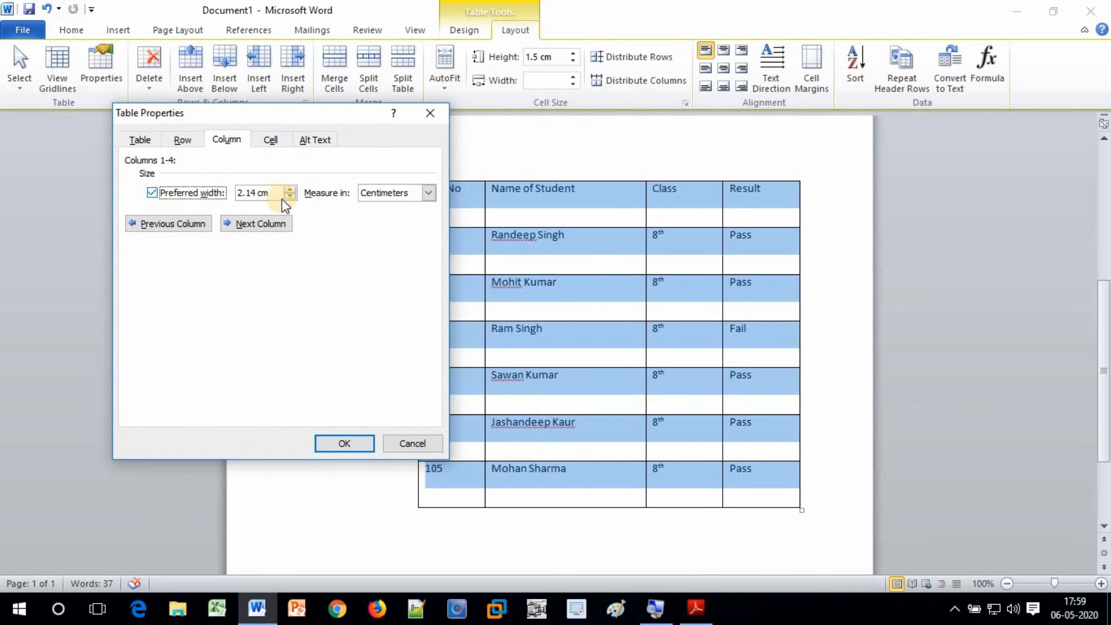
left_click(293, 188)
left_click(293, 189)
left_click(293, 189)
left_click(293, 189)
left_click(293, 189)
left_click(292, 189)
left_click(293, 189)
left_click(293, 189)
left_click(293, 189)
left_click(293, 188)
left_click(291, 197)
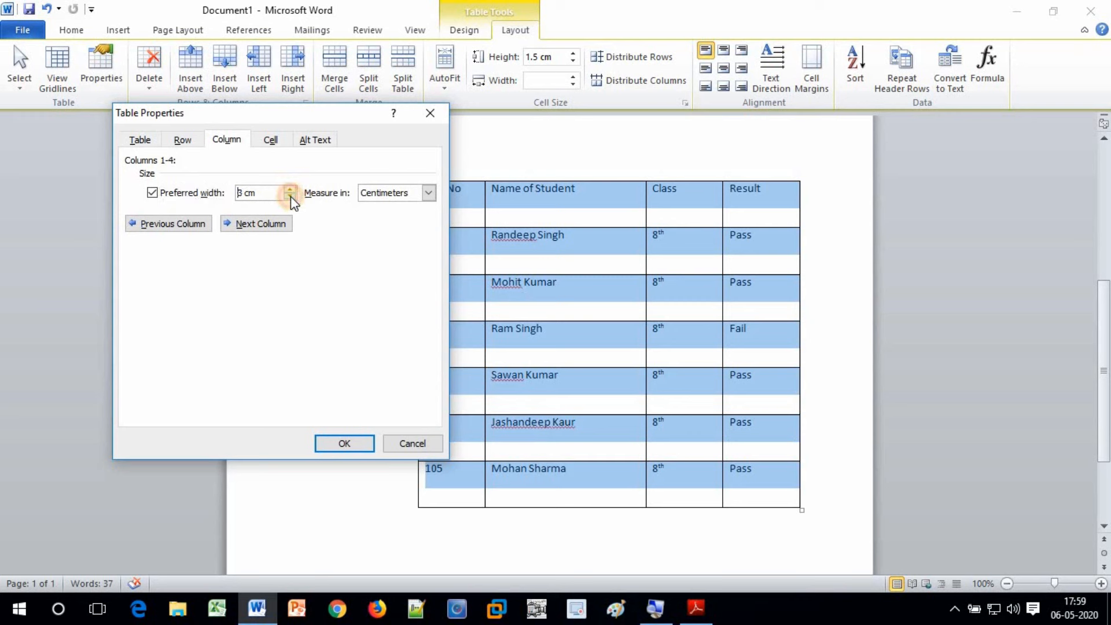
left_click(344, 443)
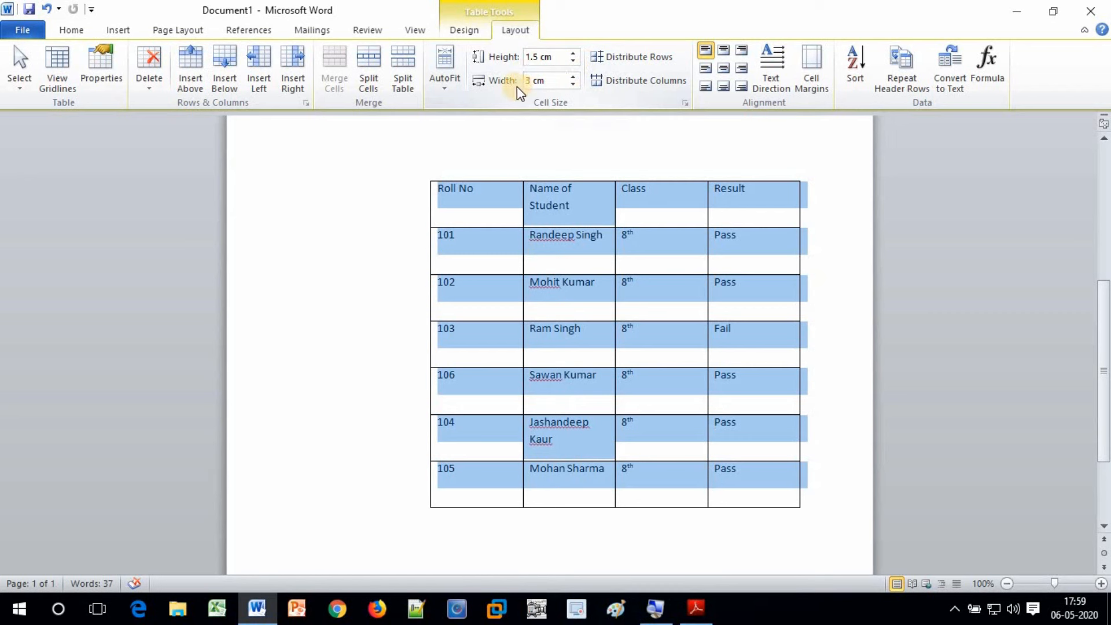
Widen every column to 4 cm with the Cell Size width spinner
left_click(573, 77)
left_click(573, 77)
left_click(573, 77)
left_click(573, 77)
left_click(573, 77)
left_click(574, 77)
left_click(575, 77)
left_click(574, 77)
left_click(574, 77)
left_click(574, 77)
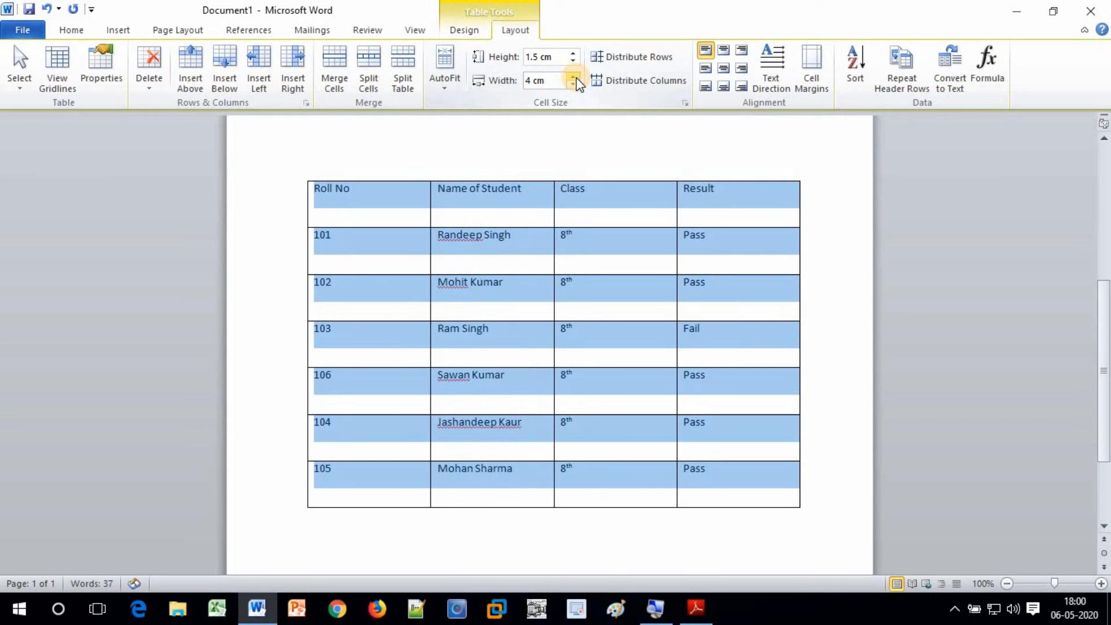
Set every row height to 1 cm with the Cell Size height spinner
left_click(574, 61)
left_click(574, 61)
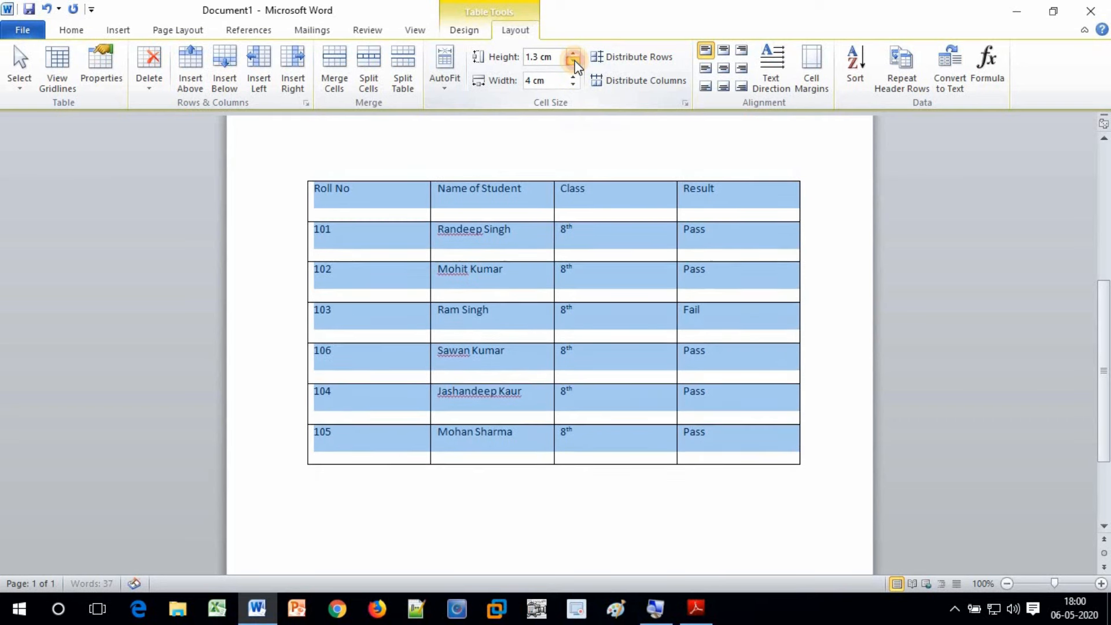
left_click(574, 61)
left_click(574, 60)
left_click(574, 61)
left_click(573, 60)
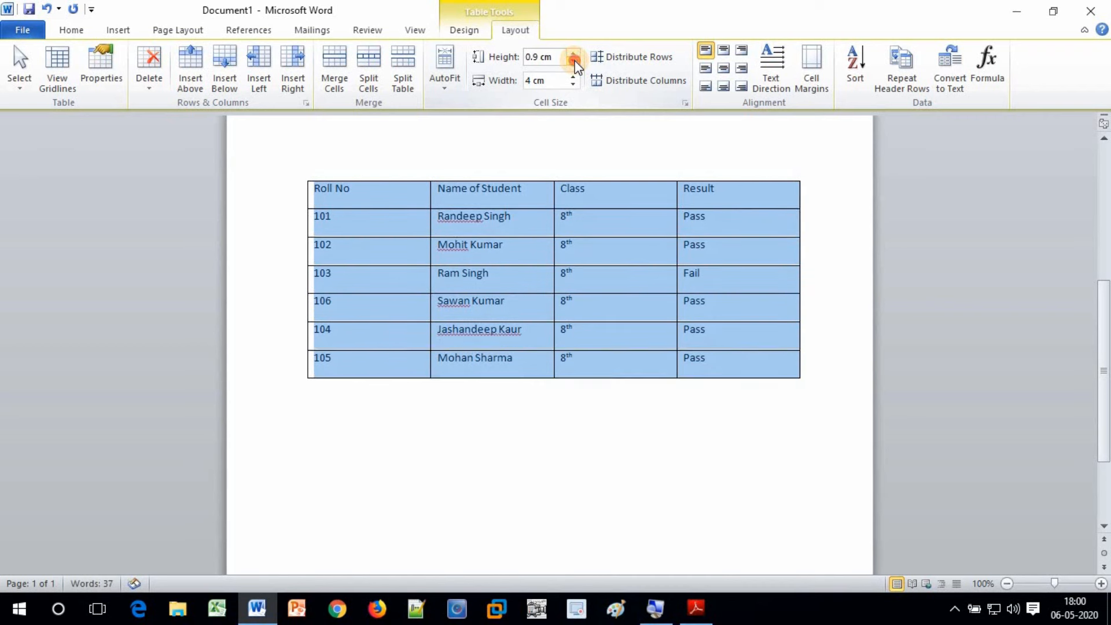
left_click(574, 61)
left_click(573, 53)
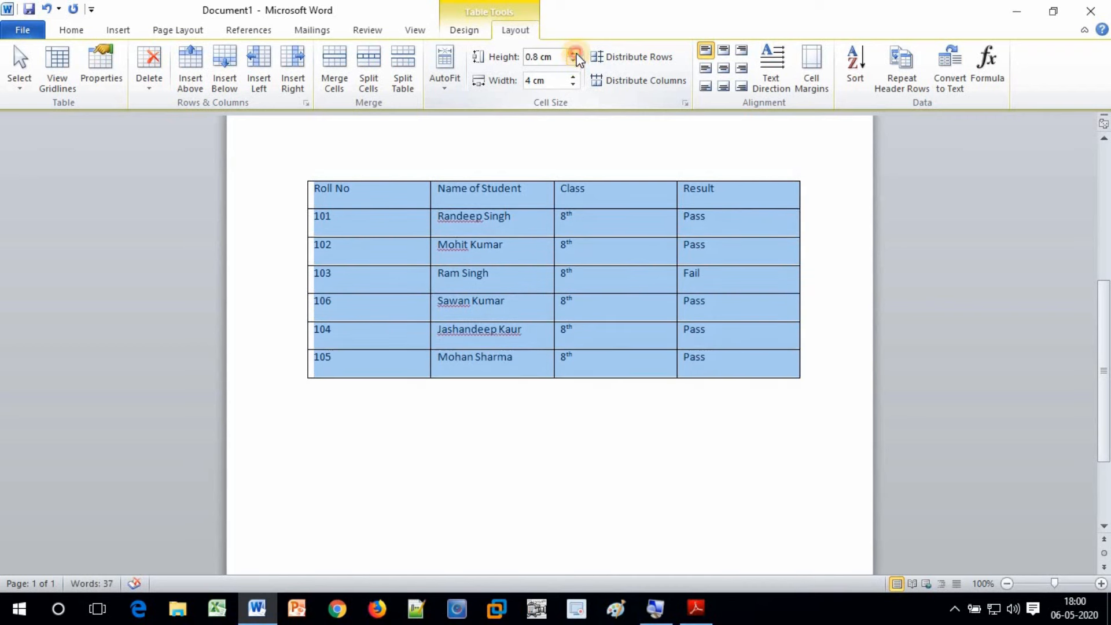
left_click(573, 53)
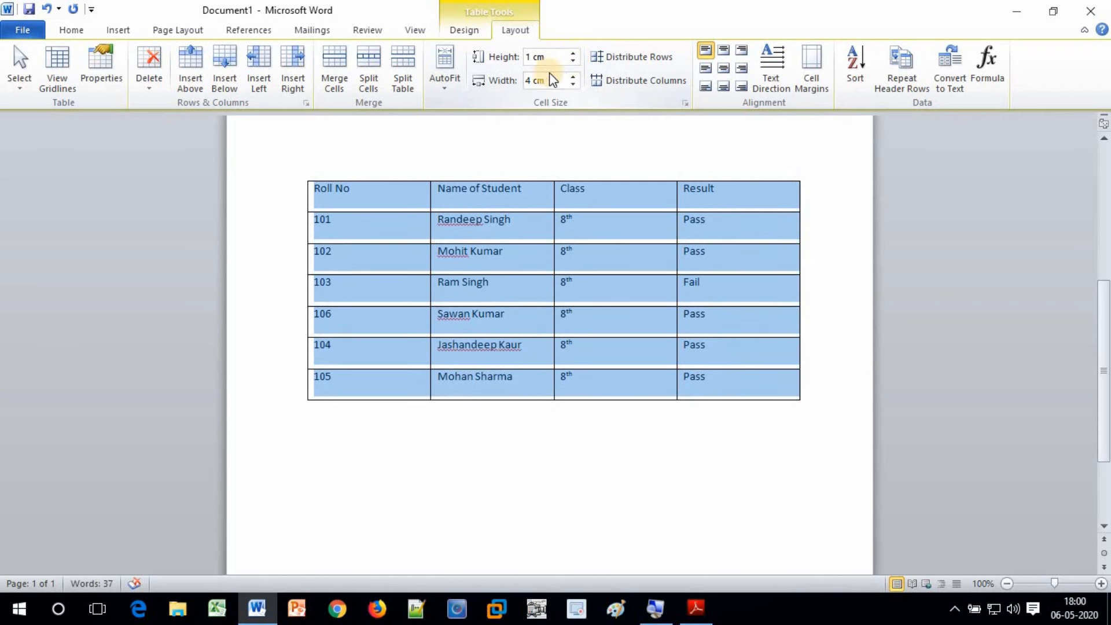
Narrow every column back down to 3.5 cm
left_click(575, 87)
left_click(575, 87)
left_click(574, 87)
left_click(575, 87)
left_click(575, 87)
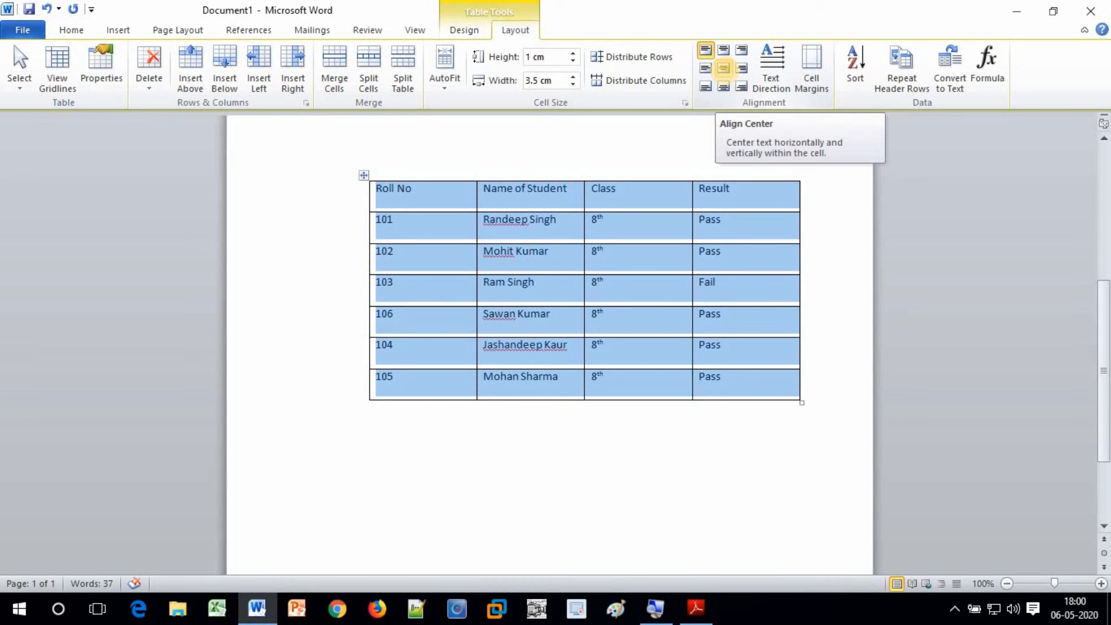
Try centred and top-right alignment, then align all table text Center Left
left_click(725, 71)
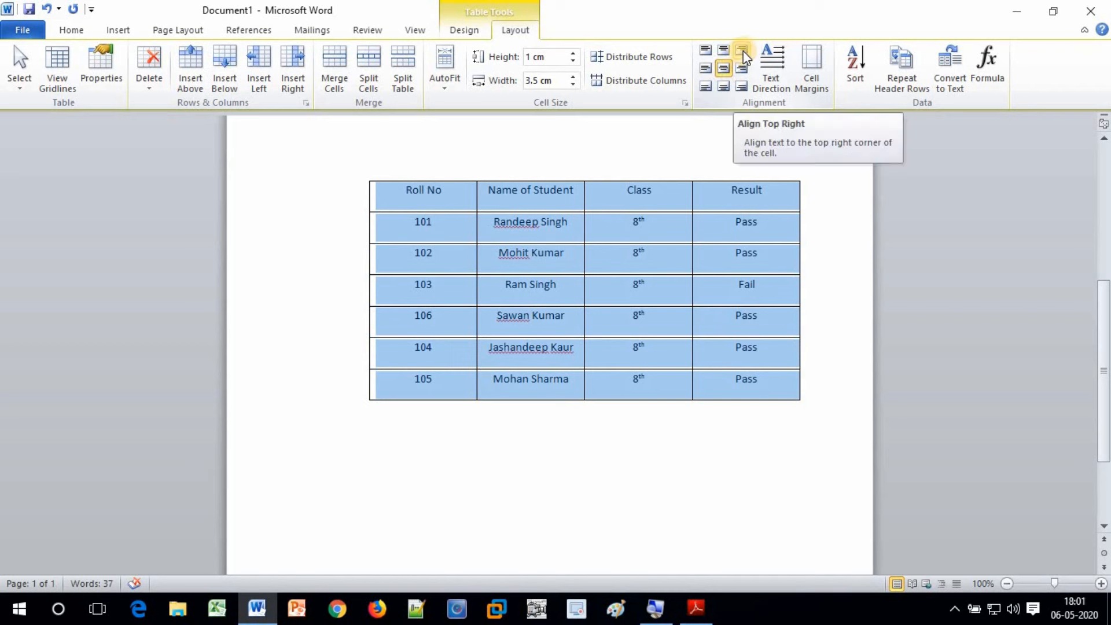
left_click(743, 51)
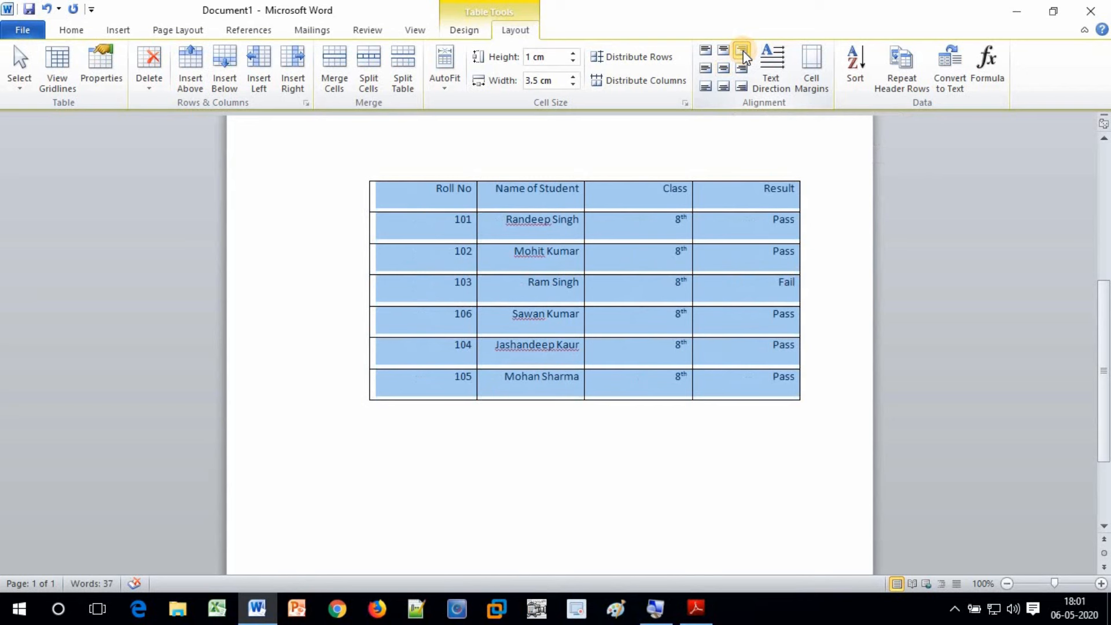
left_click(706, 68)
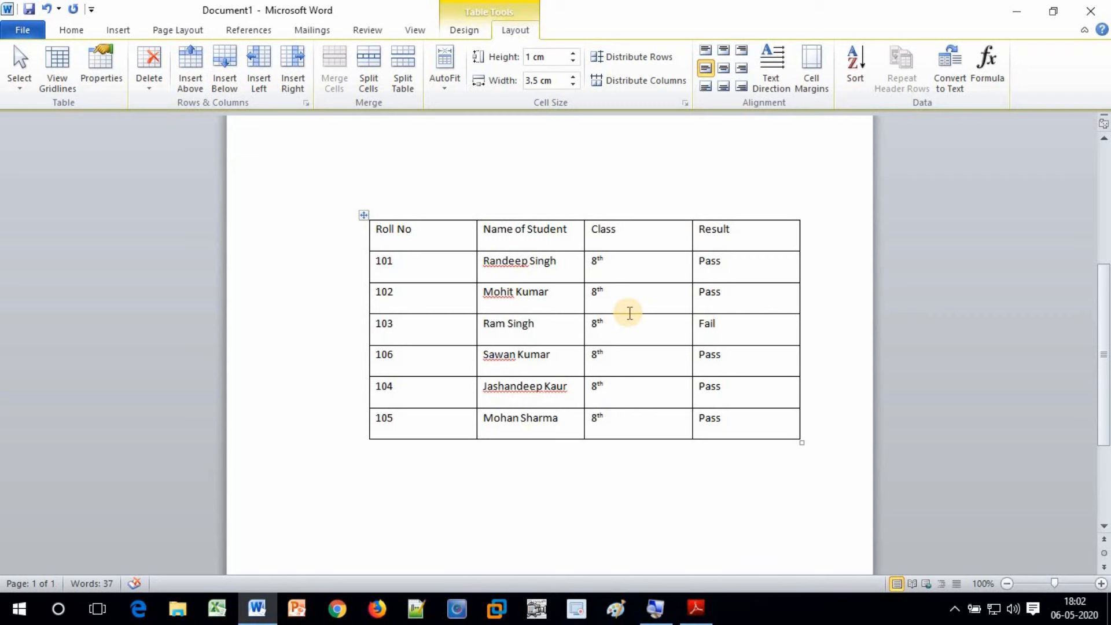
scroll(630, 314, "up", 5)
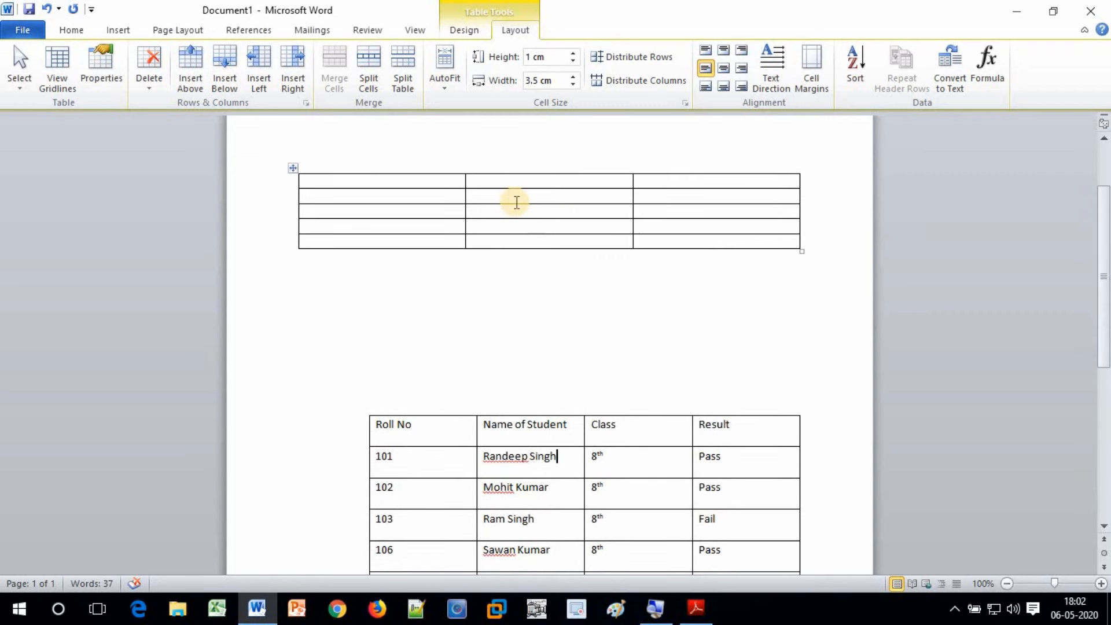
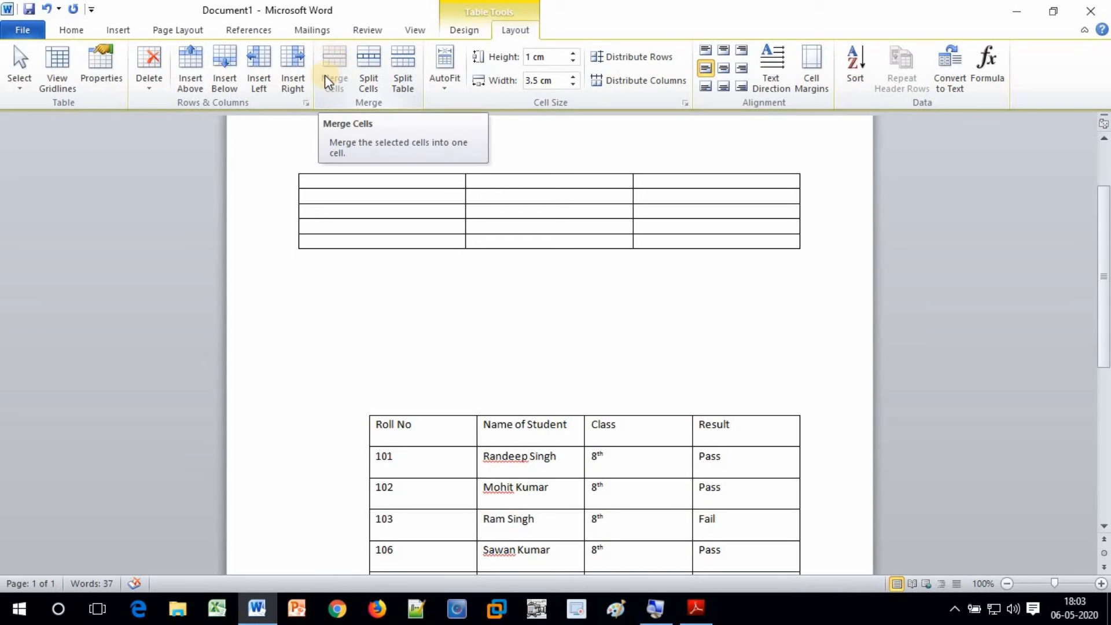
Merge the middle and right cells of rows 2–3 of the empty table into one block
left_click_drag(494, 198, 637, 206)
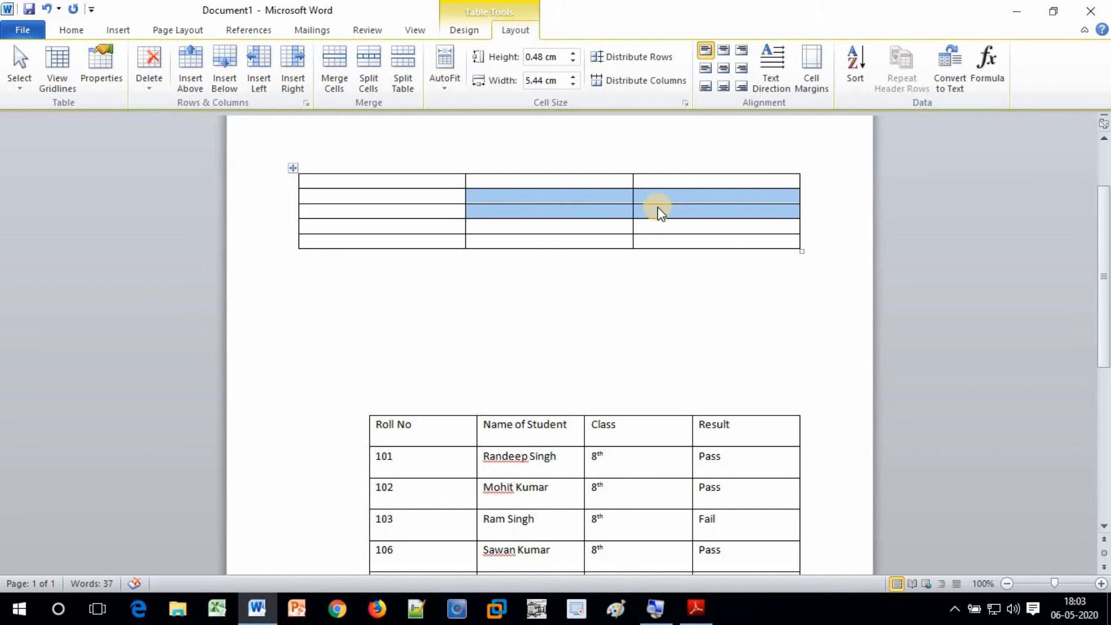
left_click(331, 58)
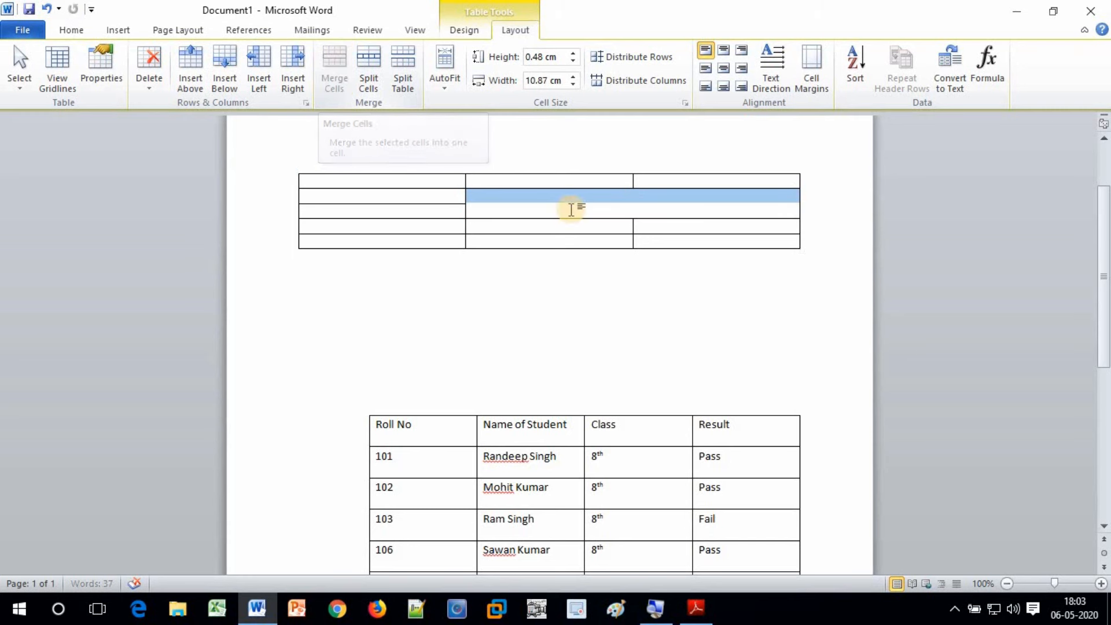
left_click(533, 207)
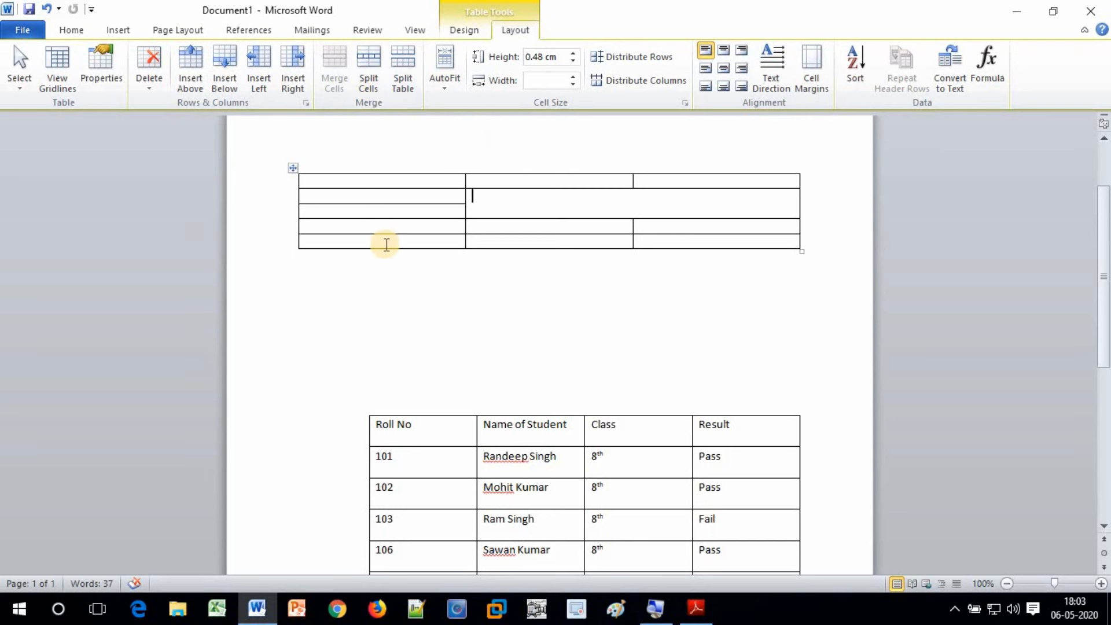
Split the left third-row cell into 2 columns and 2 rows
left_click(353, 212)
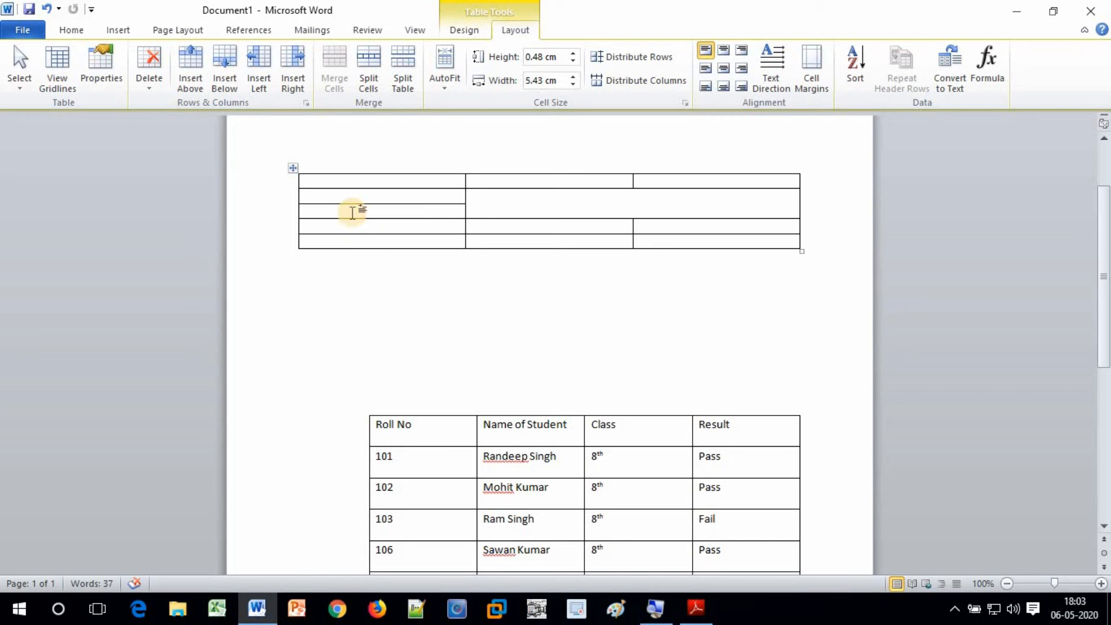
left_click(373, 63)
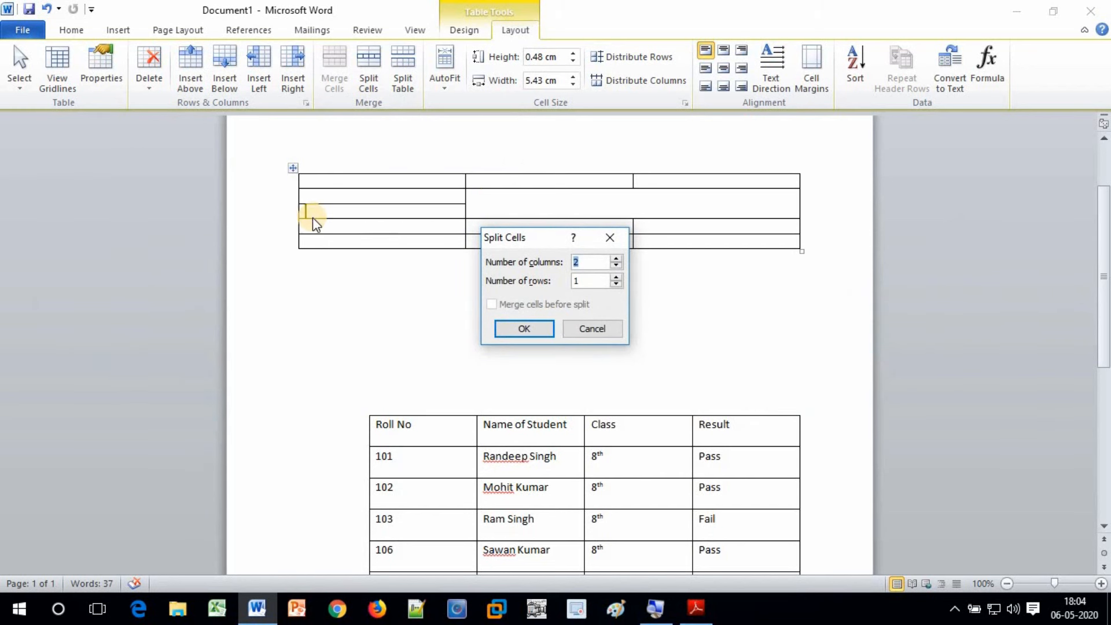
left_click(617, 279)
left_click_drag(587, 282, 565, 284)
left_click(516, 332)
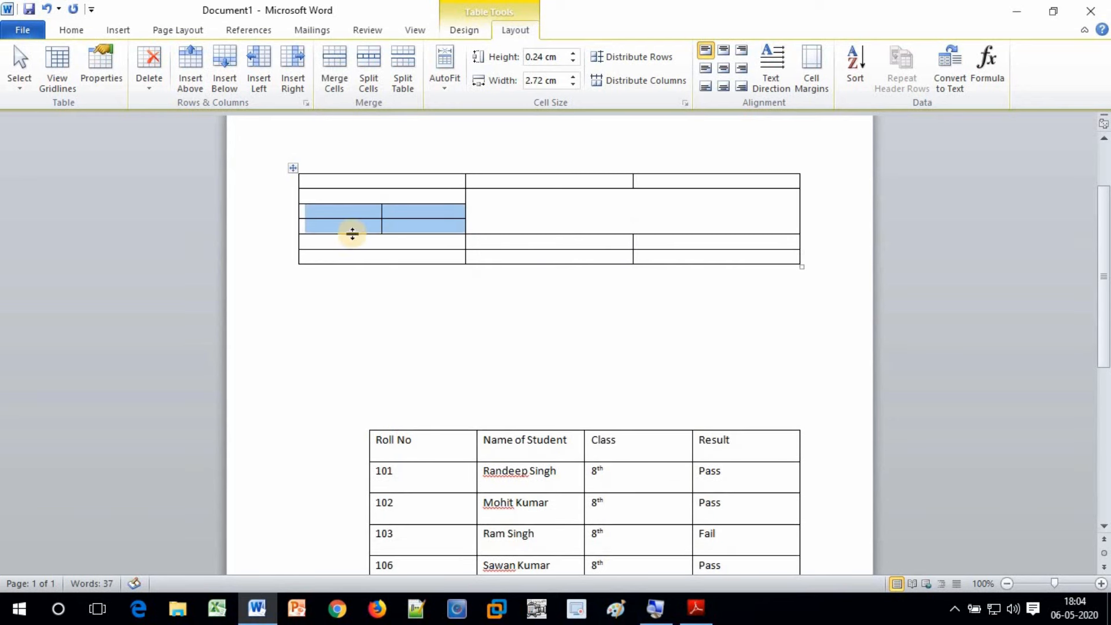
Select the four new sub-cells to check the two-by-two grid, then deselect them
left_click(336, 215)
left_click(410, 224, "shift")
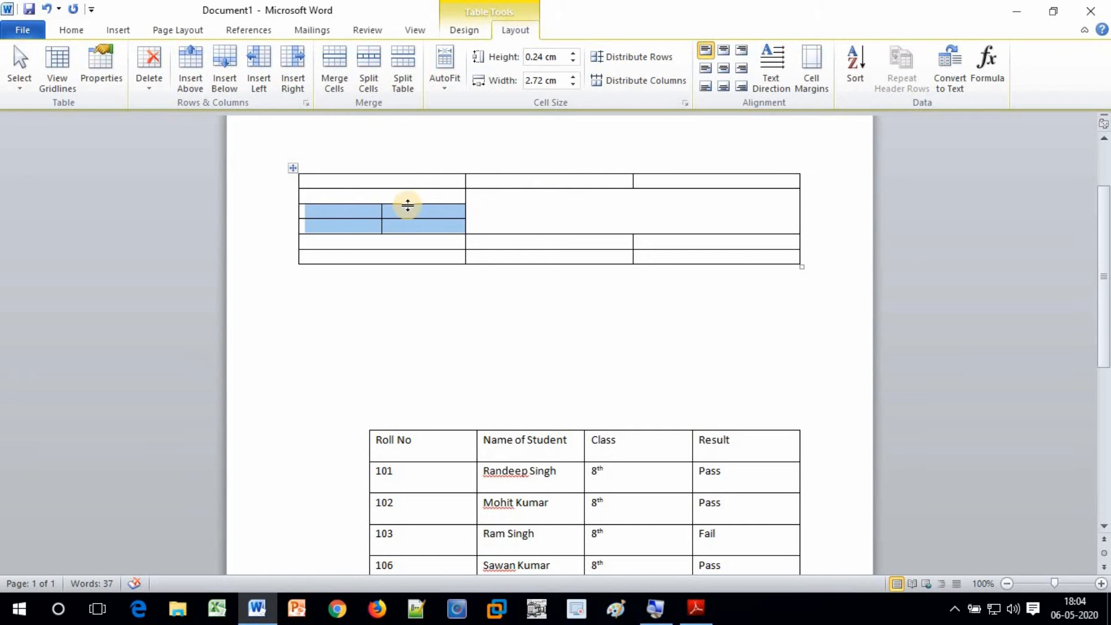
left_click(393, 225)
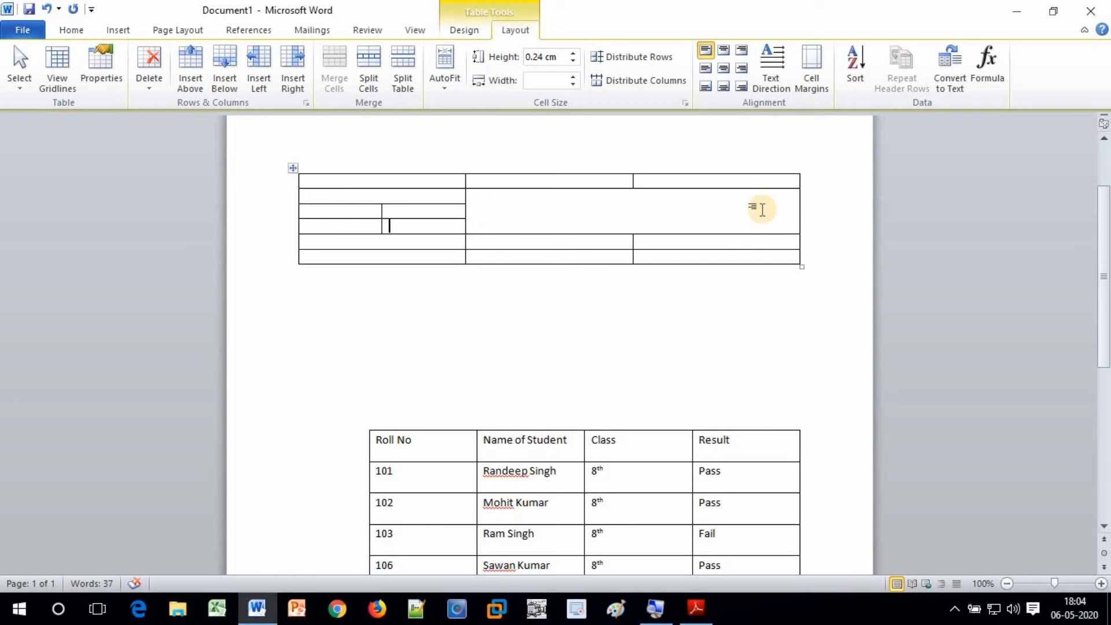
scroll(761, 211, "down", 2)
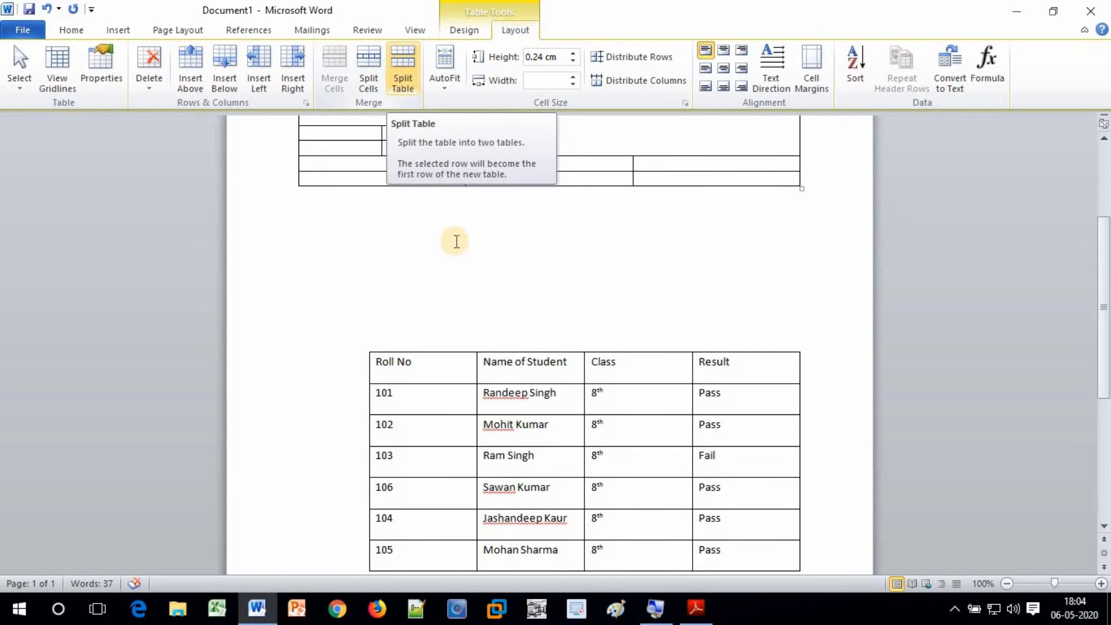
Split the student results table at the 103 row so a second table starts at 103
scroll(454, 240, "down", 2)
left_click(427, 385)
scroll(427, 385, "down", 1)
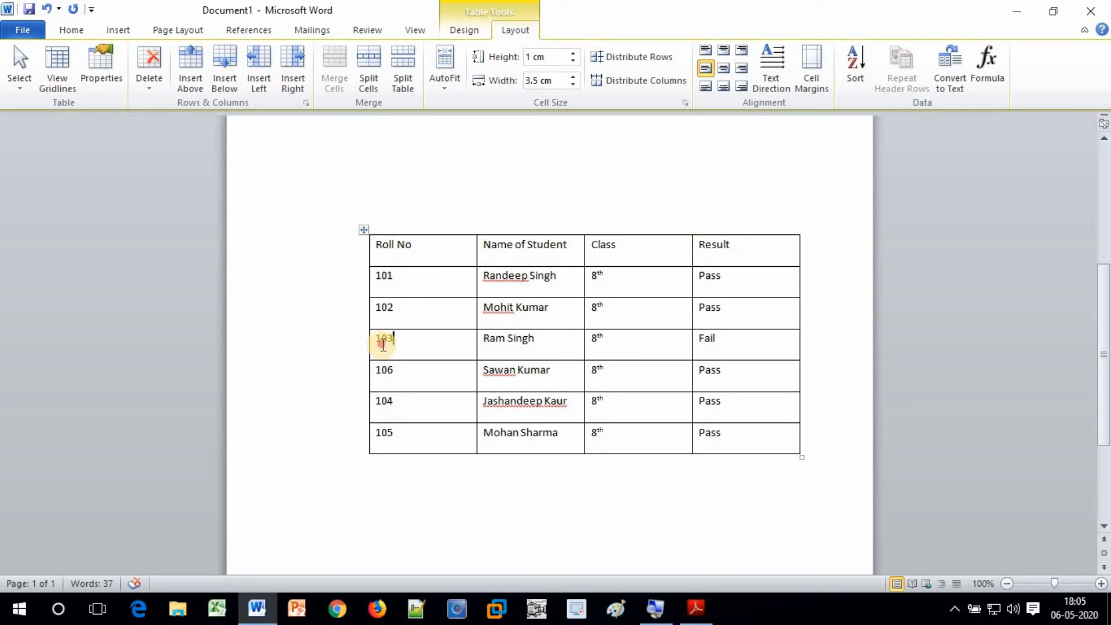
left_click(382, 342)
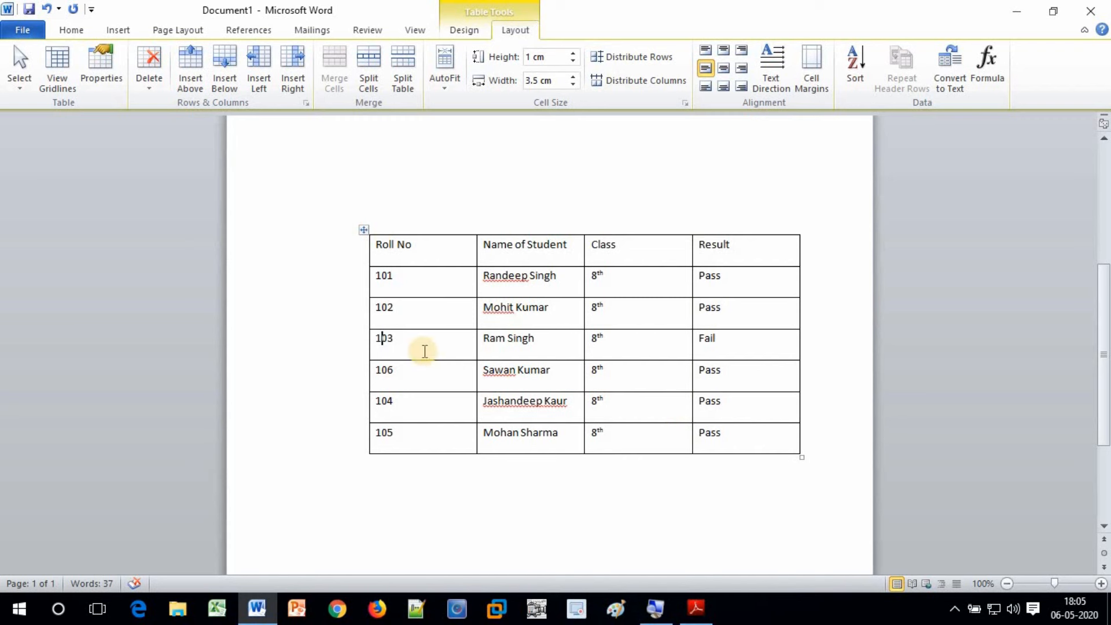
left_click(395, 341)
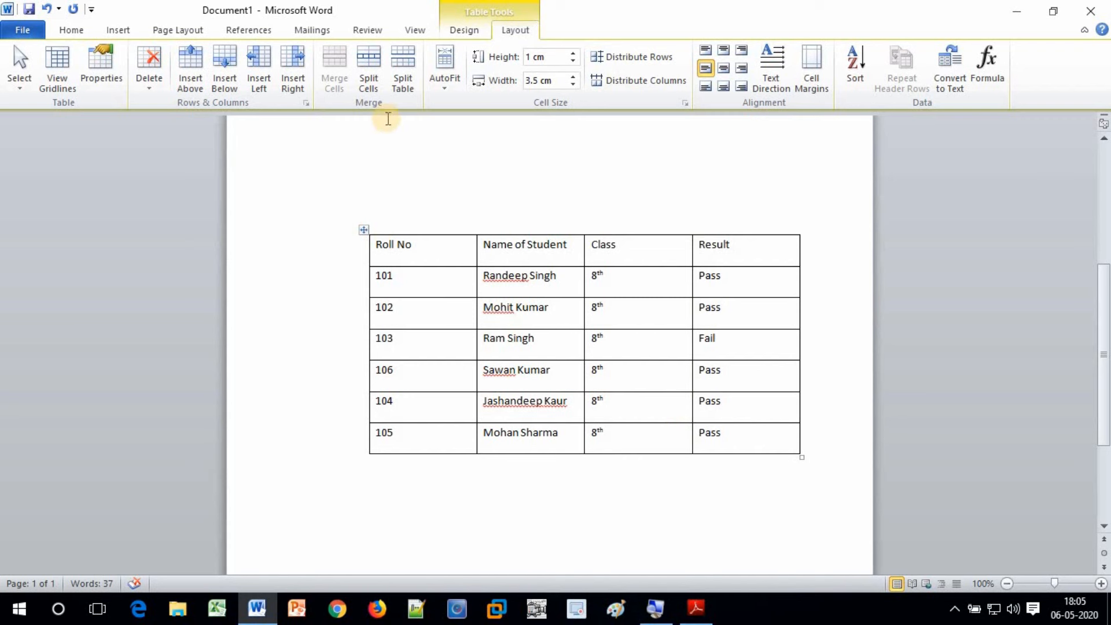
left_click(408, 64)
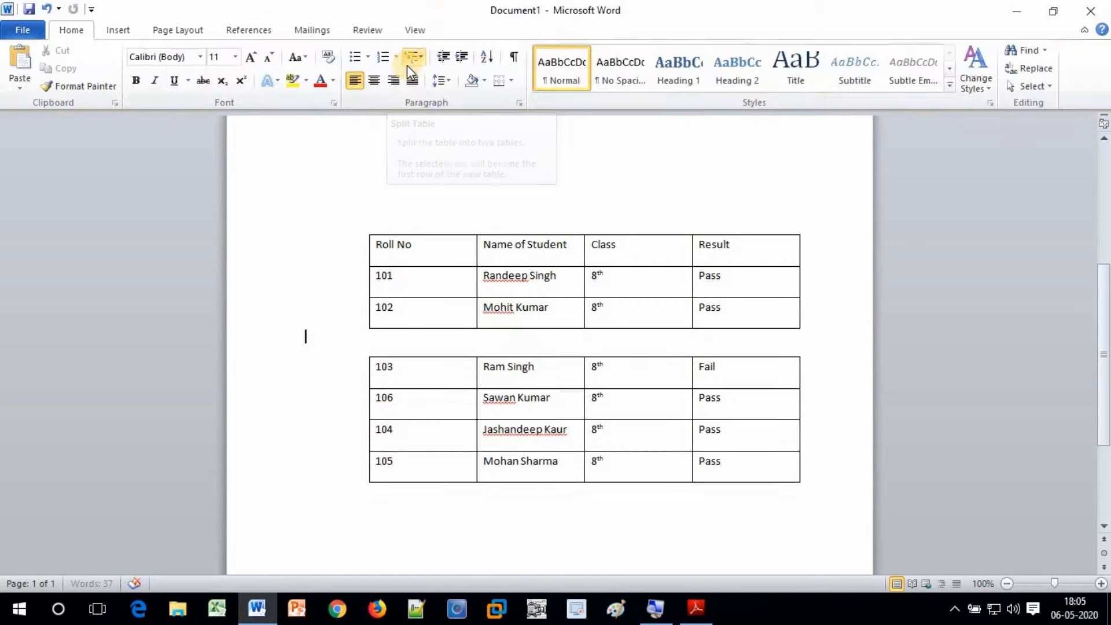
left_click(398, 373)
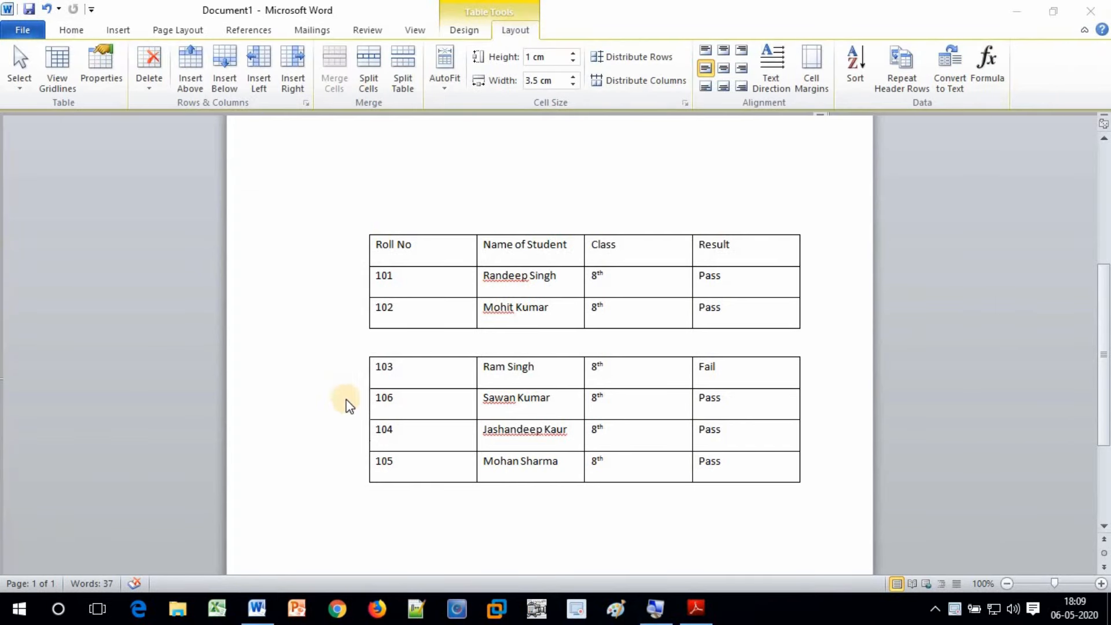
Delete the top empty table with the merged and split cells
scroll(301, 377, "up", 1)
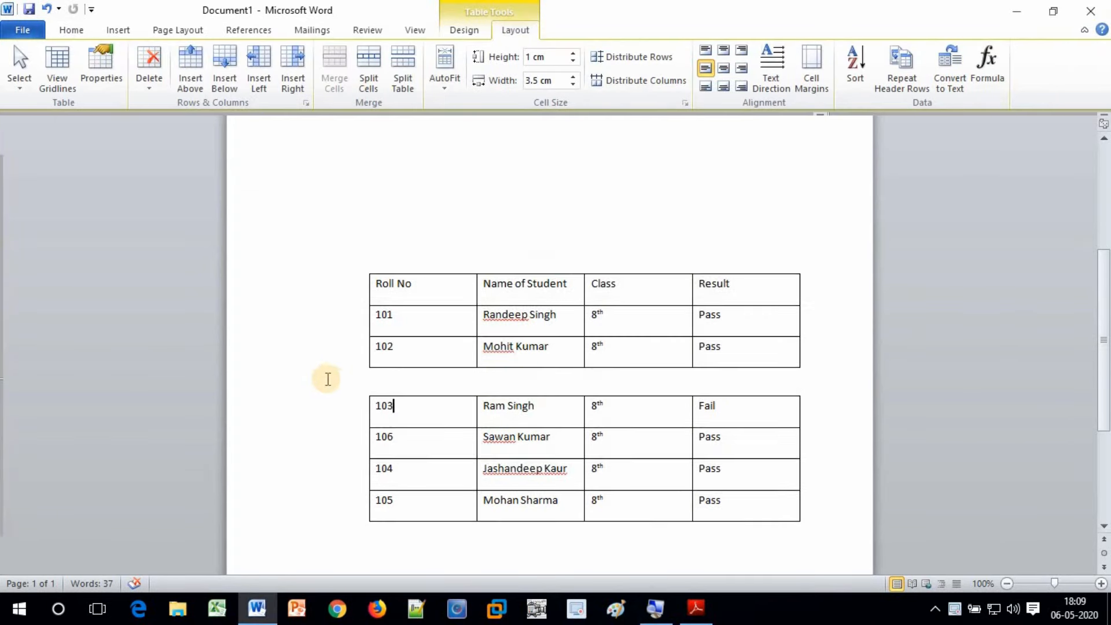
scroll(343, 368, "up", 3)
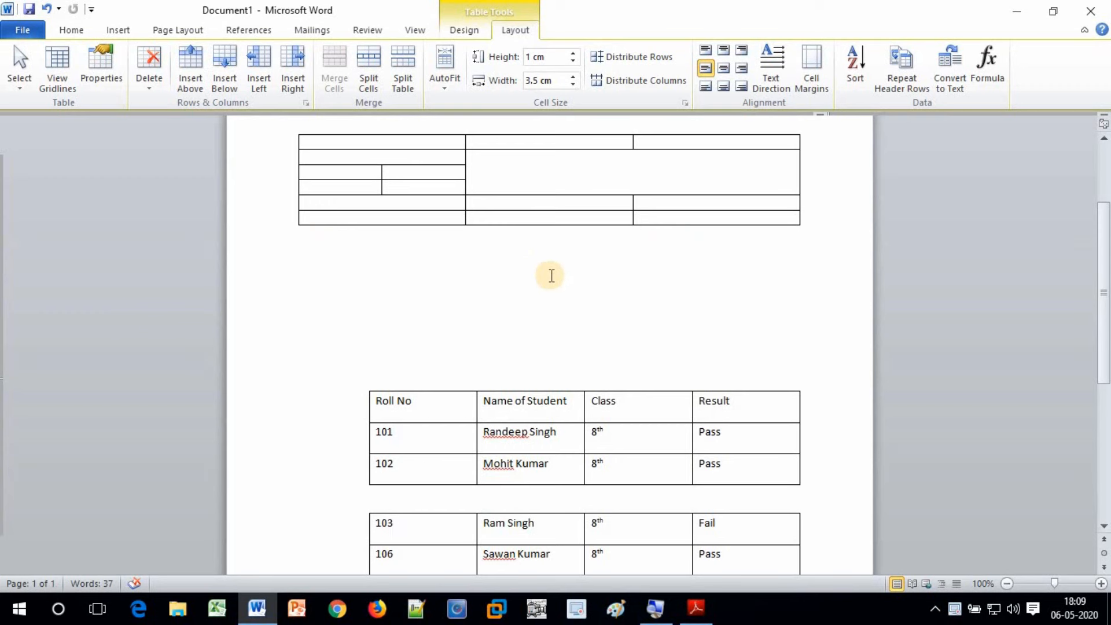
left_click(509, 177)
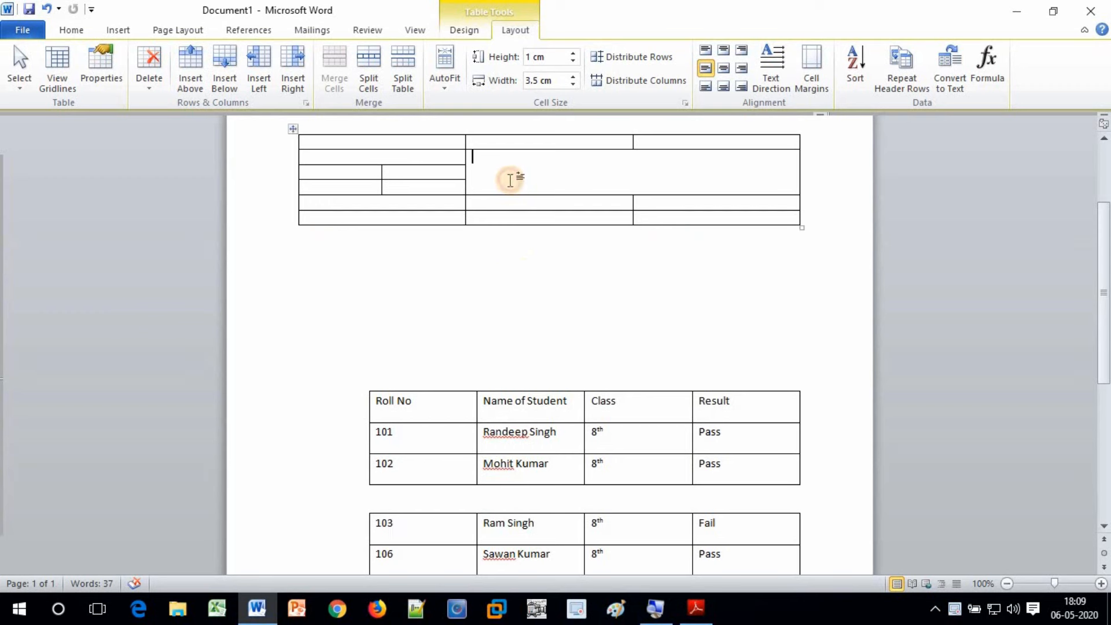
left_click(150, 92)
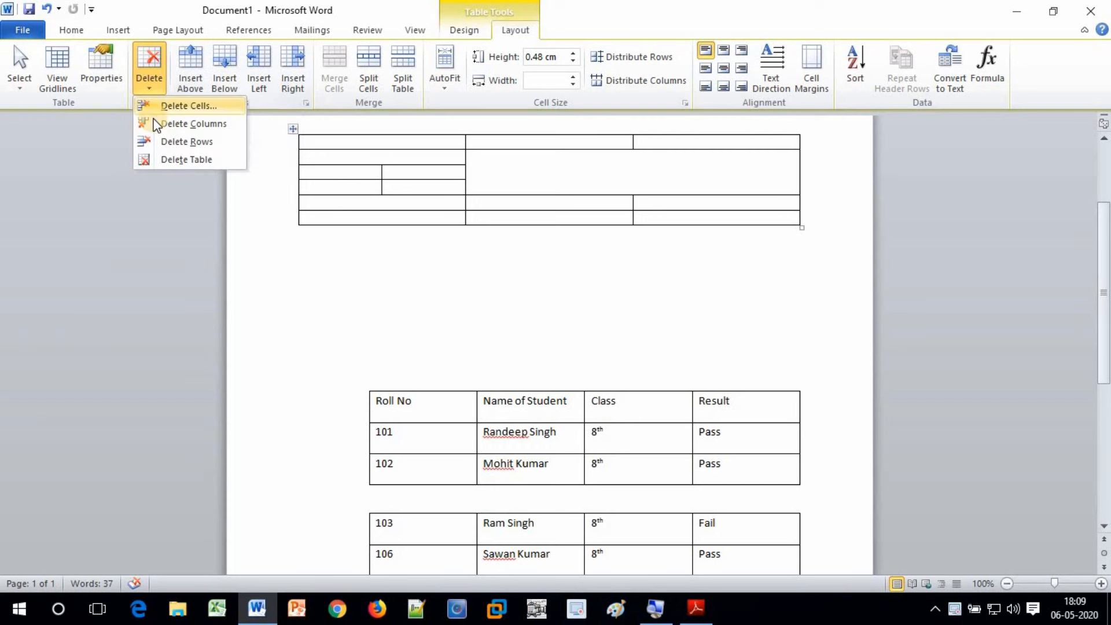
left_click(165, 168)
Delete the remaining table starting at 103, leaving the cursor on the blank page's first line
left_click(427, 345)
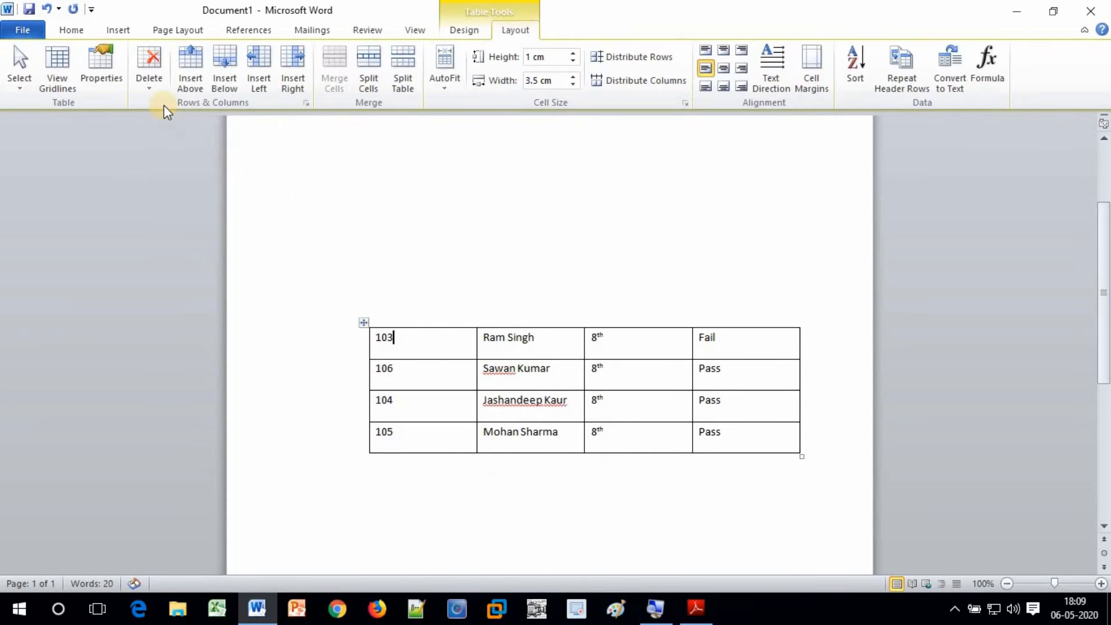
left_click(150, 91)
left_click(192, 159)
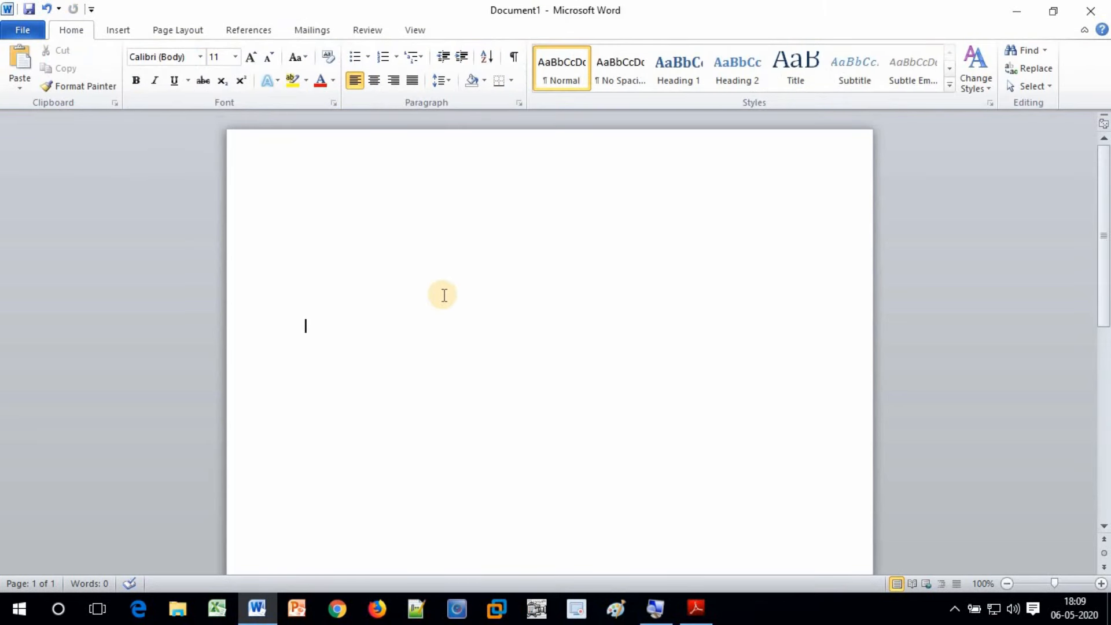
left_click(315, 235)
left_click(322, 200)
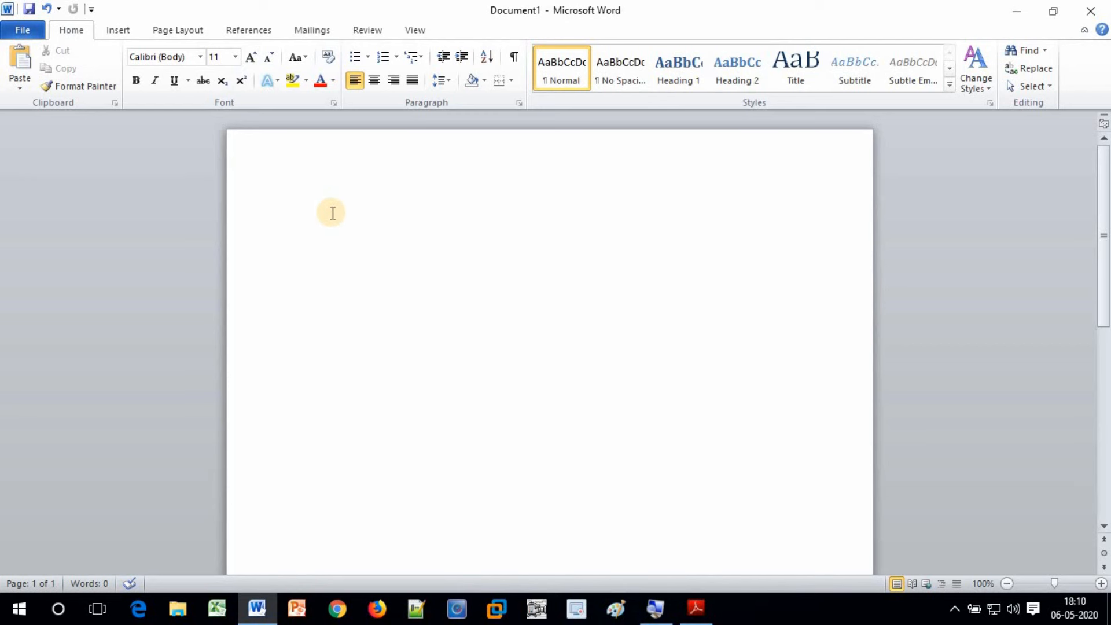
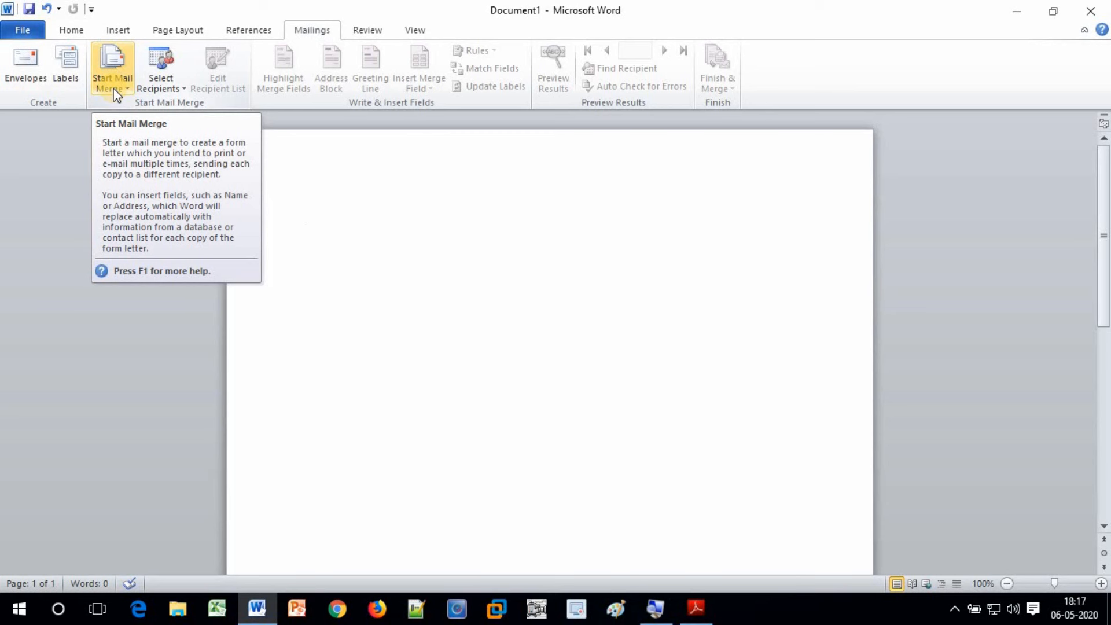
Launch the Step-by-Step Mail Merge Wizard from the Start Mail Merge menu
left_click(114, 90)
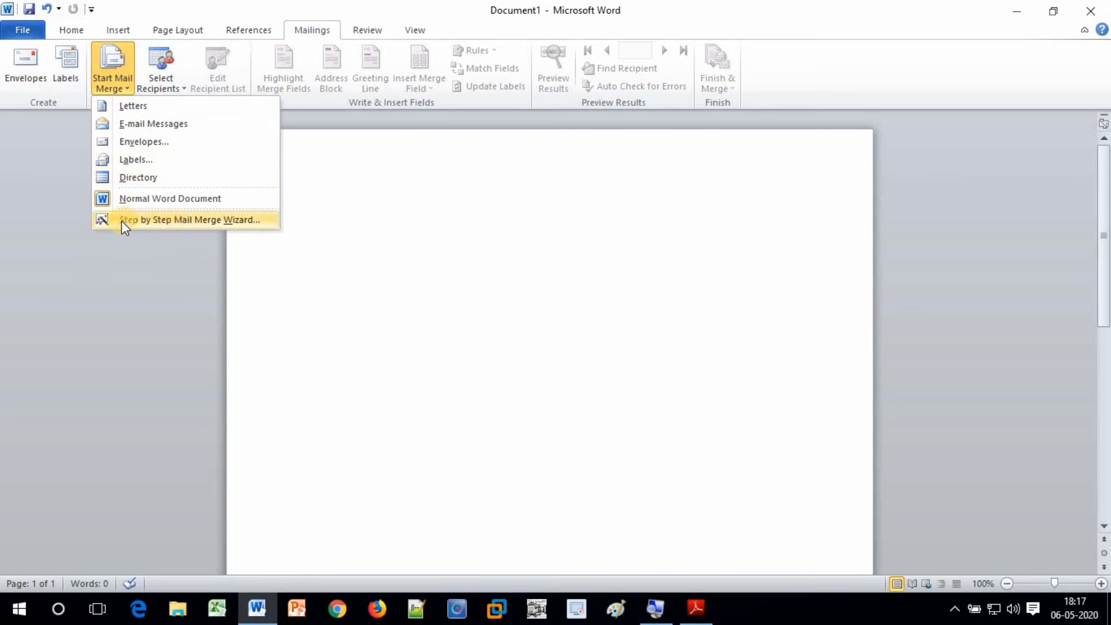
left_click(253, 221)
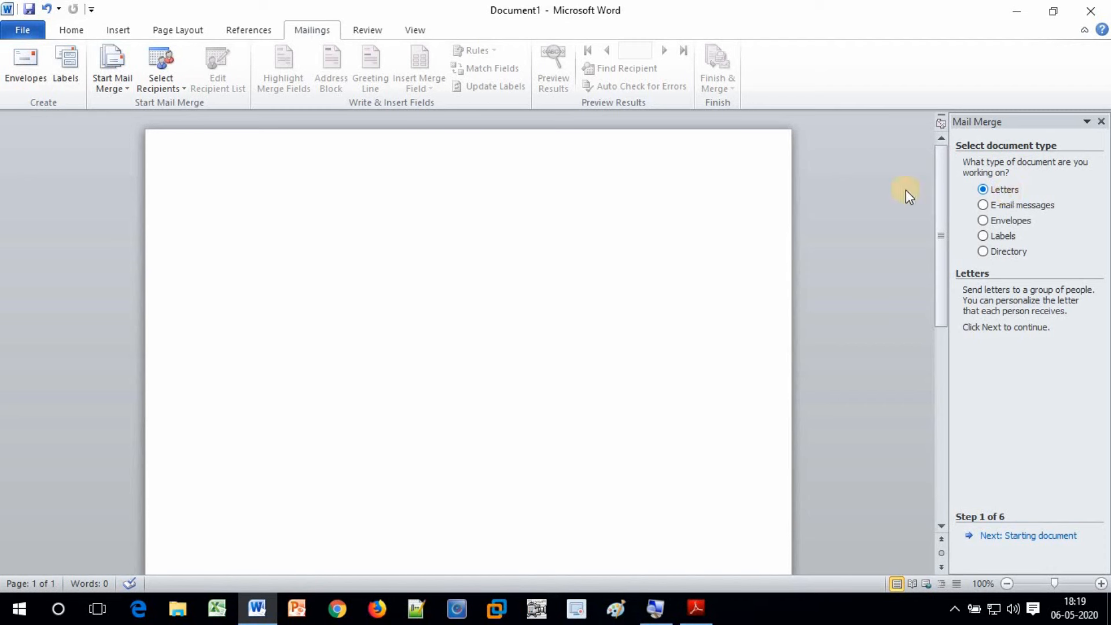
Advance the wizard and choose Use the current document as the starting document
left_click(991, 542)
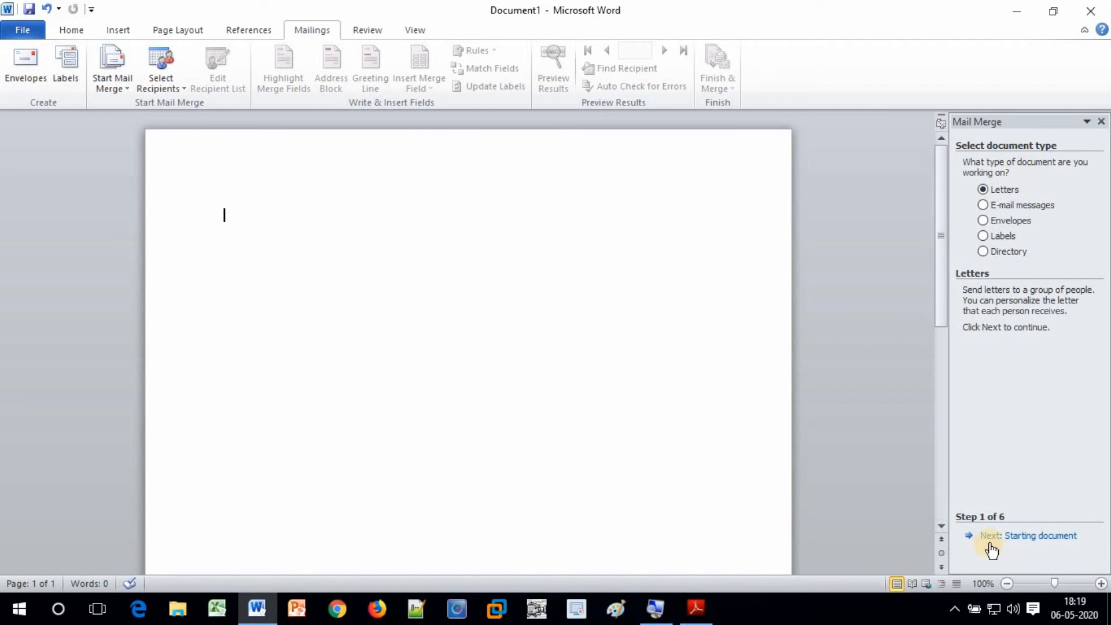
left_click(1023, 541)
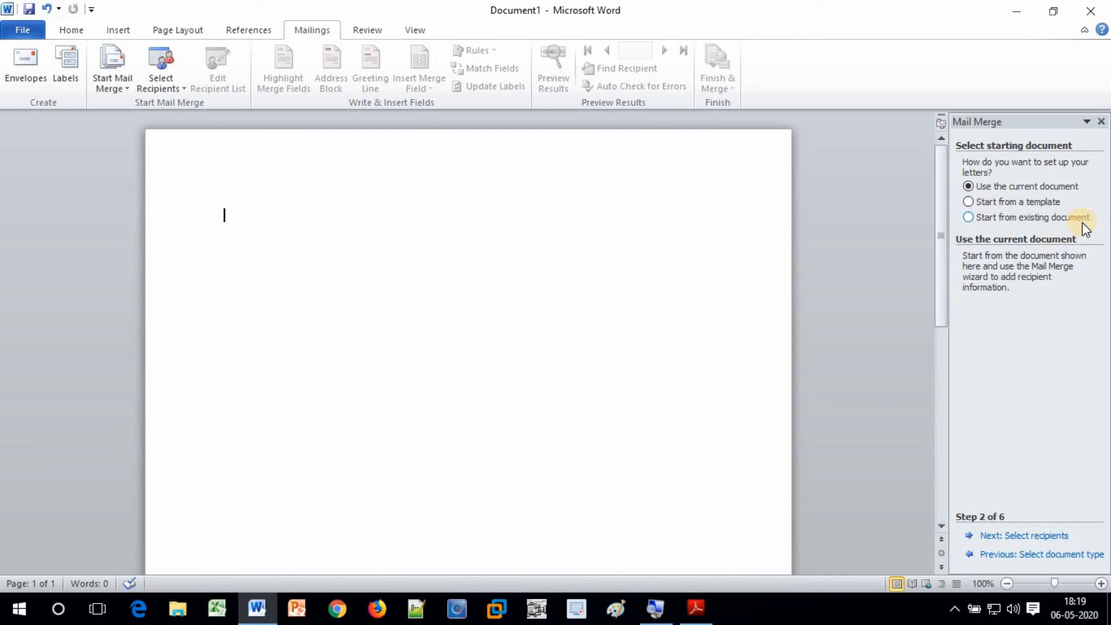
left_click(982, 189)
left_click(1024, 185)
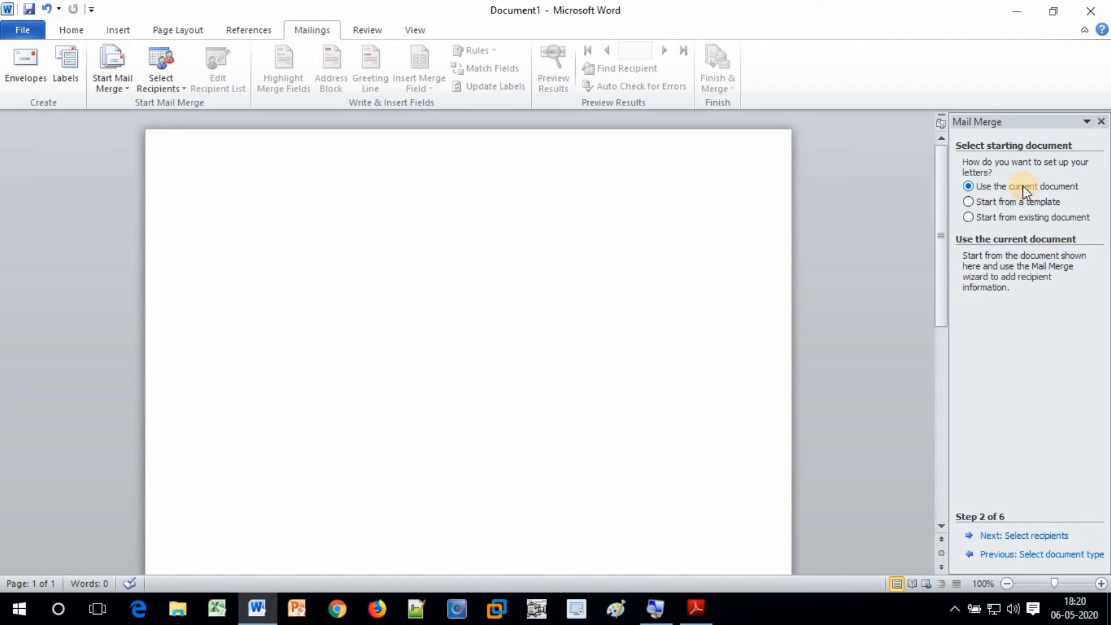
Move to recipient selection, choose Type a new list, and create a new address list
left_click(1022, 537)
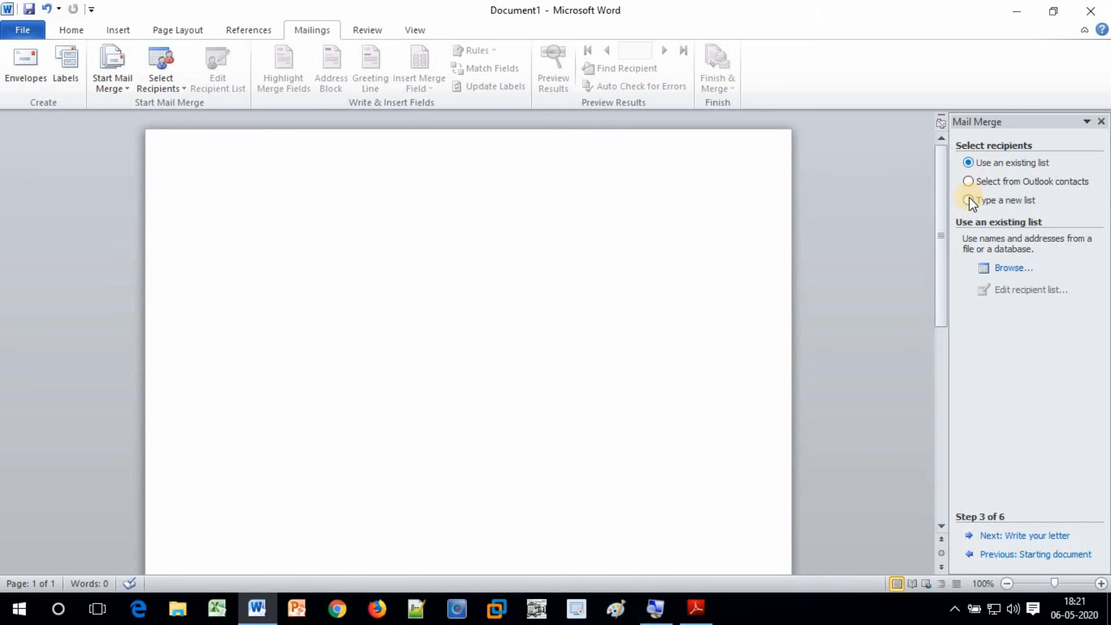
left_click(1005, 202)
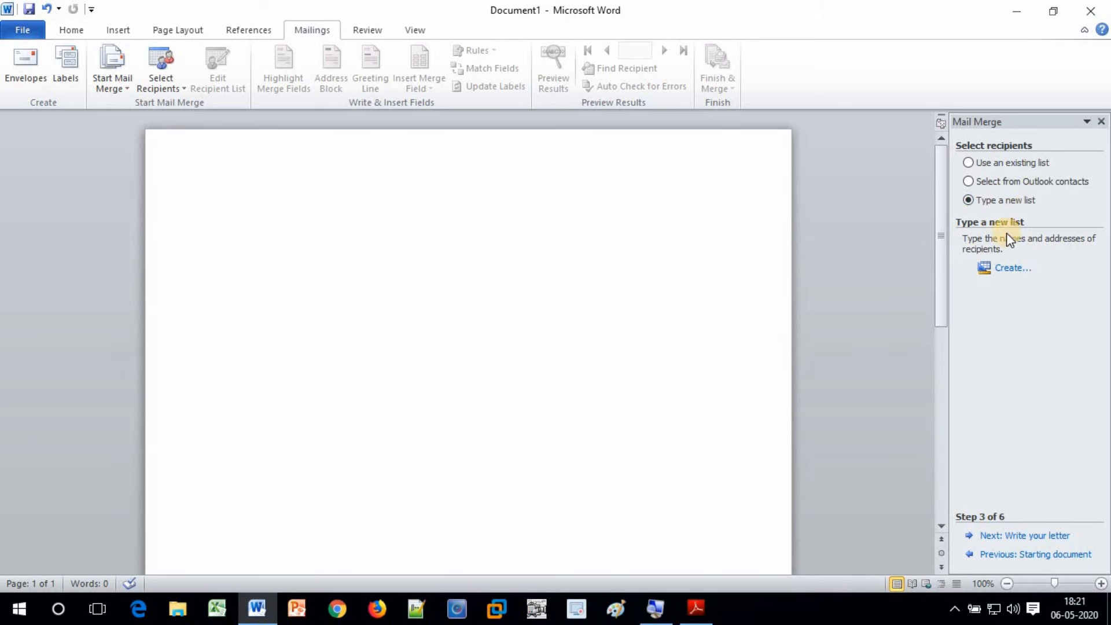
left_click(1008, 272)
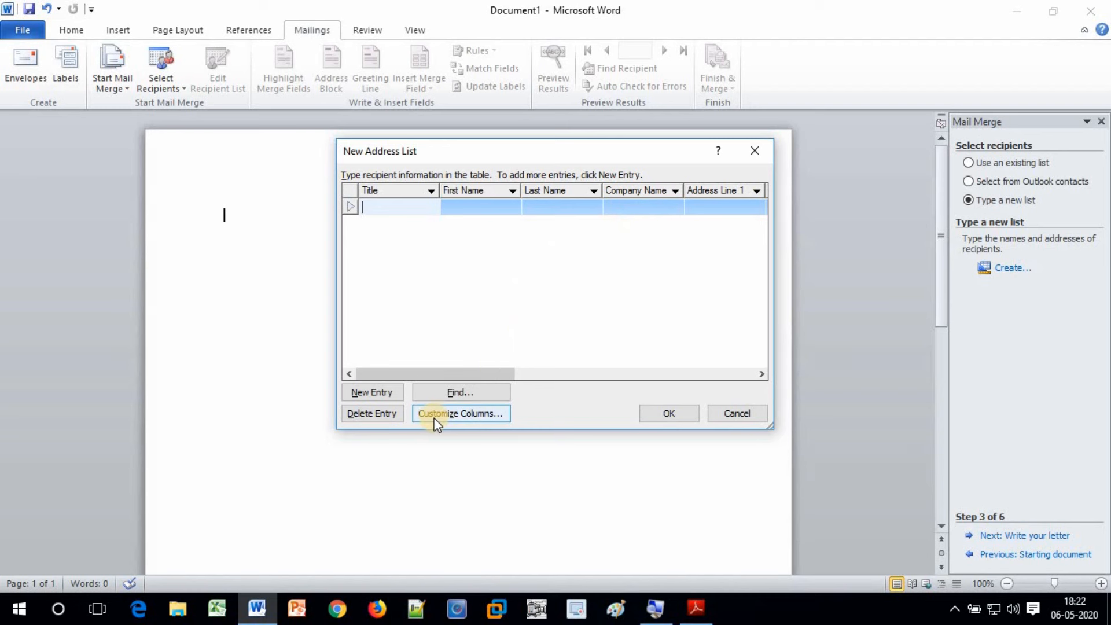
In Customize Address List, review the fields and delete Company Name
left_click(475, 418)
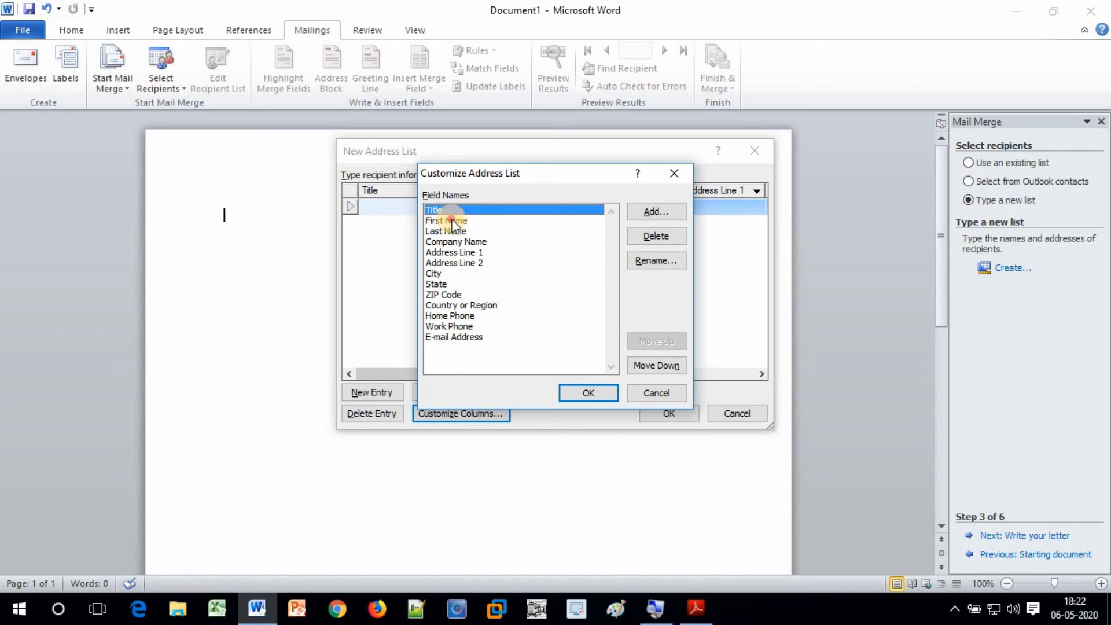
left_click(451, 221)
left_click(456, 232)
left_click(456, 240)
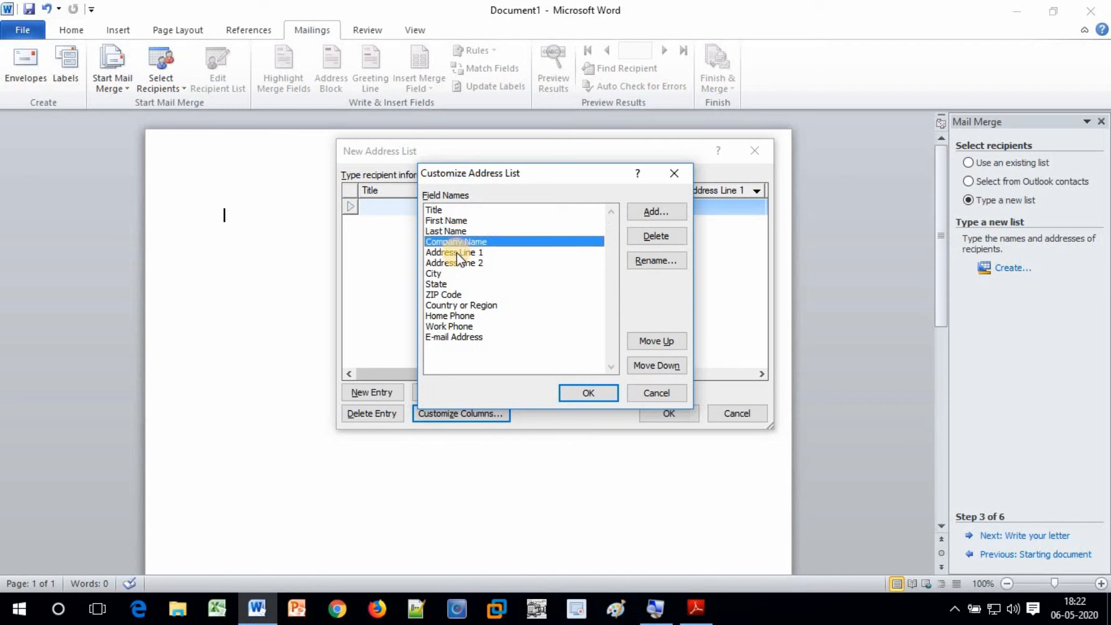
left_click(458, 253)
left_click(458, 264)
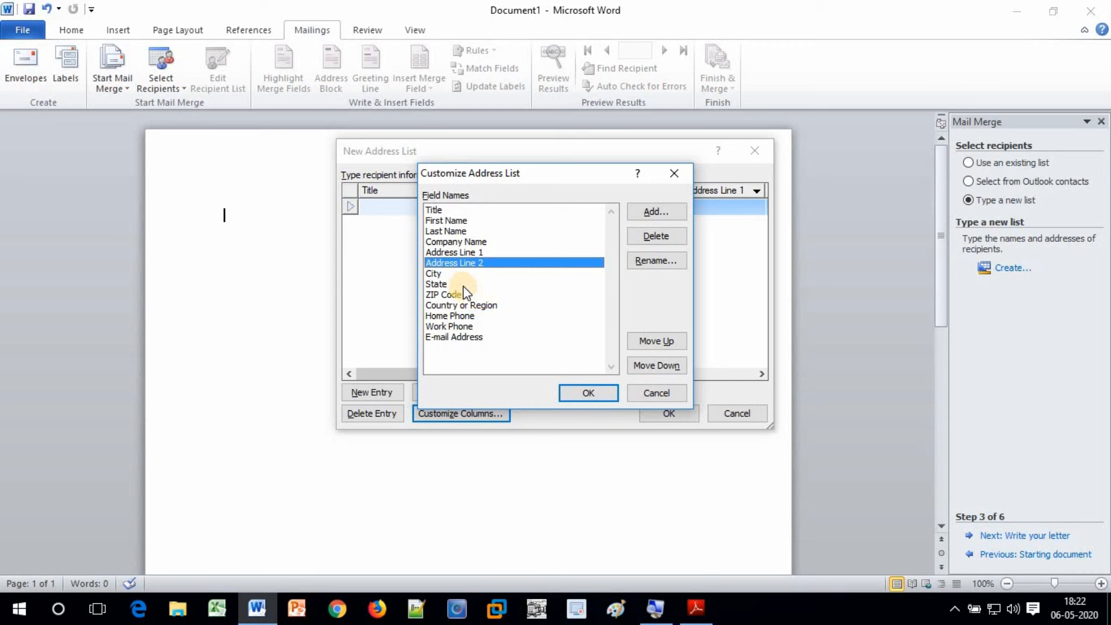
left_click(450, 212)
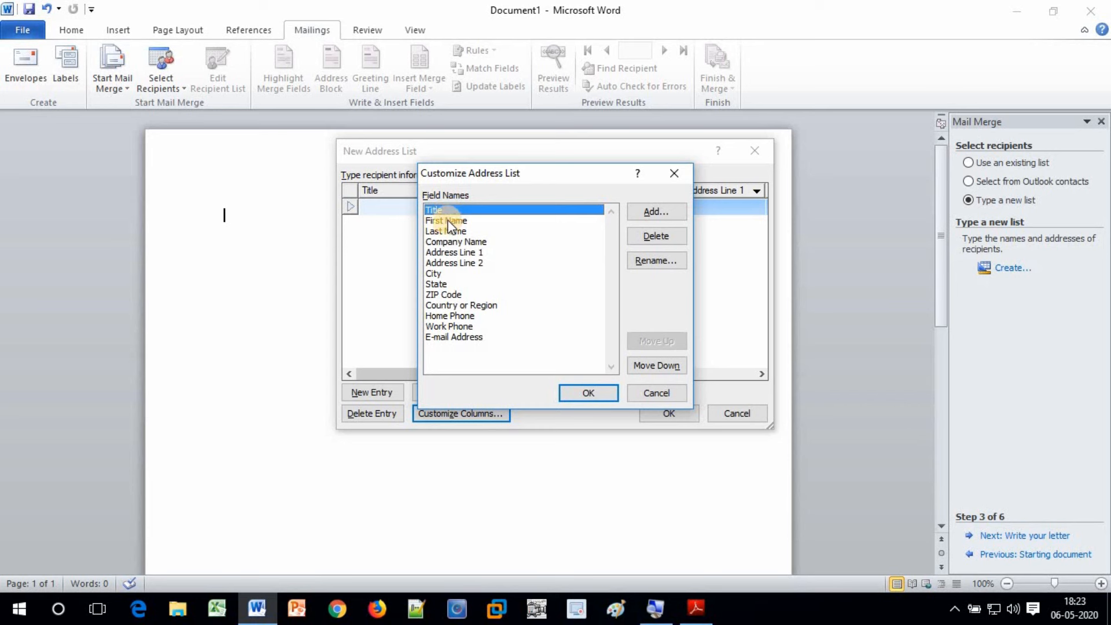
left_click(450, 221)
left_click(449, 231)
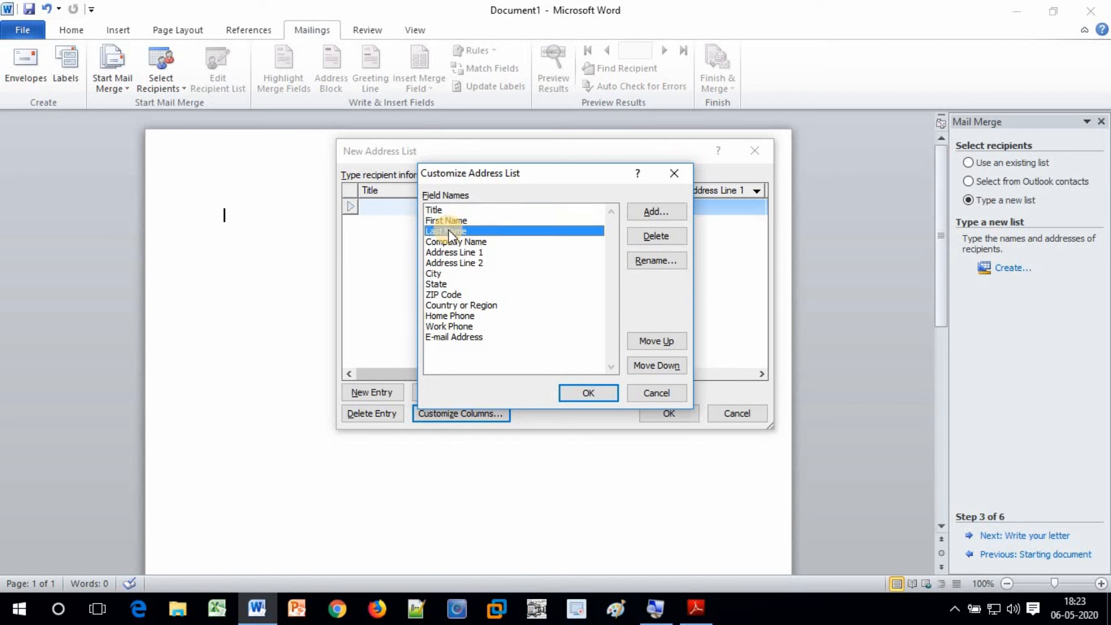
left_click(488, 241)
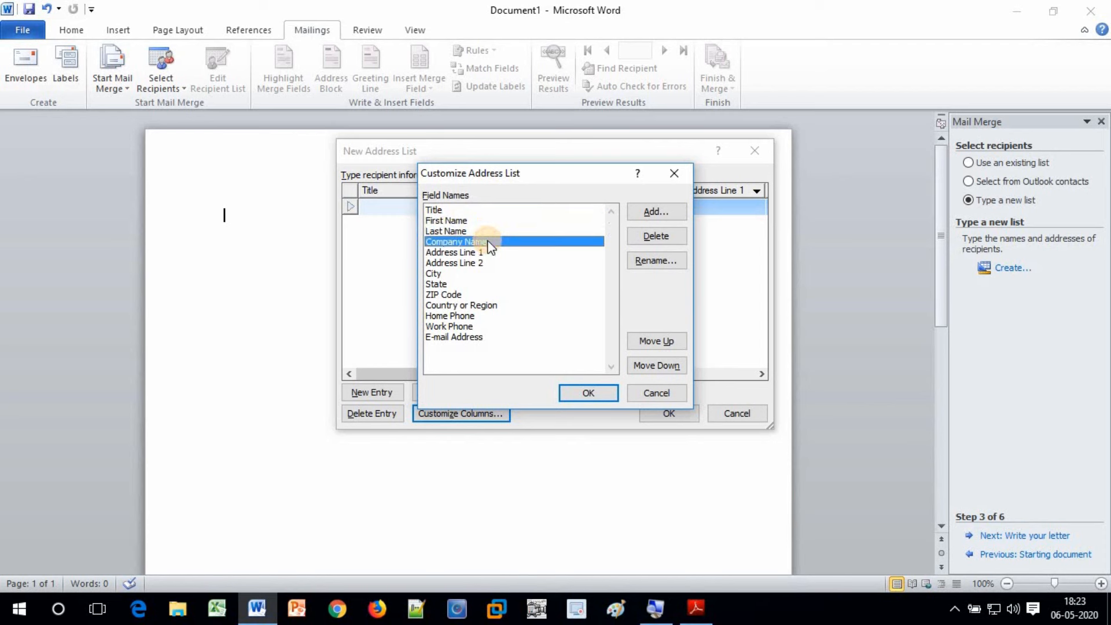
left_click(660, 236)
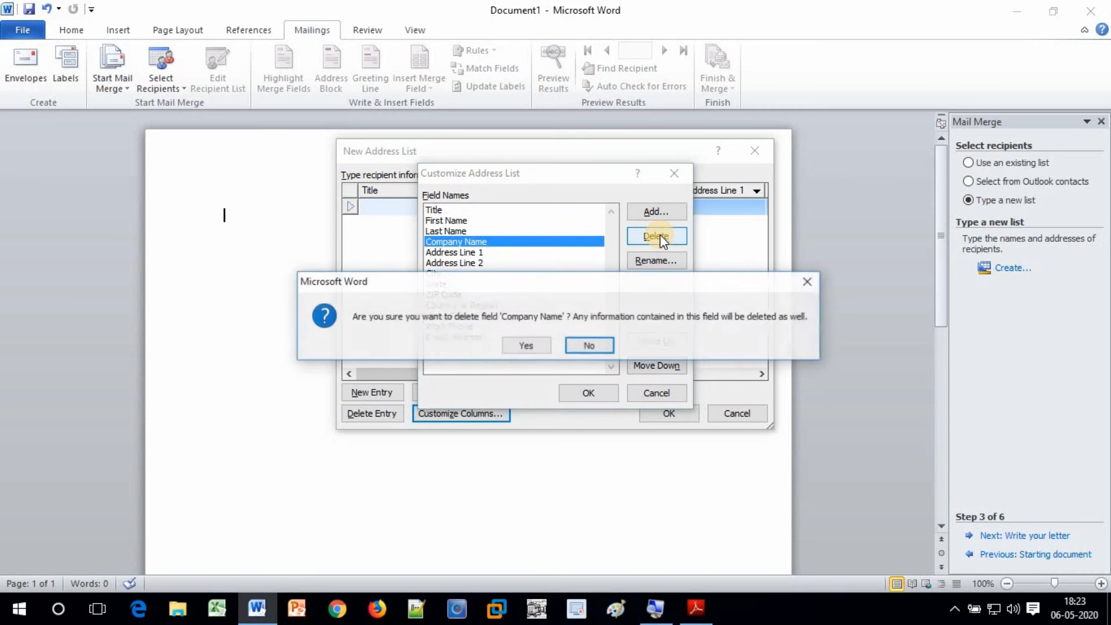
left_click(523, 348)
Delete the Country or Region field from the address list
left_click(452, 244)
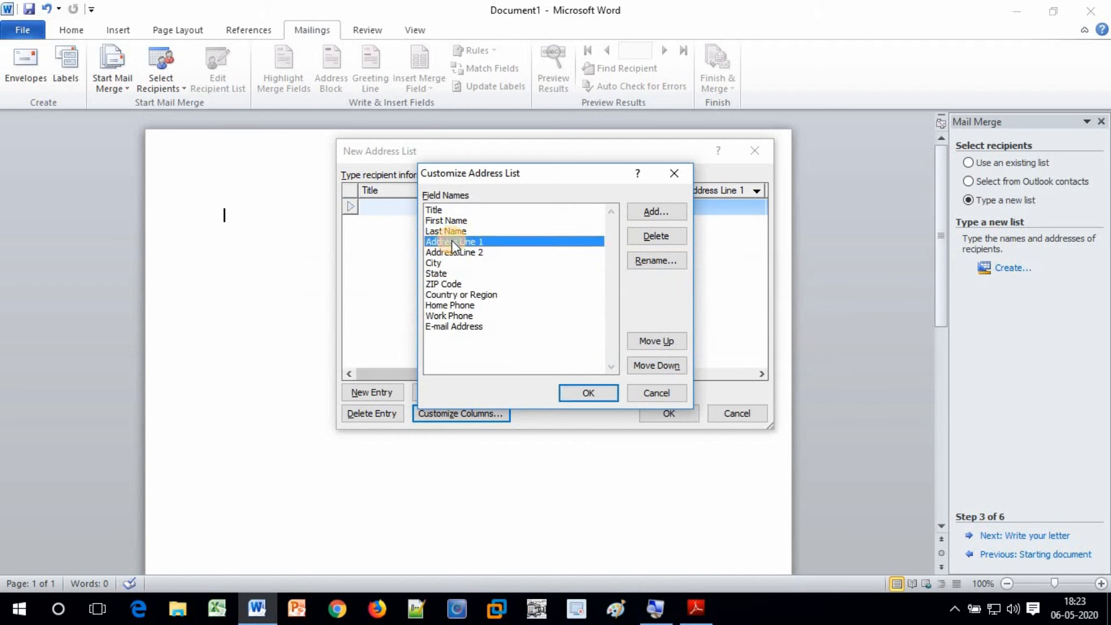
left_click(453, 253)
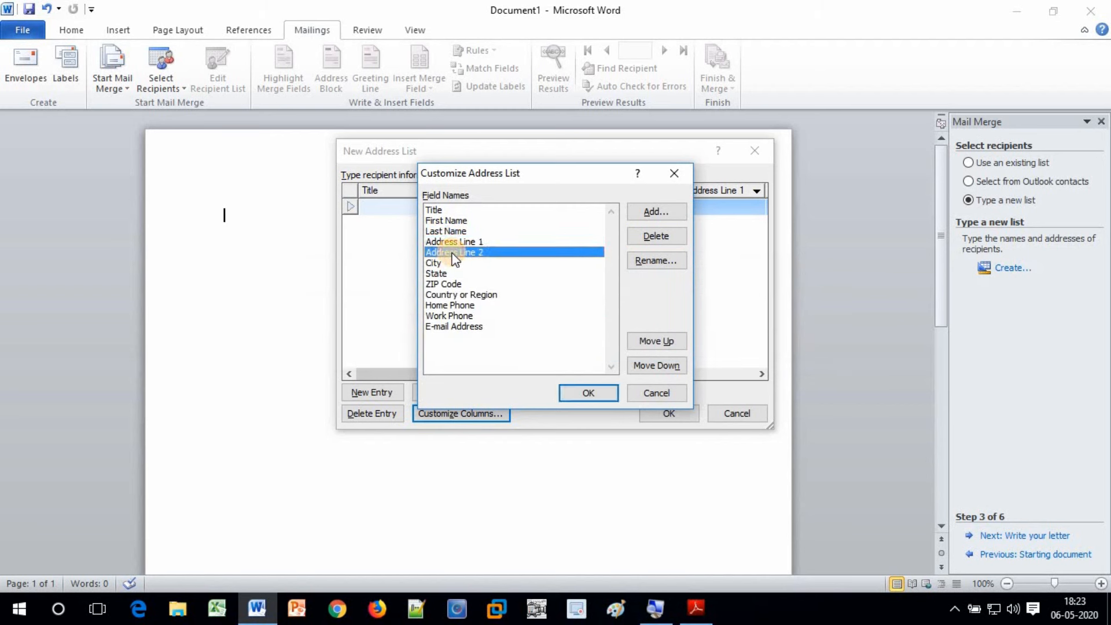
left_click(438, 264)
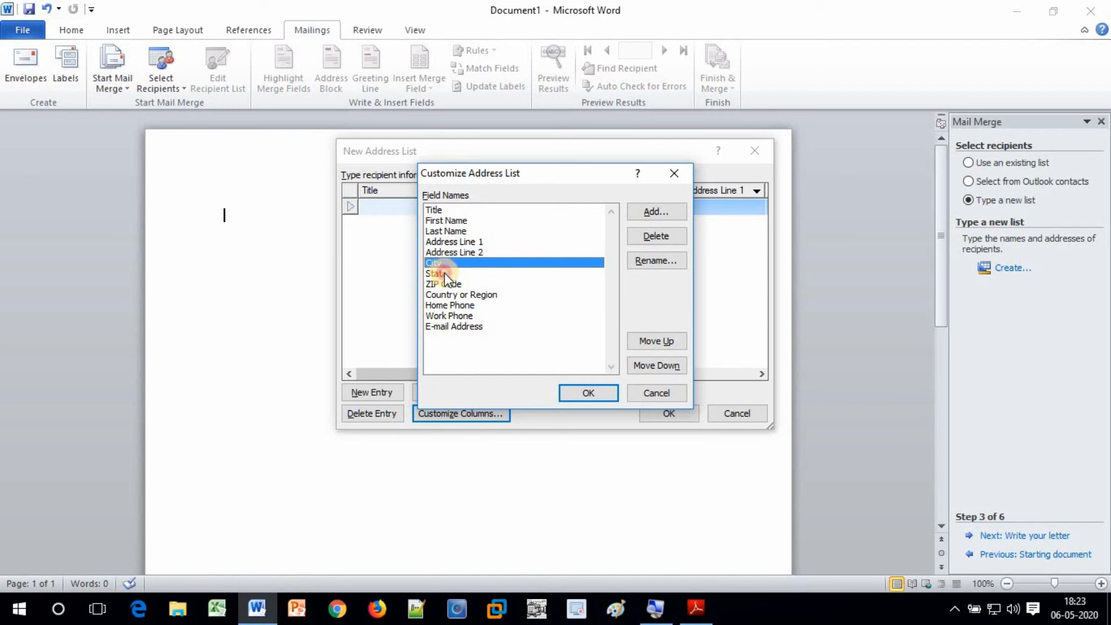
left_click(445, 273)
left_click(445, 282)
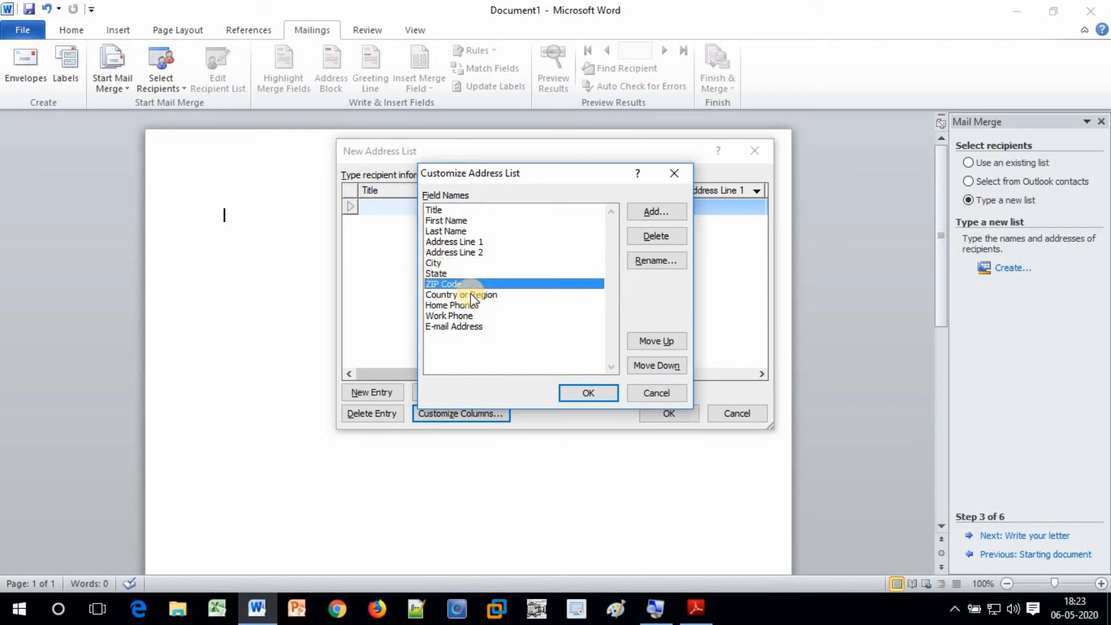
left_click(471, 295)
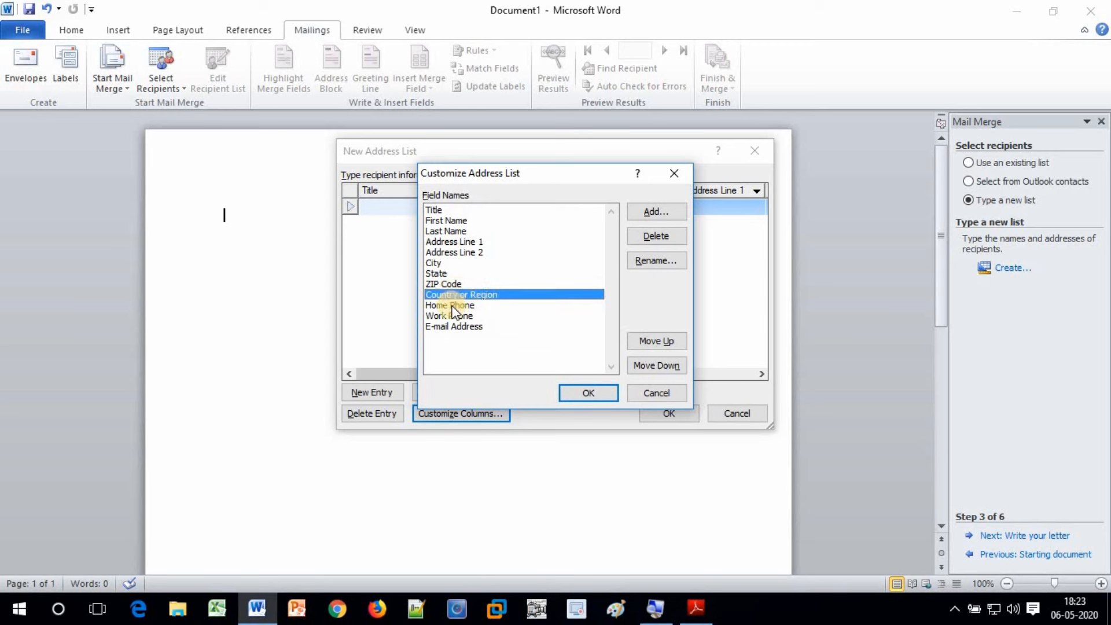
left_click(655, 235)
left_click(518, 346)
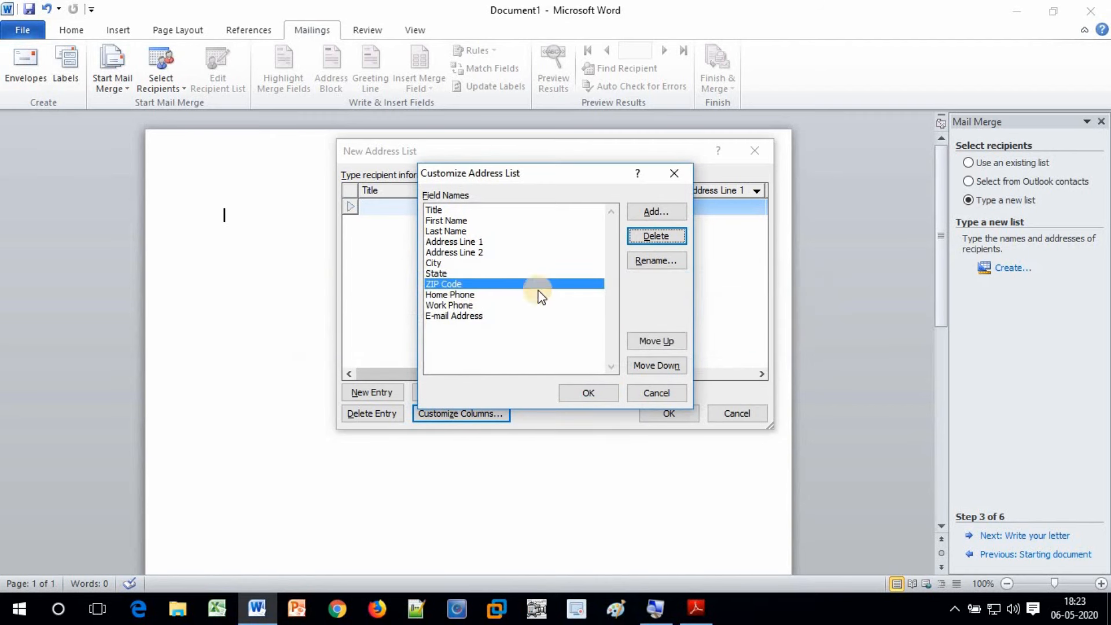
Delete Home Phone, Work Phone and E-mail Address, then apply the trimmed columns
left_click(484, 287)
left_click(649, 238)
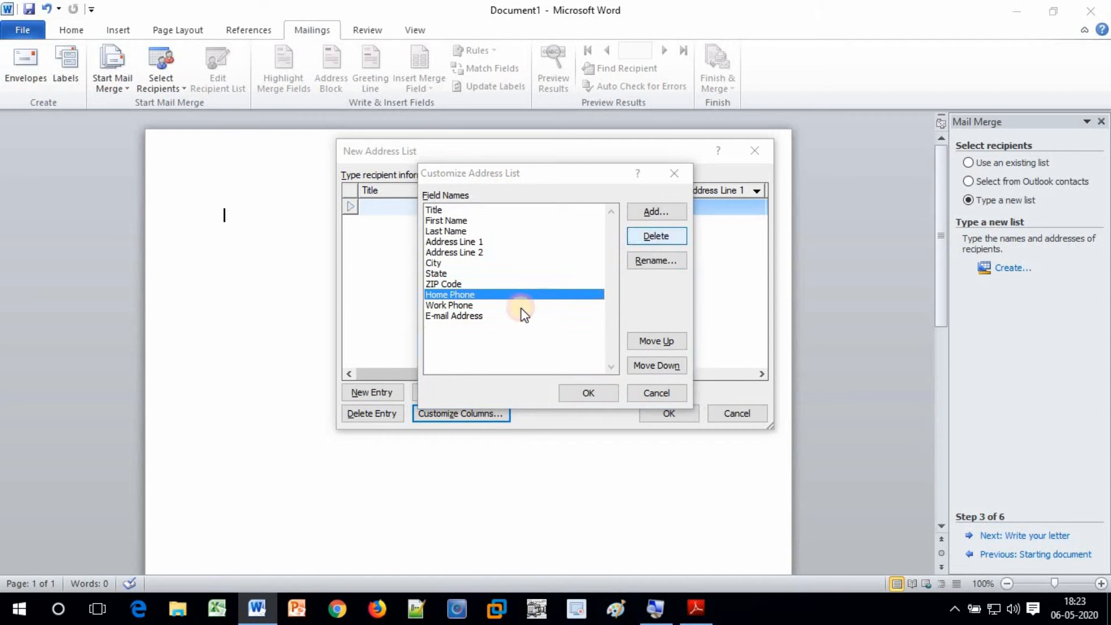
left_click(518, 346)
left_click(447, 296)
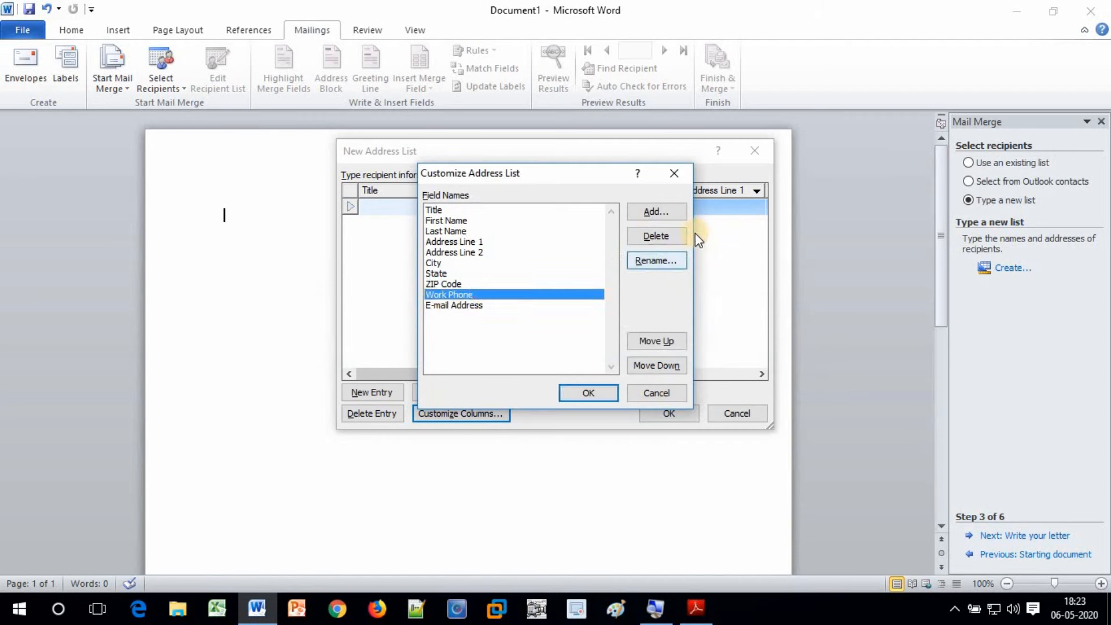
left_click(660, 237)
left_click(523, 346)
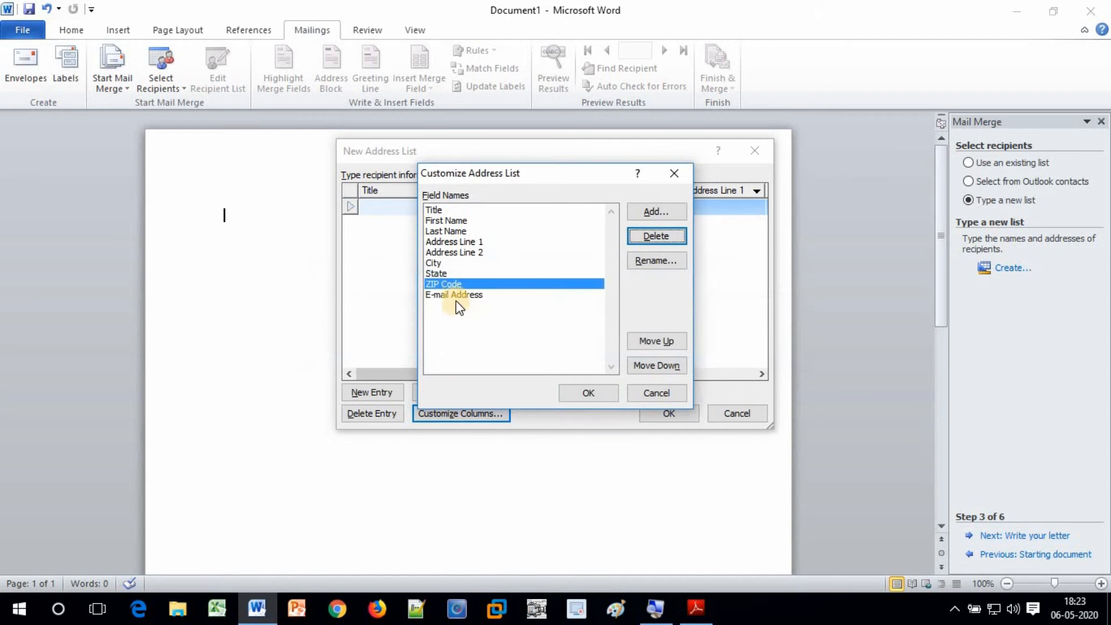
left_click(661, 236)
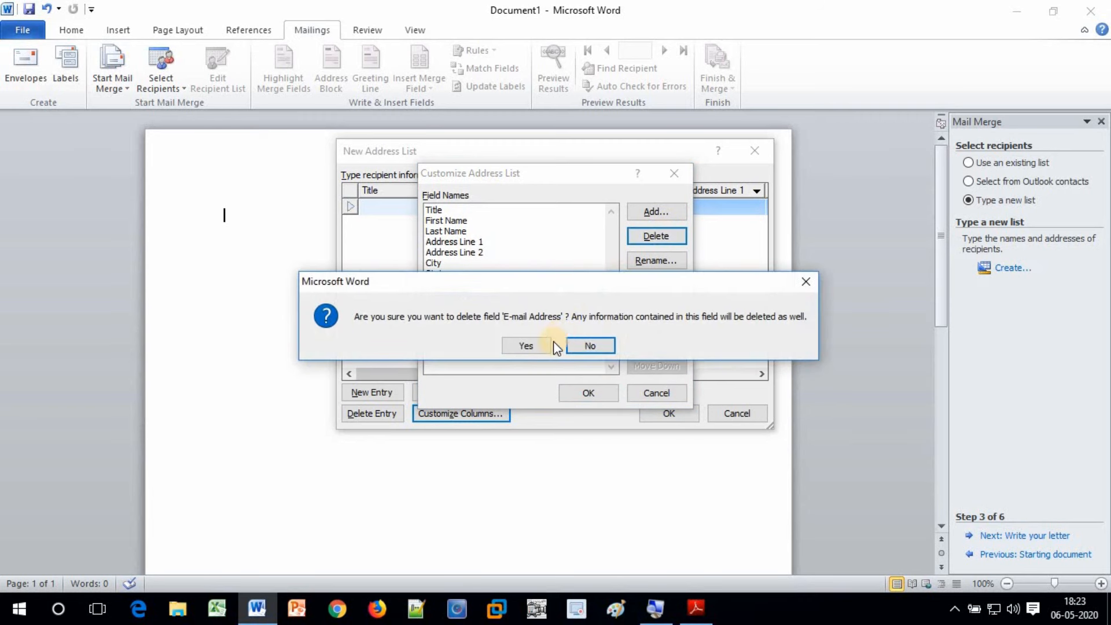
left_click(518, 347)
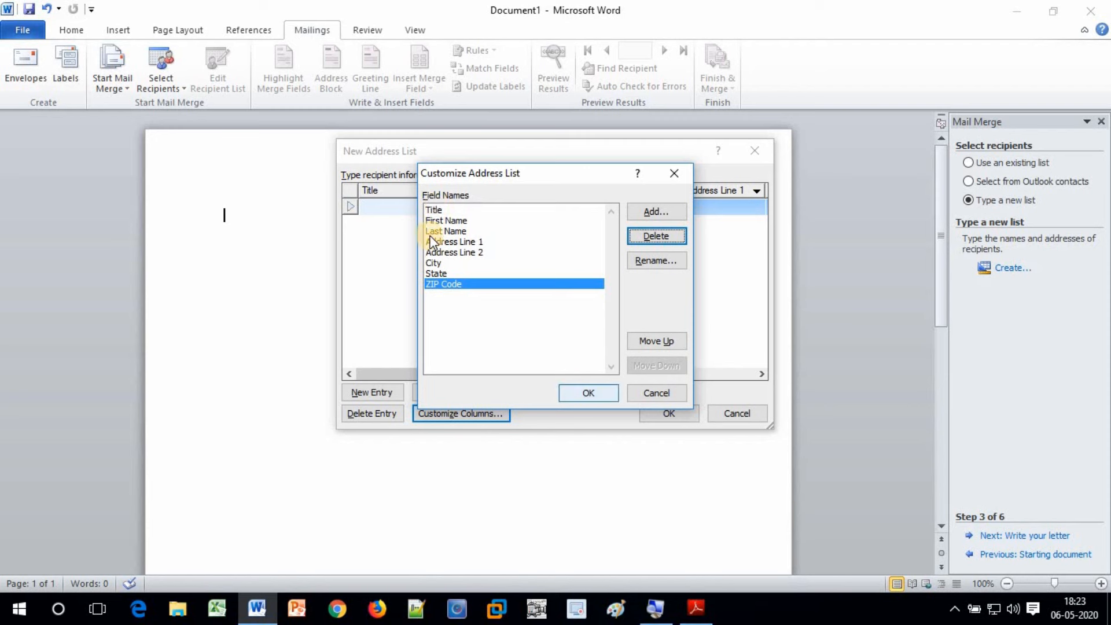
left_click(587, 394)
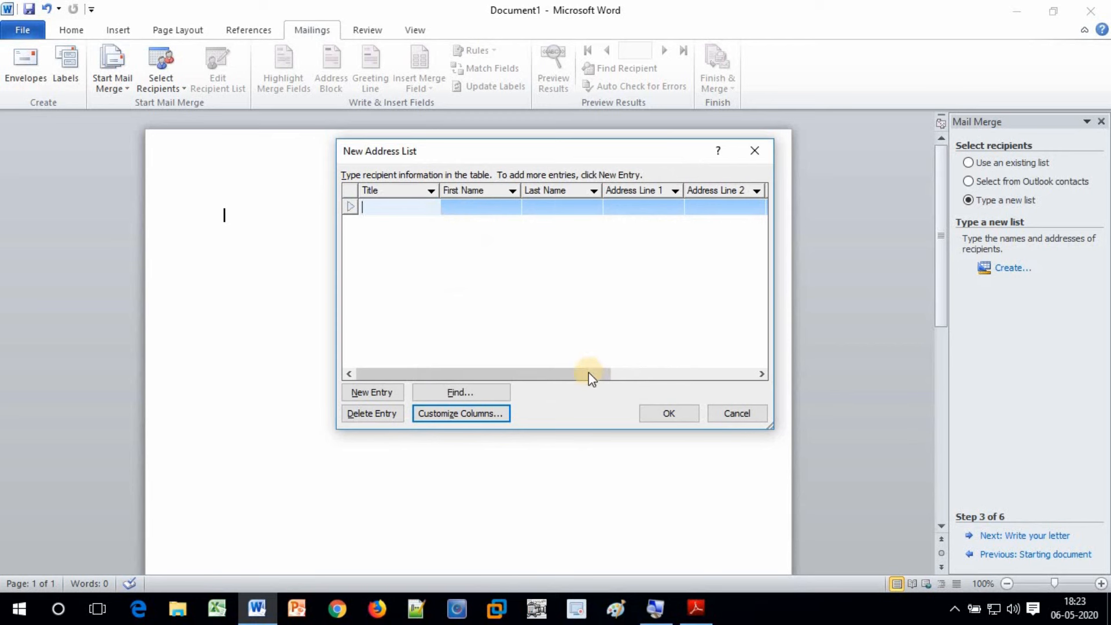
Enter the first recipient's title, first and last name, address lines, city, state and ZIP code
left_click_drag(589, 379, 556, 380)
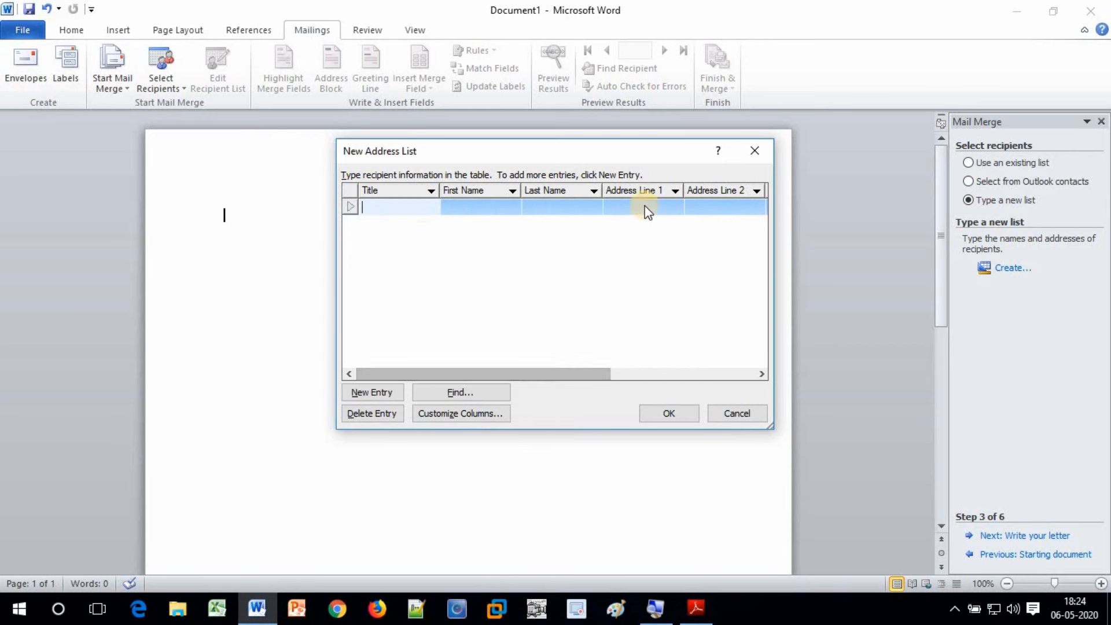
left_click(403, 206)
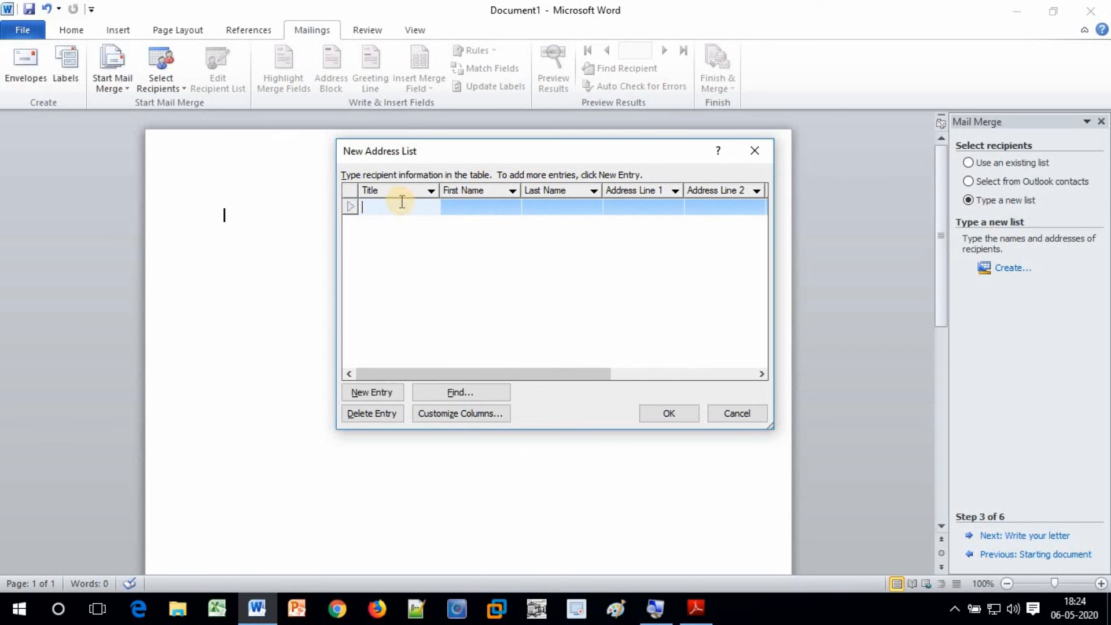
type("Sh")
key("Tab")
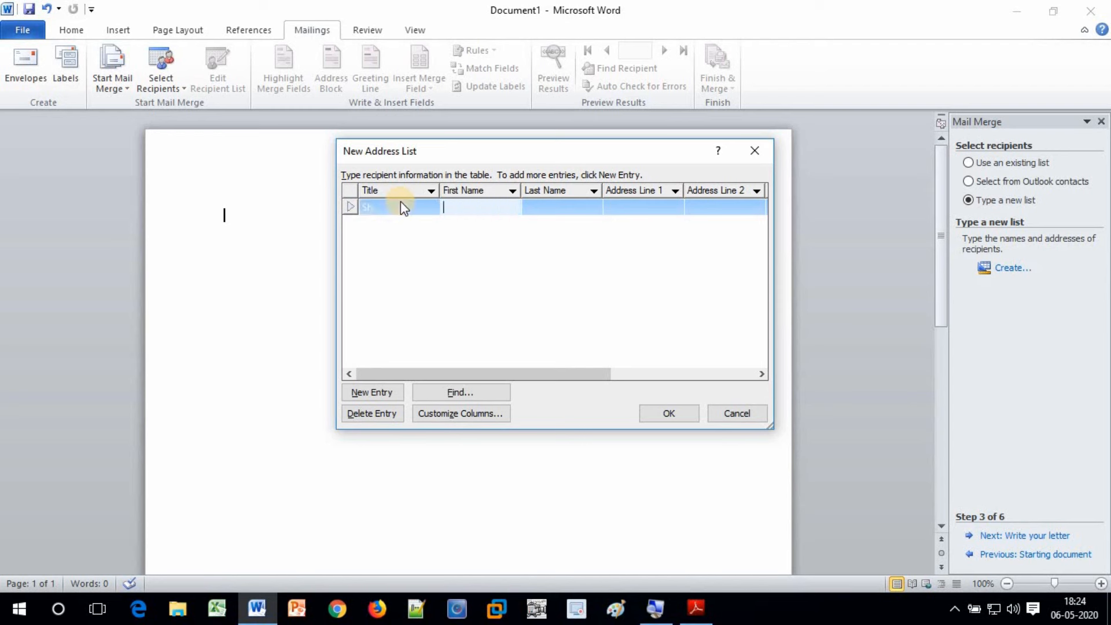
key("Tab")
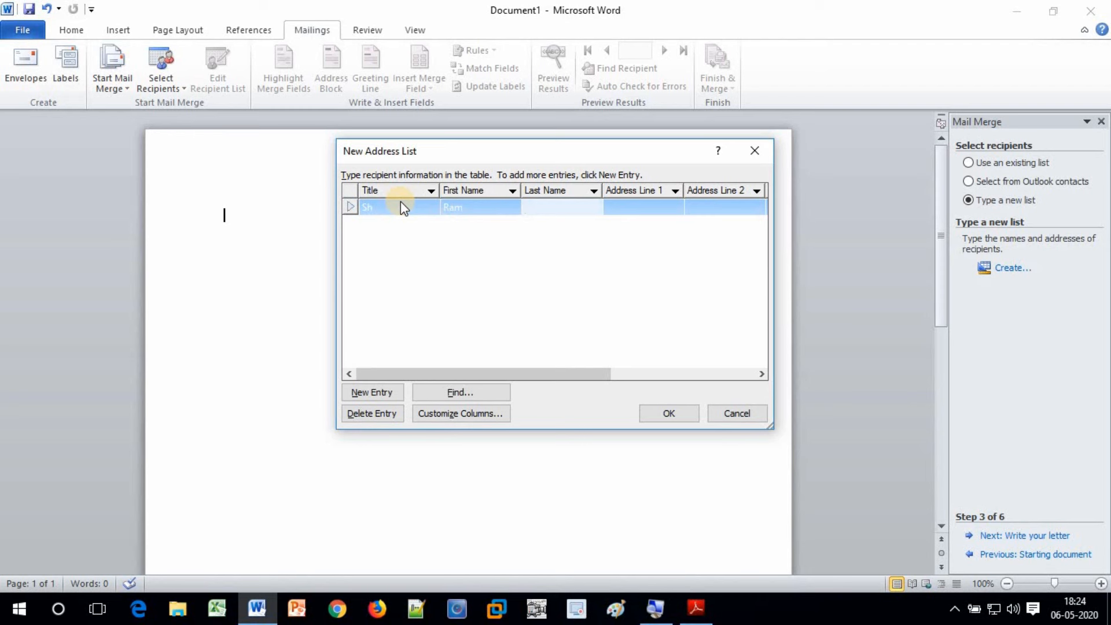
key("Tab")
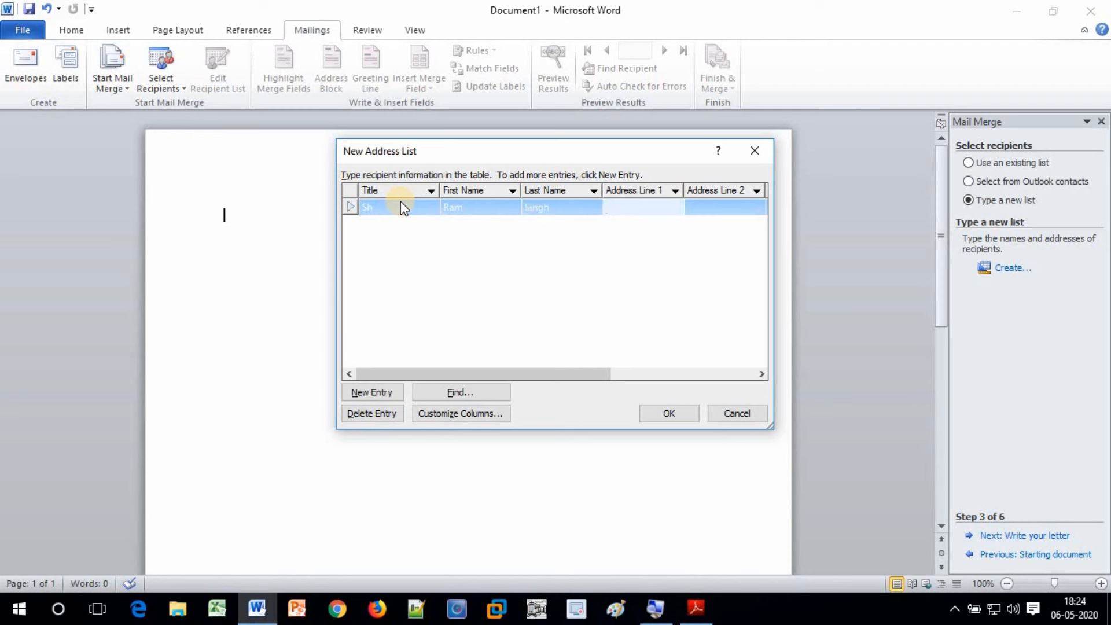
key("Tab")
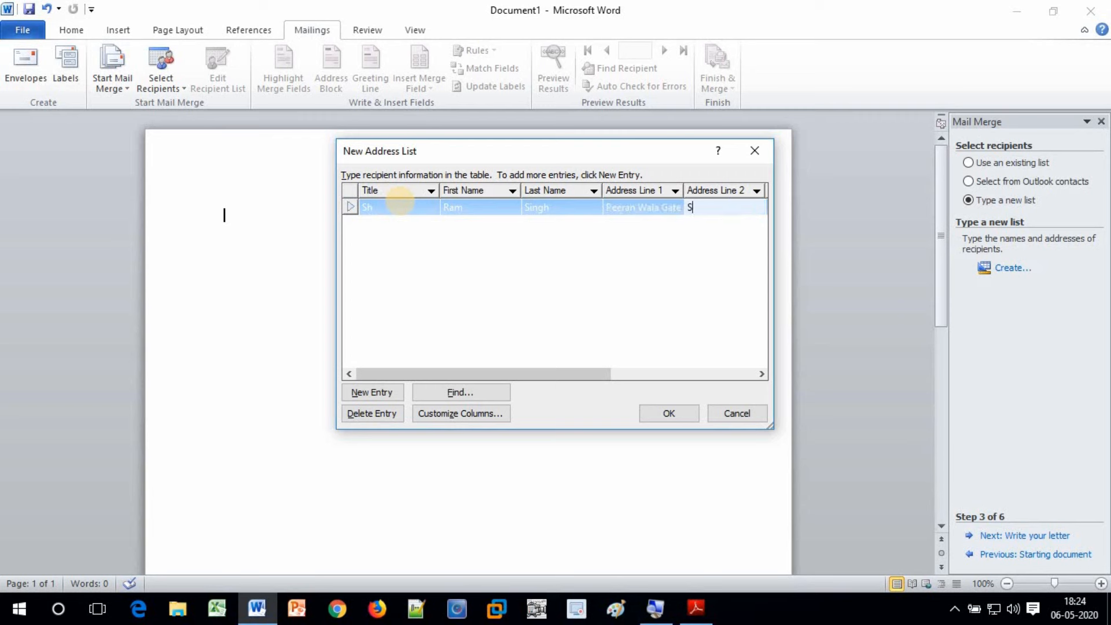
key("Tab")
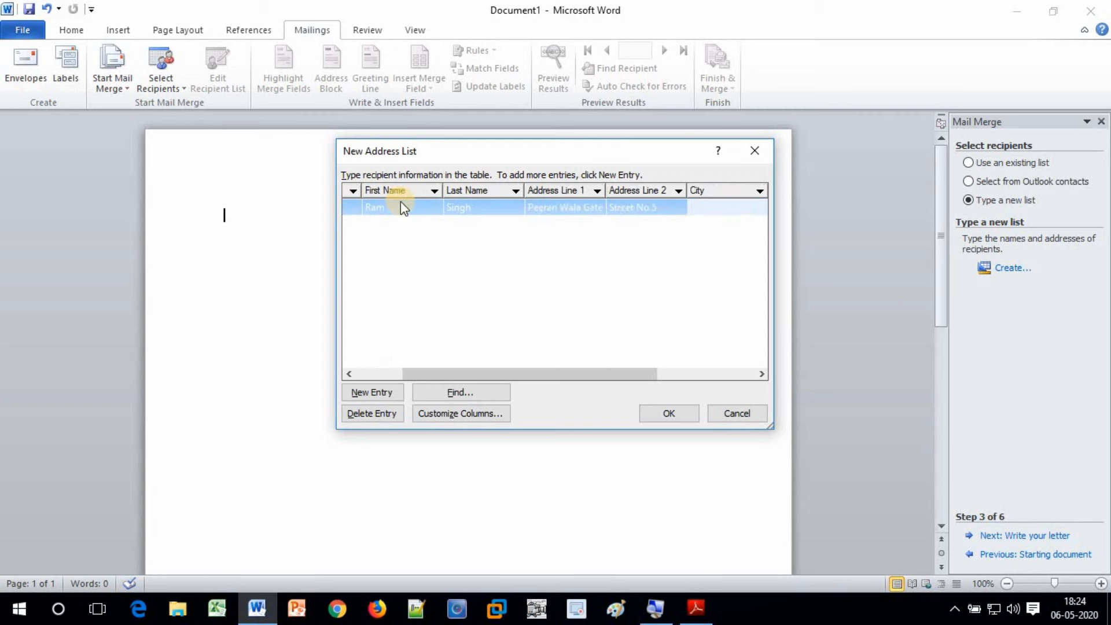
key("Tab")
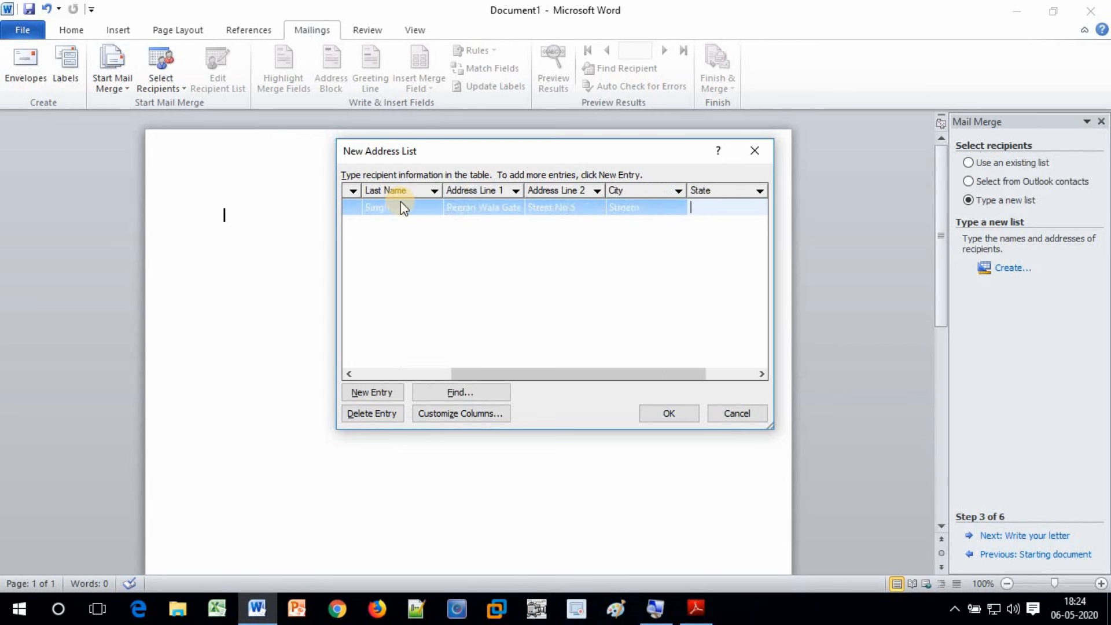
key("Tab")
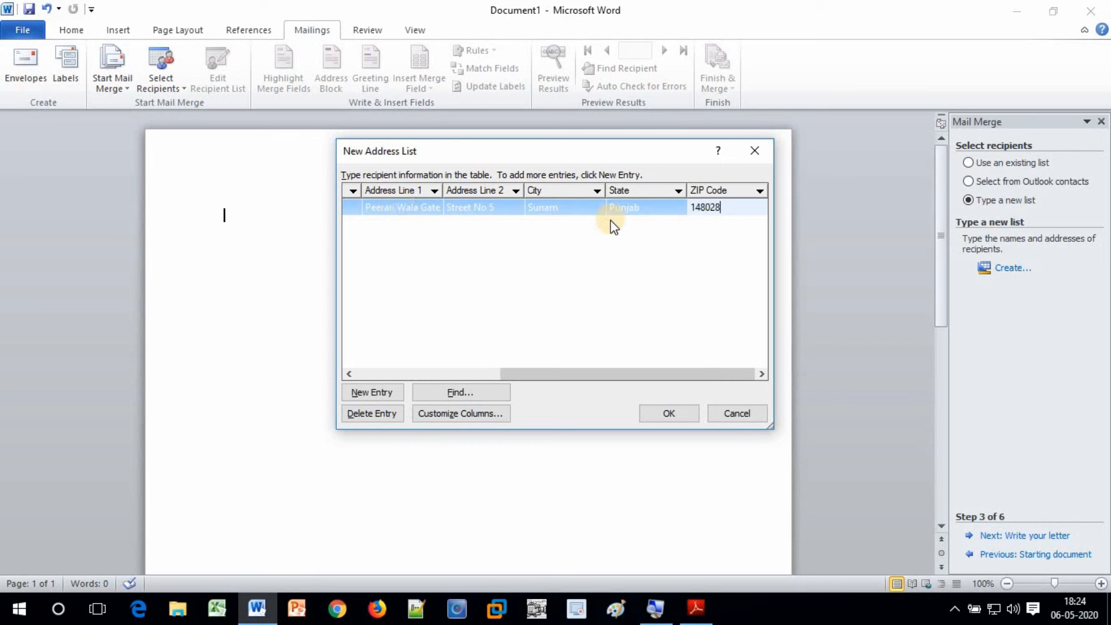
Add a second recipient row with a first name and two address lines
left_click(366, 393)
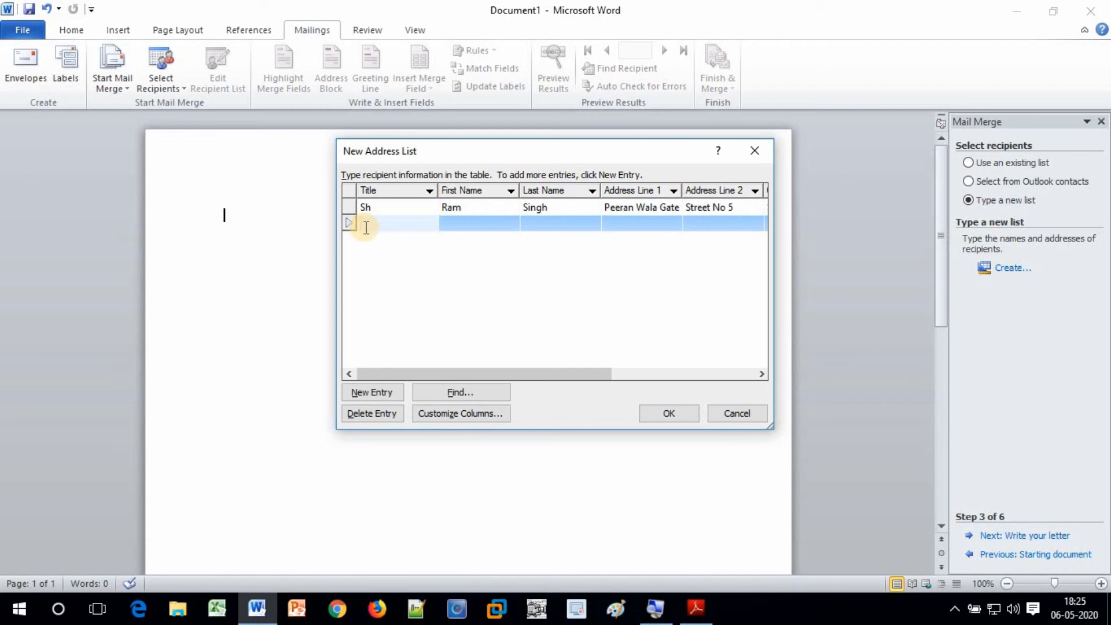
key("Tab")
type("Mahes")
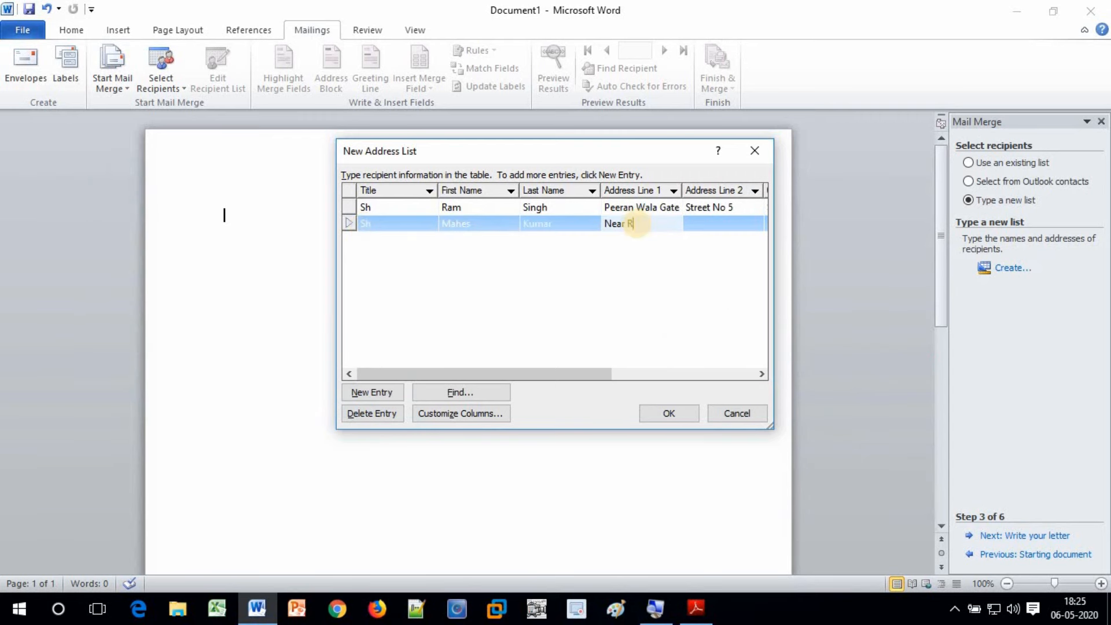
key("Tab")
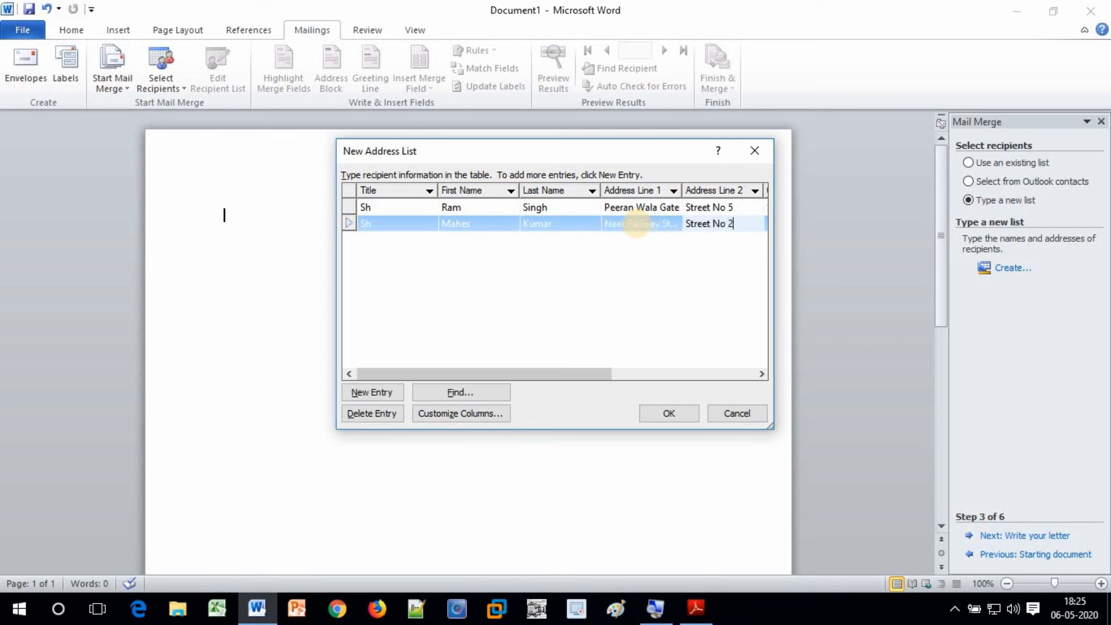
Add a third recipient with title Smt., first and last name, and full address
key("alt+n")
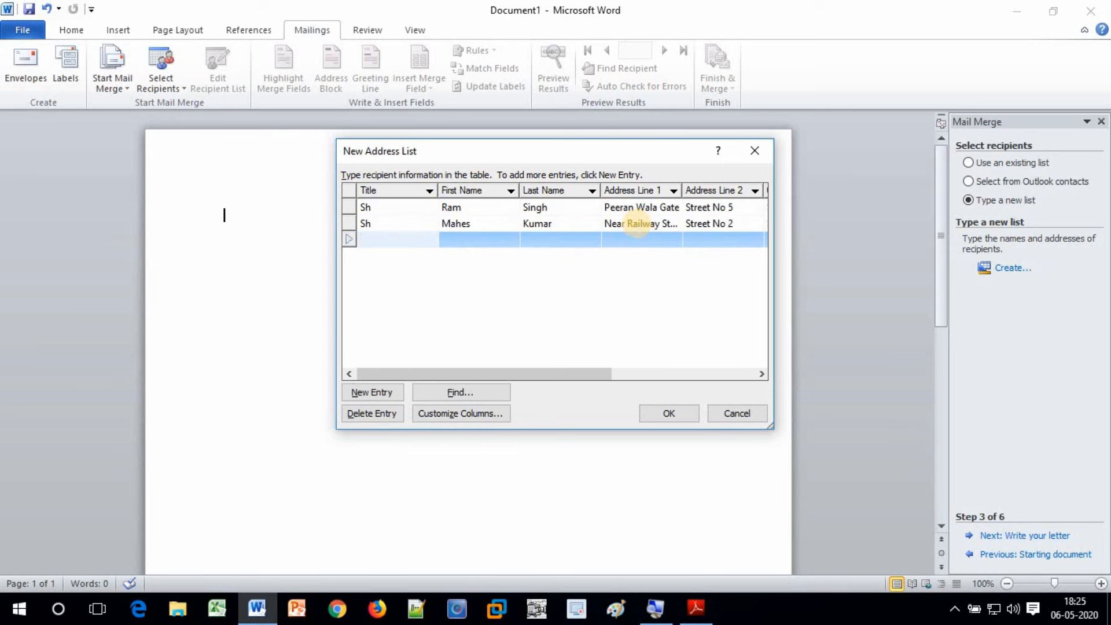
type("Smt.")
key("Tab")
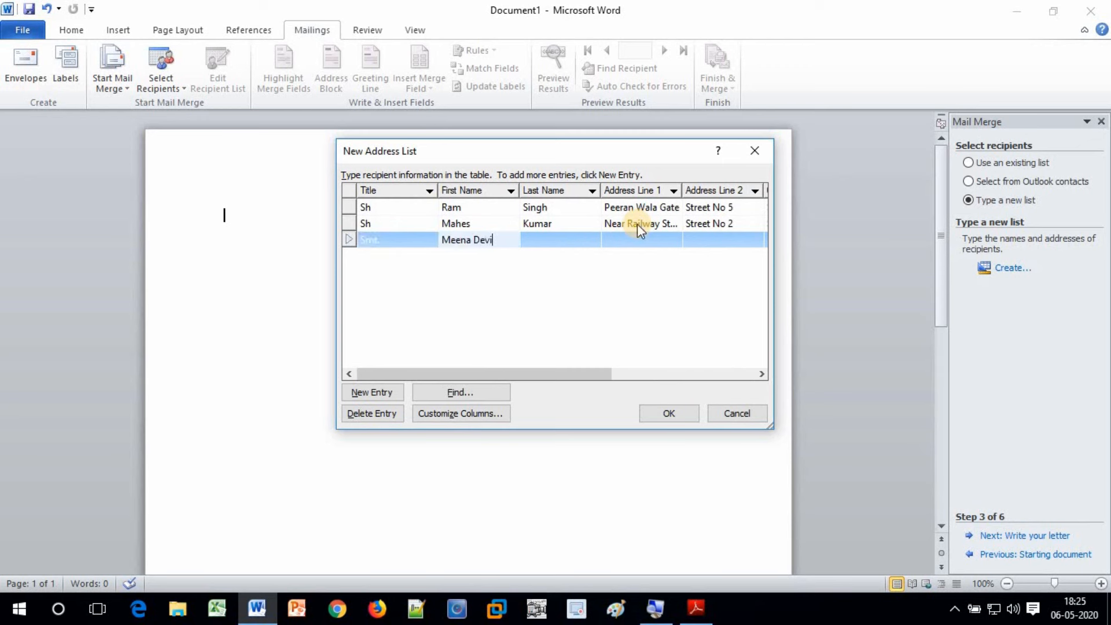
key("Tab")
key("shift+Tab")
key("BackSpace")
key("BackSpace")
key("BackSpace")
key("BackSpace")
key("BackSpace")
left_click(573, 240)
type("Devi")
key("Tab")
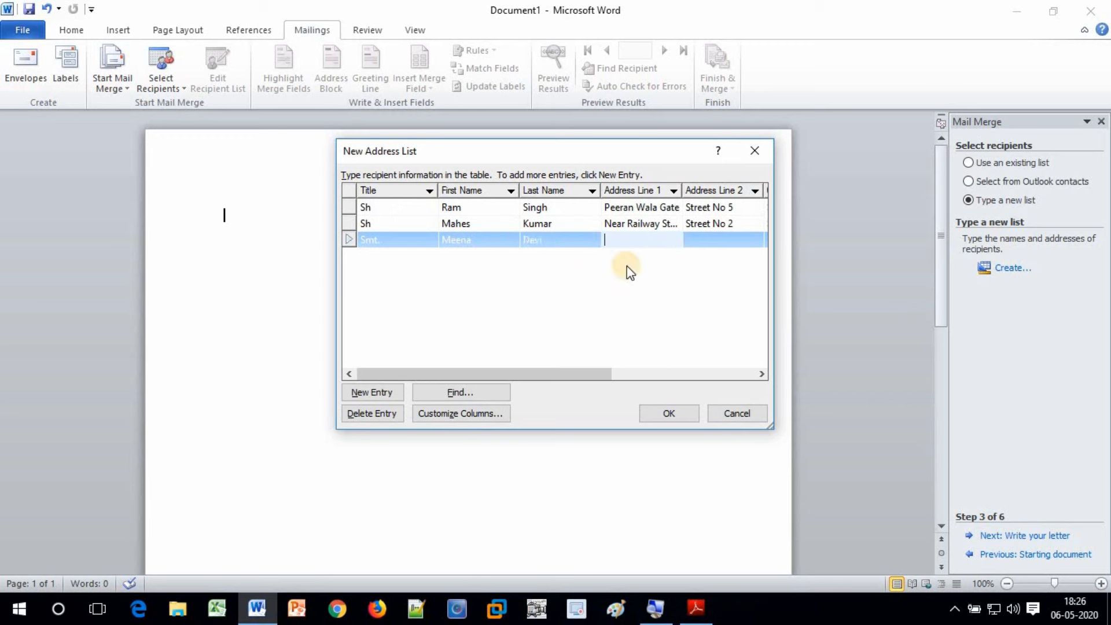
type("P")
key("BackSpace")
key("Tab")
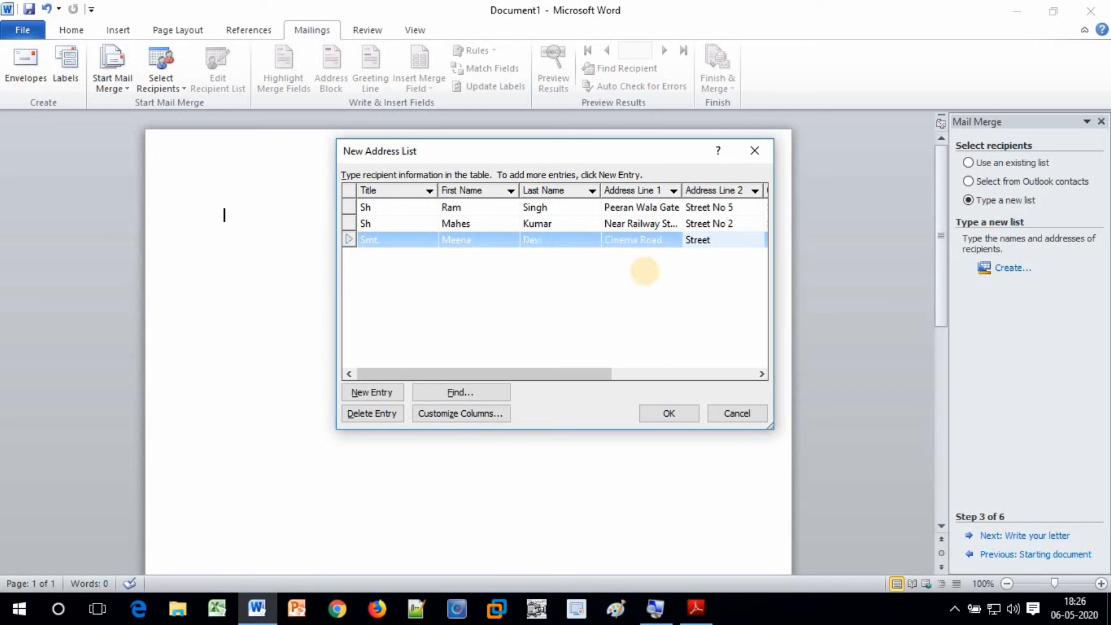
key("Tab")
key("Tab")
key("Tab")
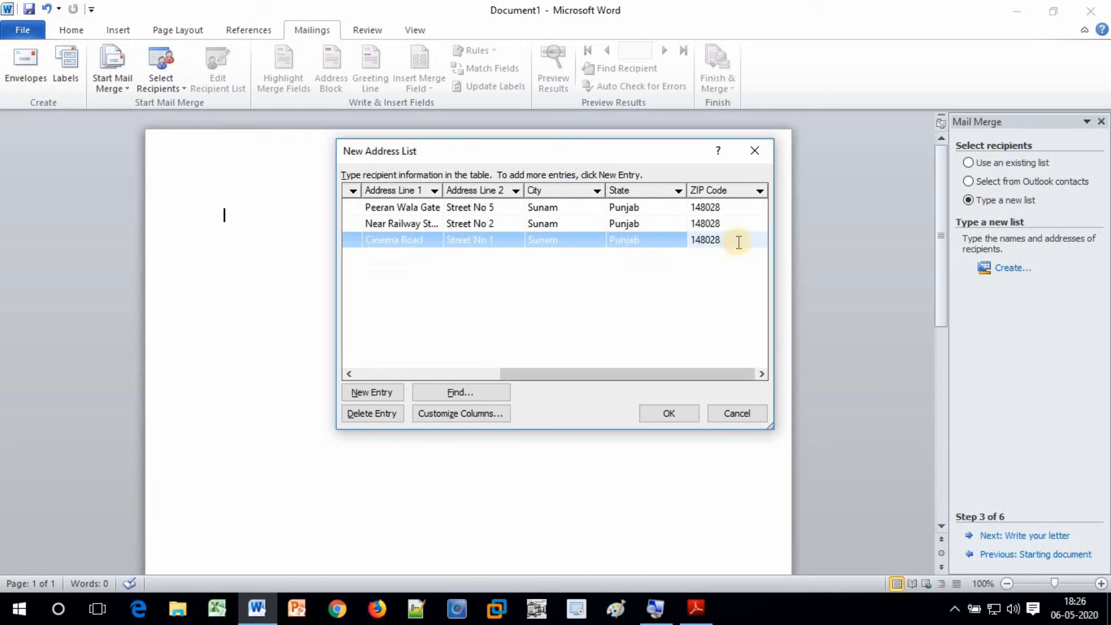
key("Tab")
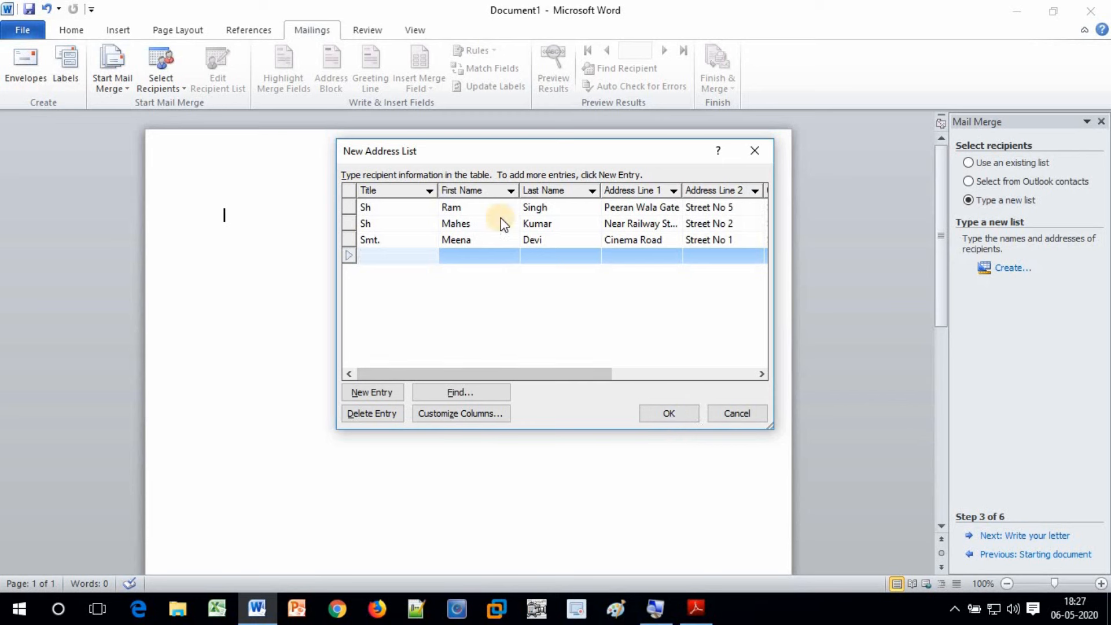
Correct the second recipient's first name, then name the address list file Parents
left_click(471, 223)
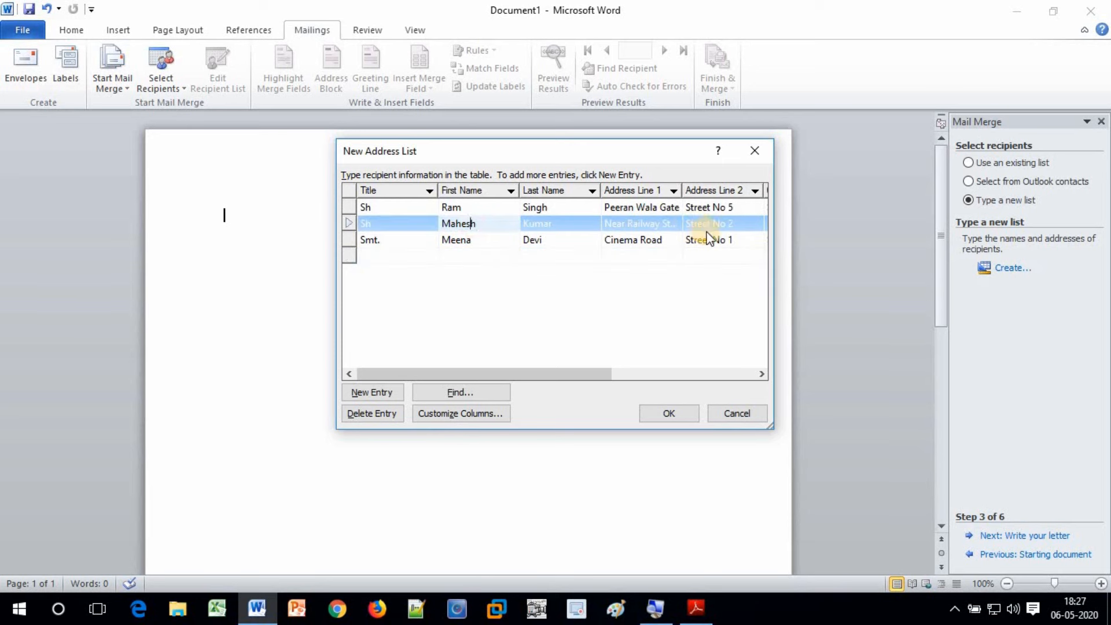
left_click(669, 413)
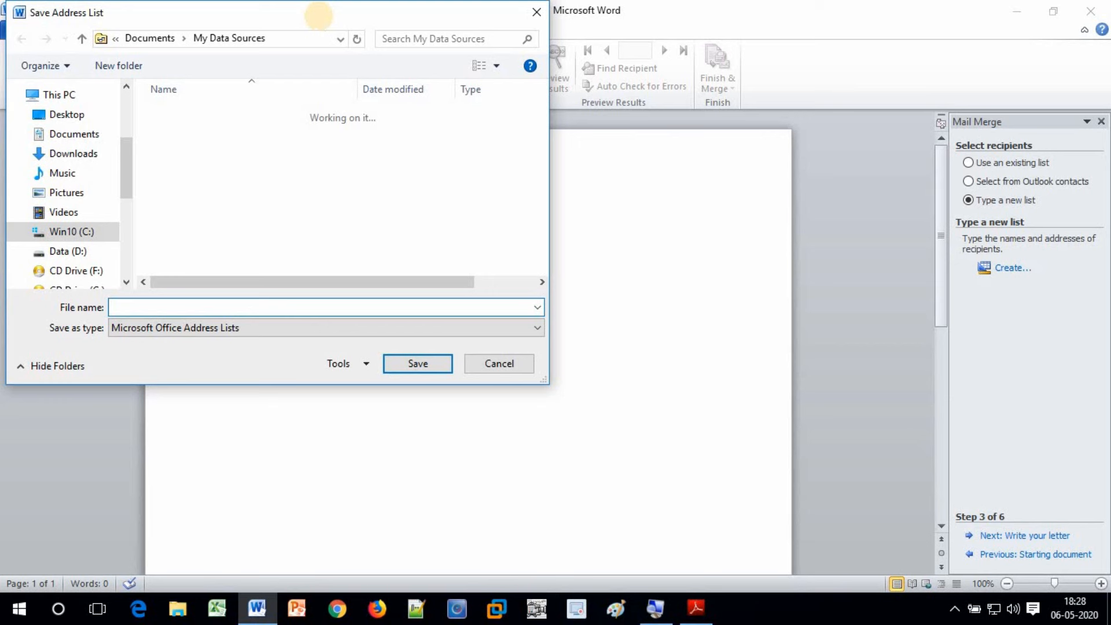
type("Parents")
Save the list as Parents.mdb, untick the blank fourth record, and accept the recipients
left_click(417, 363)
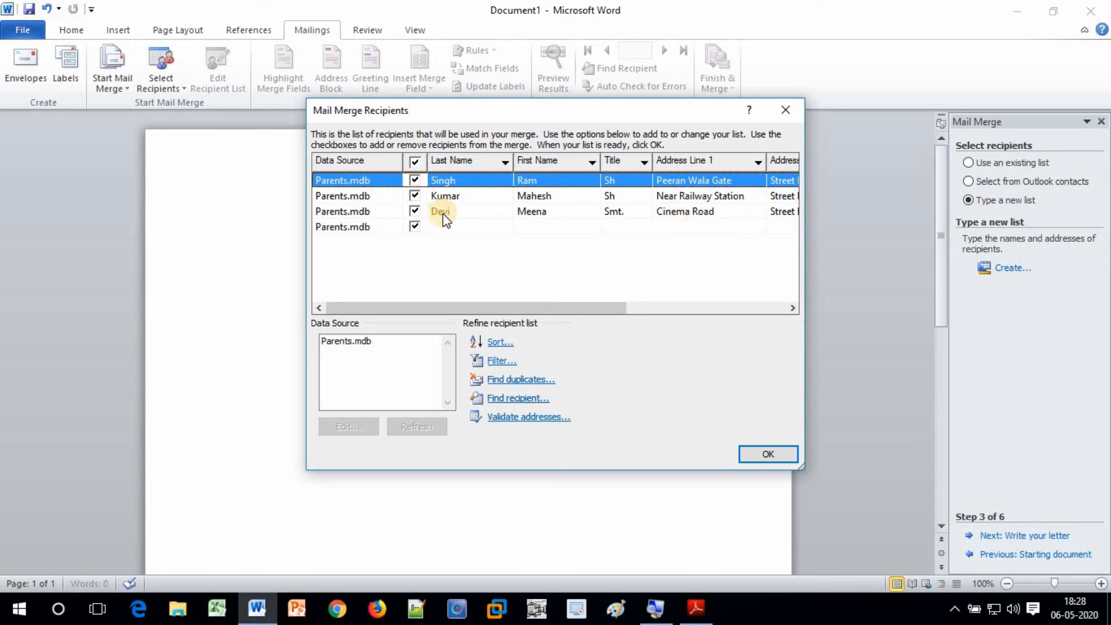
left_click(415, 227)
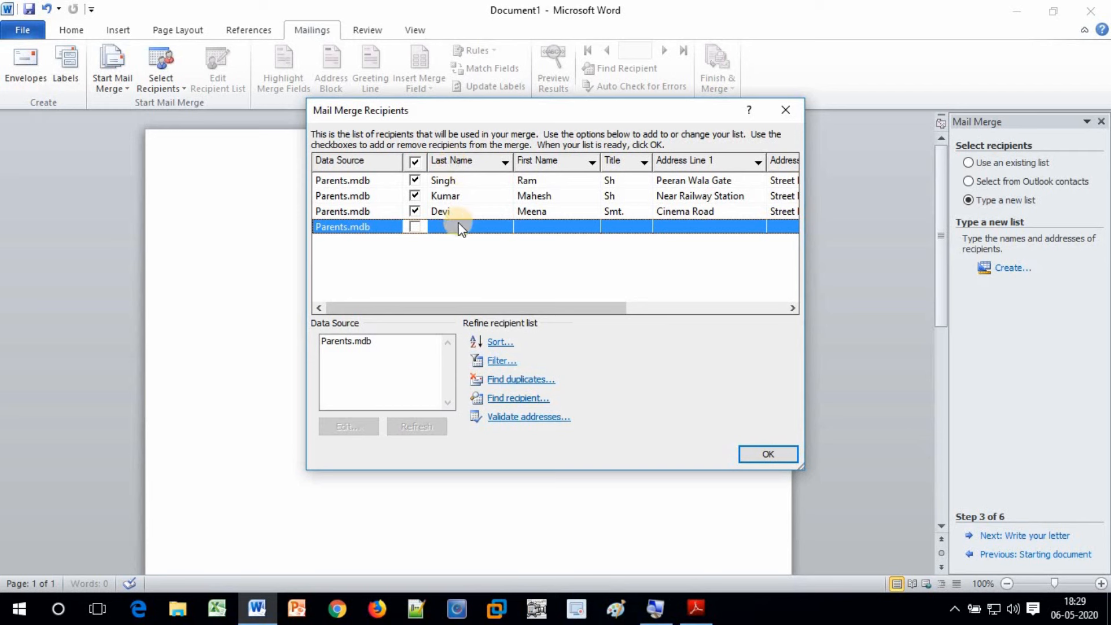
left_click(762, 459)
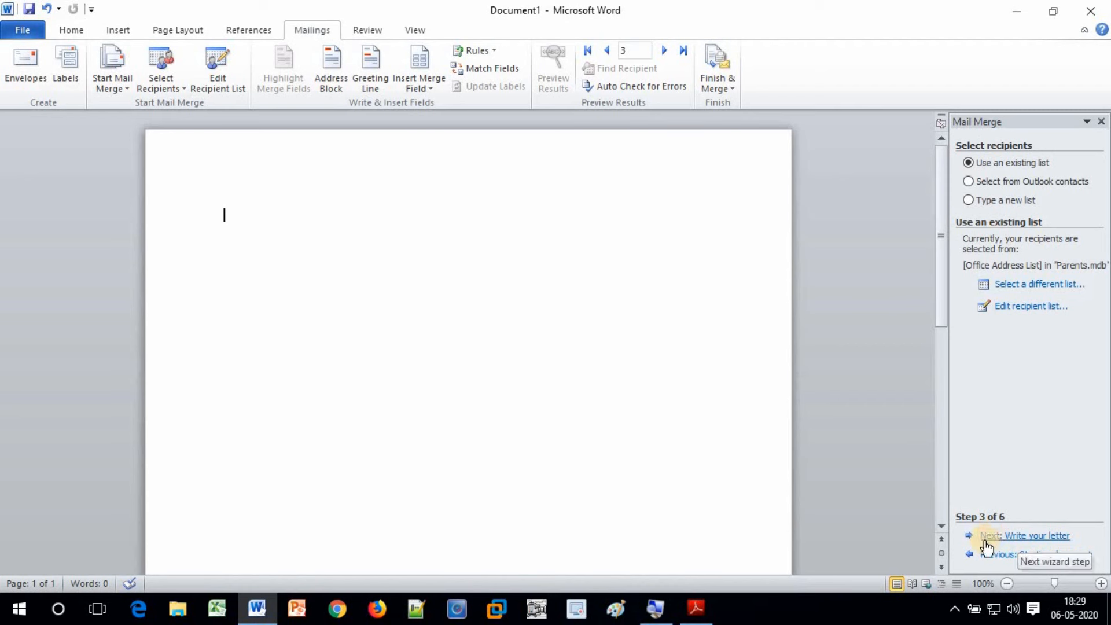
Go to step 4 and begin the letter with 'To' and an indented new line
left_click(1019, 537)
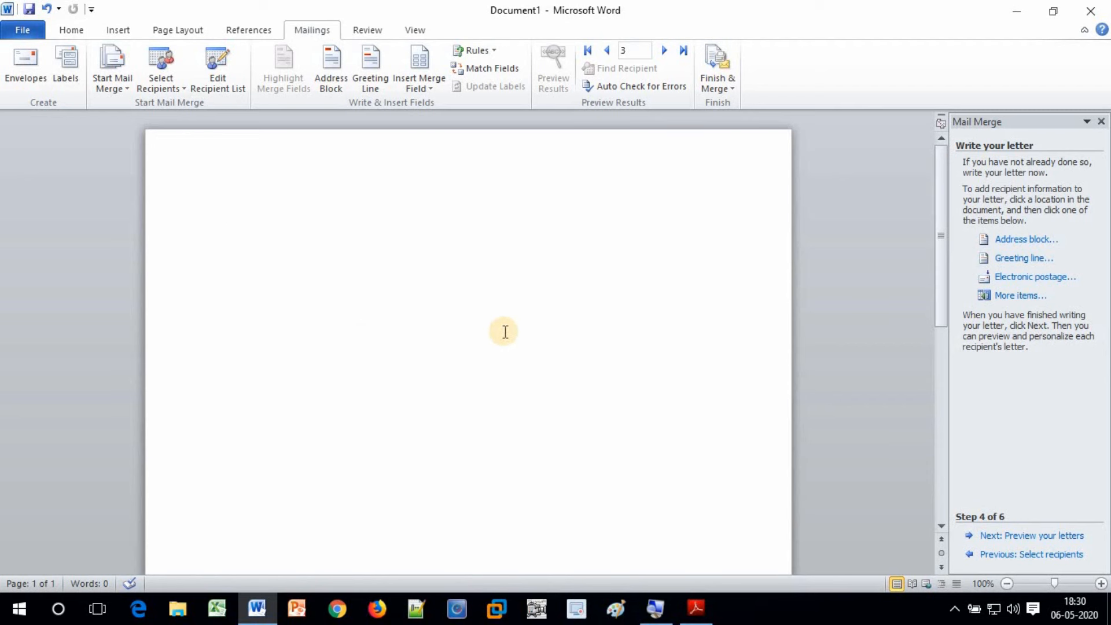
type("To")
key("Return")
key("Tab")
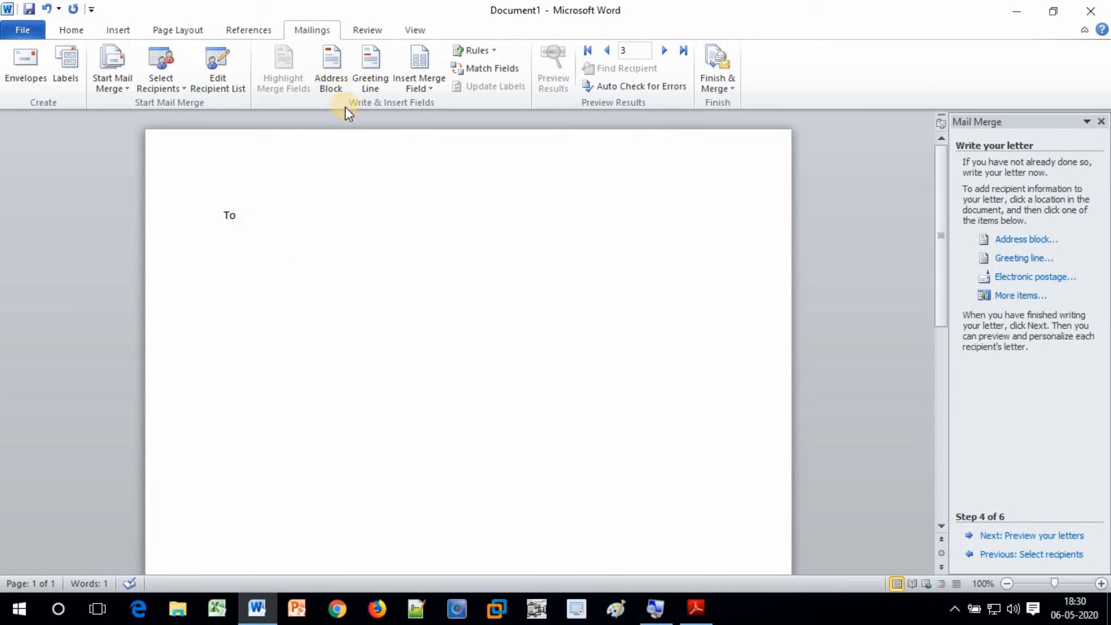
Insert Title, First_Name and Last_Name fields spaced apart, ending with a comma and indented new line
left_click(431, 88)
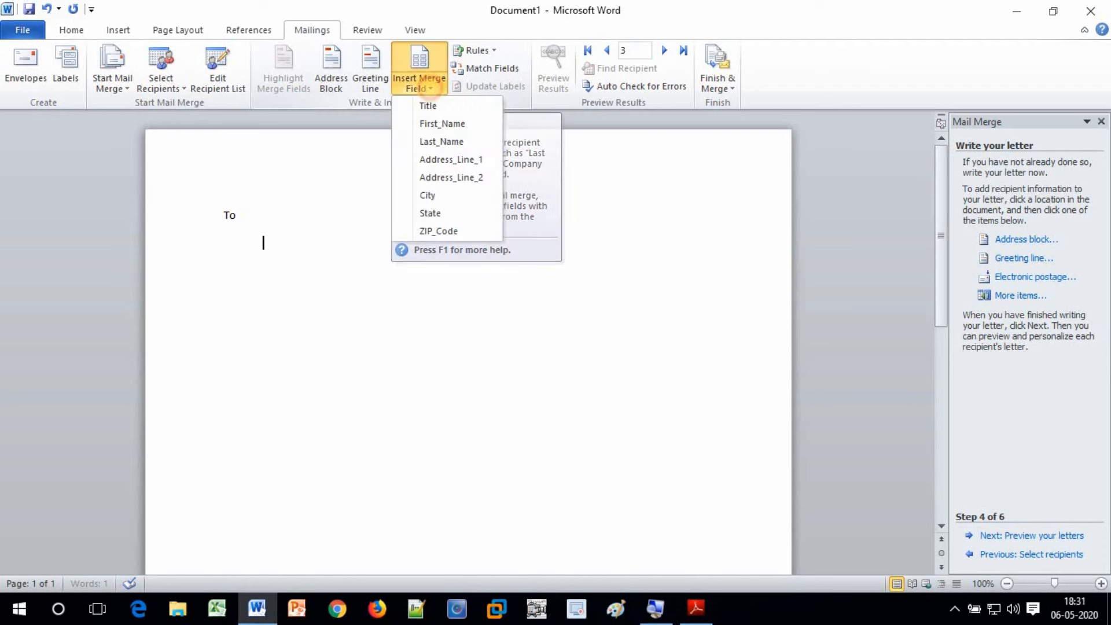
left_click(428, 106)
left_click(431, 88)
left_click(434, 124)
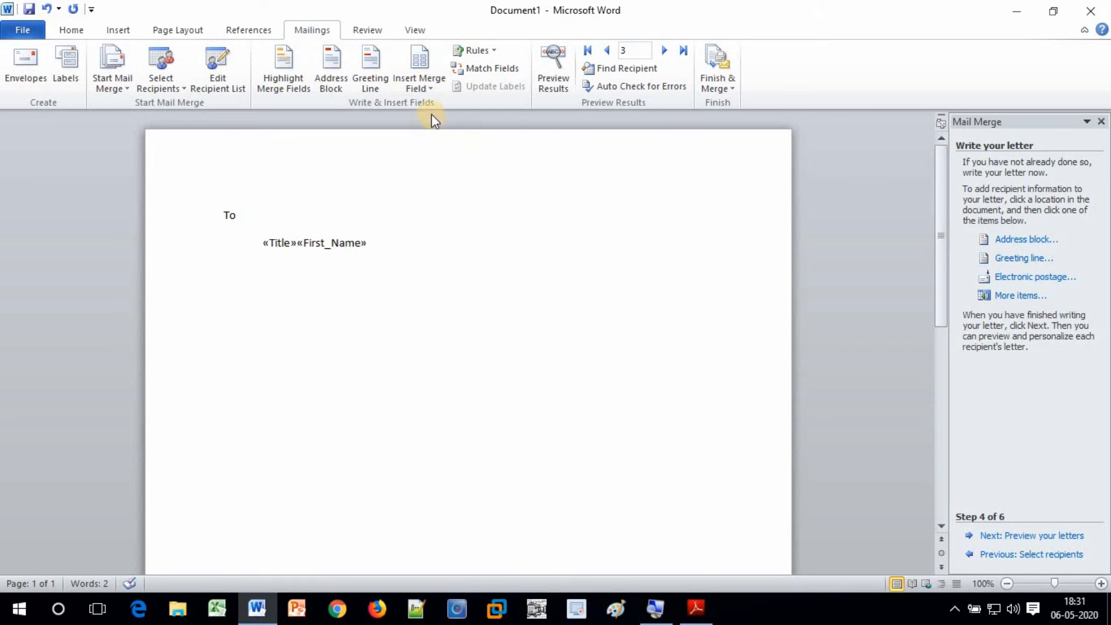
left_click(422, 84)
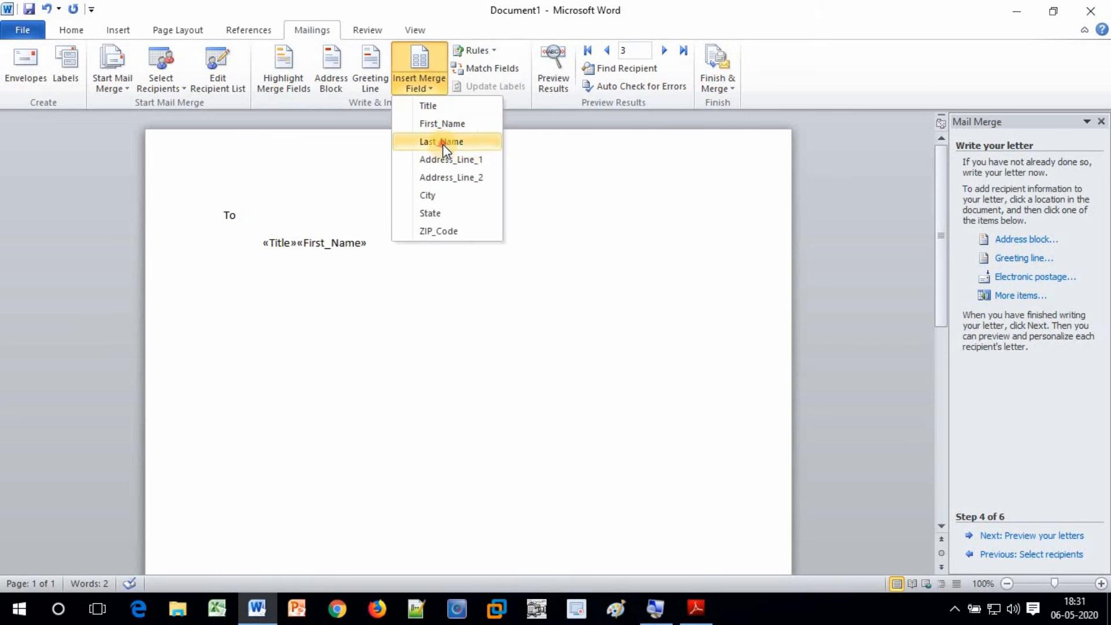
left_click(443, 143)
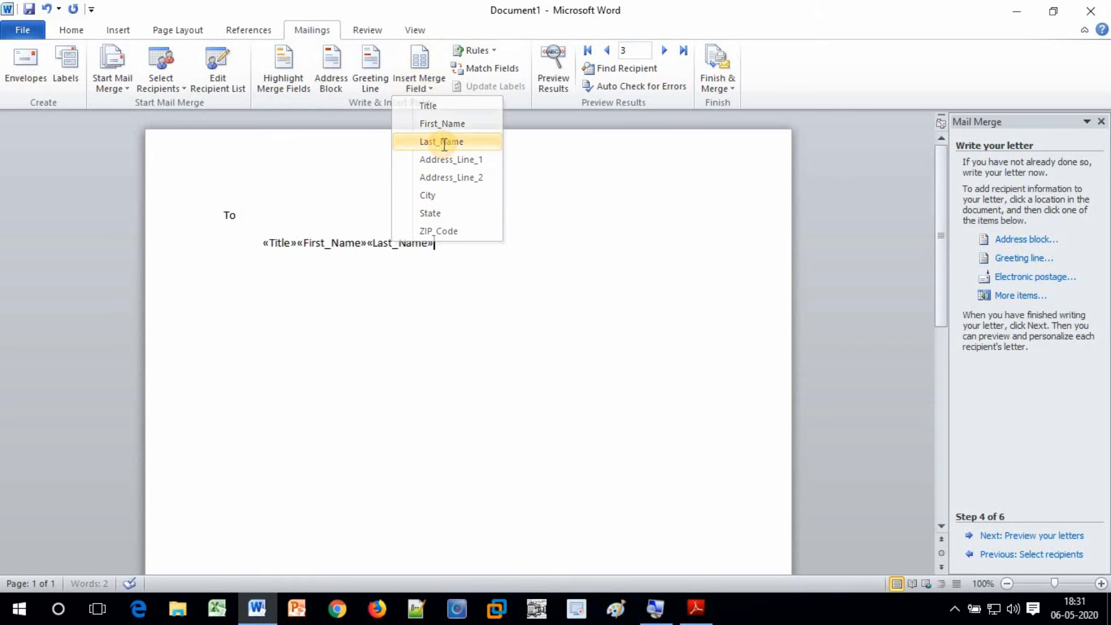
left_click(298, 243)
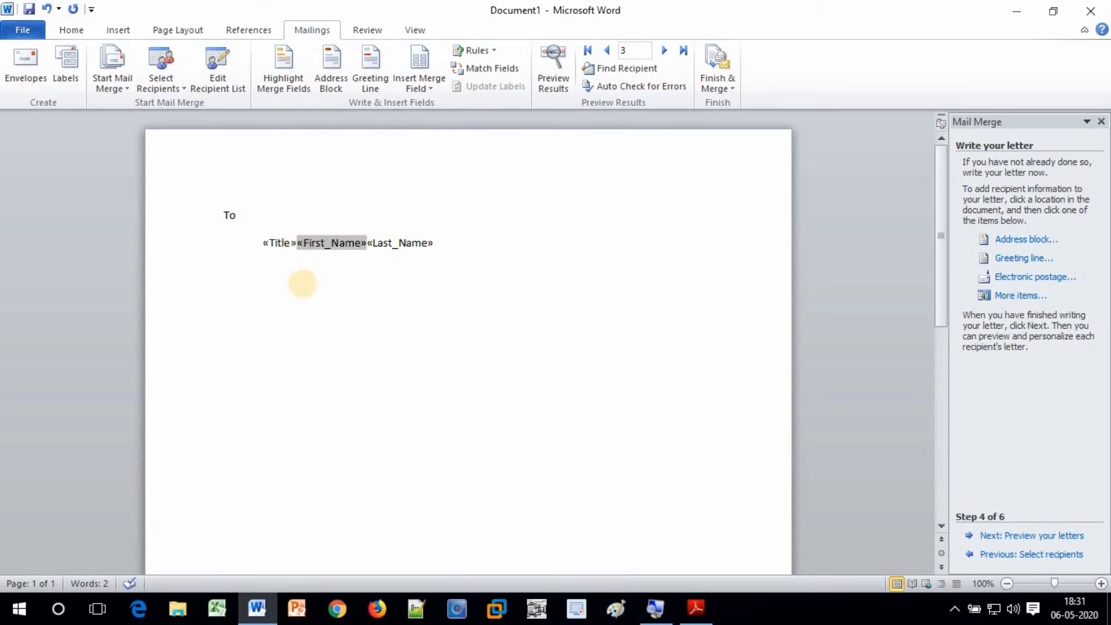
left_click(370, 242)
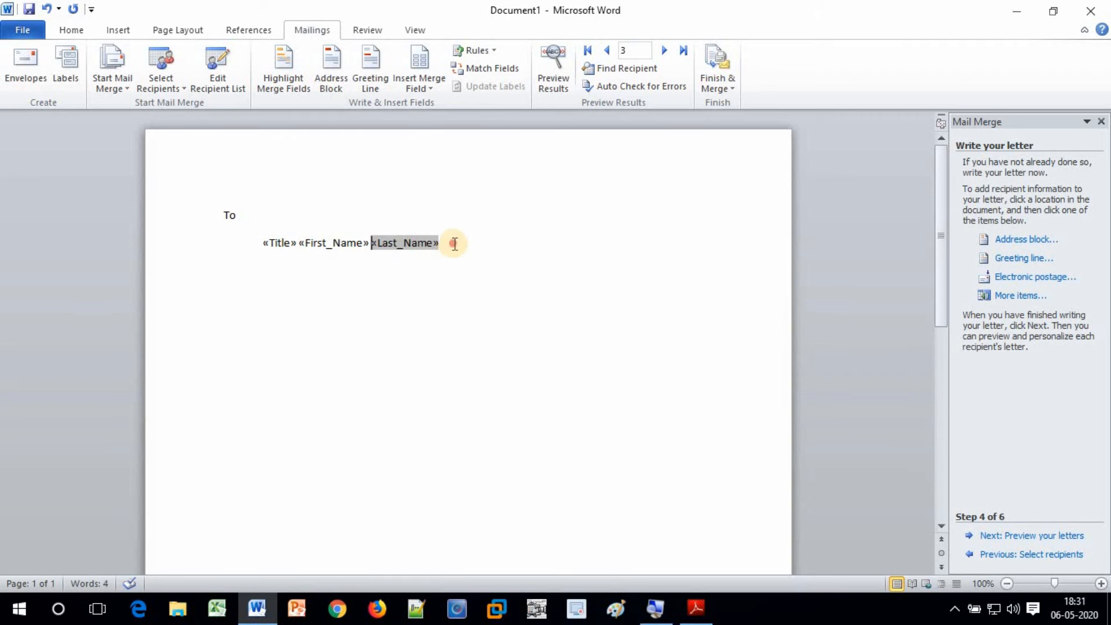
left_click(480, 246)
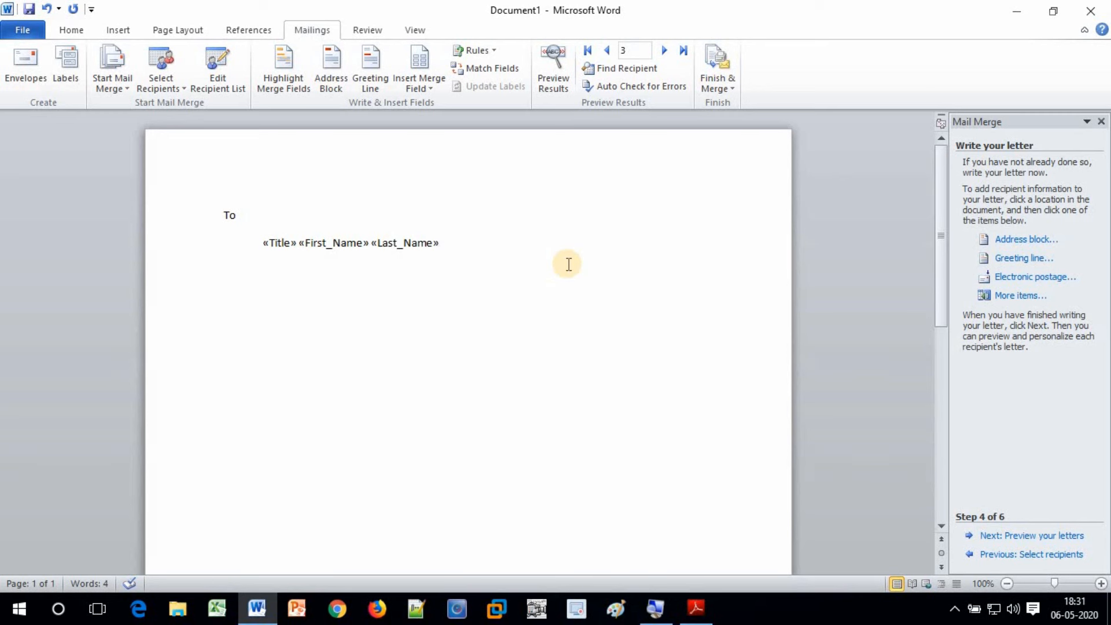
type(",")
key("Return")
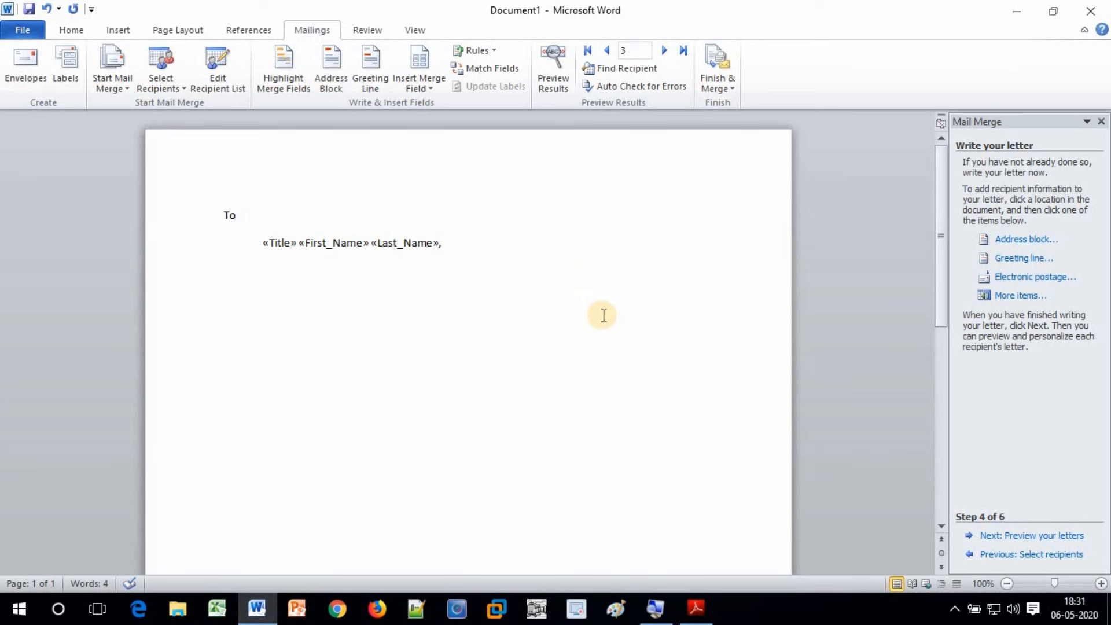
key("Tab")
Add Address_Line_1 and Address_Line_2 fields on their own indented lines, each followed by a comma
left_click(432, 87)
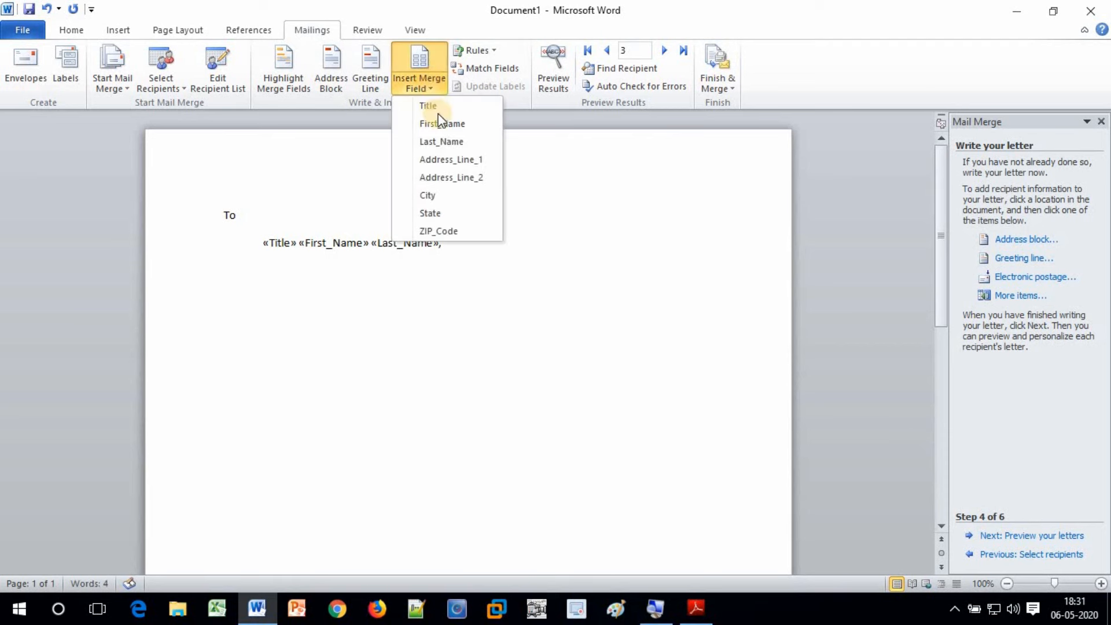
left_click(439, 160)
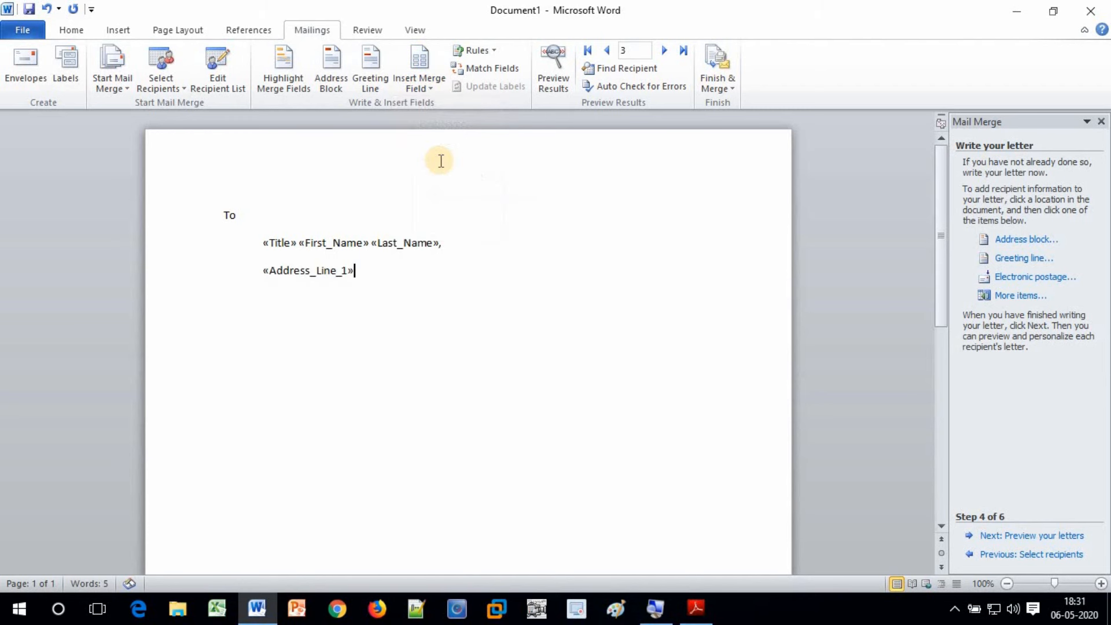
type(",")
key("Return")
key("Tab")
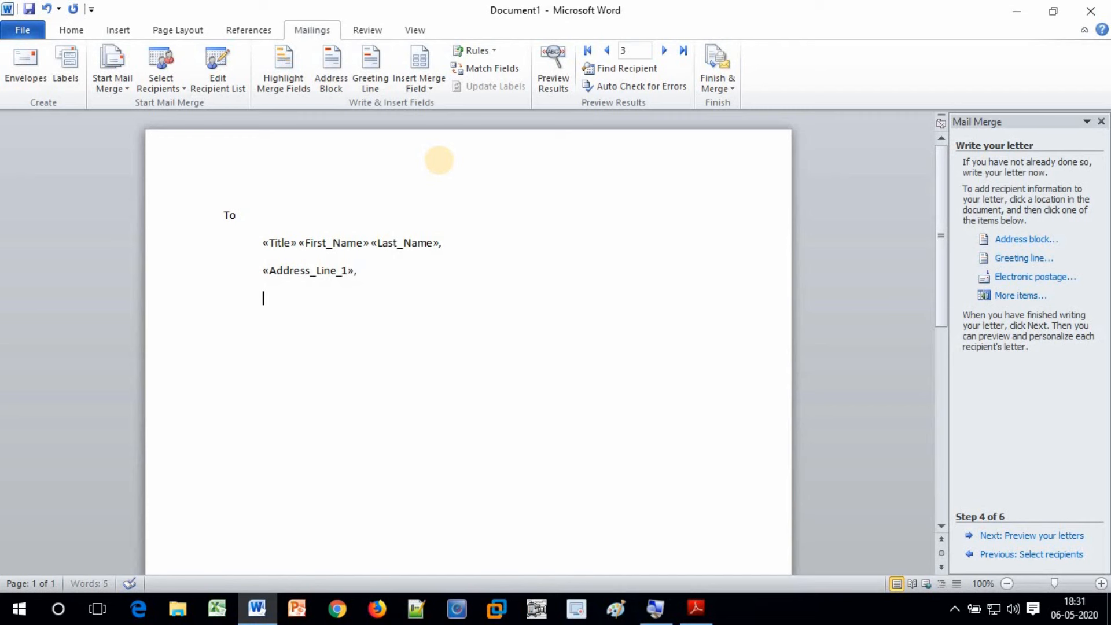
left_click(419, 81)
left_click(445, 177)
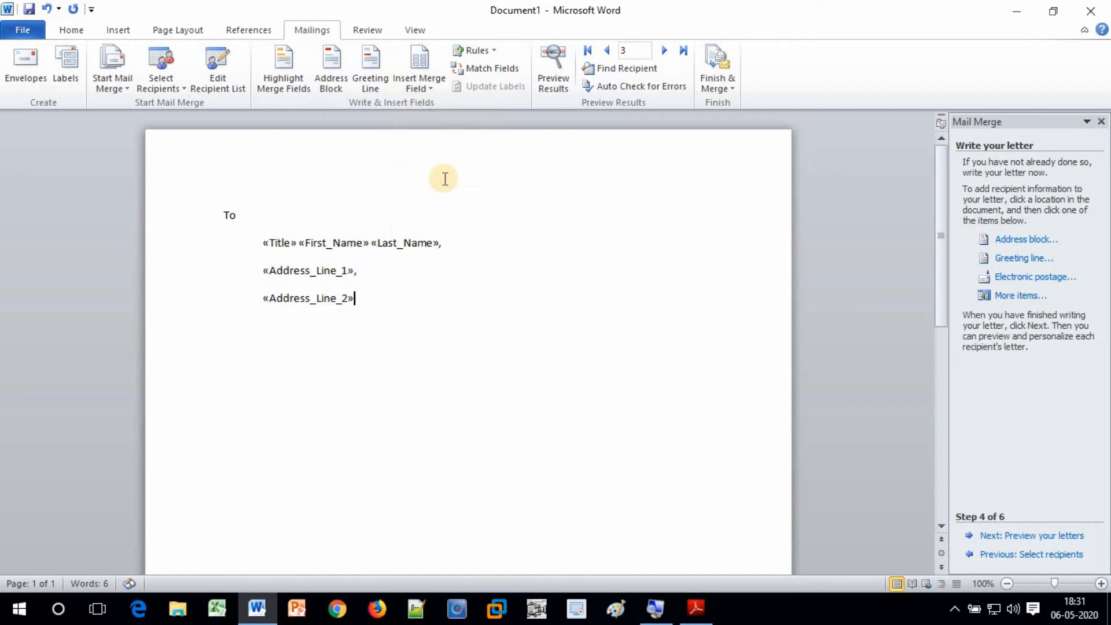
type(",")
key("Return")
Add a City (State) - ZIP_Code line, then start a new line below the address block
left_click(428, 85)
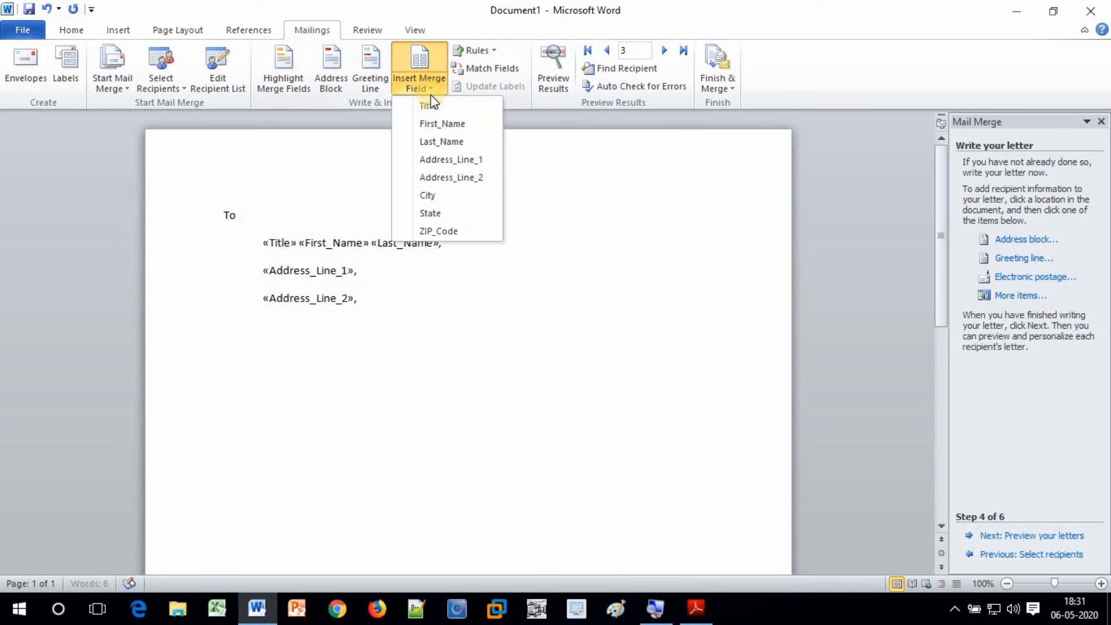
left_click(434, 197)
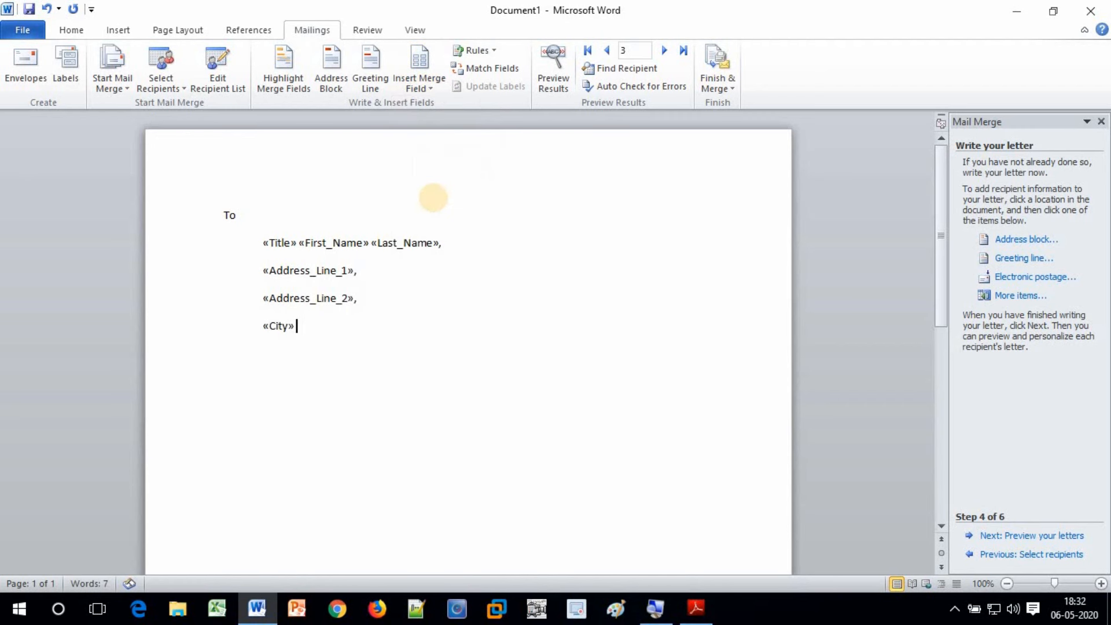
type("(")
left_click(420, 88)
left_click(447, 214)
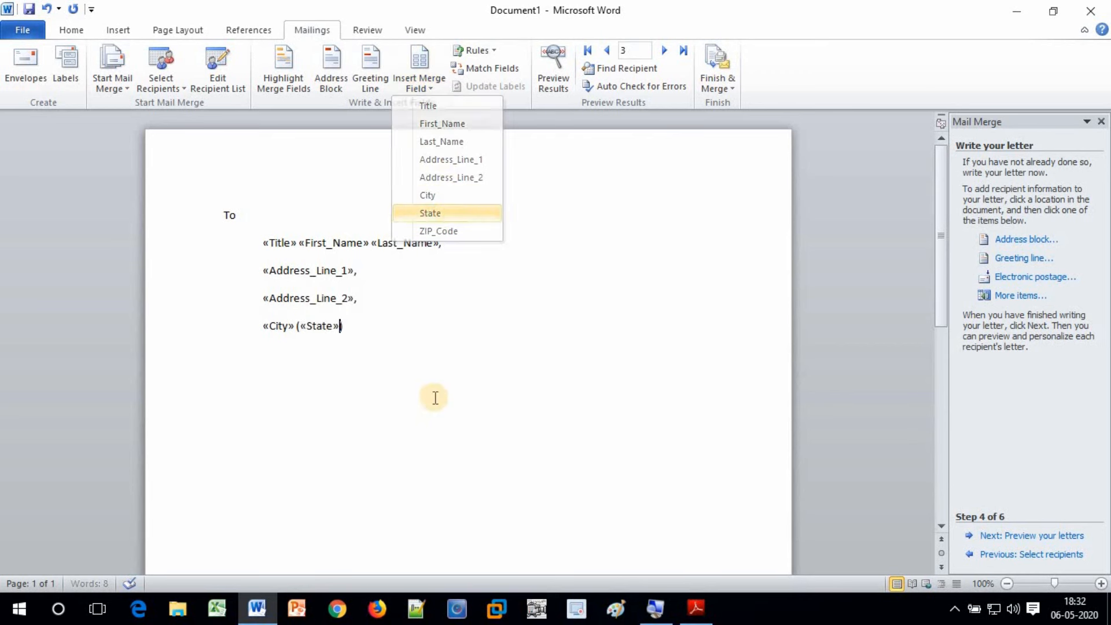
left_click(390, 328)
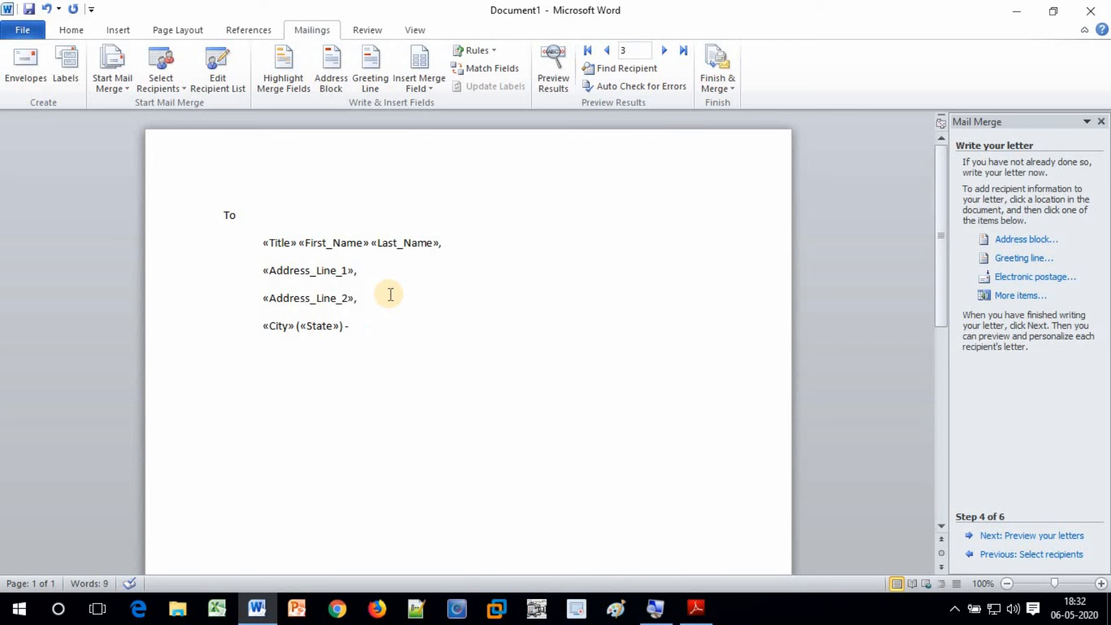
left_click(425, 88)
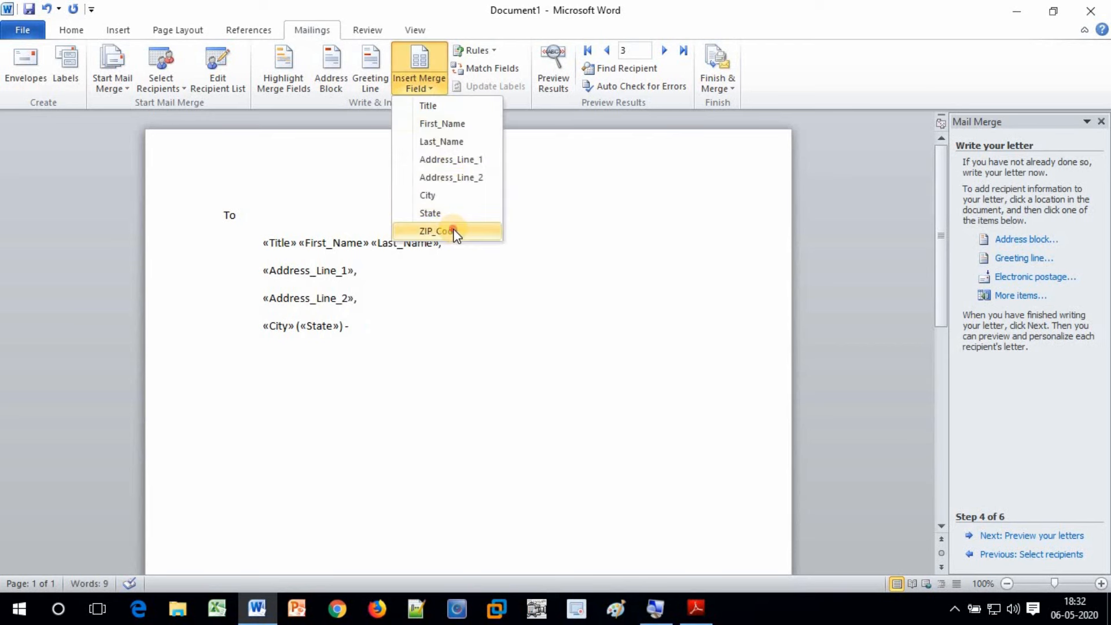
left_click(453, 230)
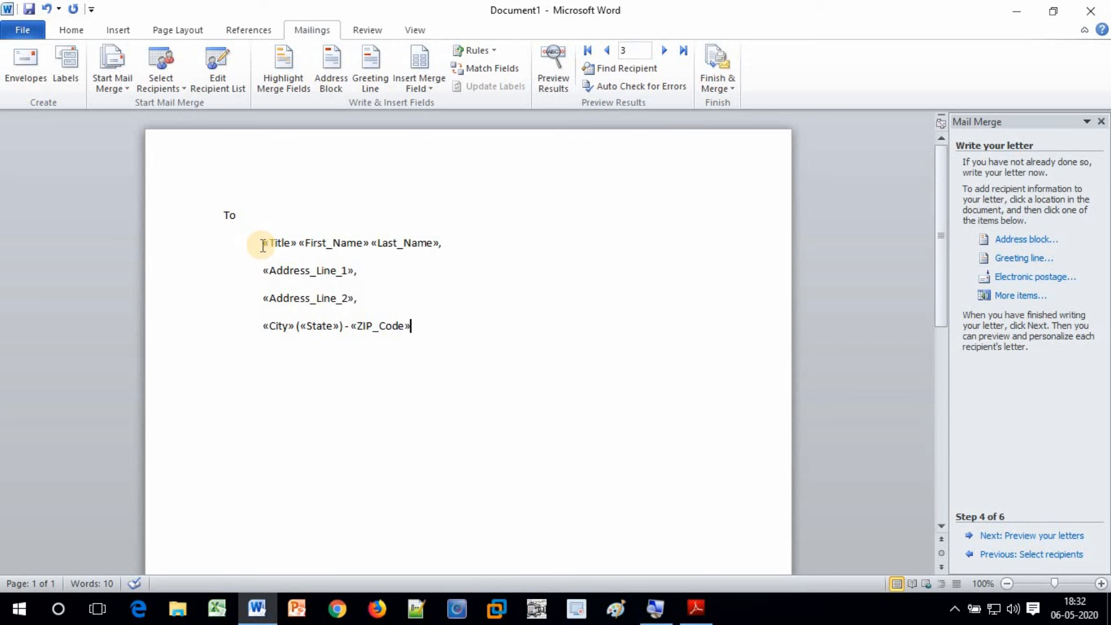
left_click_drag(263, 245, 441, 319)
left_click(442, 319)
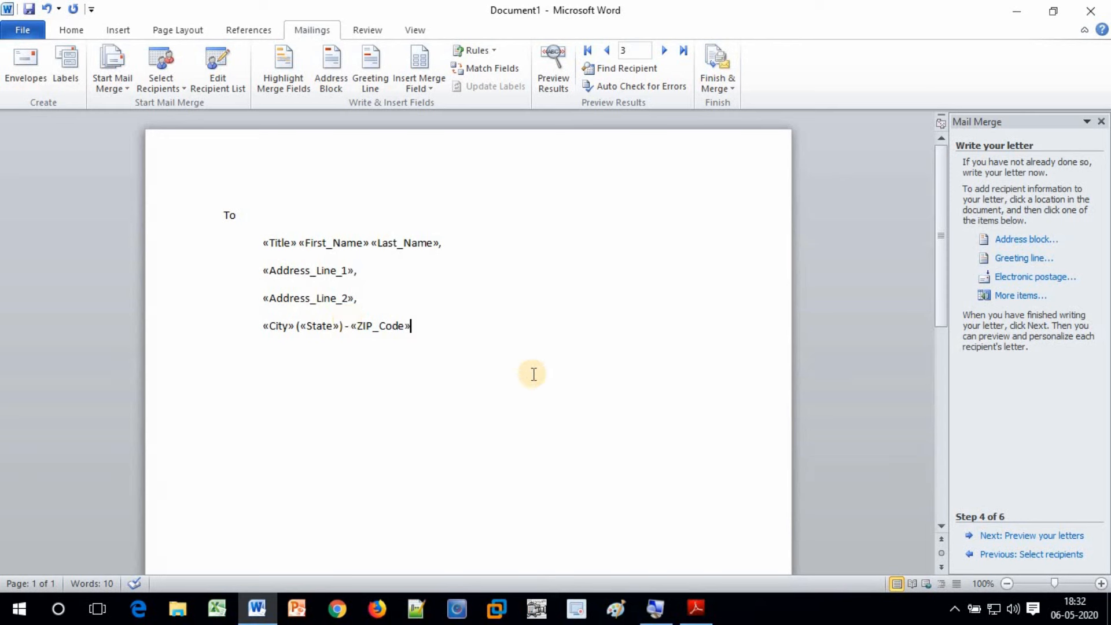
key("Return")
Type the subject line 'Invitation of Annual Function Held at School on Dated 31-March-2020'
type("Subject: Invitation of Annual Function Hea")
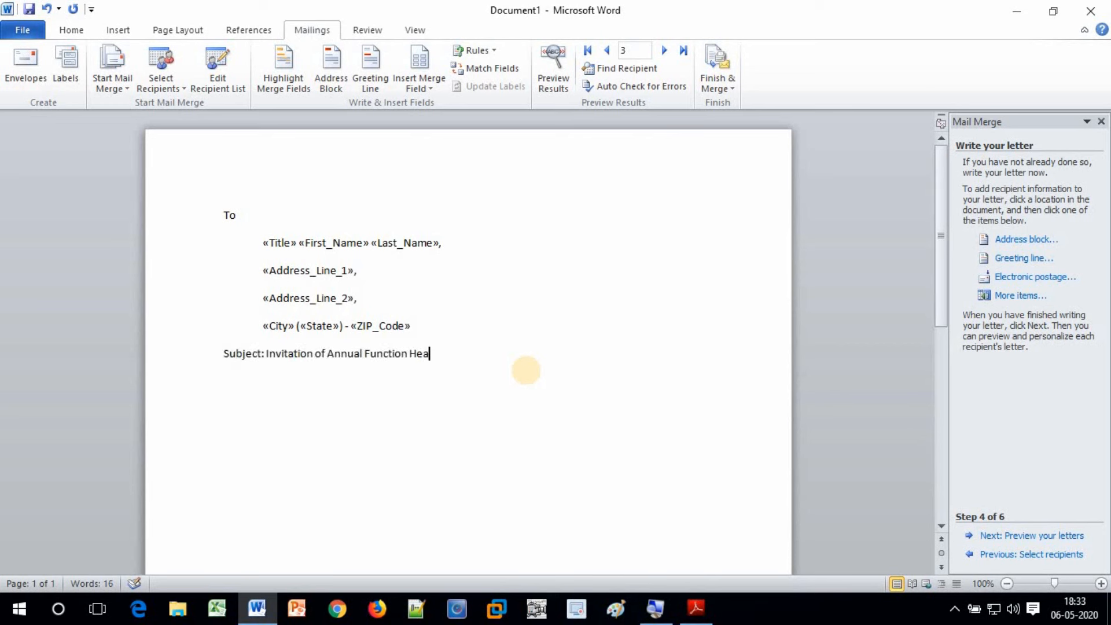
key("BackSpace")
type("ld at School on Dated")
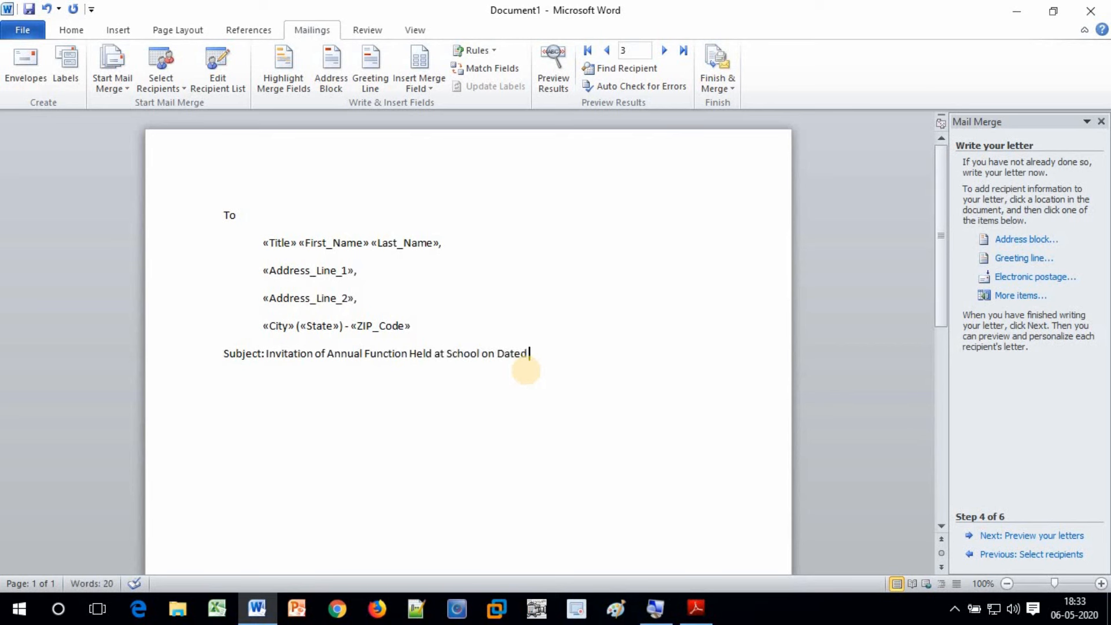
type(" 31-March-2020")
Add the salutation 'Respected Parents,' and indent the next line
key("Return")
type("Respected S")
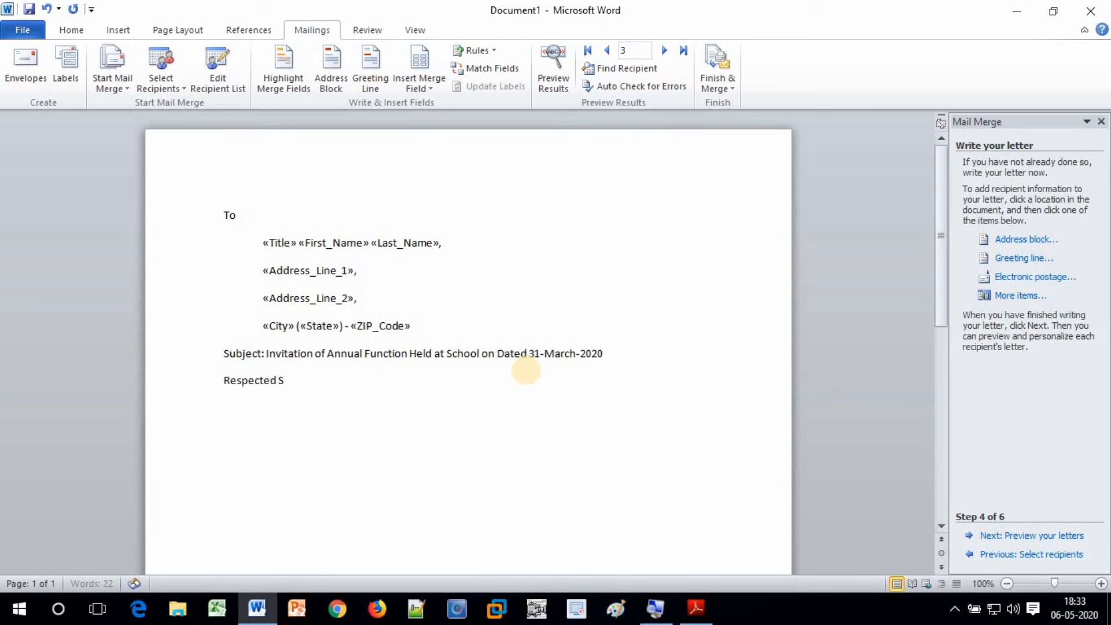
type("ir")
key("BackSpace")
key("BackSpace")
key("BackSpace")
type("Parents,")
key("Return")
key("Tab")
Type the invitation to the Annual function at the school campus on 31-May-2020
type("We are glad ")
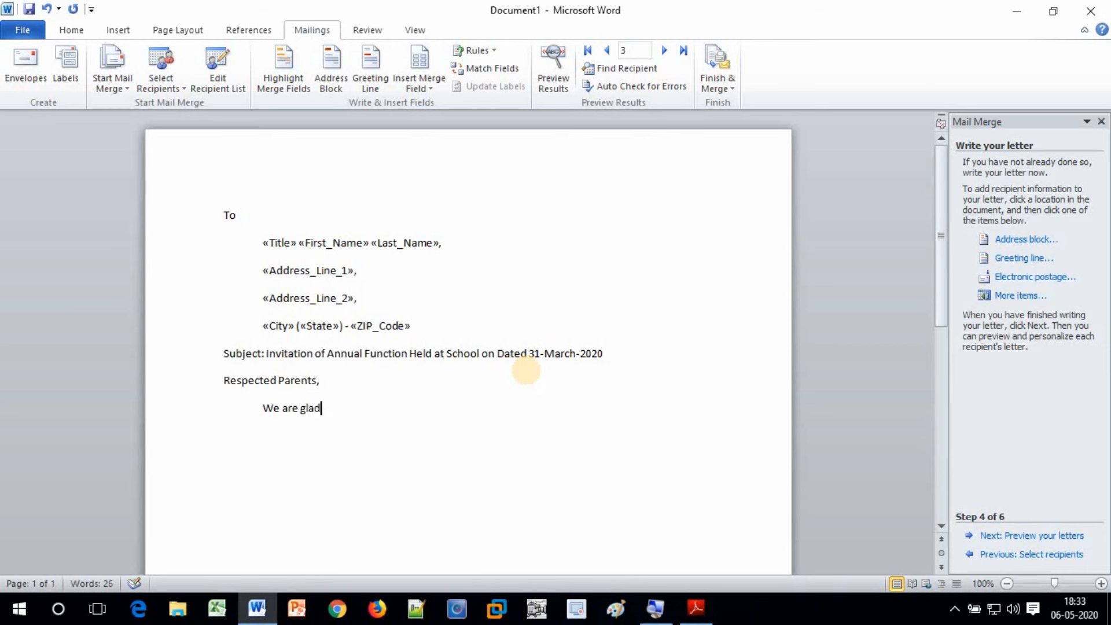
type("to invite you o")
type("n th")
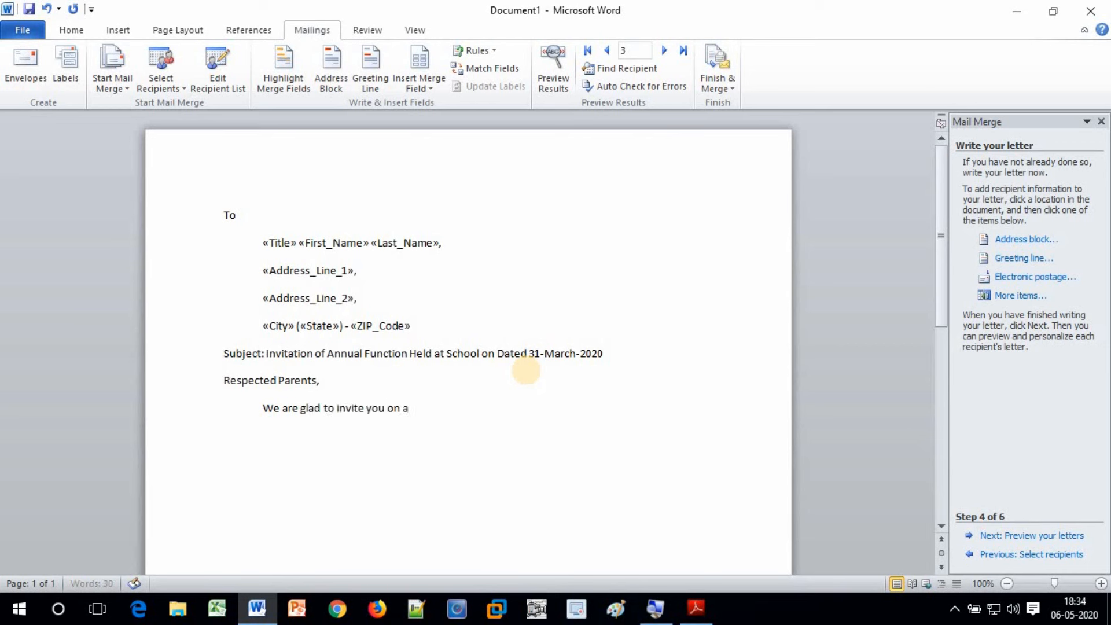
type("e auspicious occasion of Annual function")
type(" to be held a")
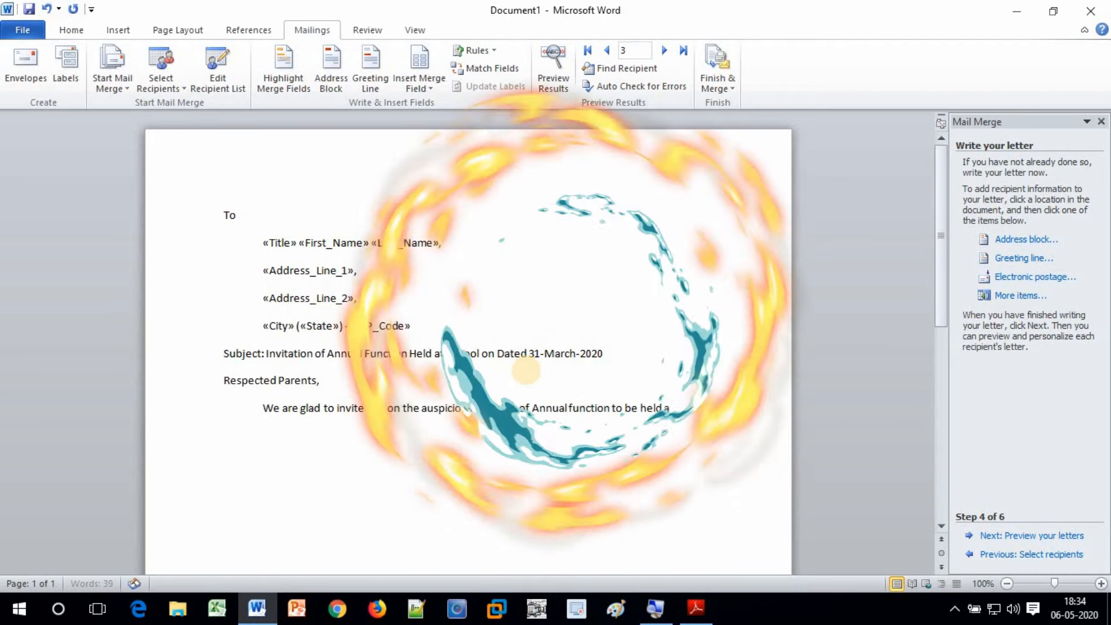
type("t our school campus on dated")
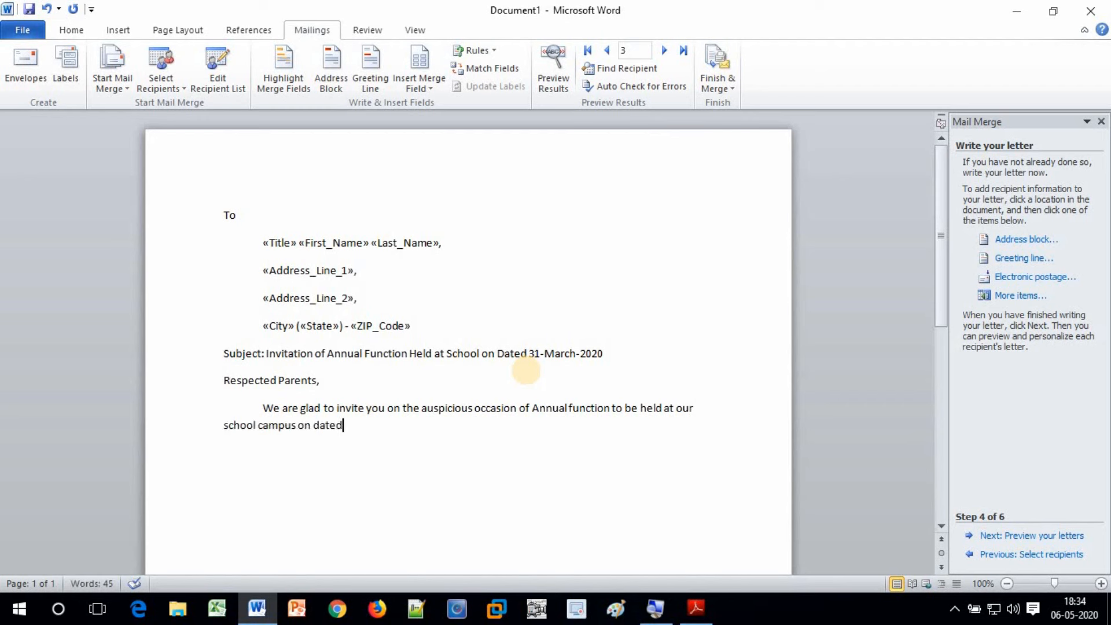
type(" 31-May-2020.")
Add the cordial-invitation sentence, Thanks, and the sign-off From, Principal, ABC School, Sunam
type("You are cordially invit")
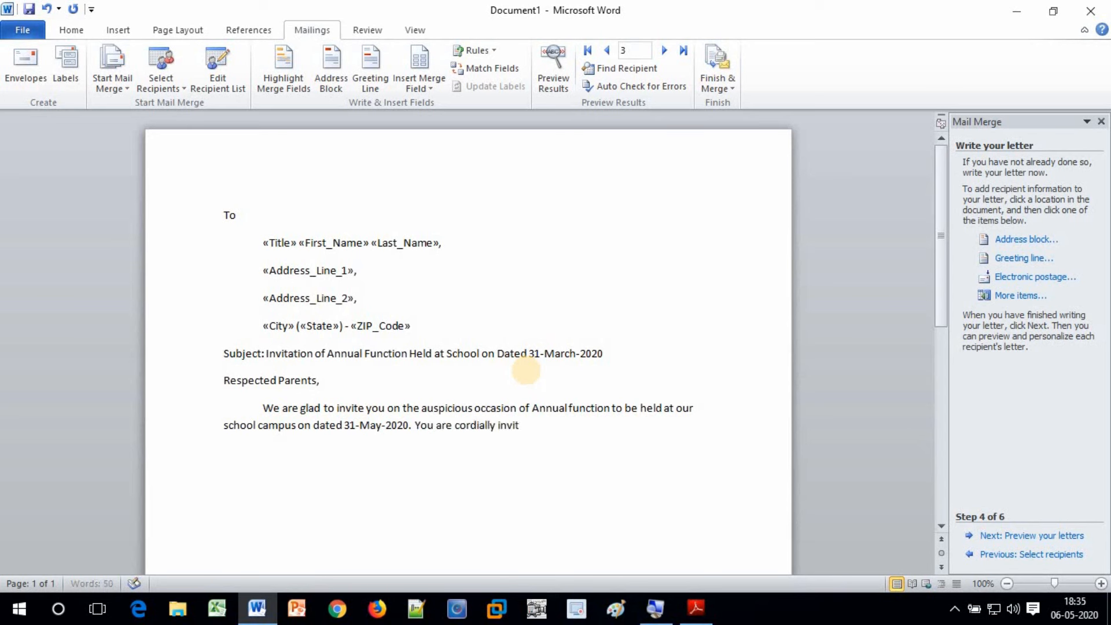
type("ed to attend the function with your")
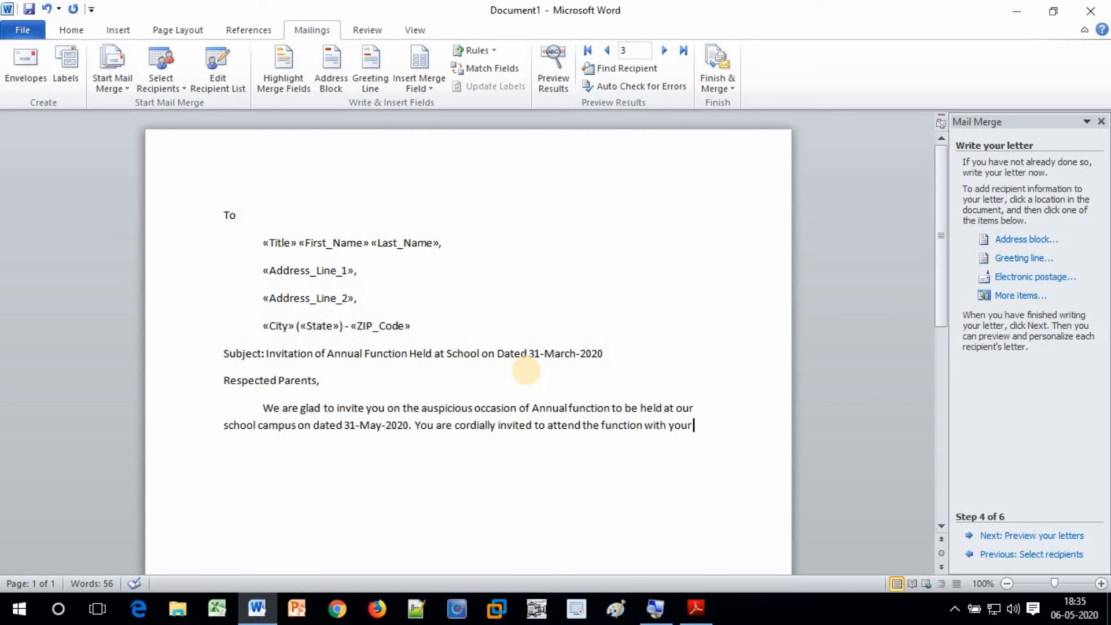
type(" wards studied in the sch")
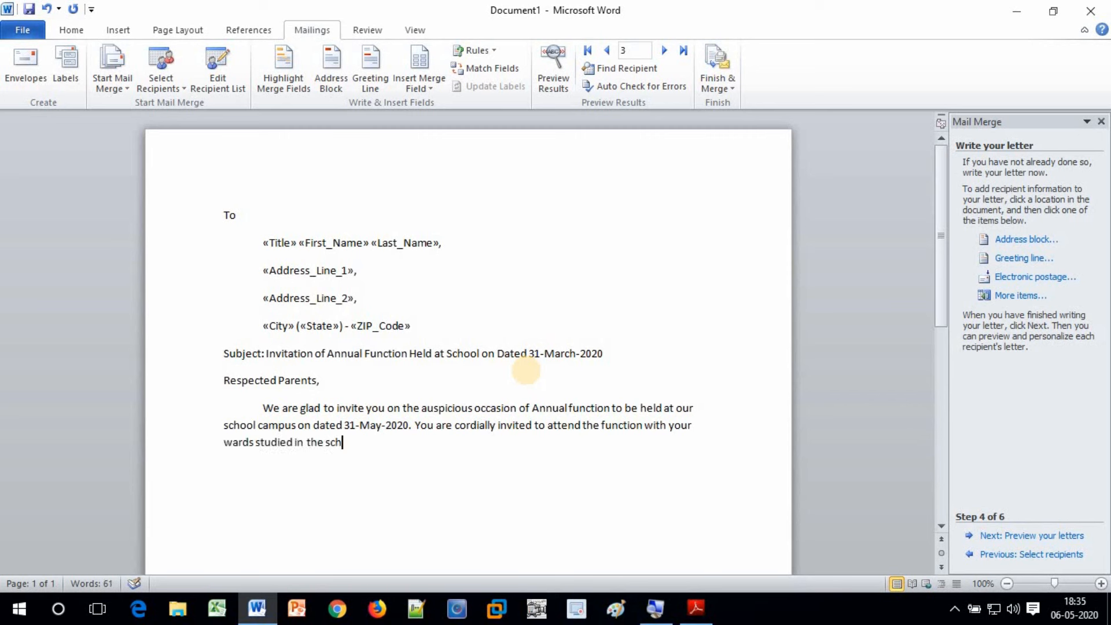
type("ool.")
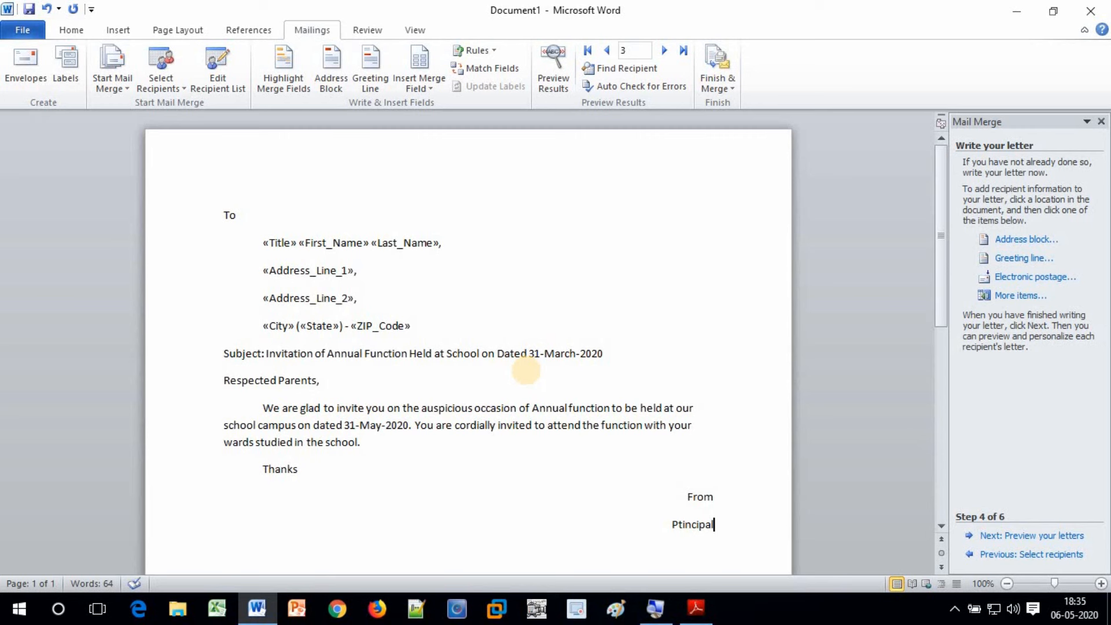
type(",")
key("Return")
type("ABC School")
key("Return")
type("Sunam")
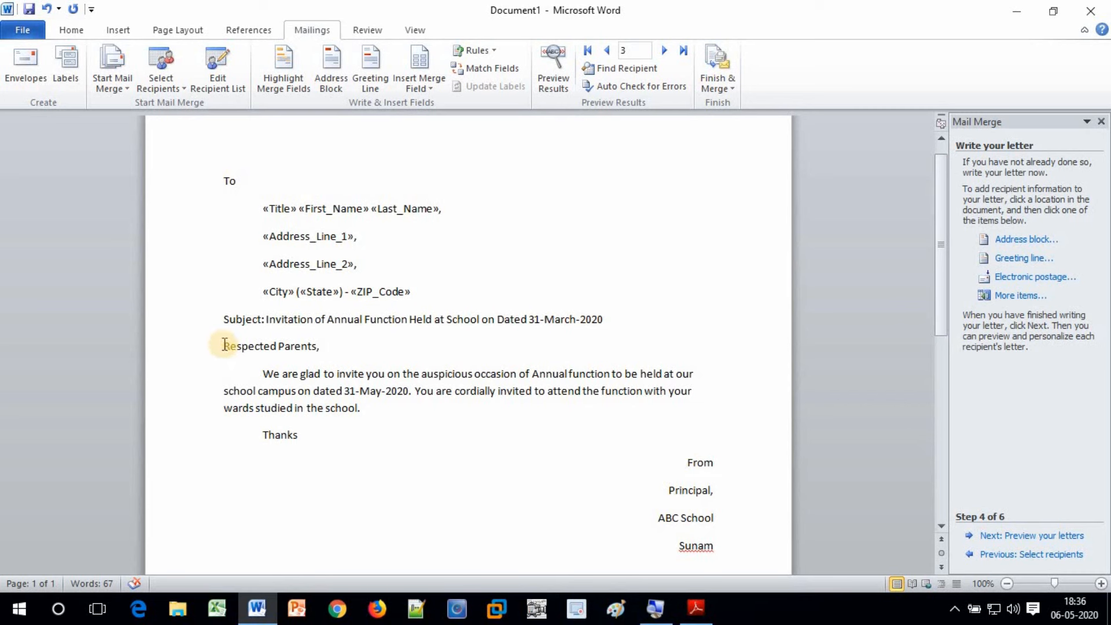
Select the letter's greeting and body paragraph
left_click_drag(224, 344, 404, 412)
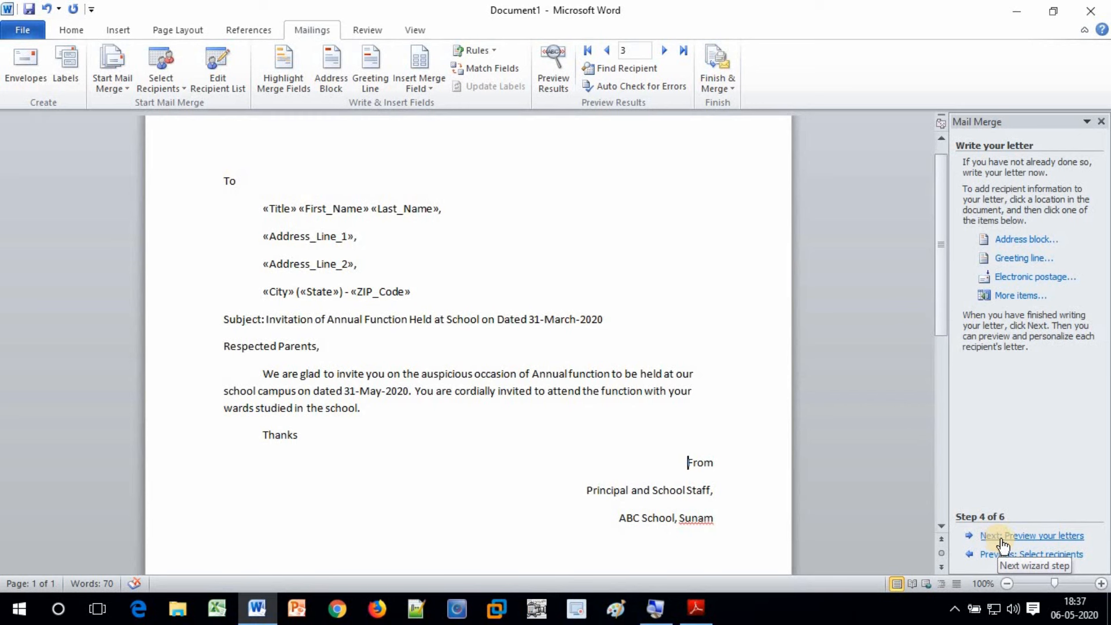
Preview the merged letters with recipient data in the address block
left_click(1056, 540)
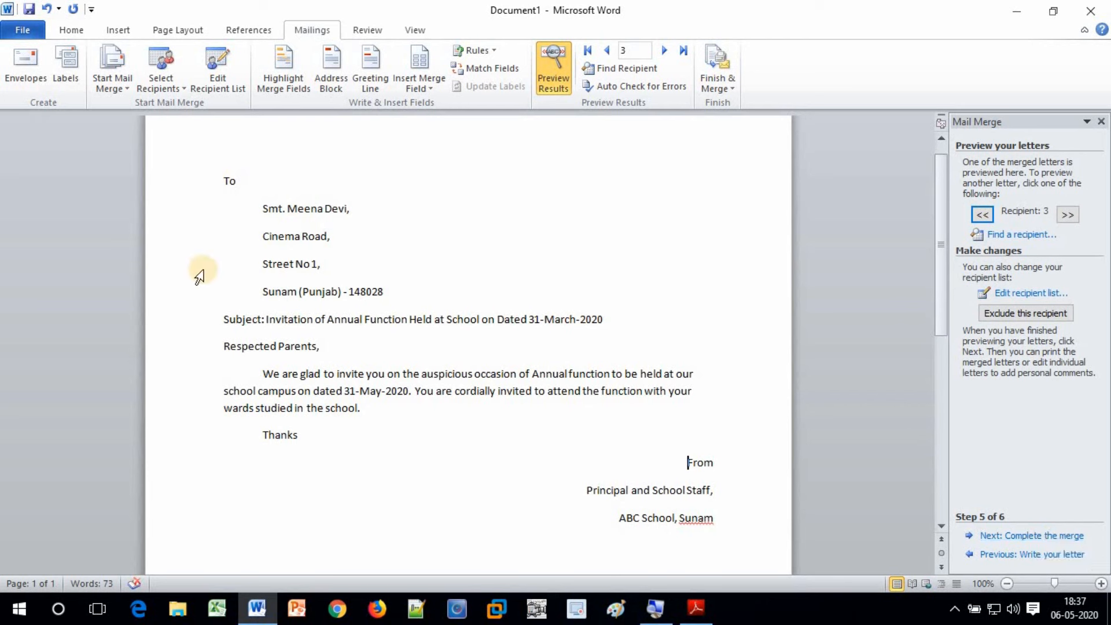
scroll(339, 321, "up", 1)
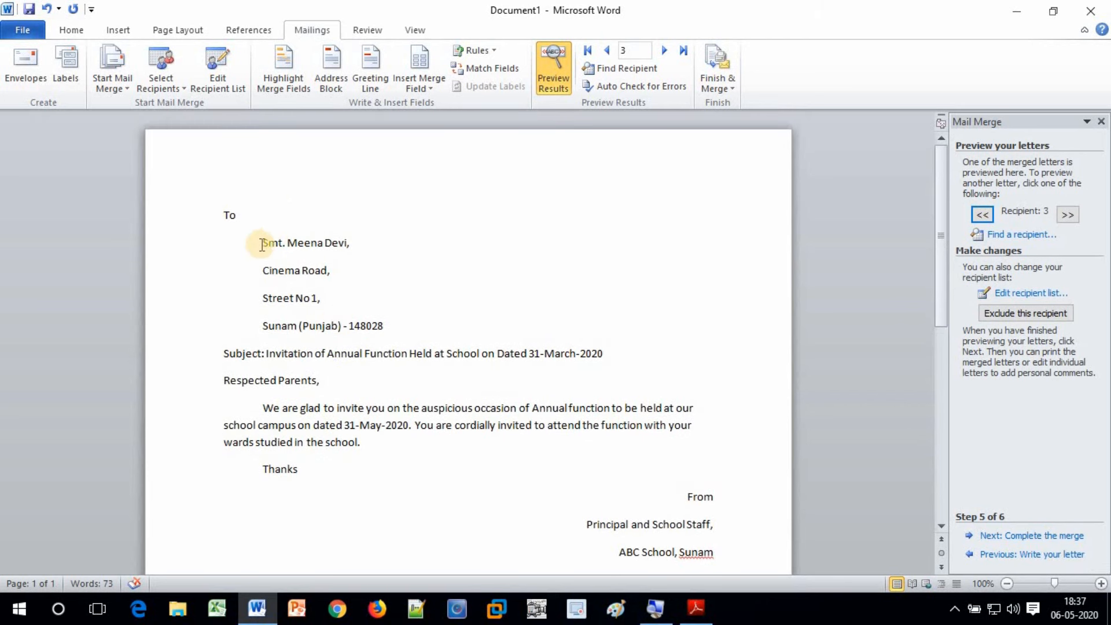
left_click_drag(262, 244, 439, 322)
left_click(439, 322)
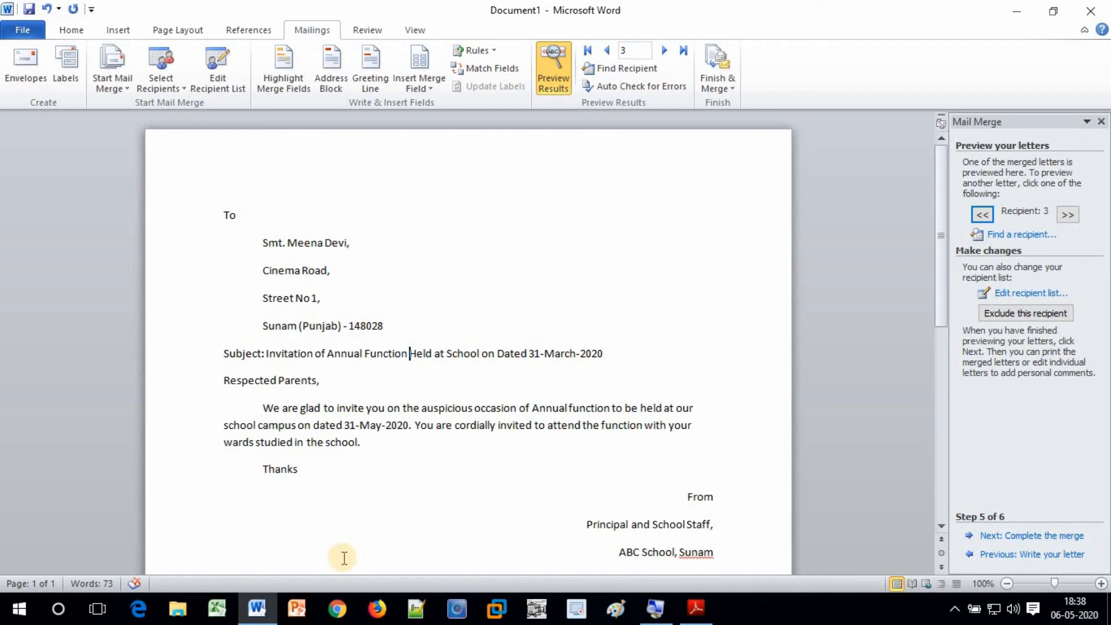
Browse the previews from recipient 1 through recipient 3
left_click(982, 216)
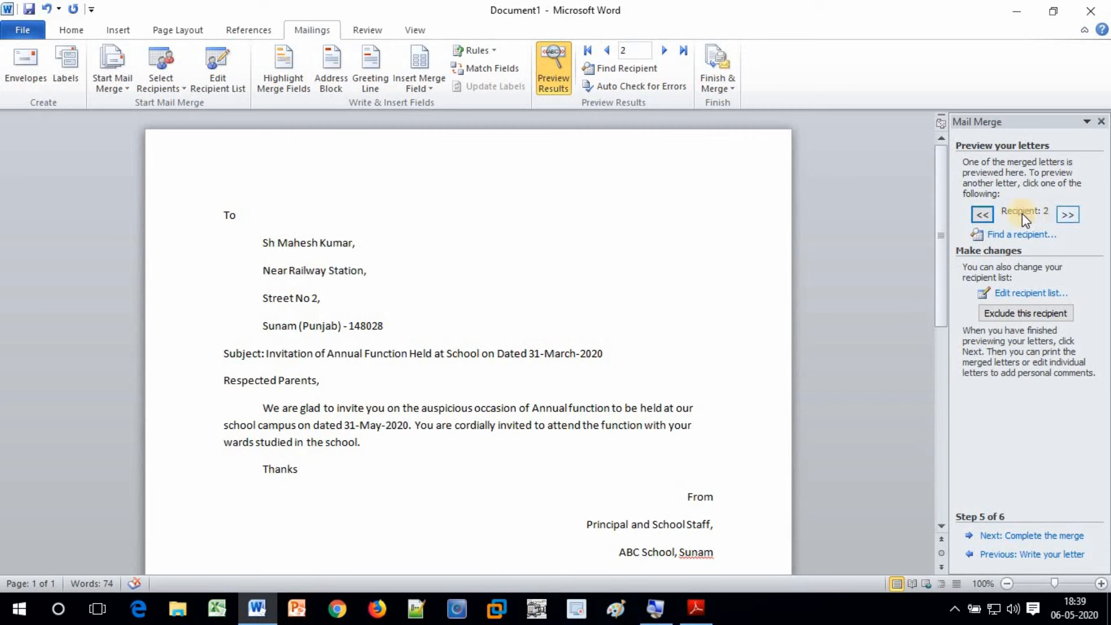
left_click(986, 216)
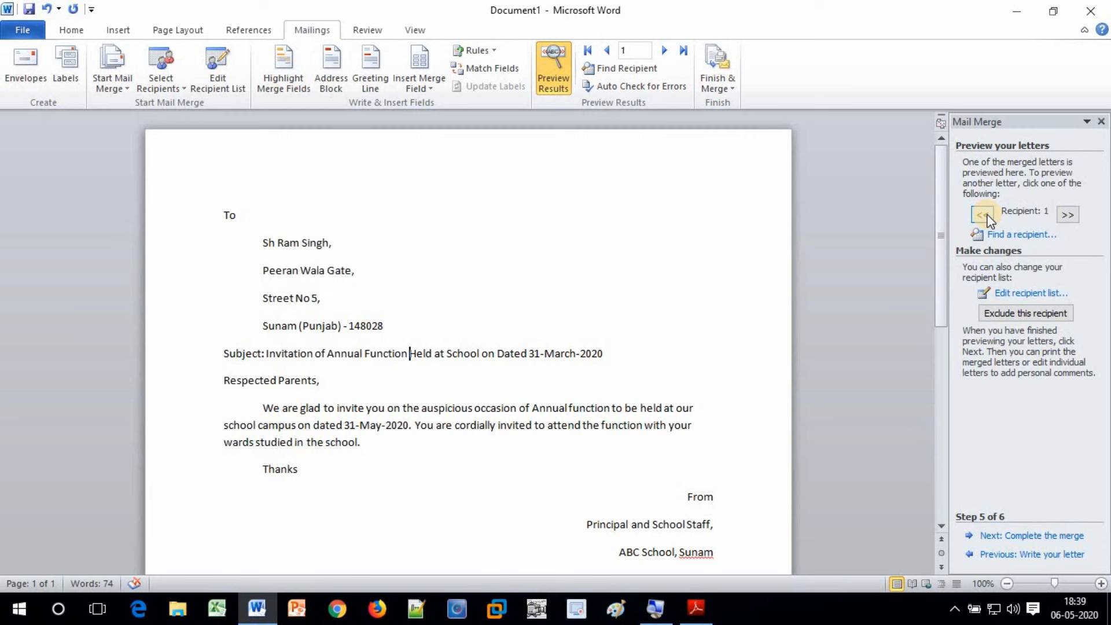
left_click(1068, 216)
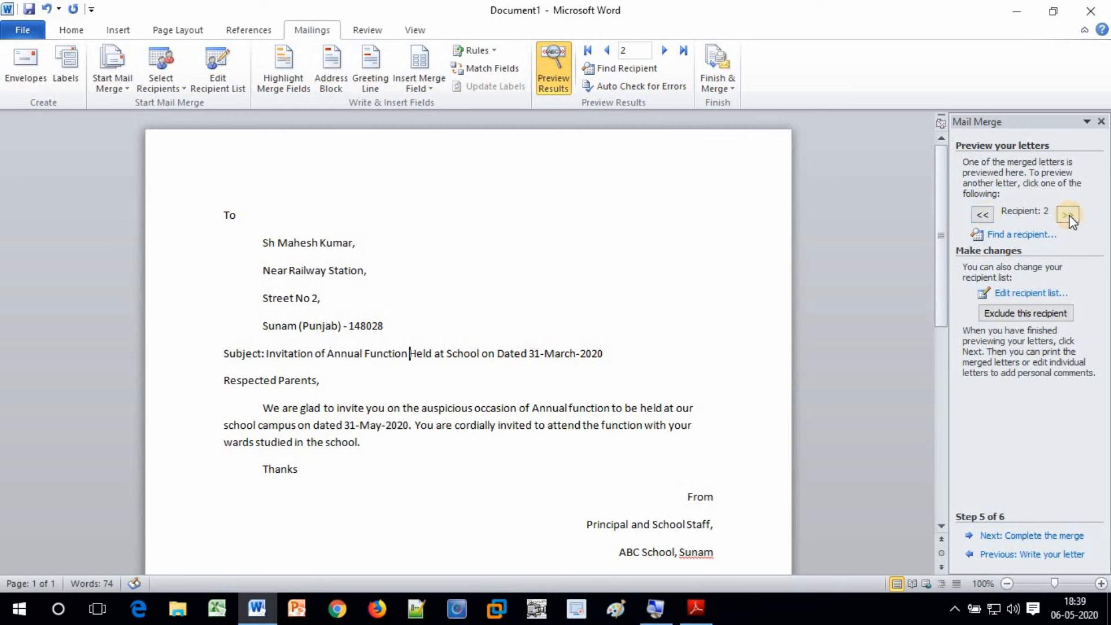
left_click(1067, 216)
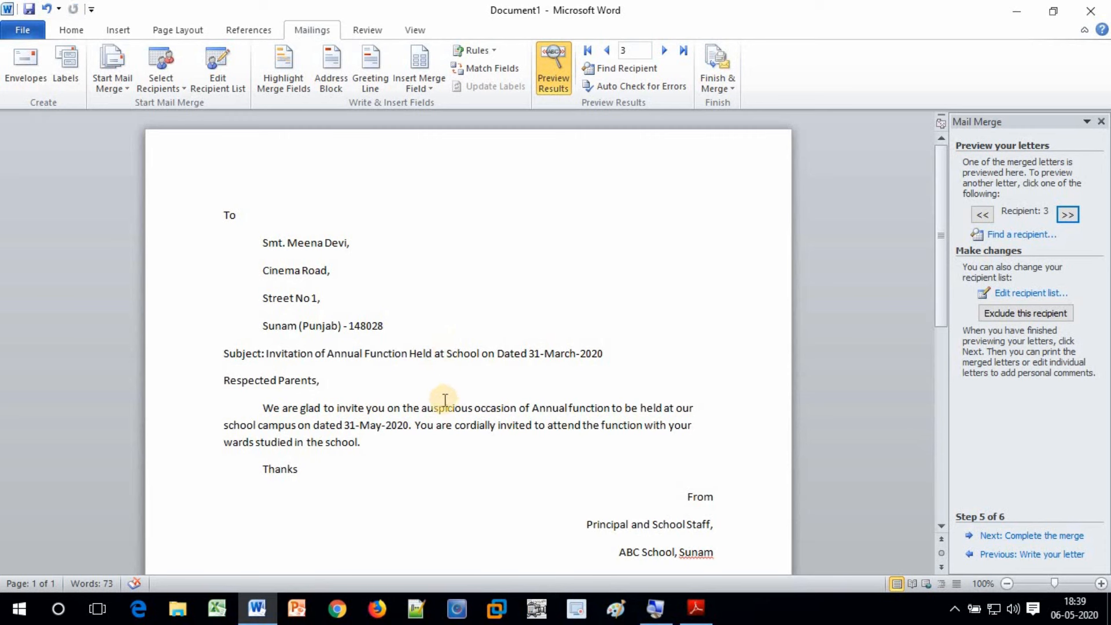
left_click(442, 424)
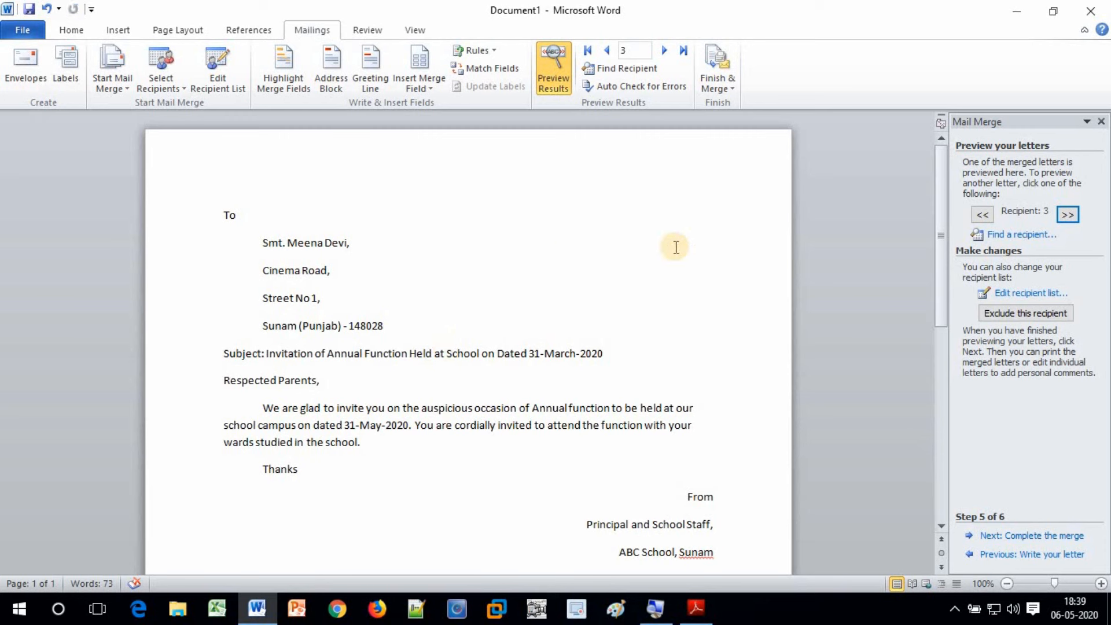
scroll(656, 463, "down", 3)
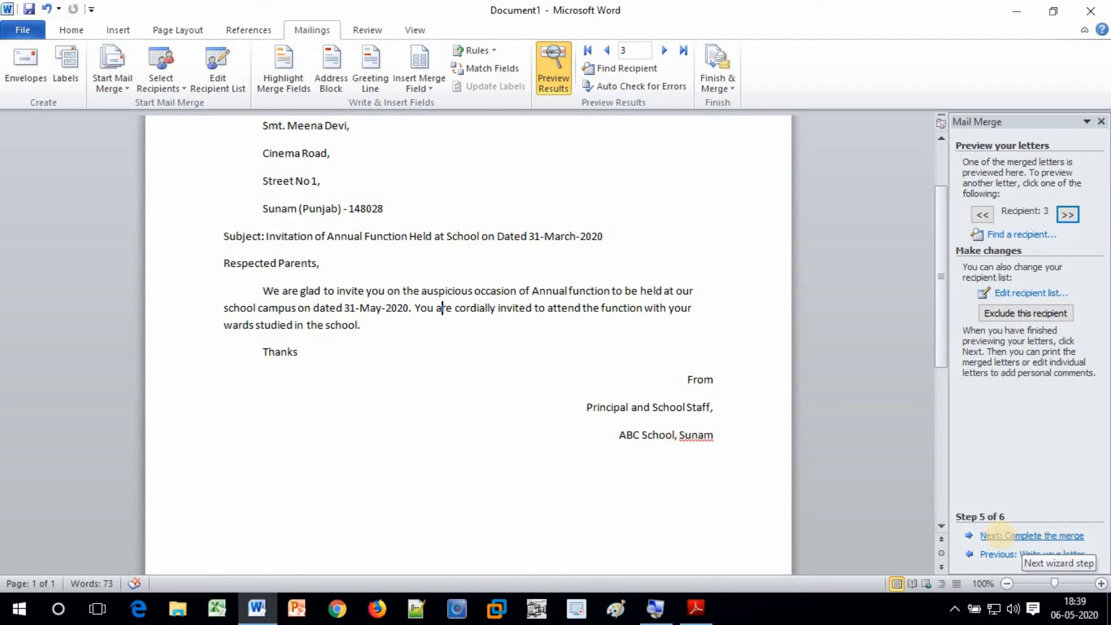
Complete the merge and send All records to the printer with Merge to Printer
left_click(1001, 535)
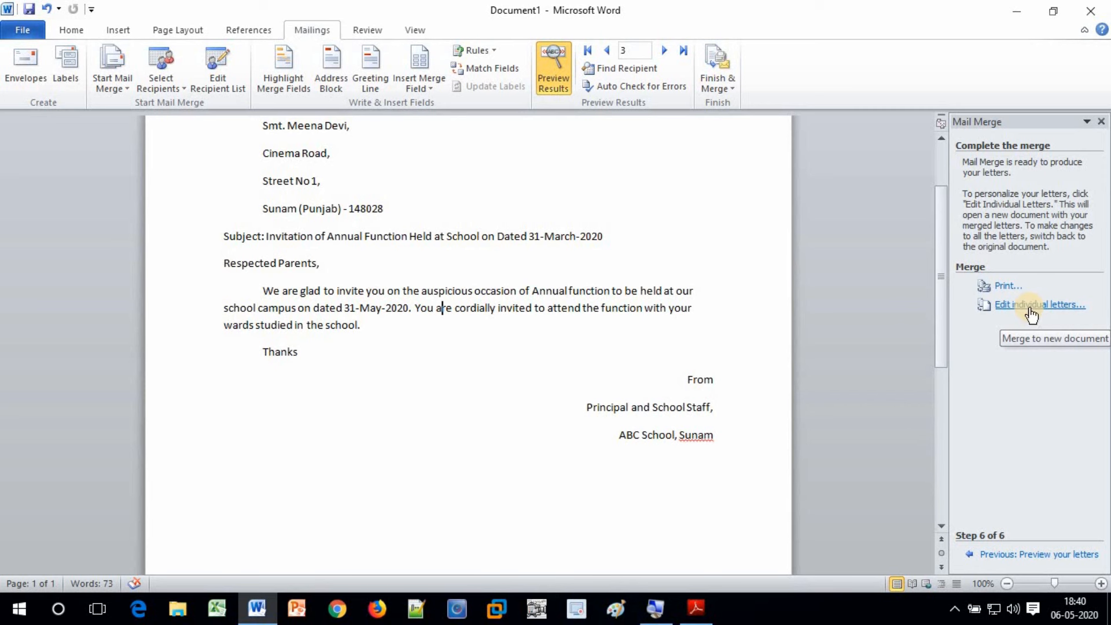
left_click(1008, 282)
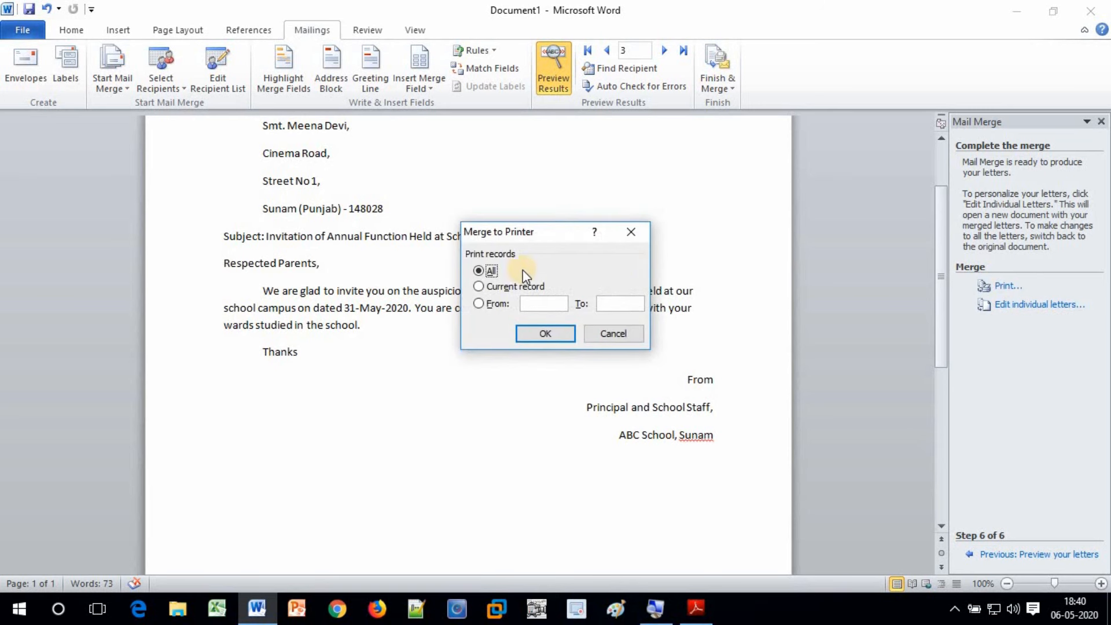
left_click(509, 287)
left_click(480, 304)
left_click(546, 305)
left_click(629, 302)
left_click(545, 304)
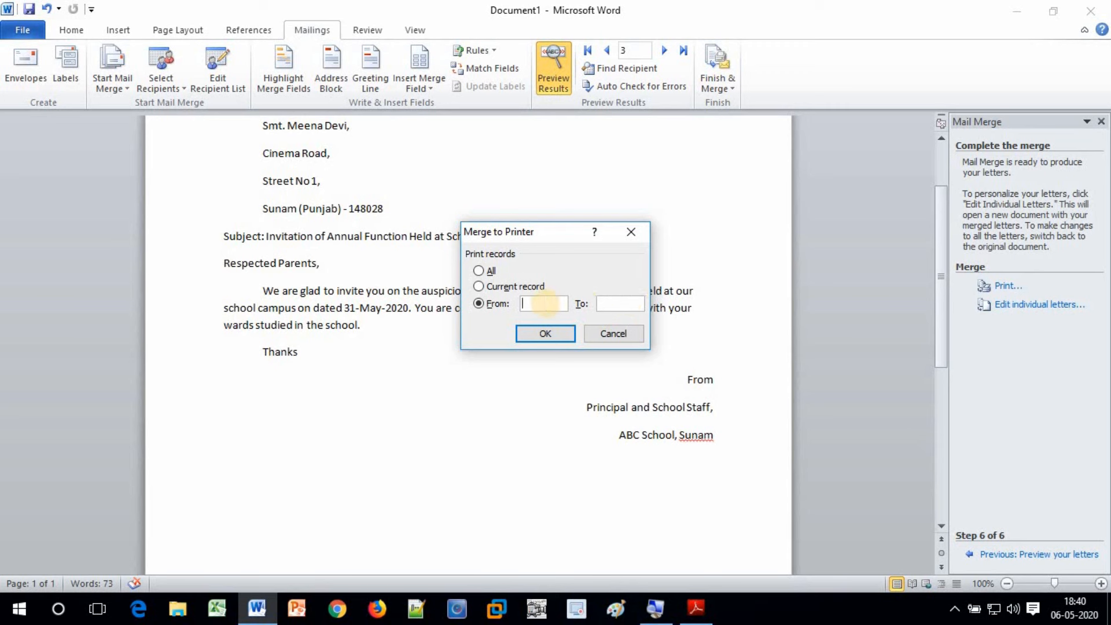
left_click(611, 304)
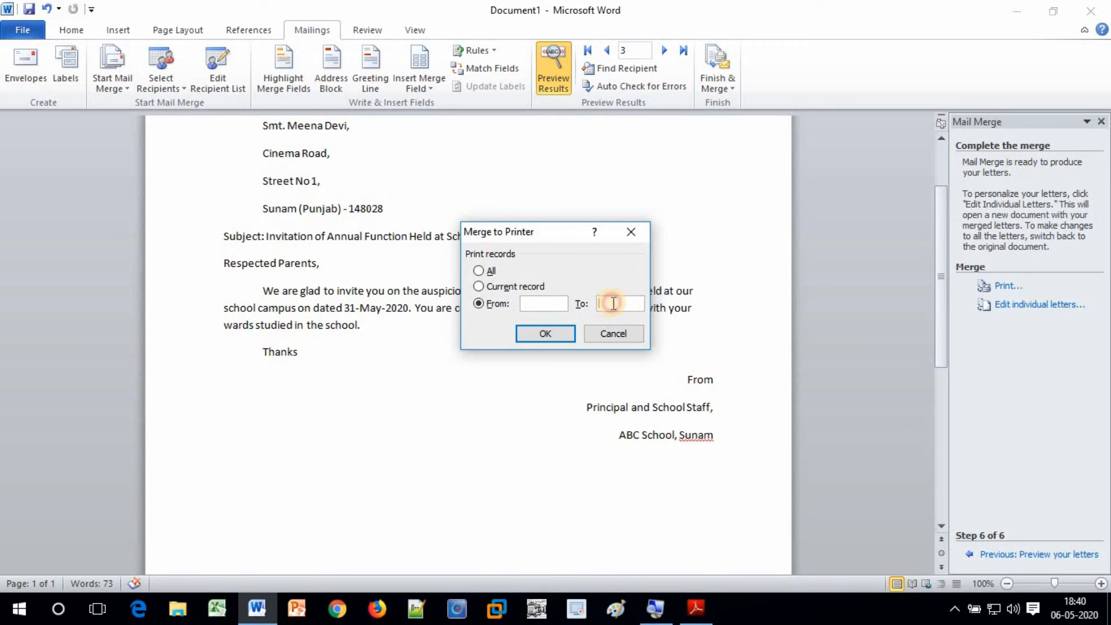
left_click(479, 271)
left_click(549, 334)
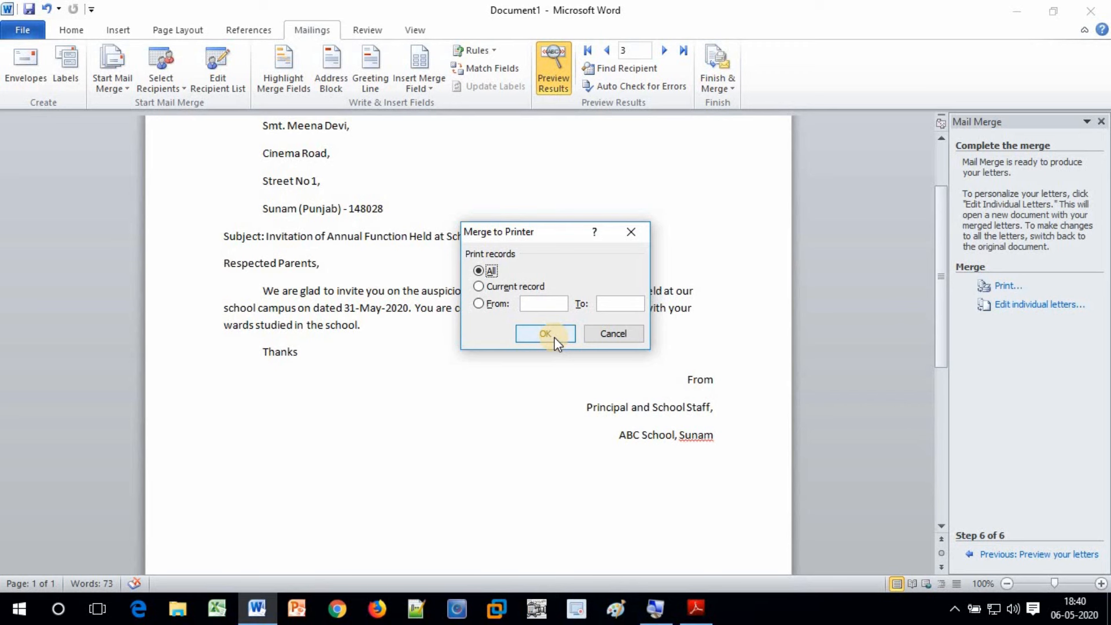
left_click(616, 336)
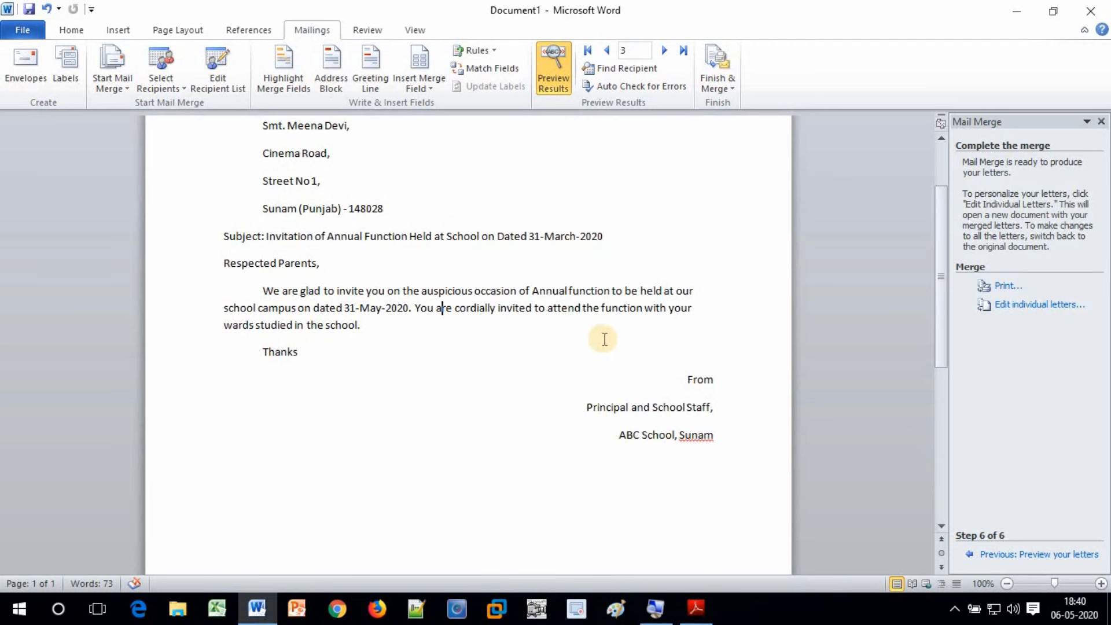
left_click(998, 556)
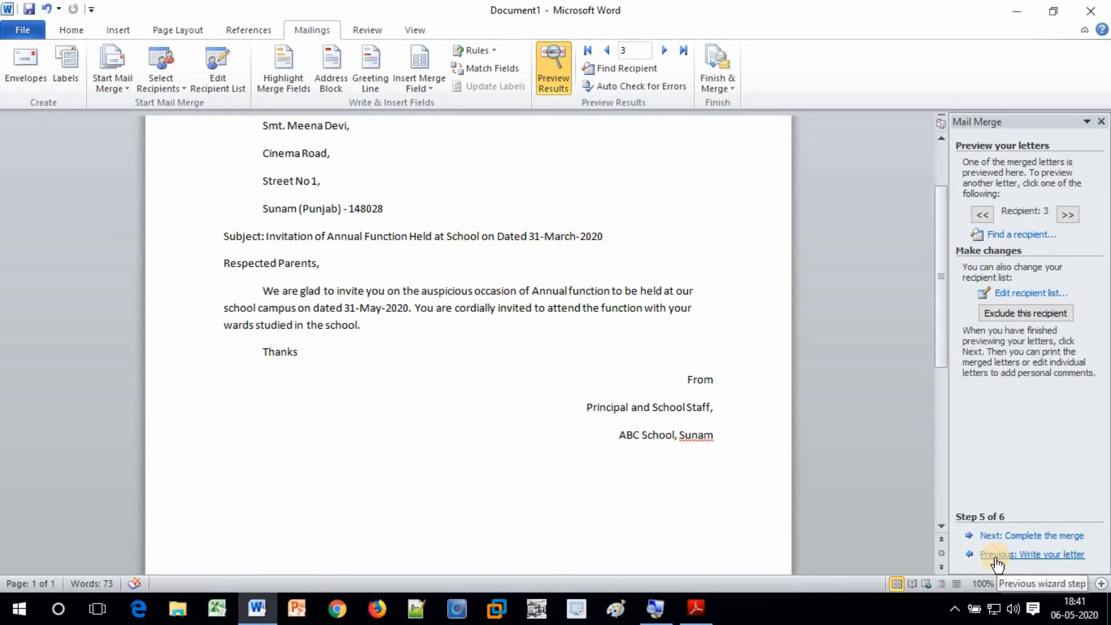
left_click(1024, 536)
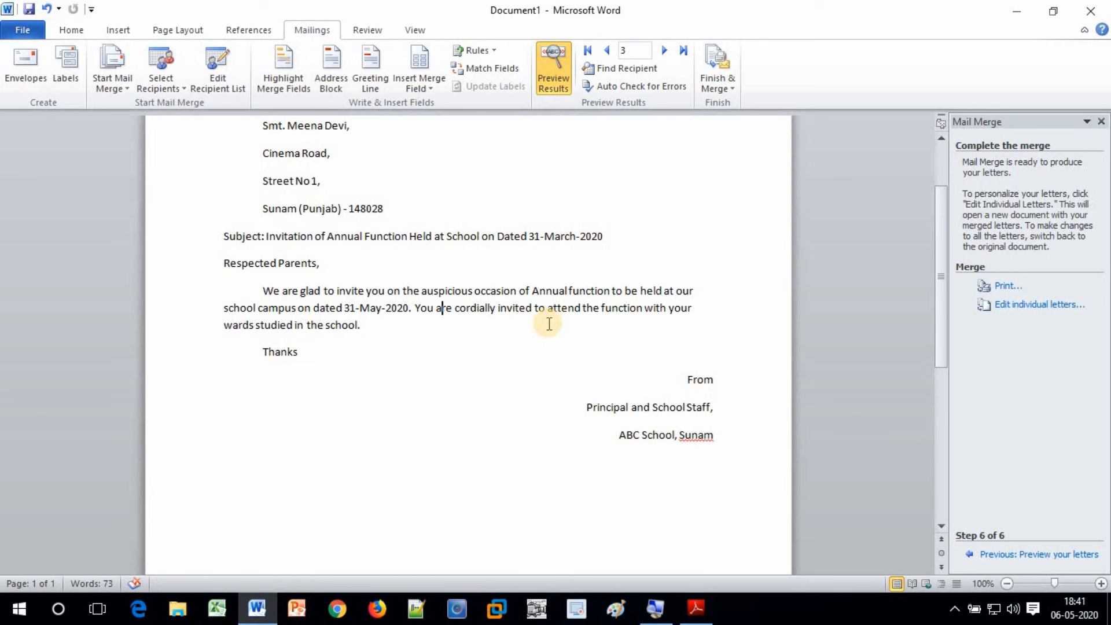
scroll(466, 345, "up", 2)
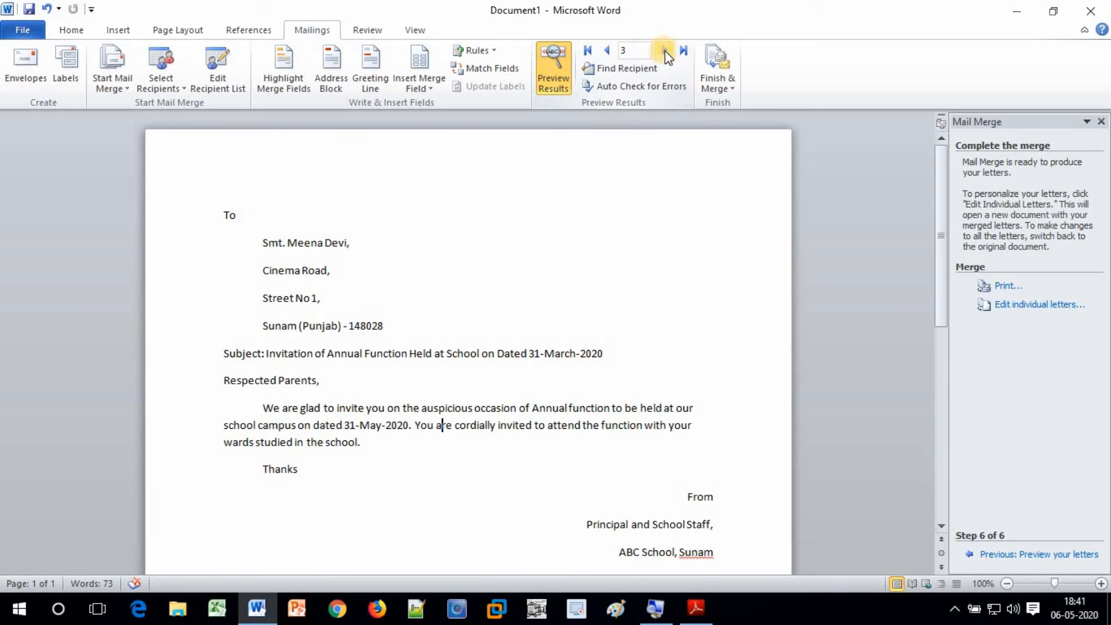
left_click(608, 51)
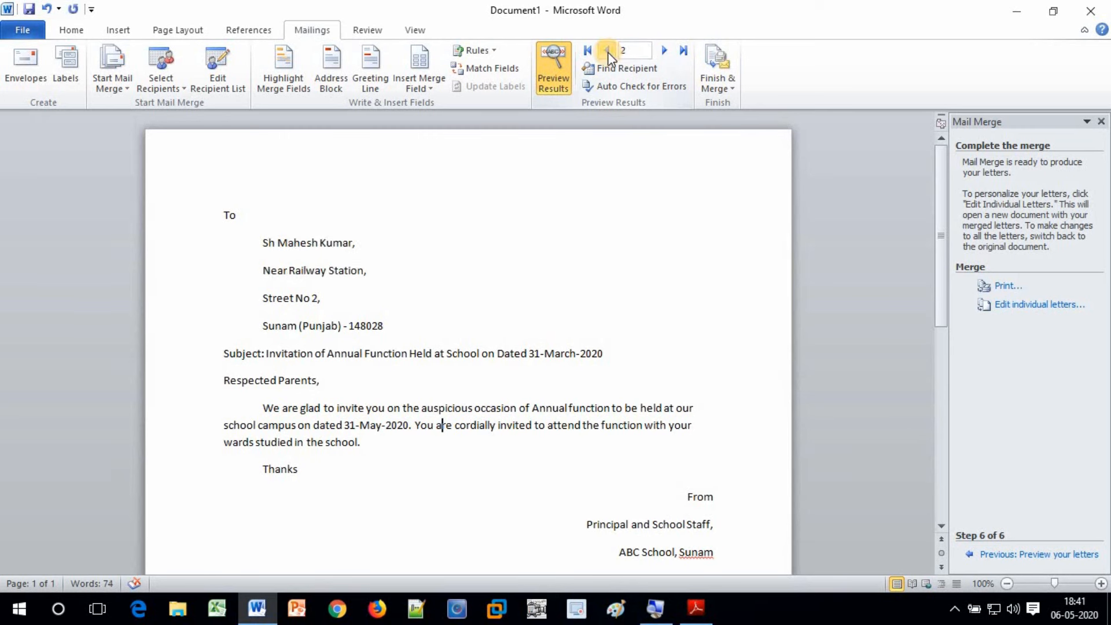
left_click(608, 52)
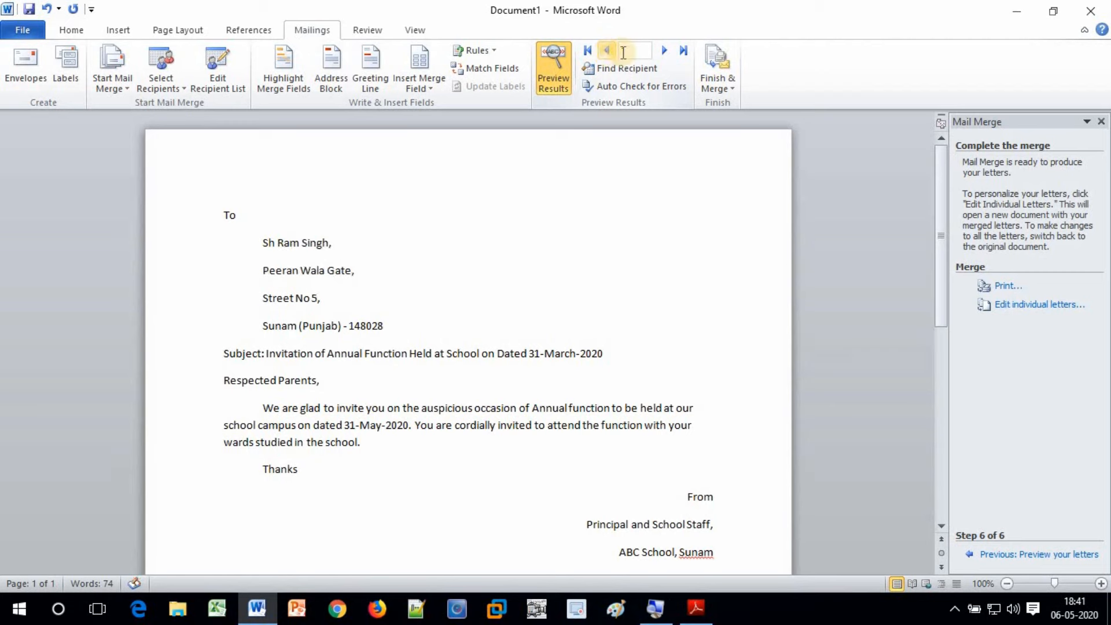
left_click(664, 52)
left_click(665, 52)
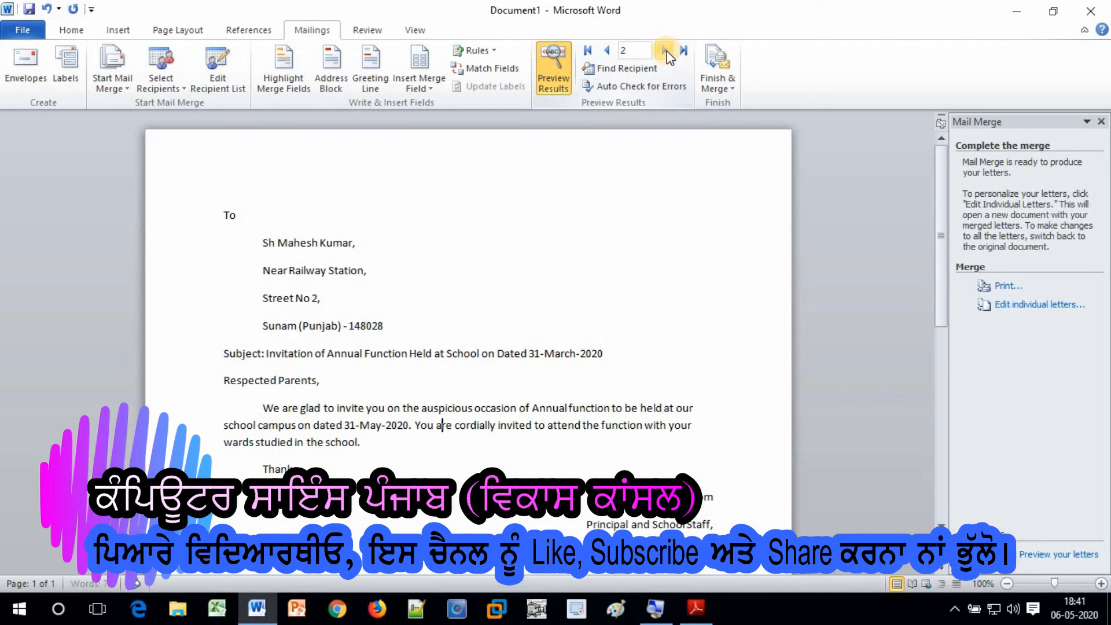
left_click(665, 51)
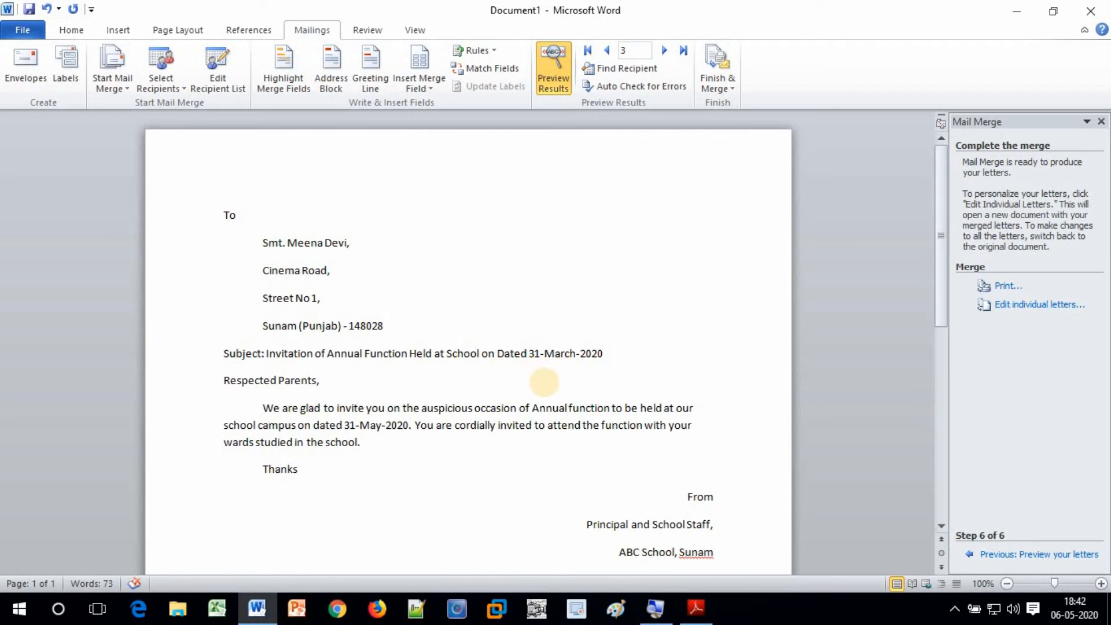
scroll(546, 382, "down", 1)
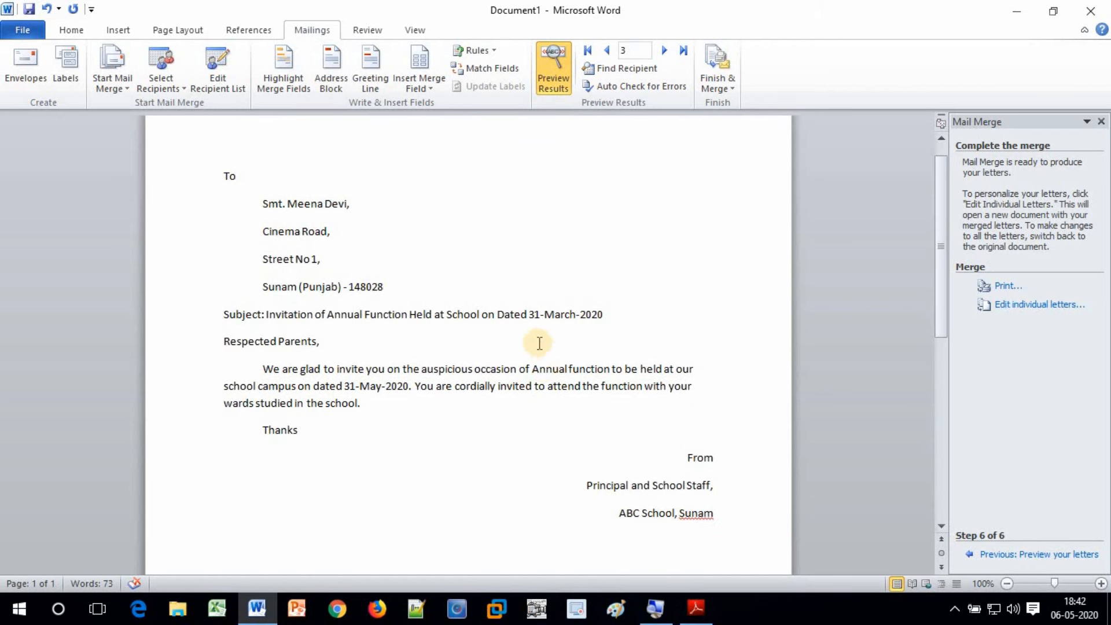
left_click(495, 293)
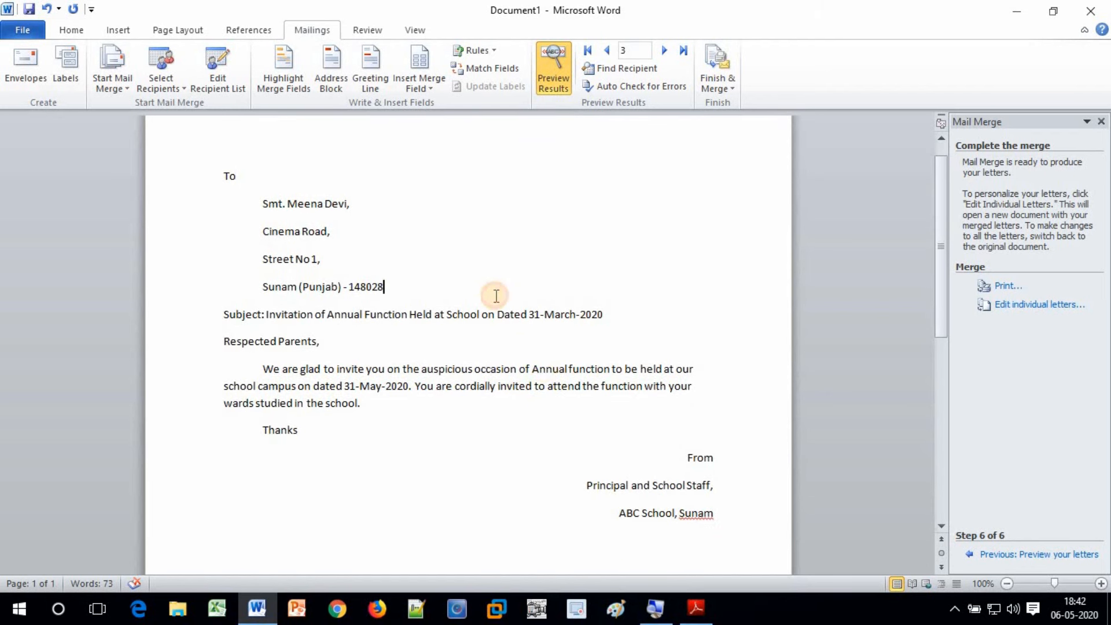